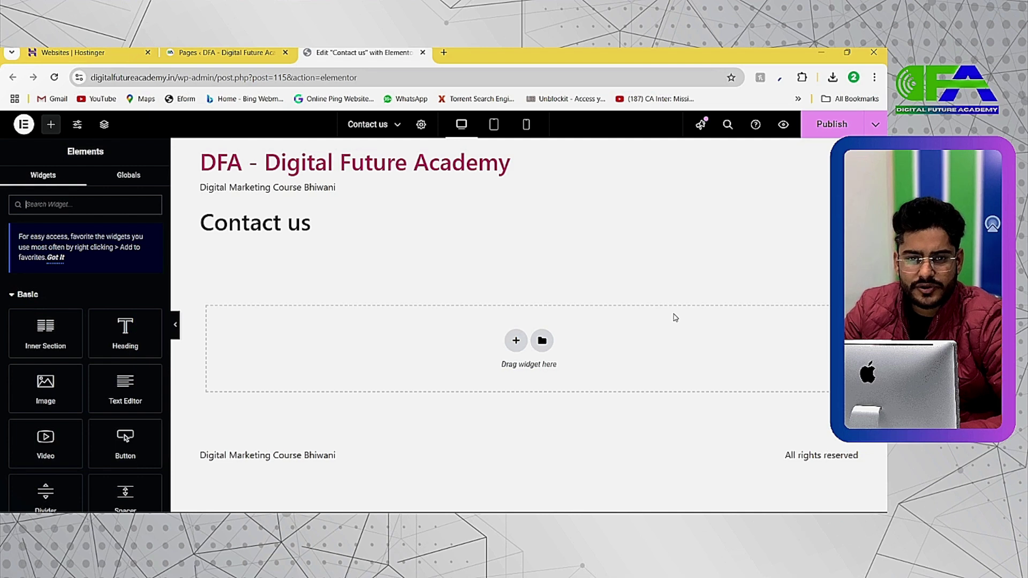
Switch to the Chrome window with the Wellness demo Contact page and scroll down it
key(alt+Tab)
key(alt+Tab)
scroll(584, 267, down, 2)
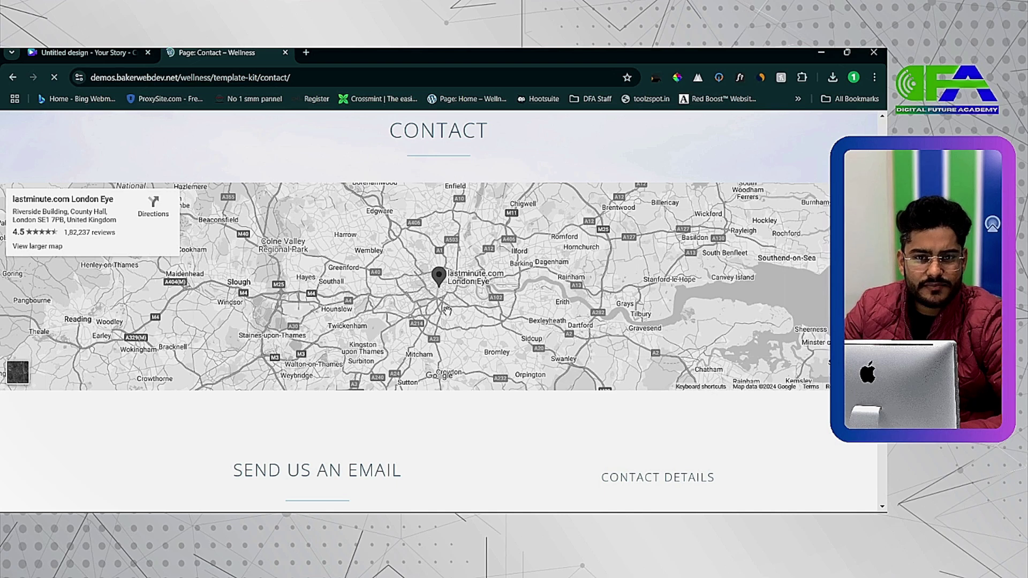
Scroll to the demo's email form and try its Name, Phone and Message fields
scroll(448, 310, down, 6)
scroll(350, 286, down, 1)
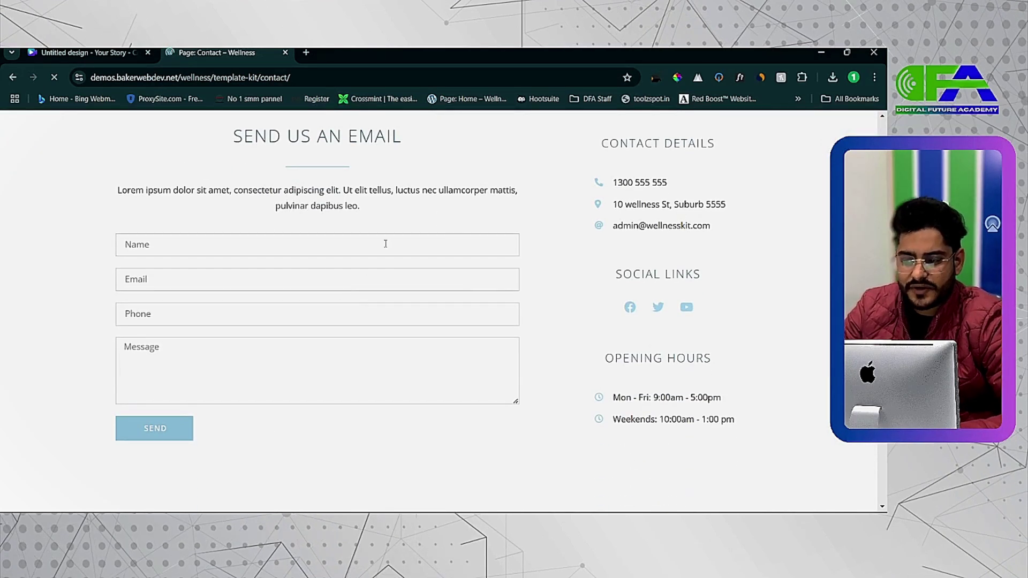
click(332, 254)
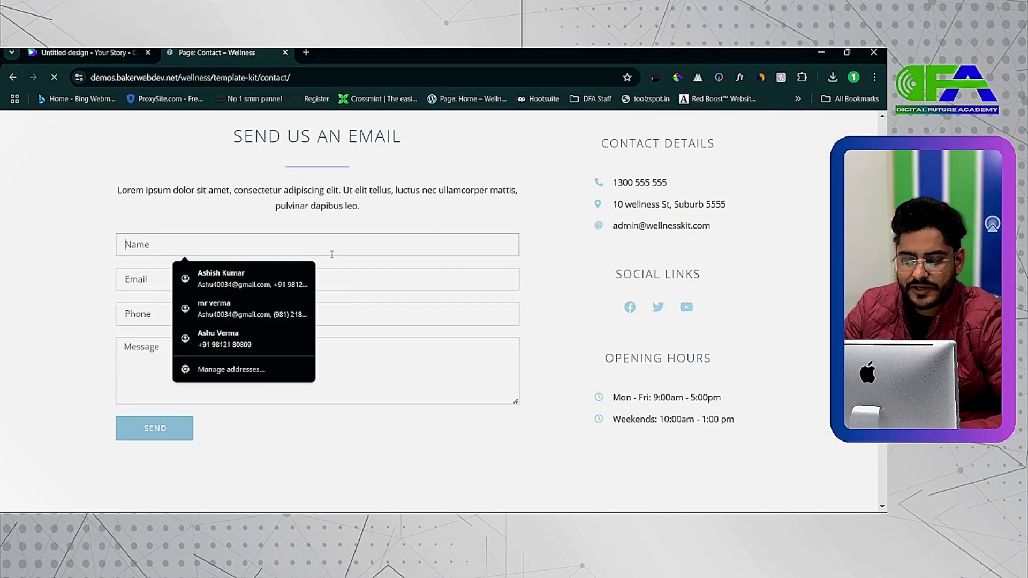
click(348, 312)
click(428, 345)
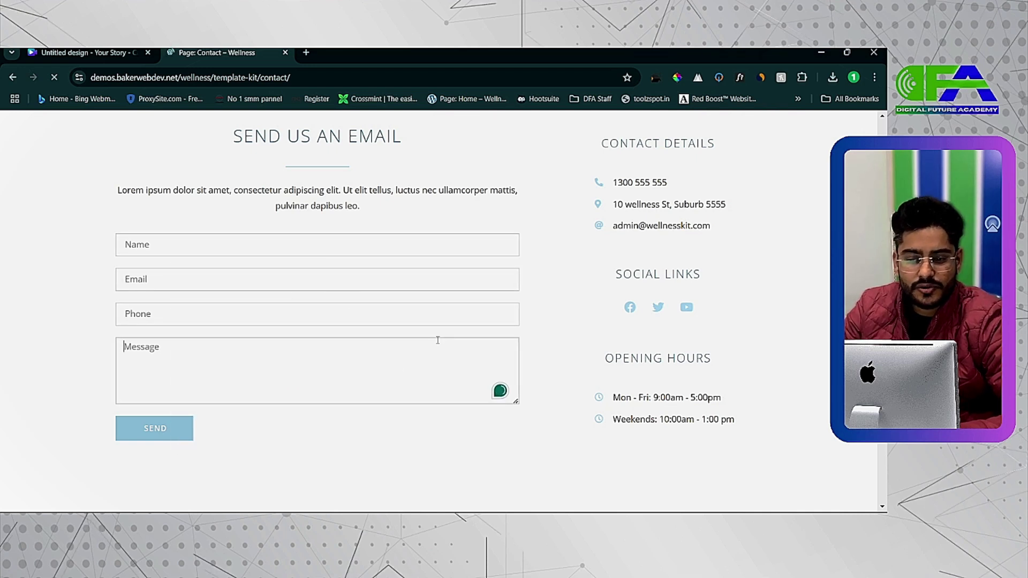
Select lines in the contact details; the Weekends hours link ends up dropped into the Phone field
scroll(610, 217, up, 1)
scroll(611, 217, up, 1)
drag(600, 169, 715, 171)
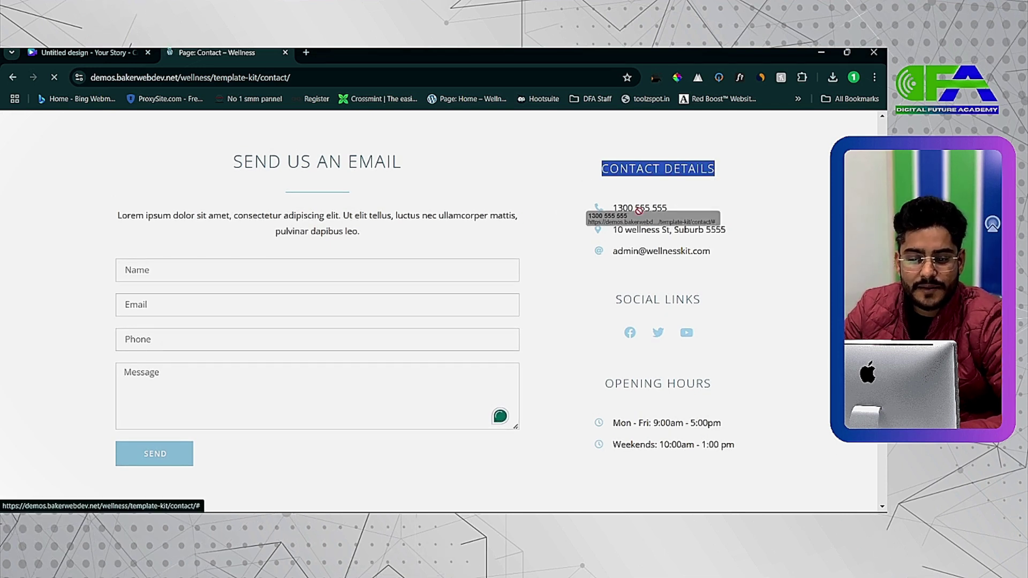
drag(612, 230, 738, 230)
drag(612, 268, 716, 230)
drag(706, 333, 729, 330)
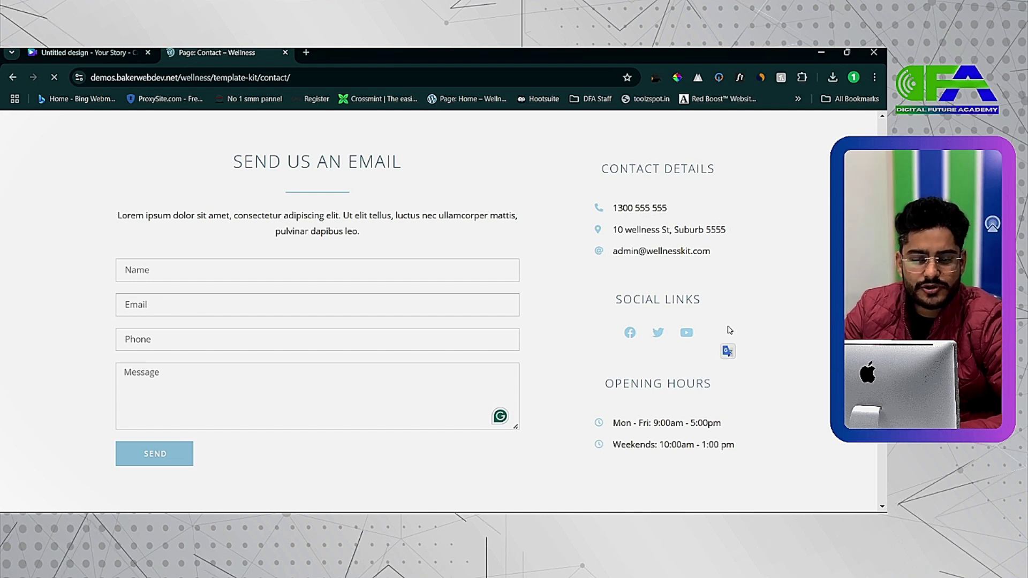
drag(751, 451, 482, 340)
Review the demo form and contact details, selecting some text along the way
scroll(553, 272, up, 8)
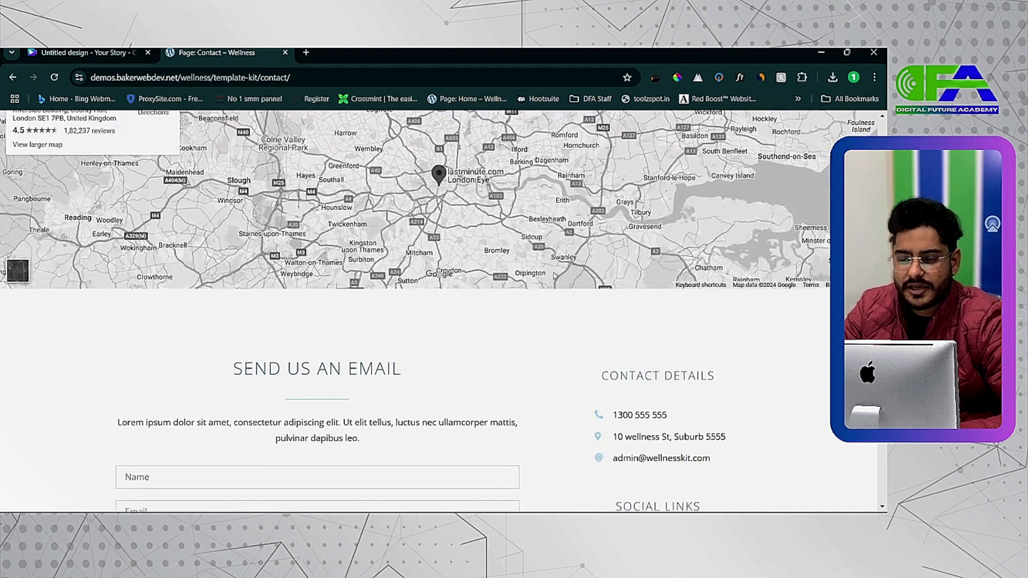
scroll(554, 275, up, 1)
drag(381, 213, 516, 225)
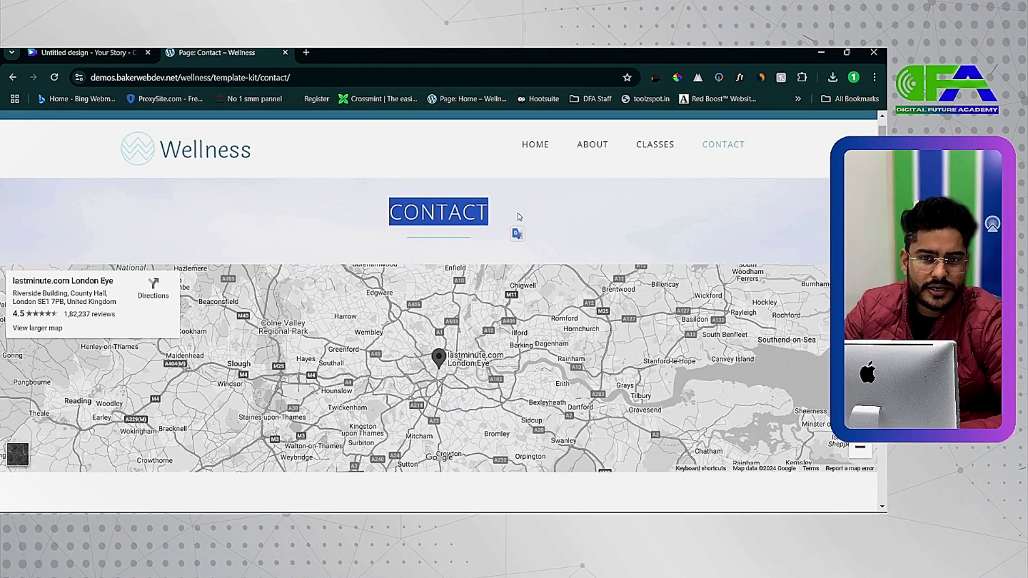
scroll(518, 216, down, 2)
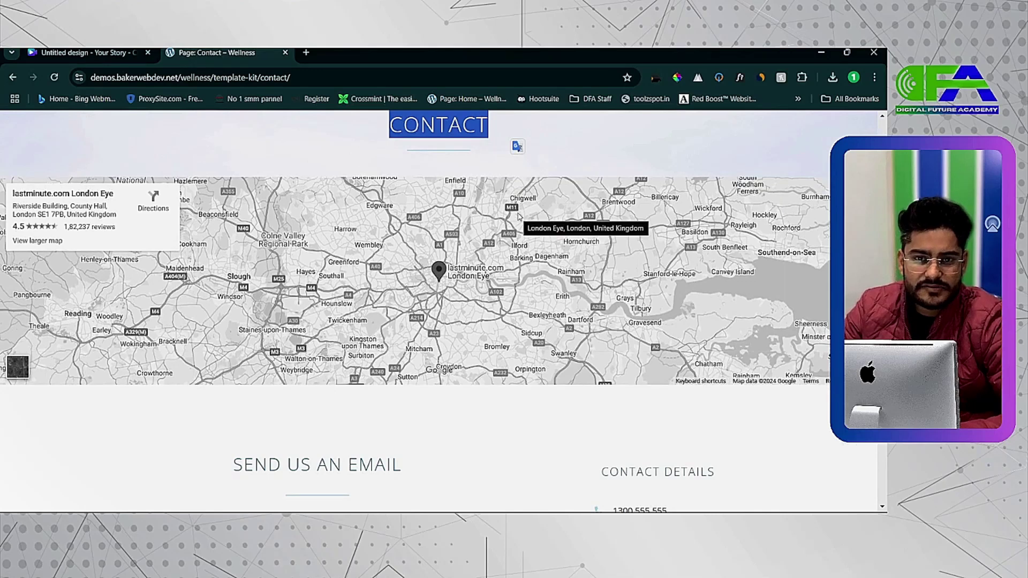
scroll(518, 216, down, 1)
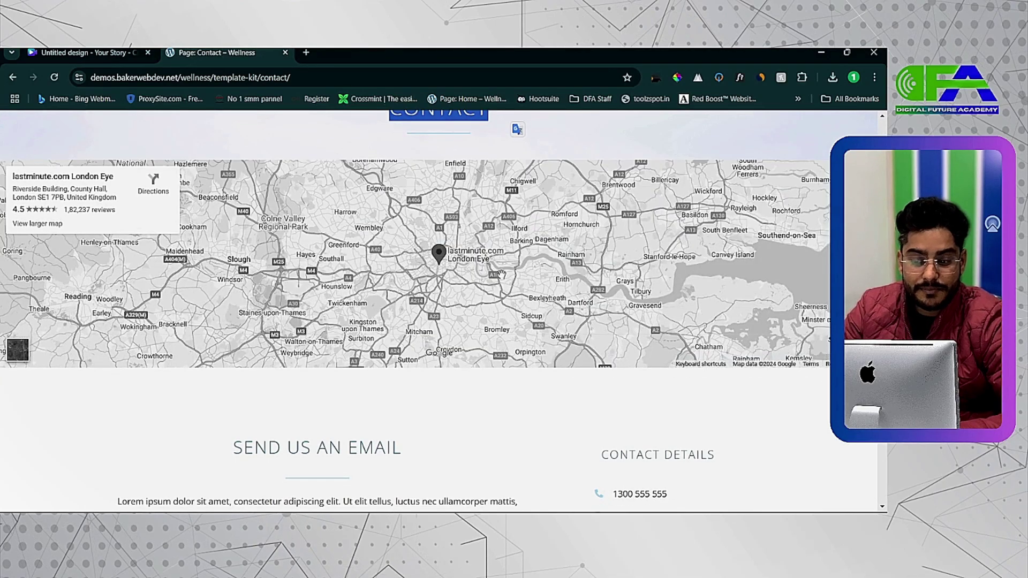
scroll(427, 300, down, 5)
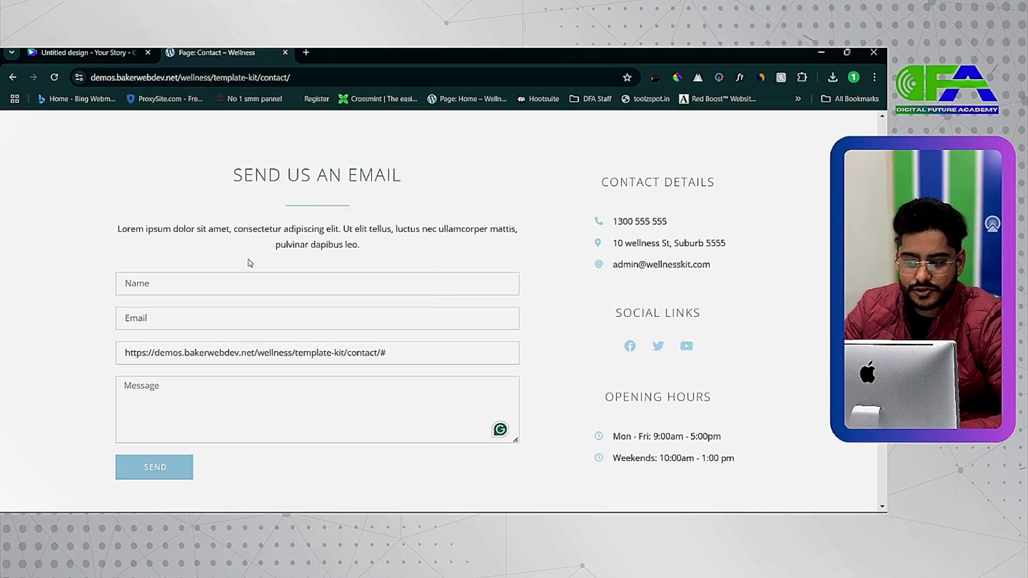
scroll(241, 283, down, 1)
Delete the stray link from the Phone field and select text in the contact details
key(ctrl+a)
key(BackSpace)
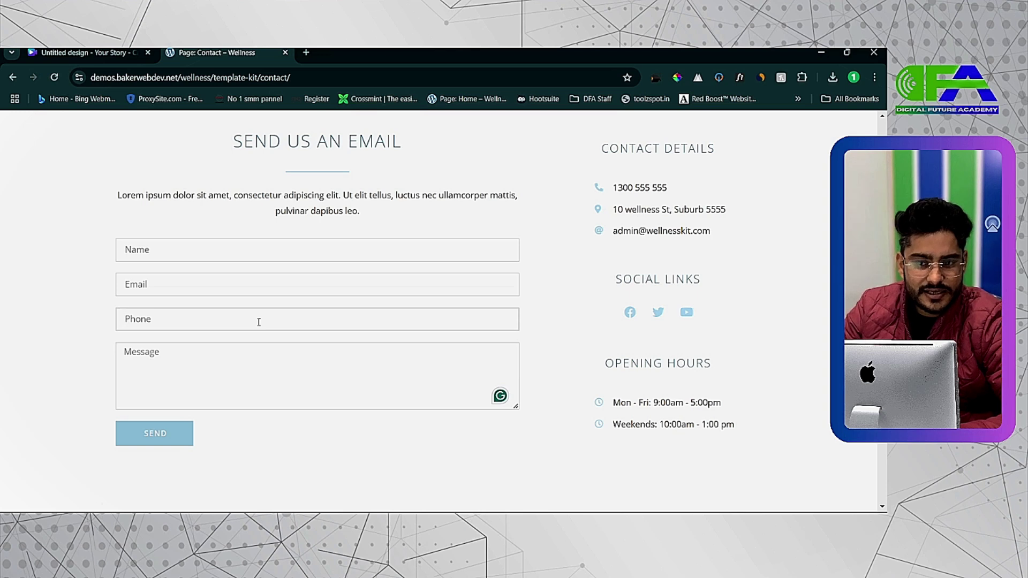
drag(600, 177, 631, 209)
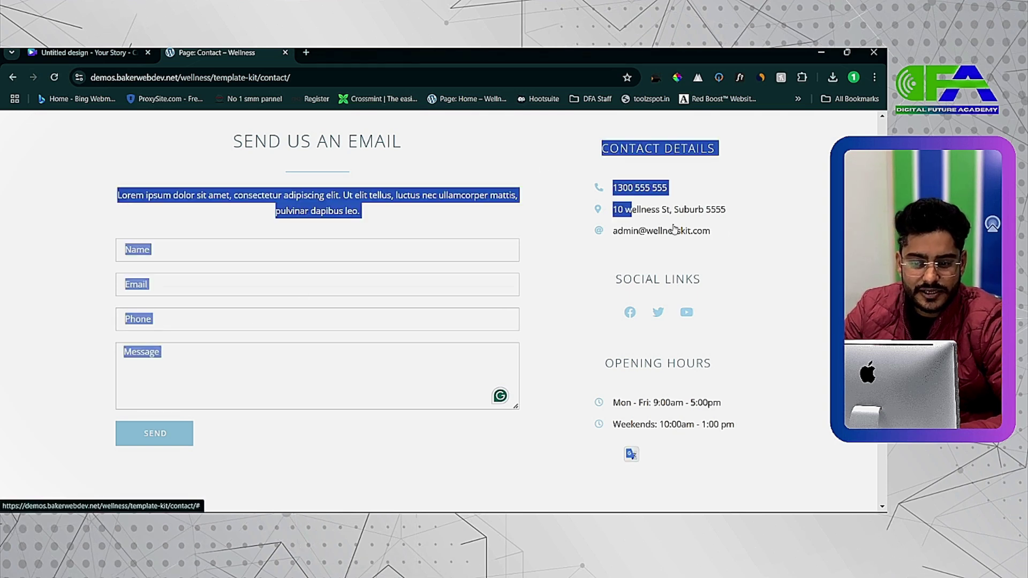
click(675, 231)
scroll(712, 299, down, 7)
click(731, 314)
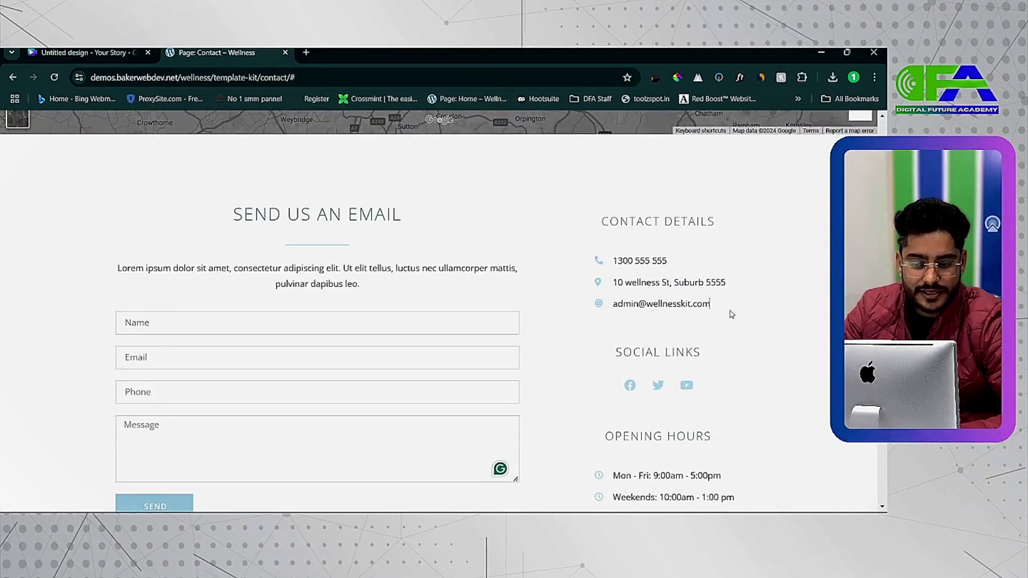
Review the form, contact details, social links, opening hours and newsletter section
scroll(677, 270, up, 5)
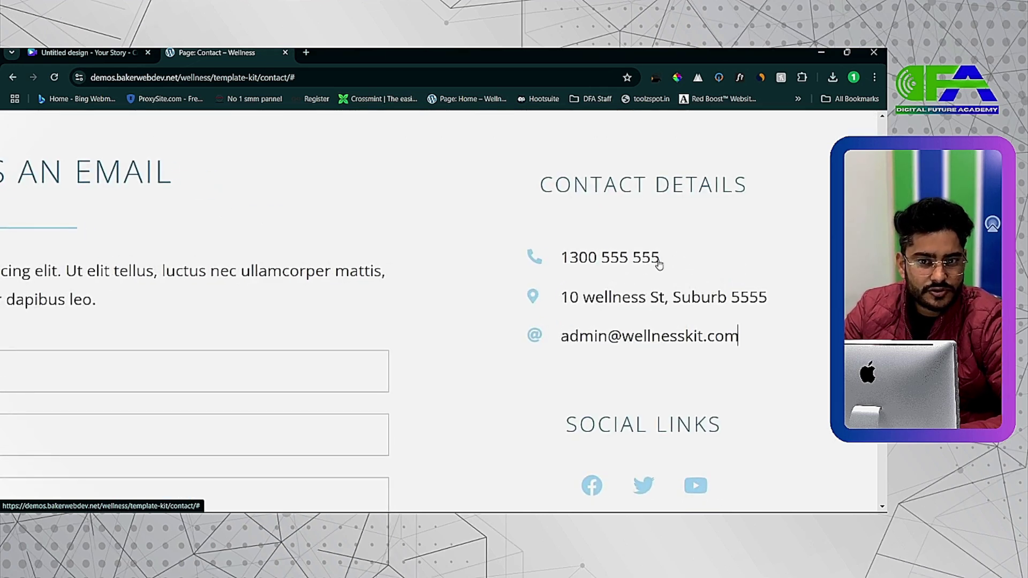
scroll(659, 265, down, 1)
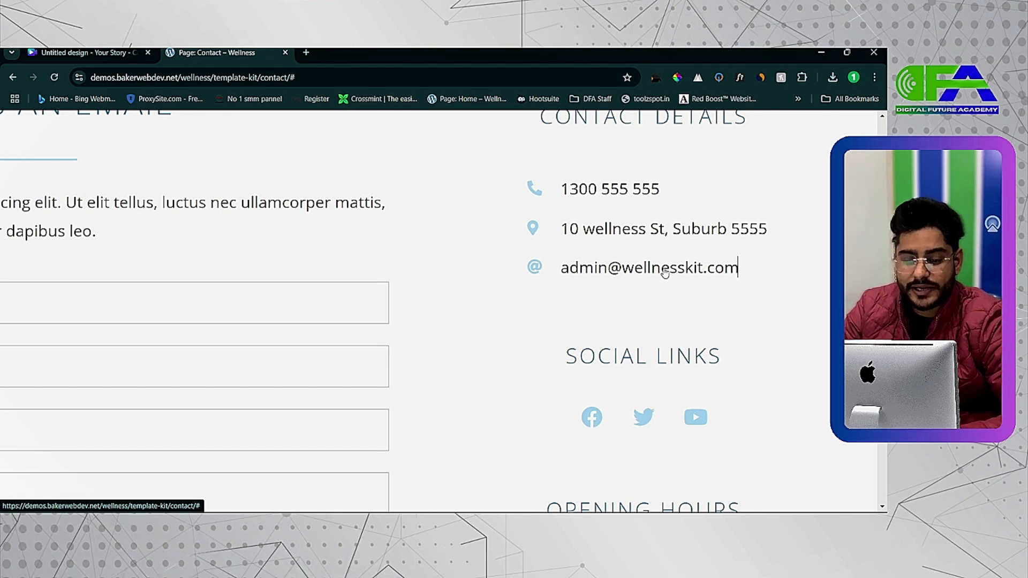
scroll(664, 273, down, 3)
scroll(651, 360, down, 1)
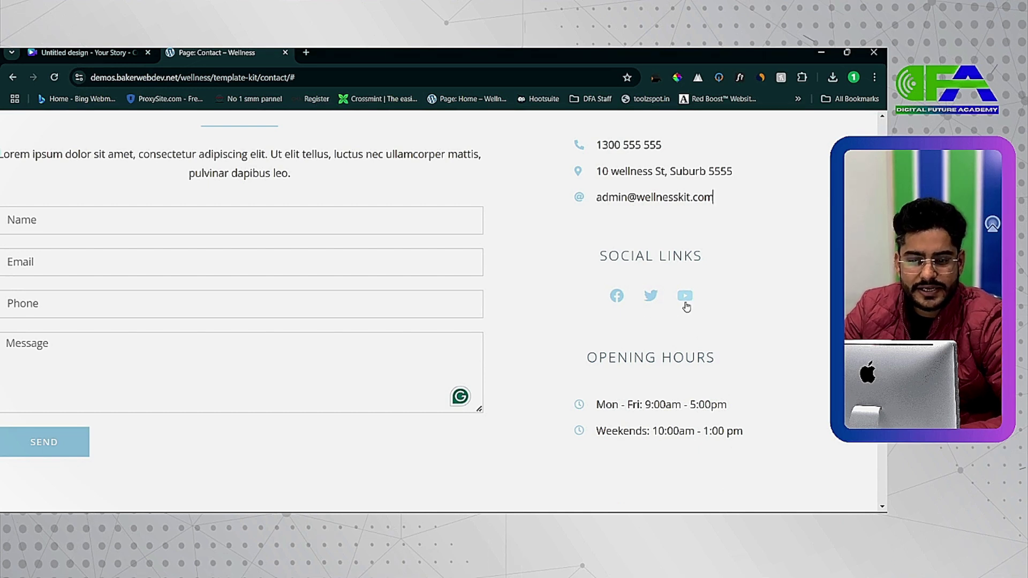
scroll(619, 348, down, 1)
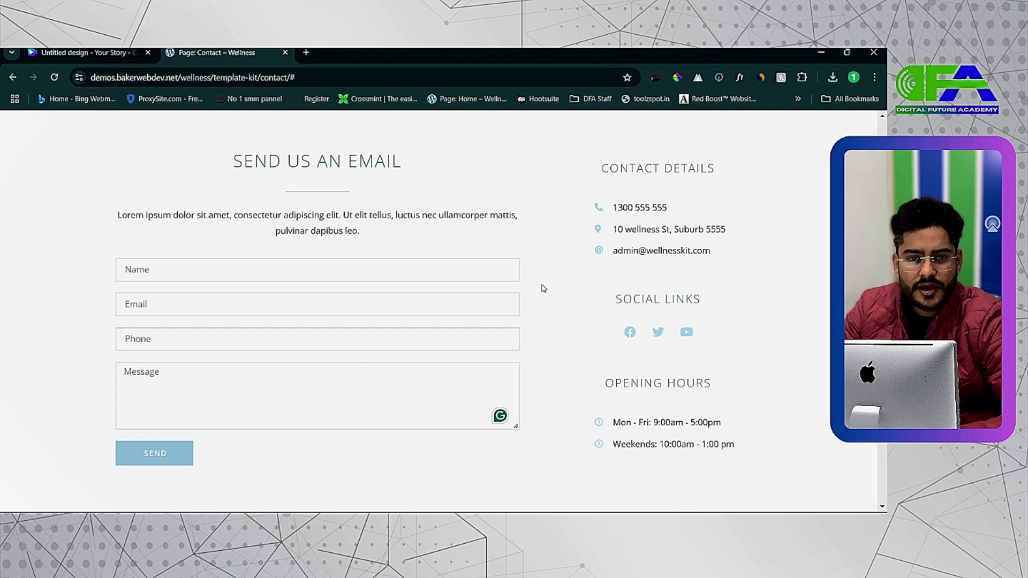
scroll(543, 289, up, 2)
scroll(507, 240, up, 2)
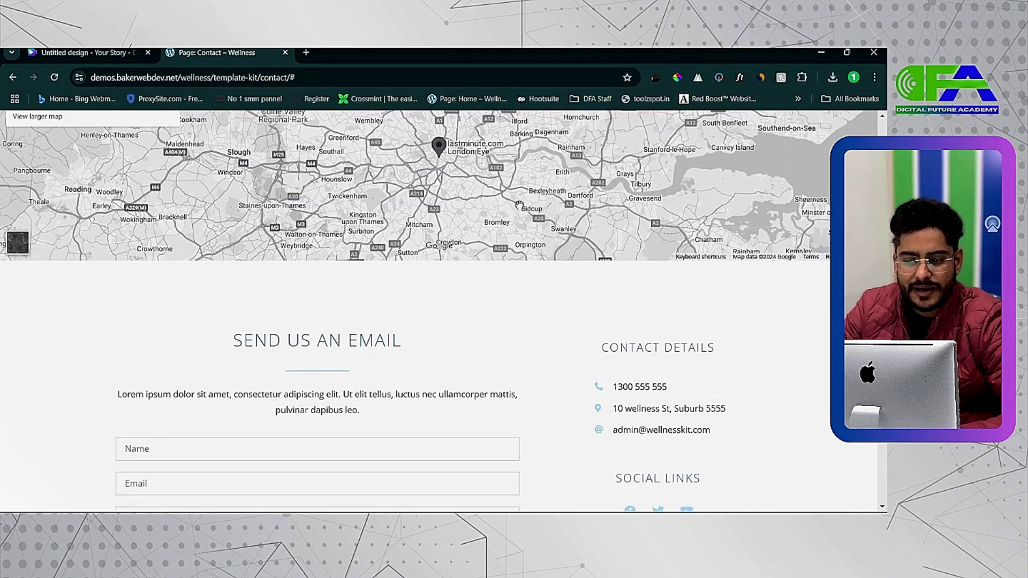
scroll(595, 191, up, 1)
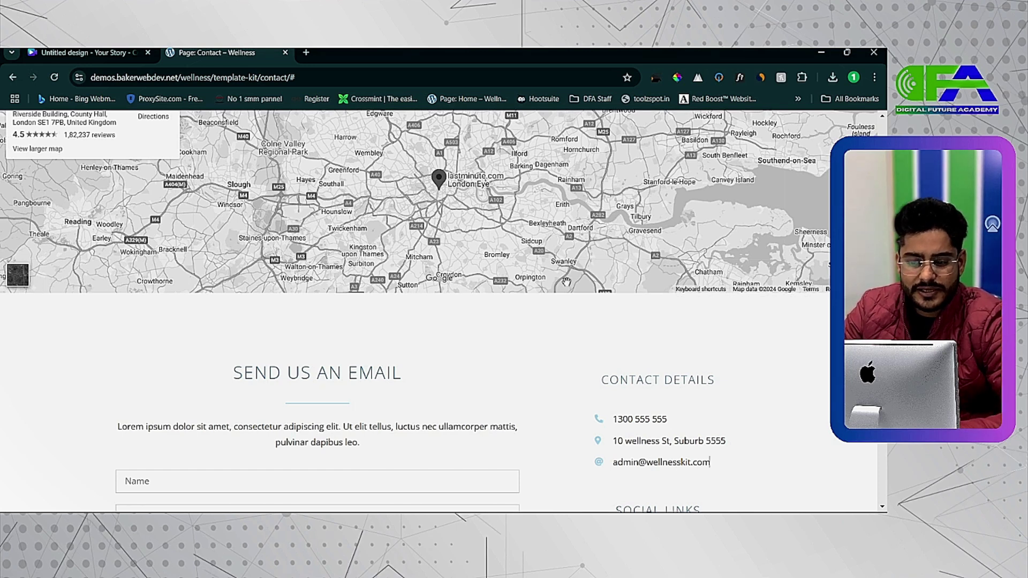
scroll(515, 330, down, 4)
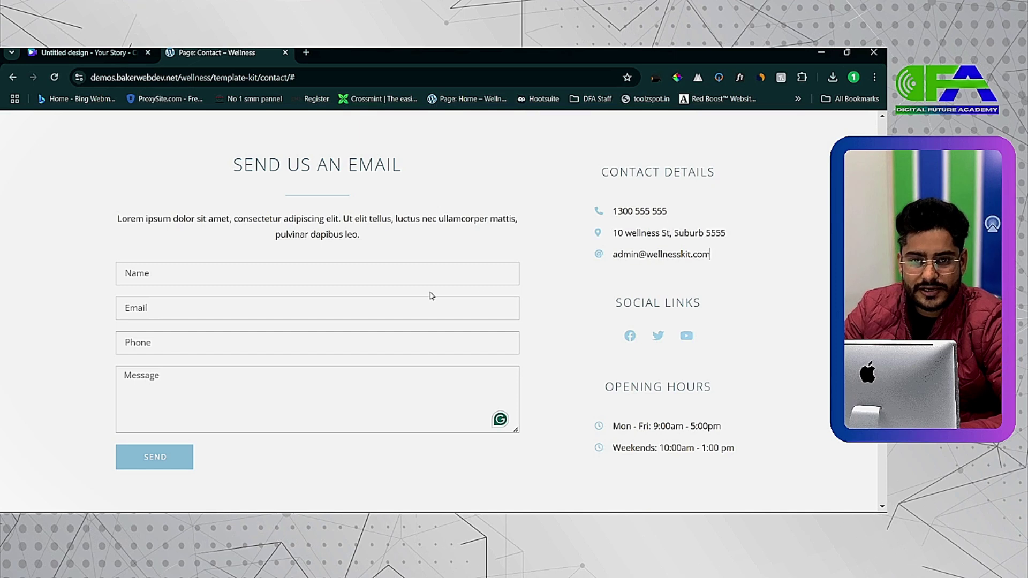
scroll(379, 316, down, 1)
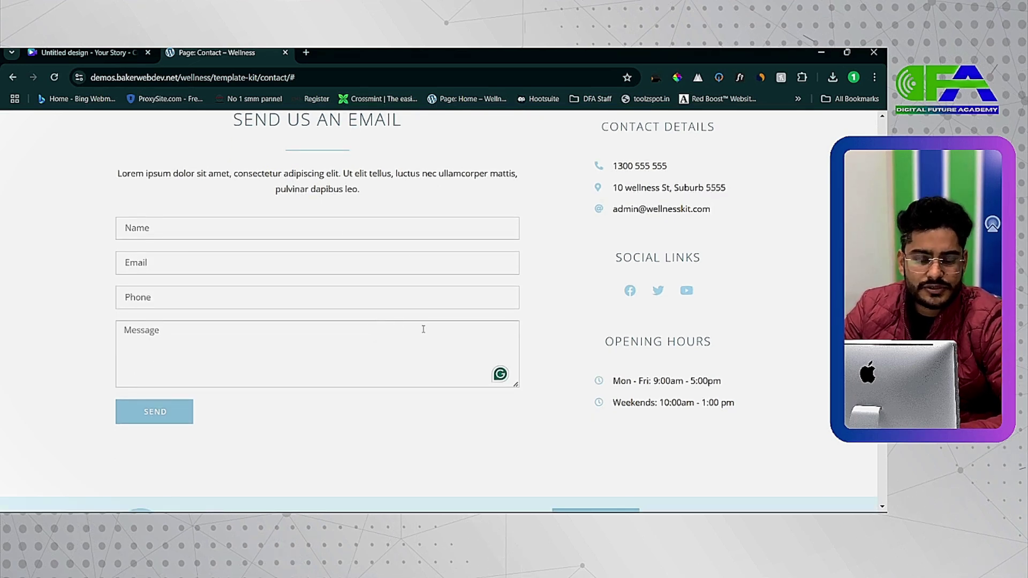
scroll(624, 254, up, 1)
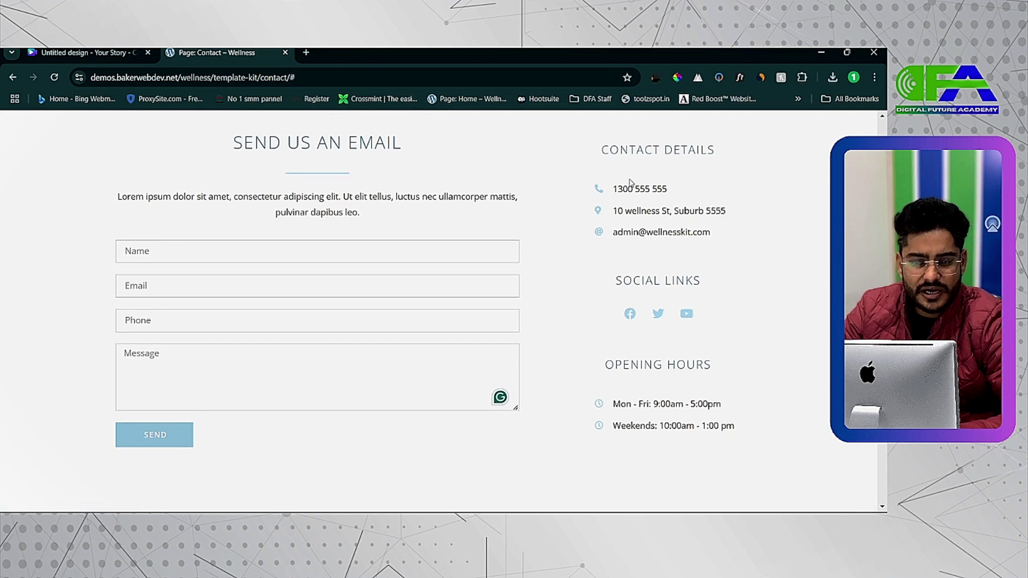
Select the contact details block, then clear the selection
drag(580, 163, 712, 322)
click(783, 337)
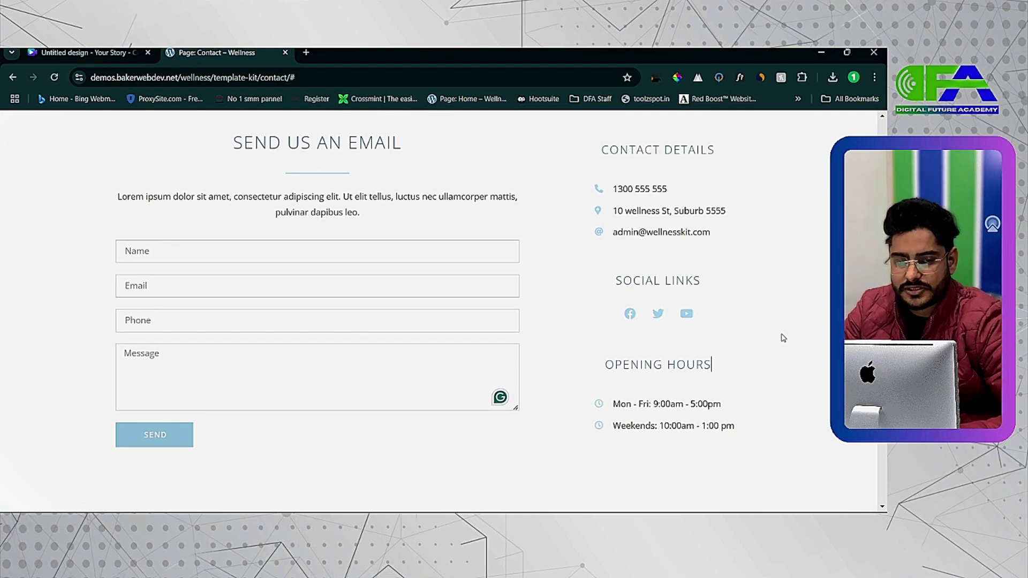
scroll(783, 337, down, 1)
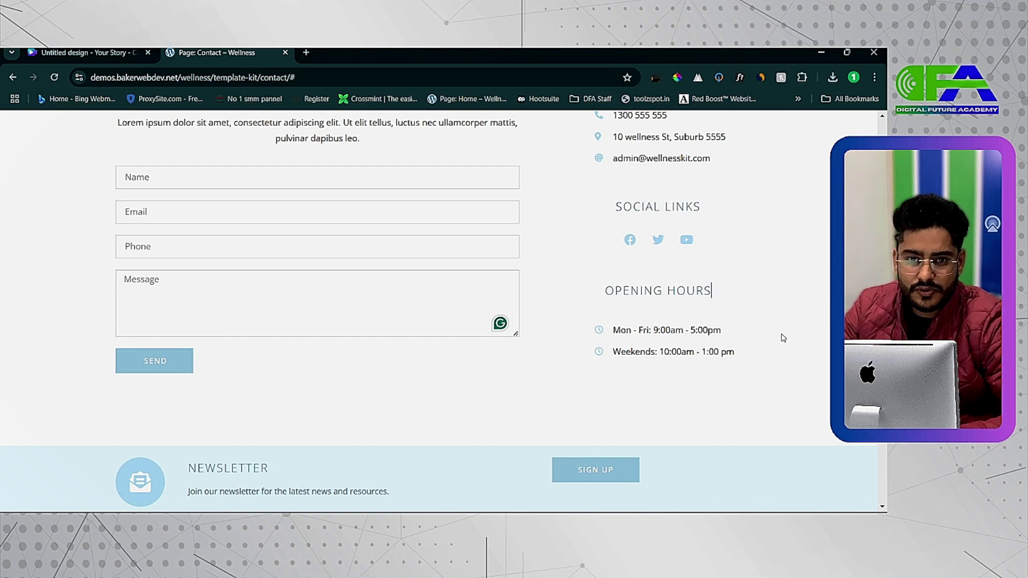
scroll(783, 337, up, 1)
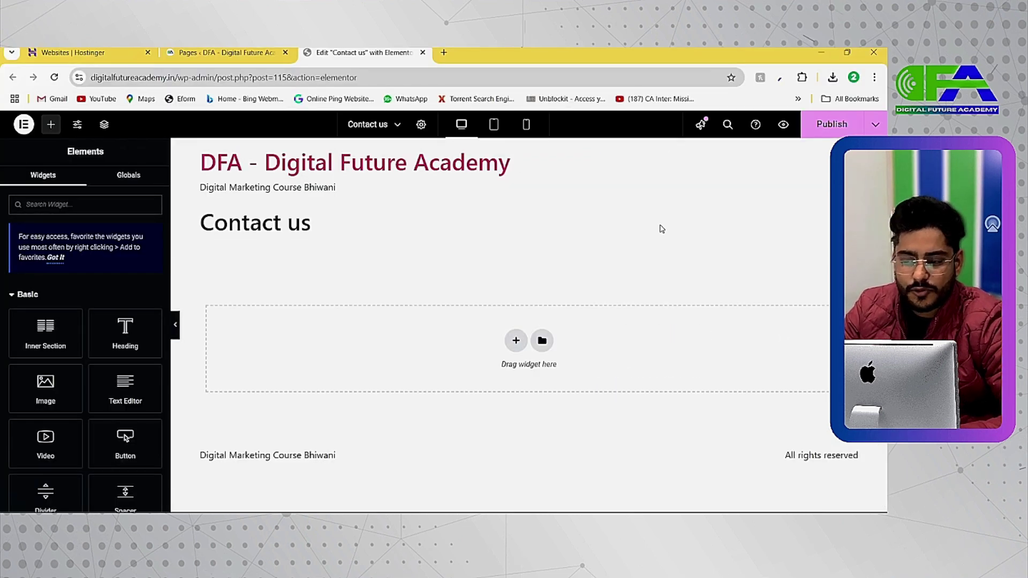
drag(513, 163, 198, 163)
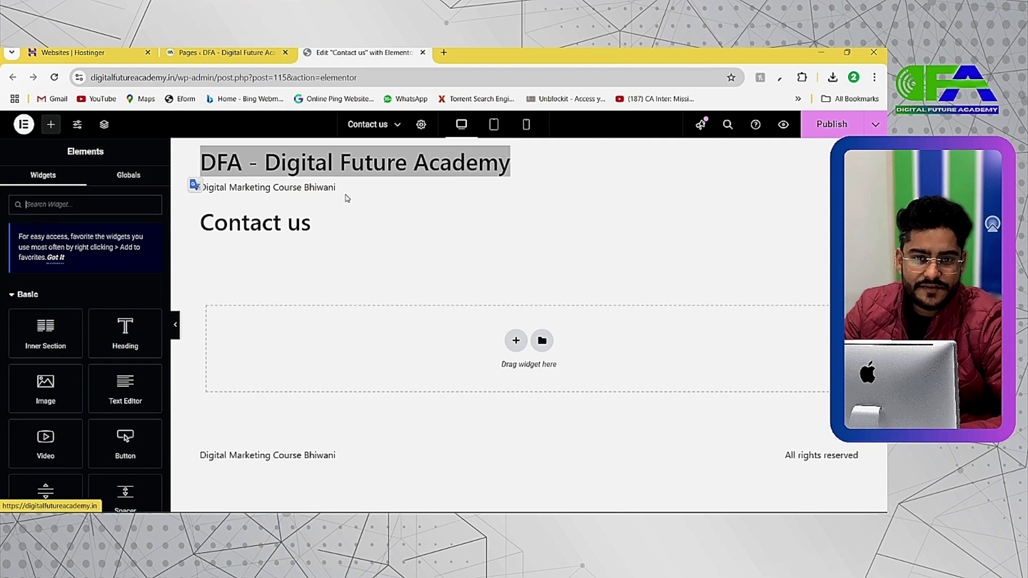
click(424, 264)
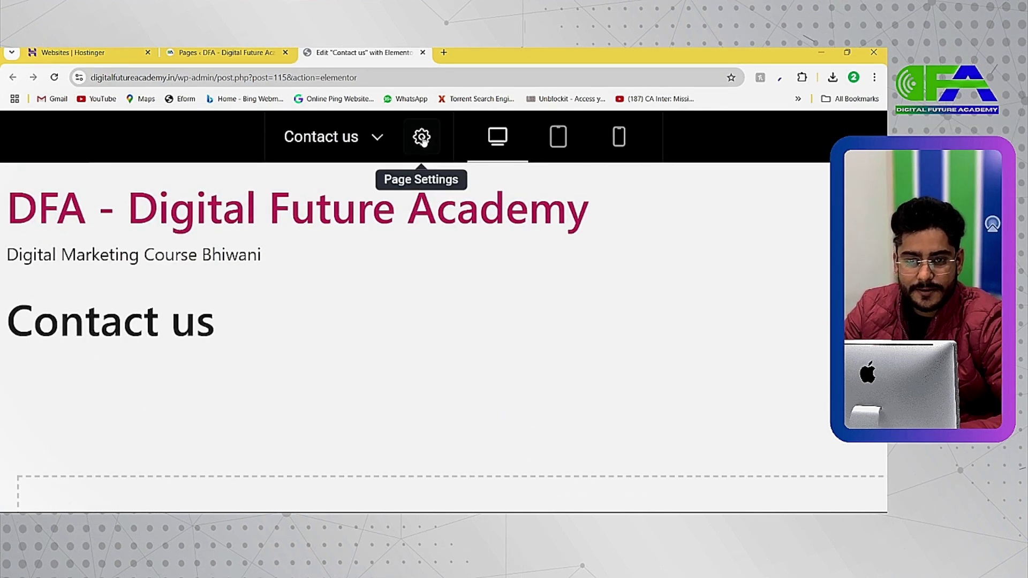
In Page Settings, choose Elementor Canvas from the Page Layout dropdown
click(423, 140)
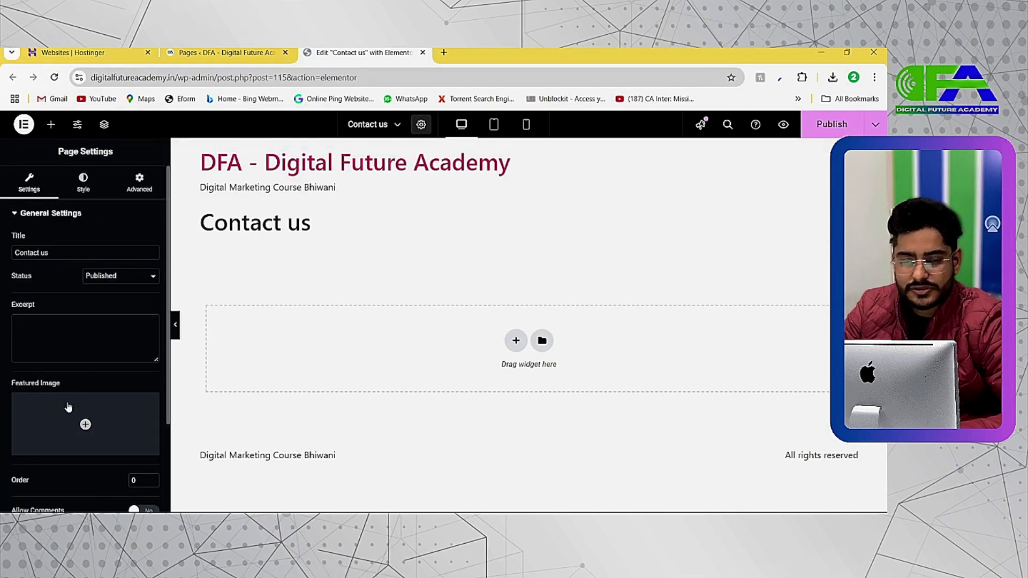
scroll(56, 378, down, 2)
scroll(41, 471, up, 5)
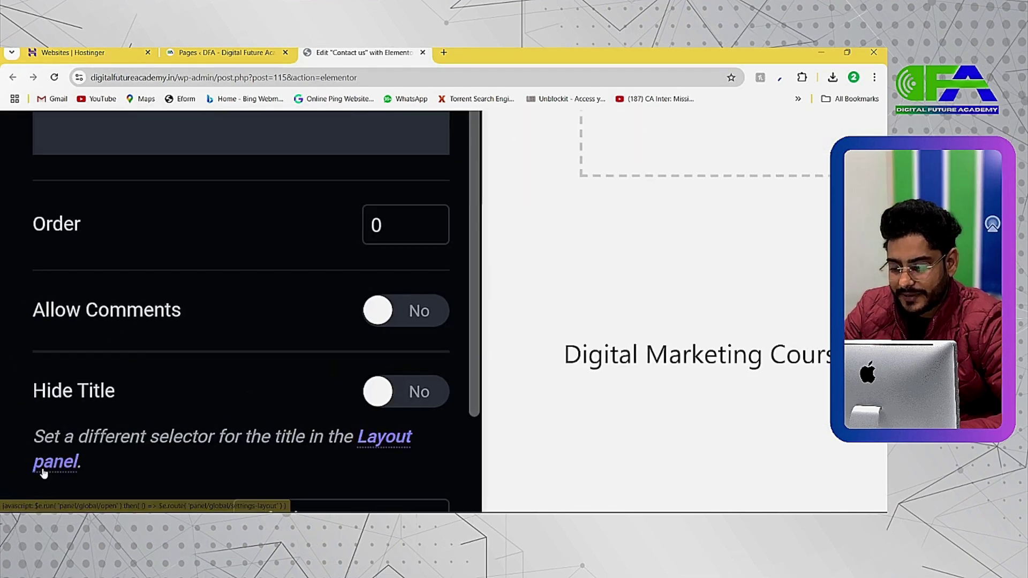
scroll(42, 475, down, 2)
click(338, 411)
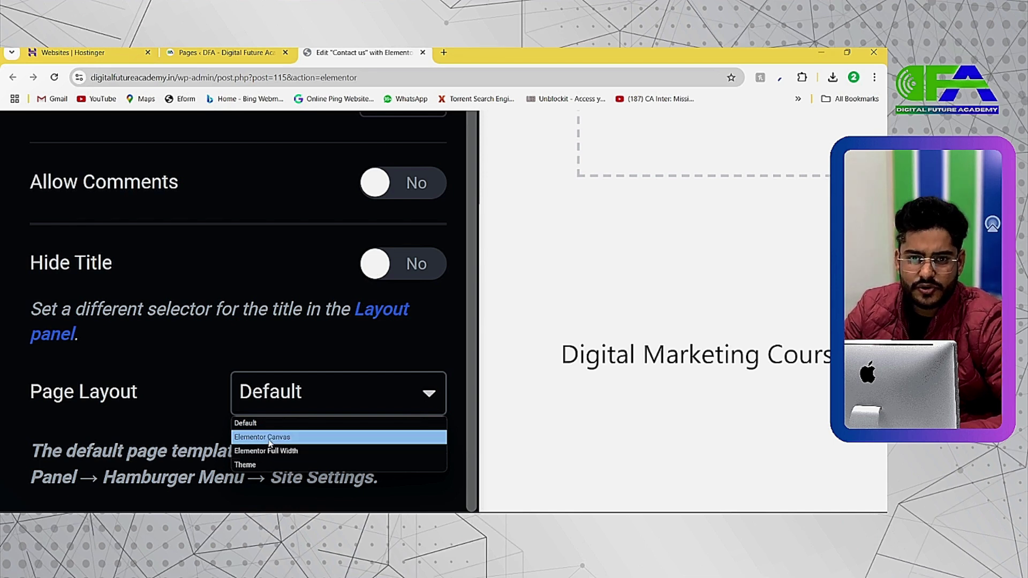
click(270, 437)
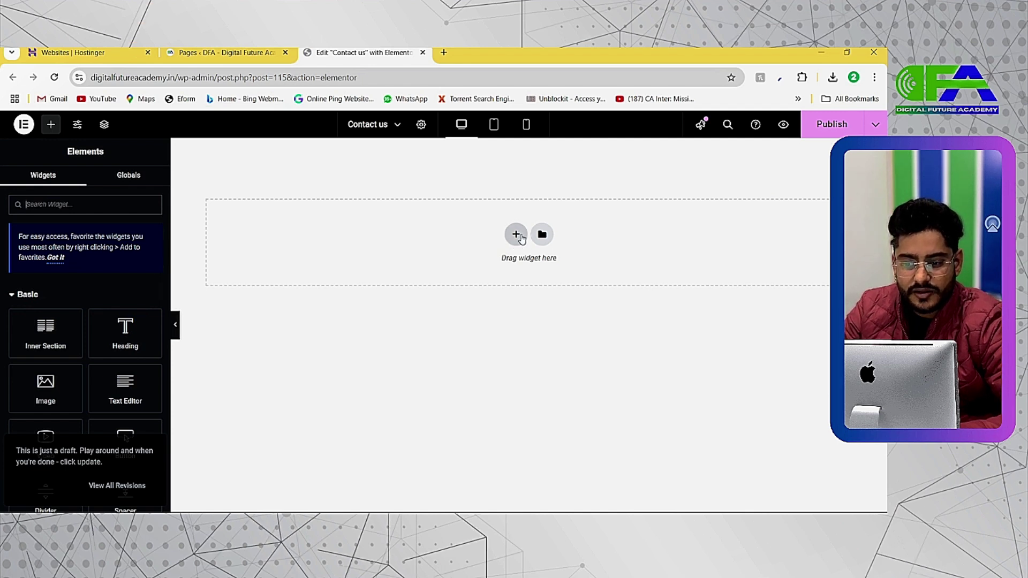
Add a single-column section with a Heading widget whose title reads CONTACT US
click(516, 235)
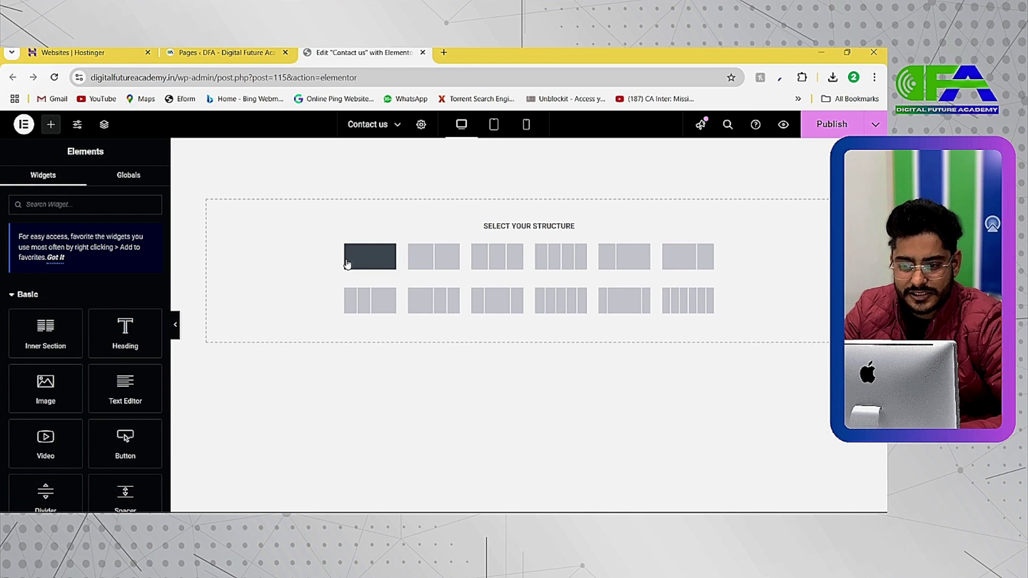
click(347, 263)
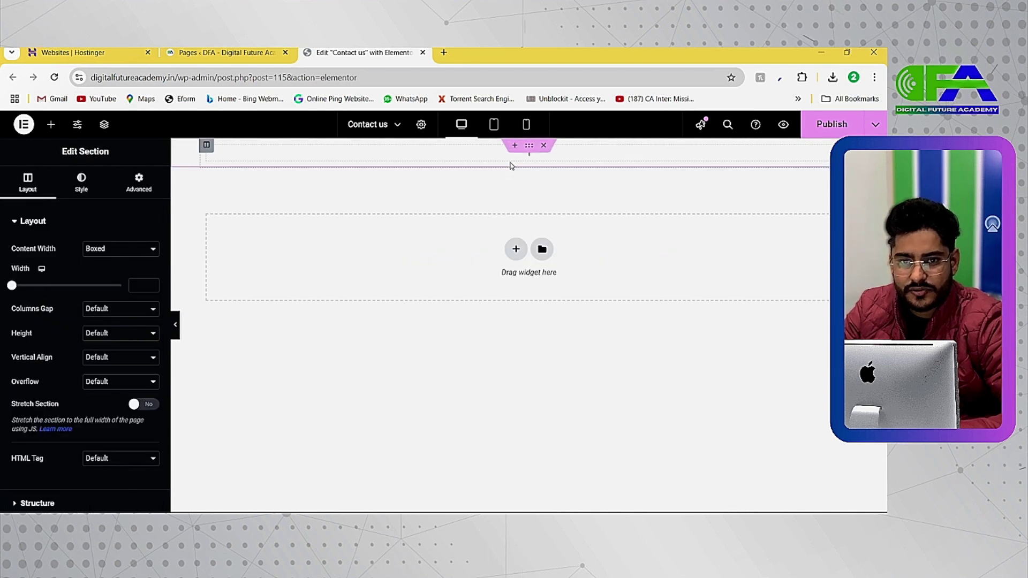
click(50, 125)
drag(125, 327, 387, 158)
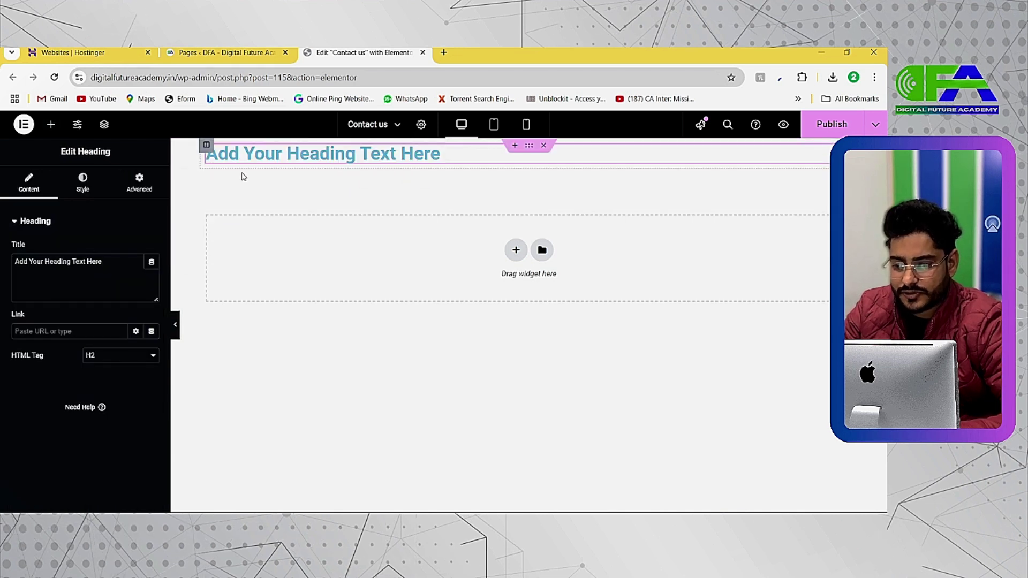
double_click(116, 261)
text(C)
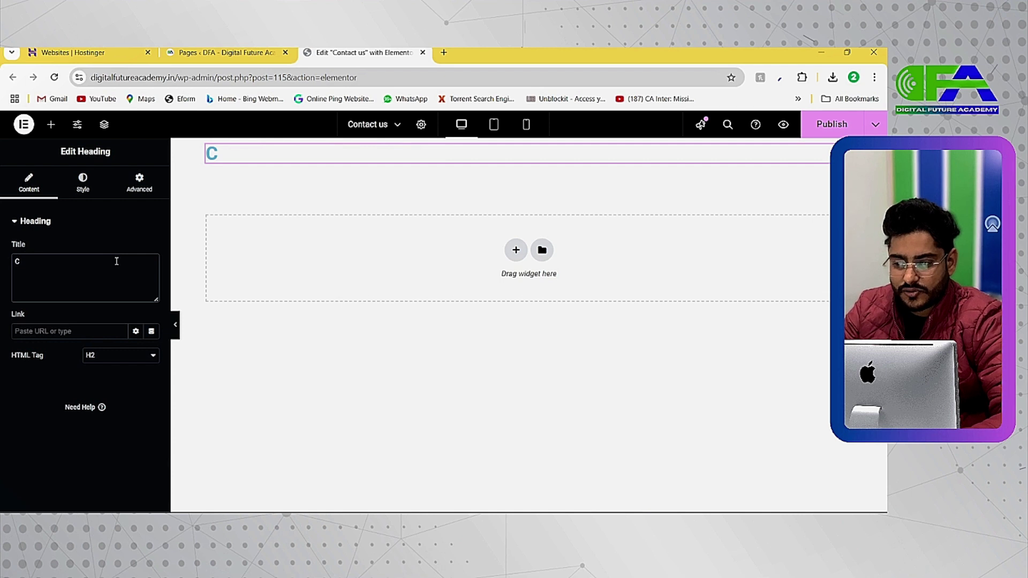
text(ONTACT US)
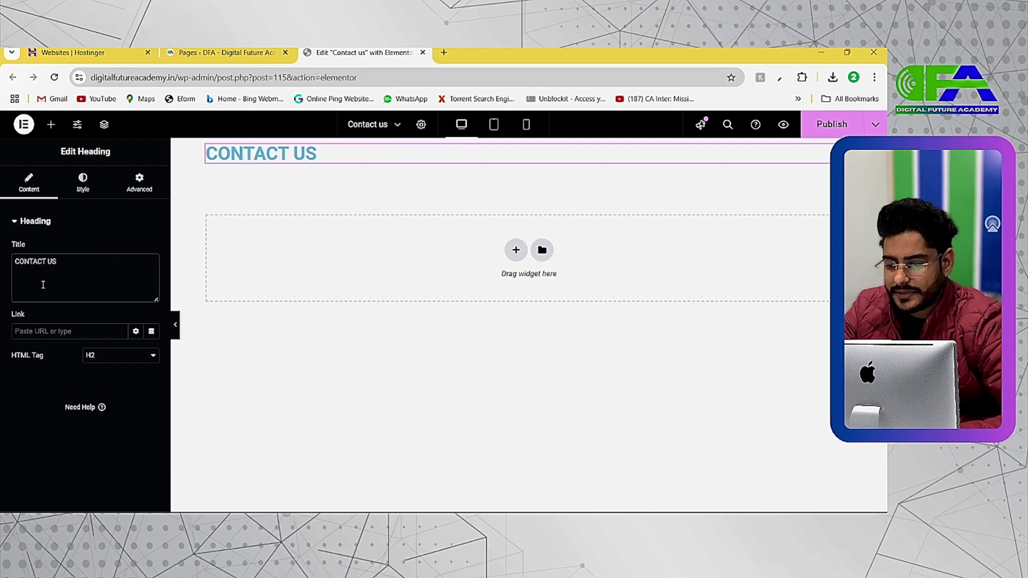
Center the heading and set its text colour to near-black
click(83, 183)
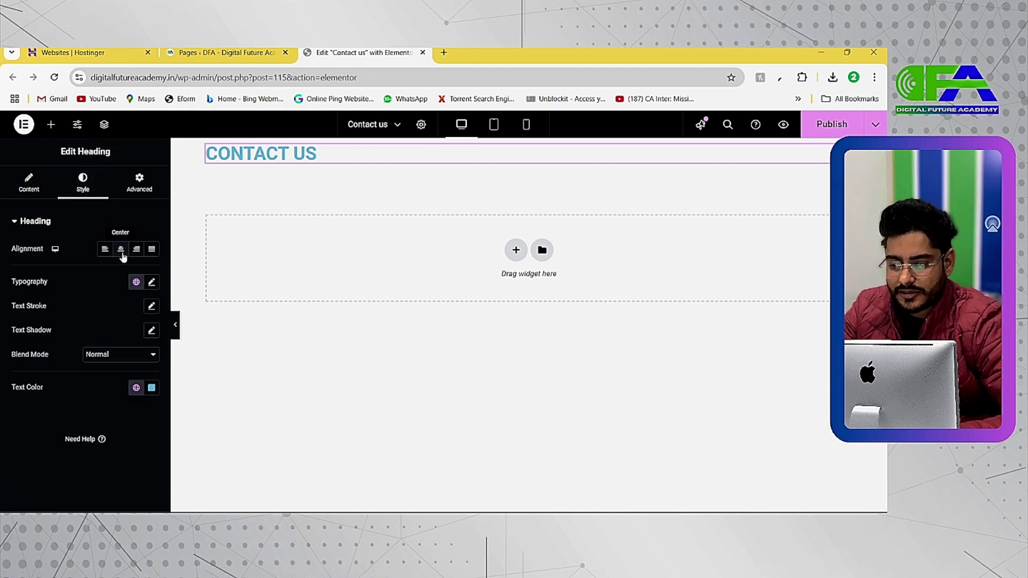
click(121, 249)
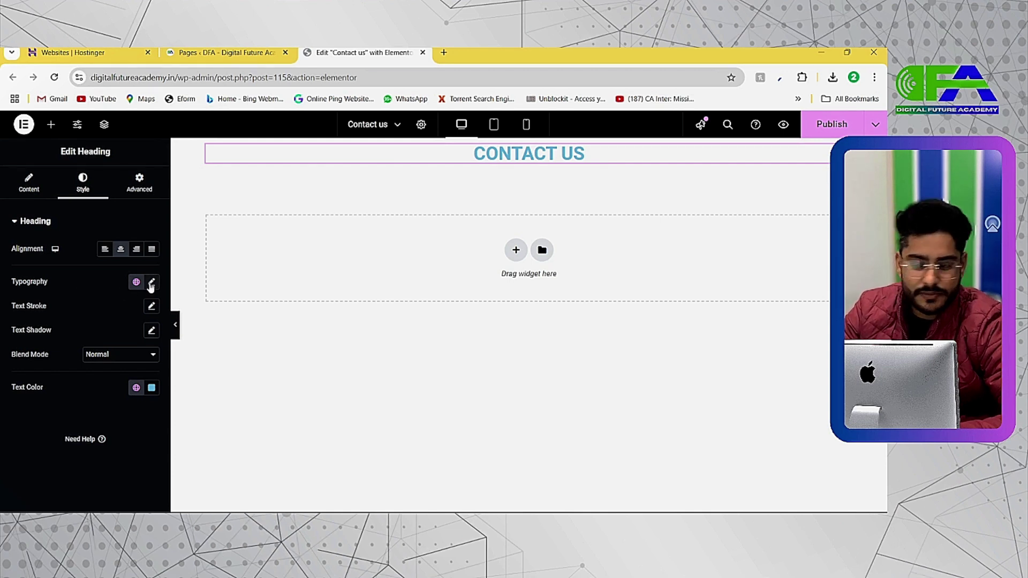
click(152, 387)
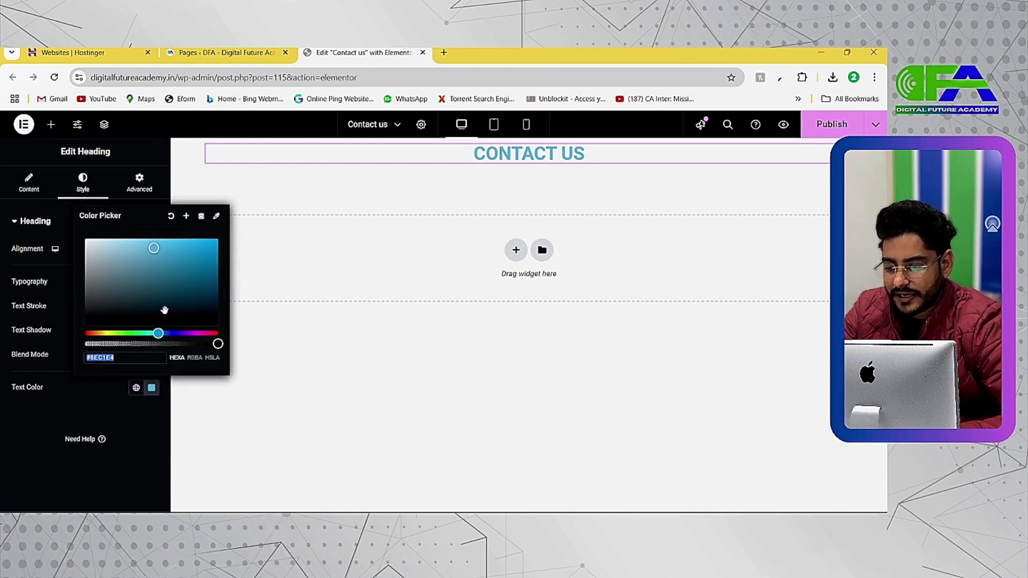
click(198, 320)
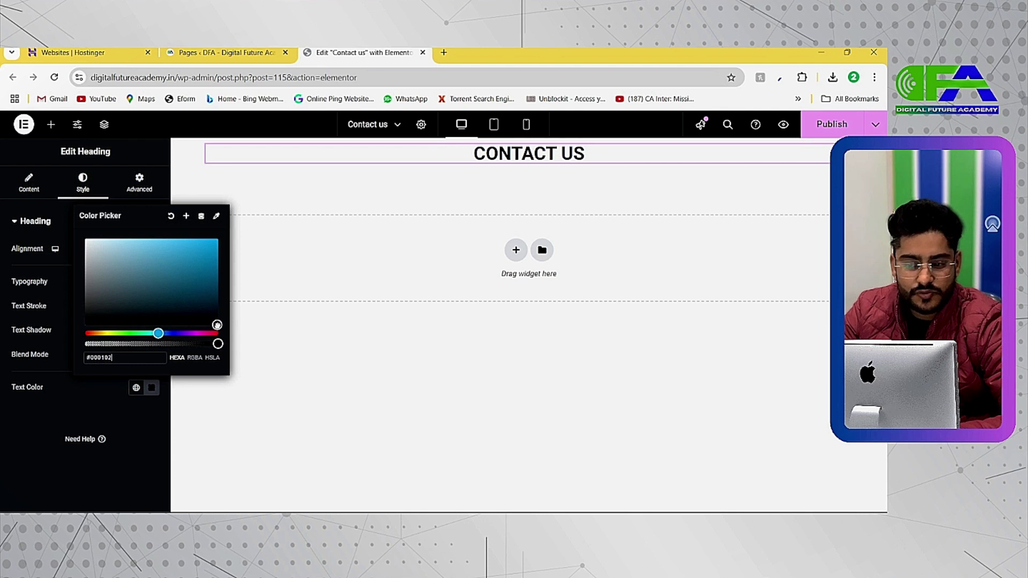
click(151, 389)
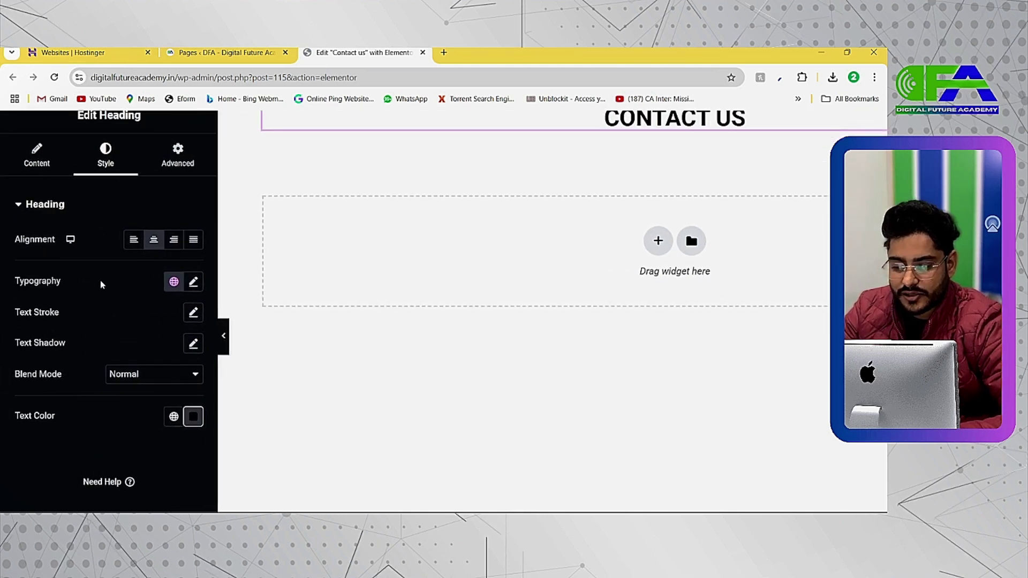
Set the heading's typography font family to Poppins
click(193, 282)
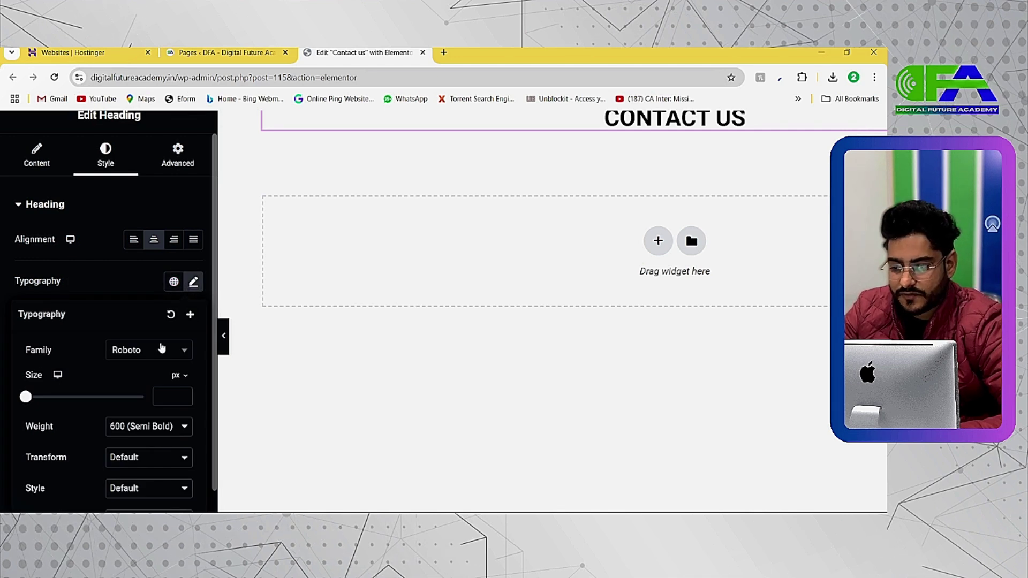
click(156, 351)
text(popp)
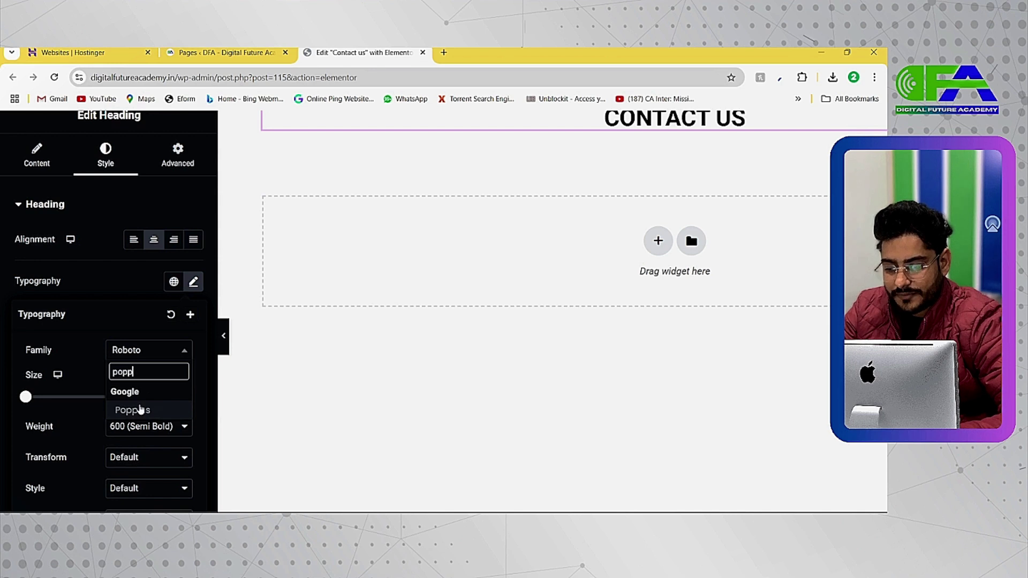
click(134, 411)
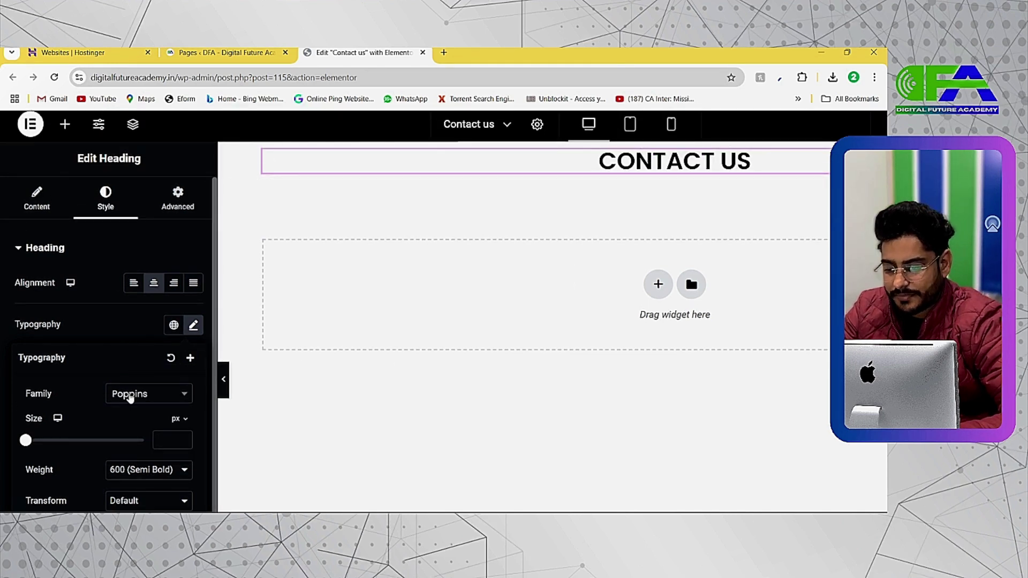
key(ctrl+minus)
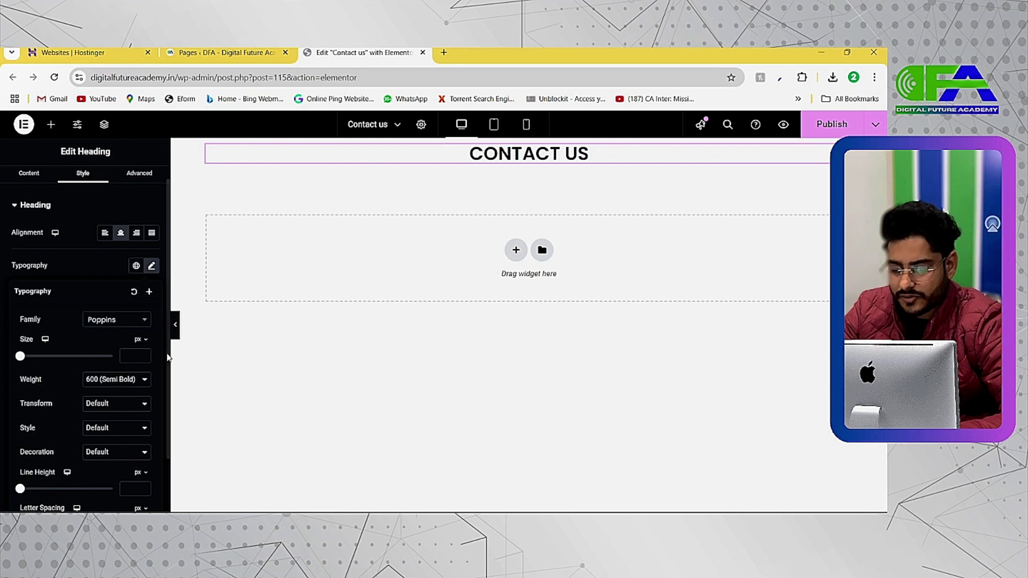
Set the heading to weight 300 (Light), size 32 px and line height 87 px
click(115, 380)
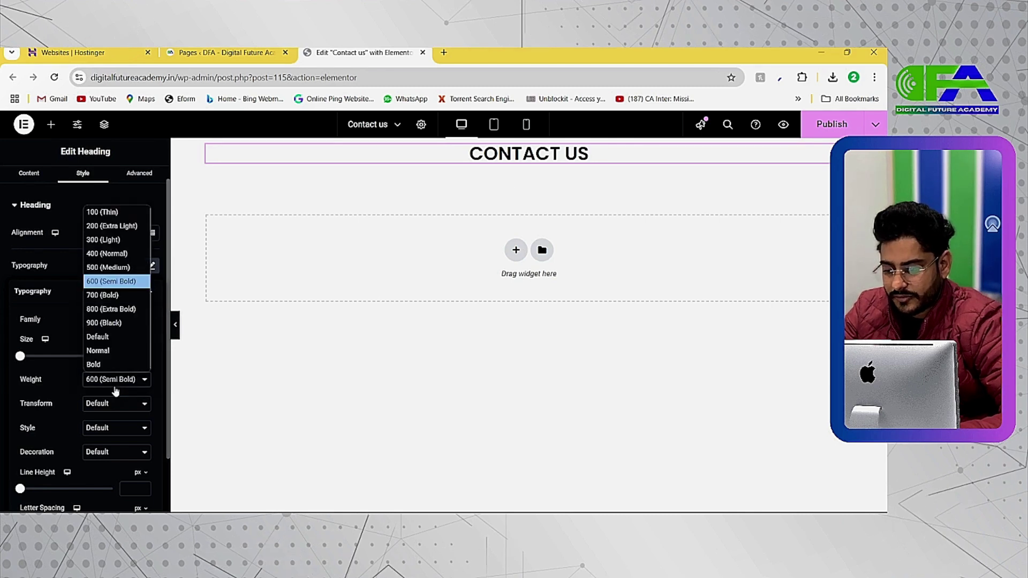
click(107, 254)
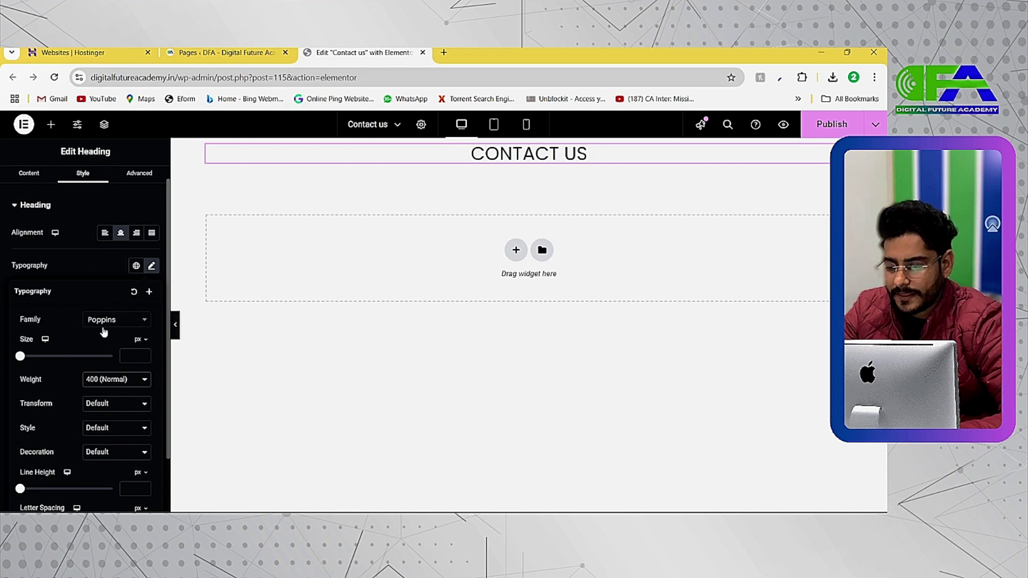
click(105, 381)
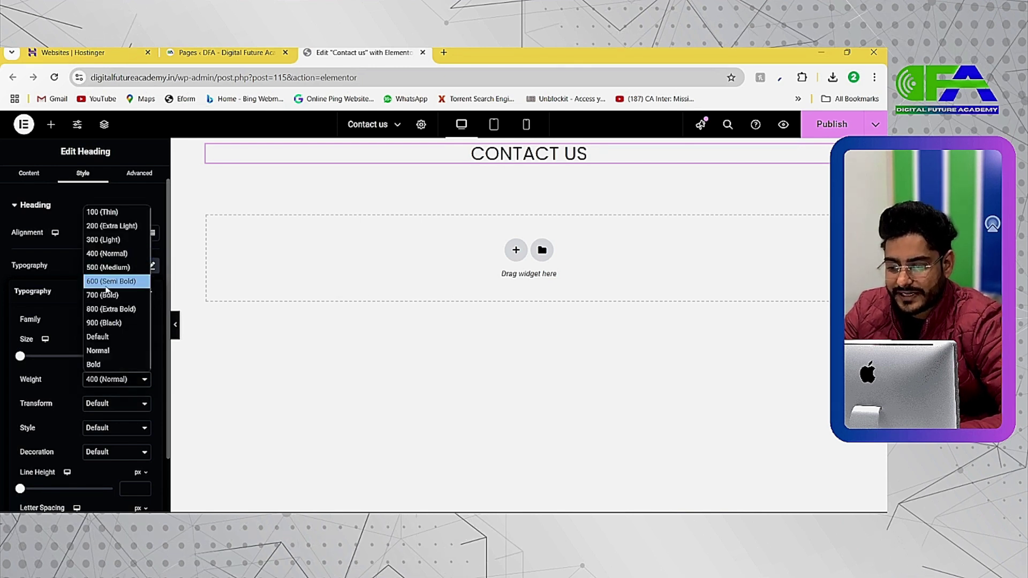
click(102, 239)
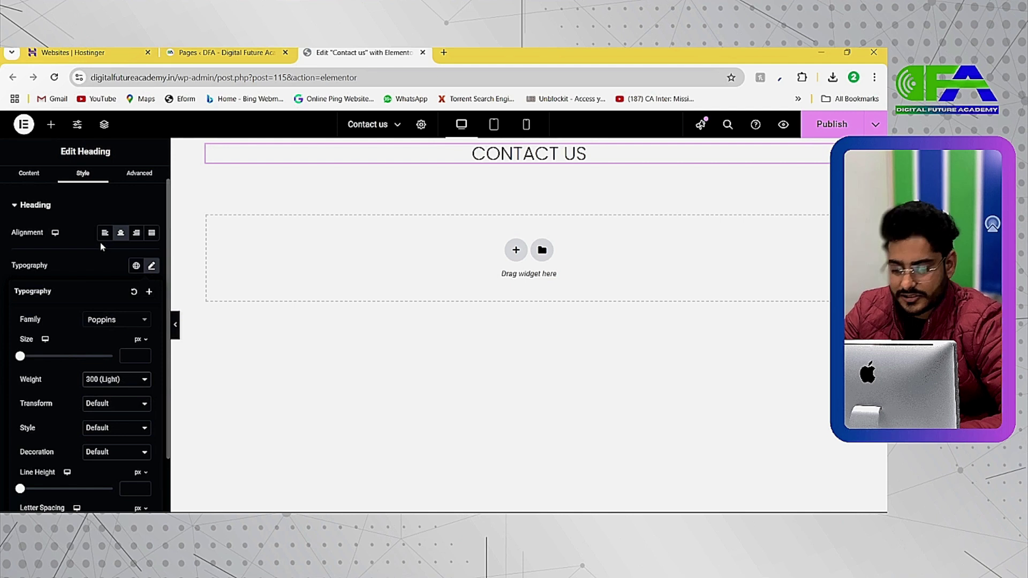
drag(20, 356, 34, 356)
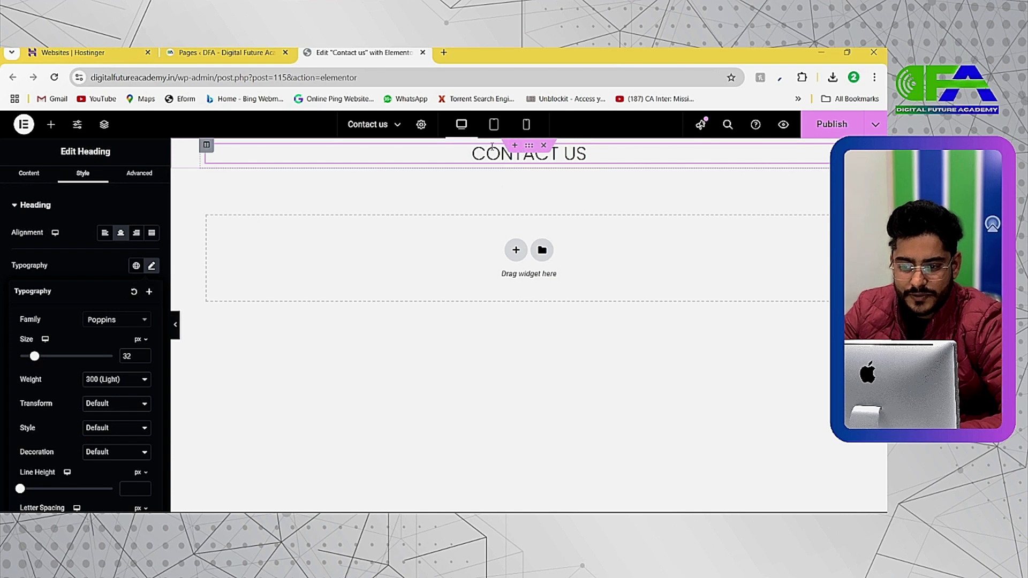
scroll(73, 437, down, 1)
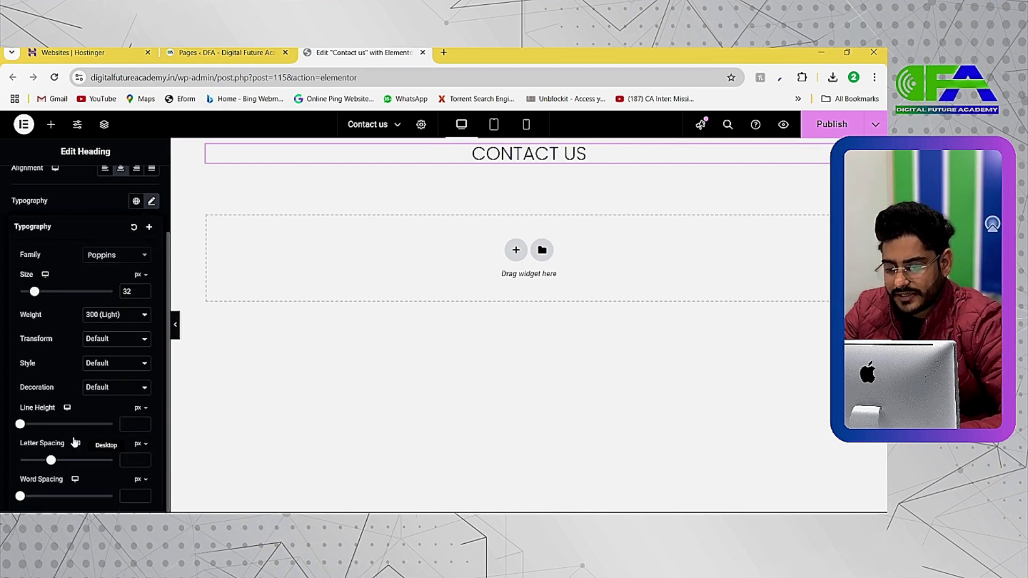
drag(20, 424, 101, 435)
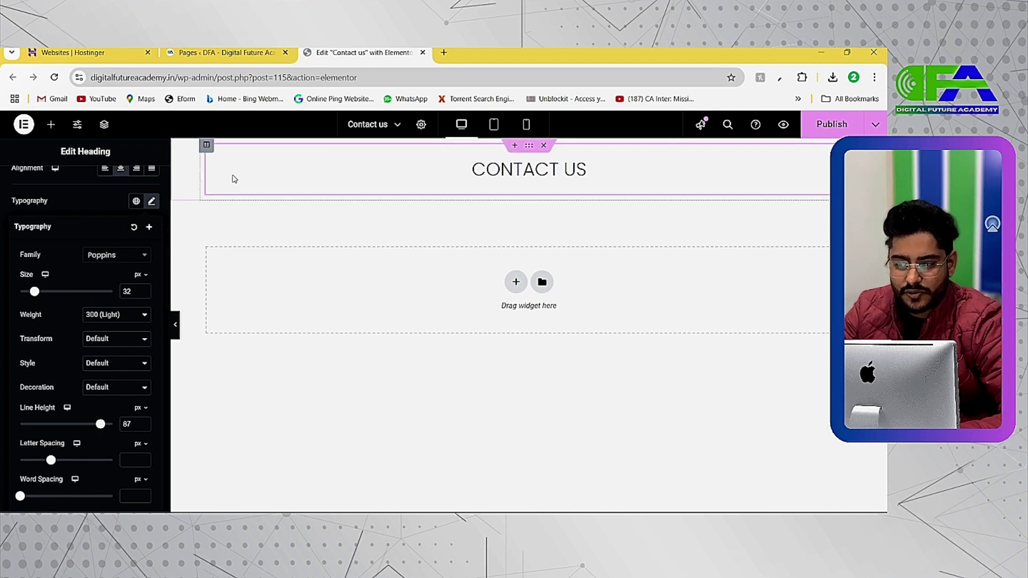
click(305, 211)
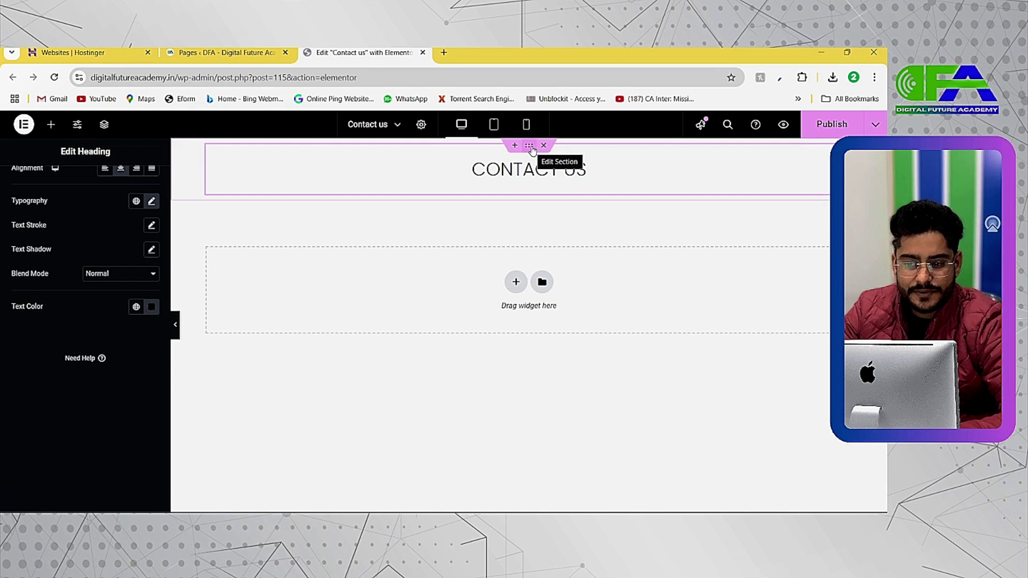
Set the heading section's Background Type to Gradient and edit its first colour
click(531, 149)
scroll(533, 152, up, 3)
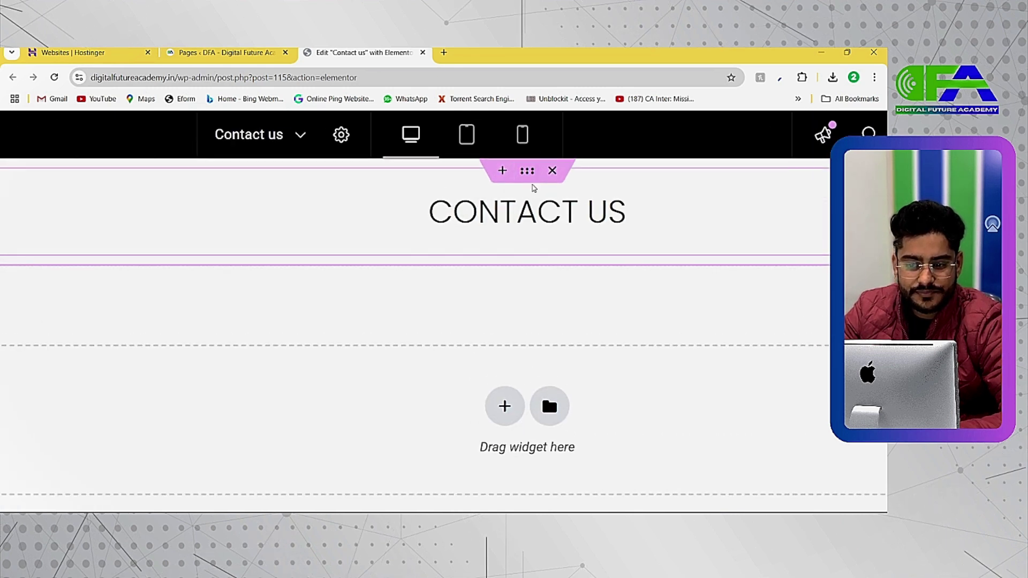
scroll(528, 171, down, 3)
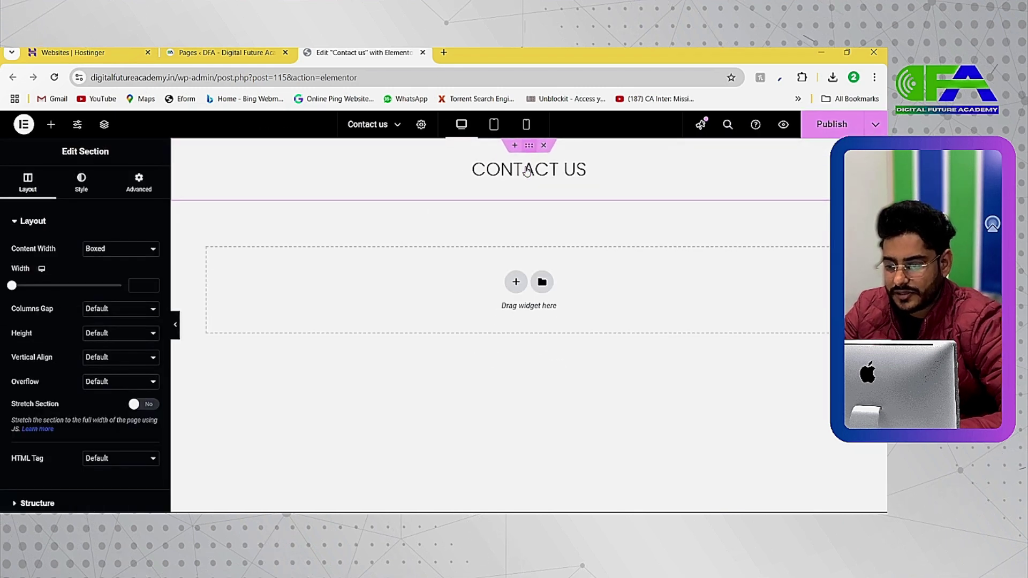
click(81, 182)
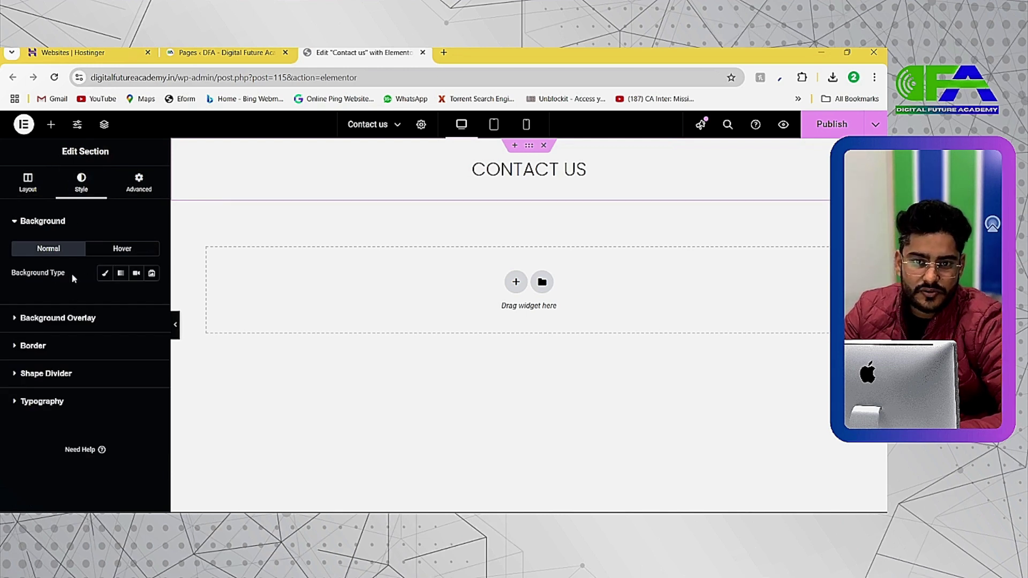
click(104, 276)
scroll(62, 369, up, 5)
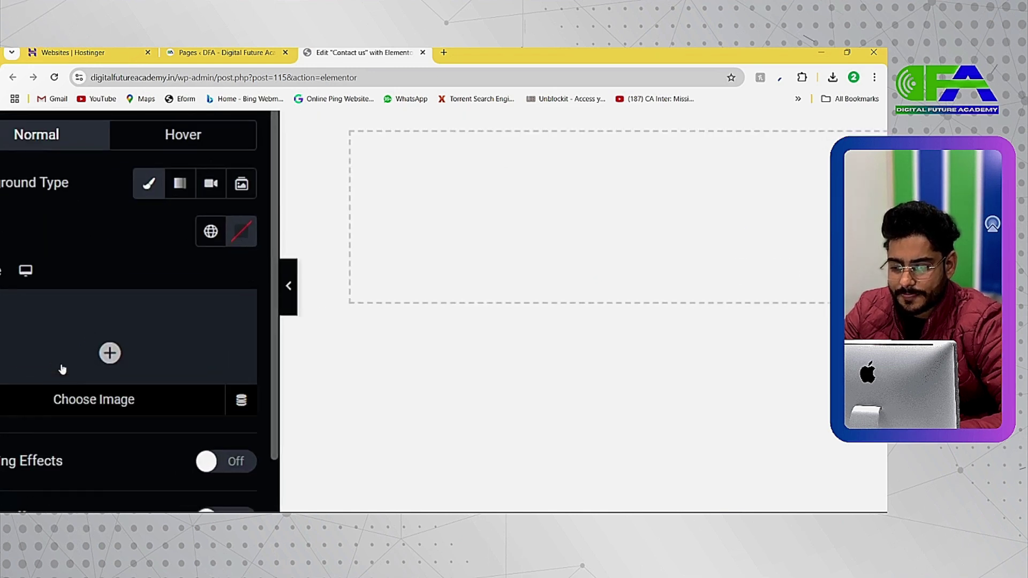
scroll(107, 348, left, 2)
scroll(154, 334, down, 5)
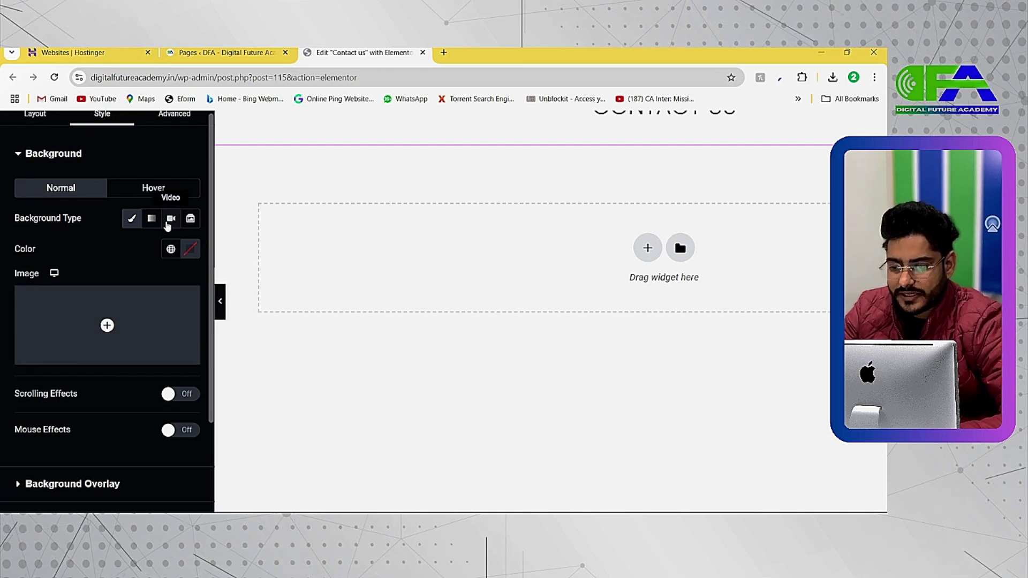
click(151, 220)
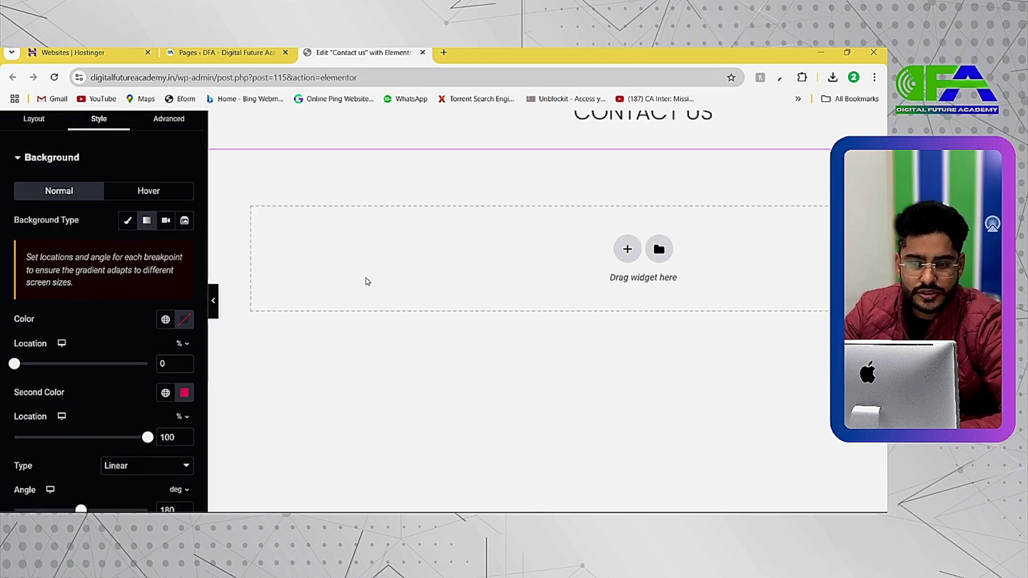
click(152, 341)
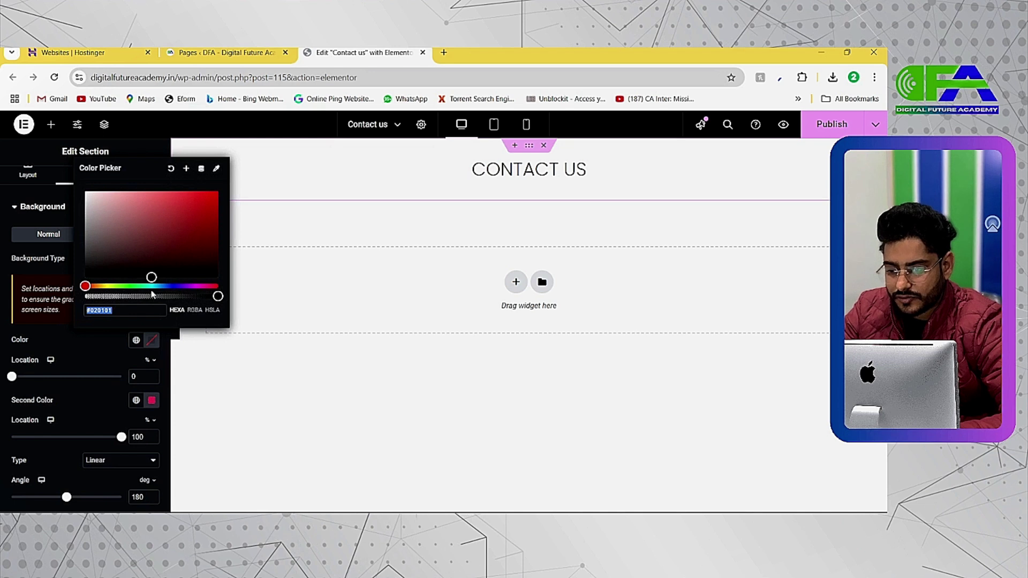
Make the first gradient colour dark navy blue and the second colour white
click(166, 285)
mouse_move(163, 257)
mouse_down()
mouse_move(164, 227)
mouse_move(163, 254)
mouse_up()
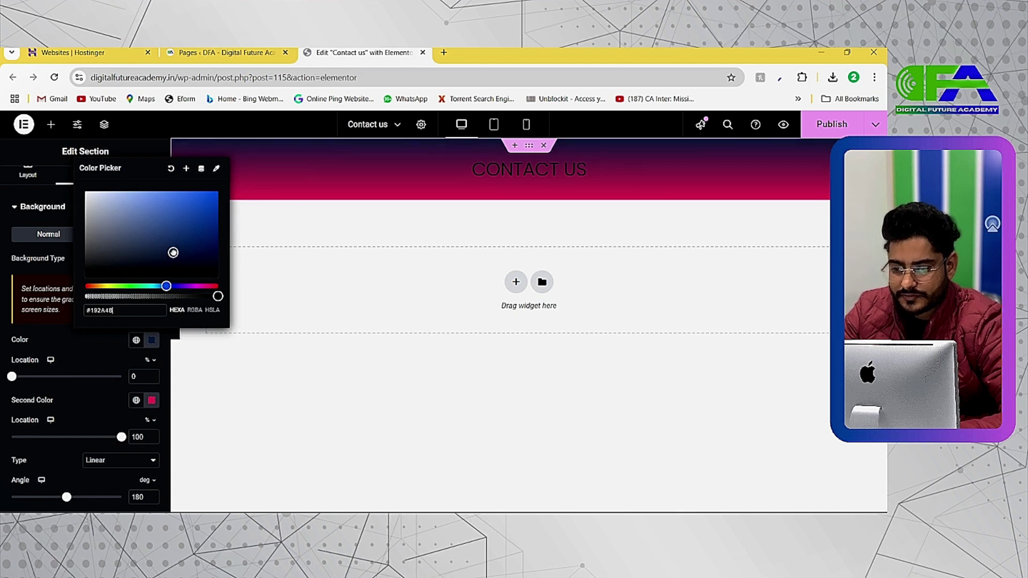
scroll(113, 367, down, 1)
click(66, 376)
click(152, 386)
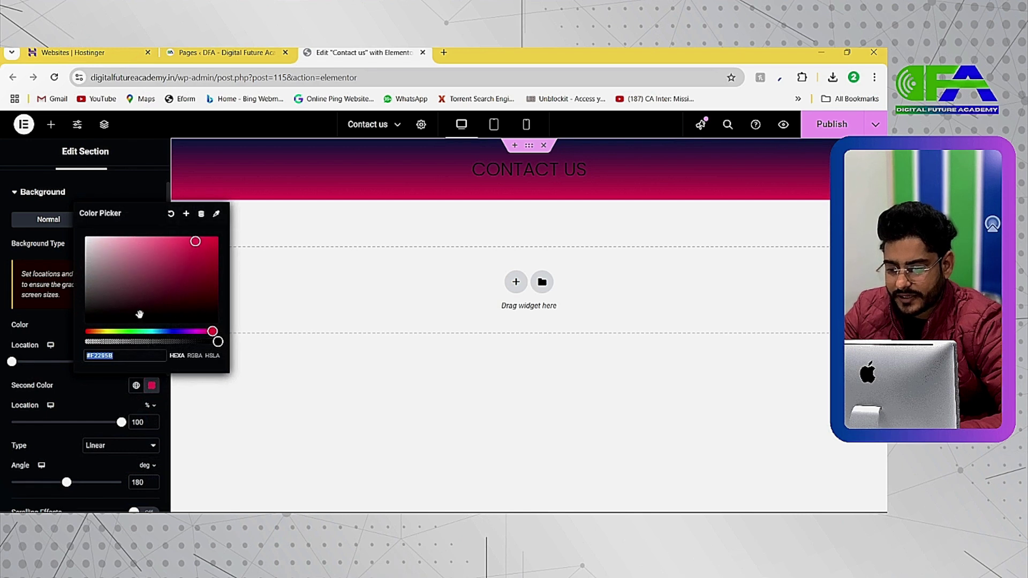
drag(129, 295, 85, 235)
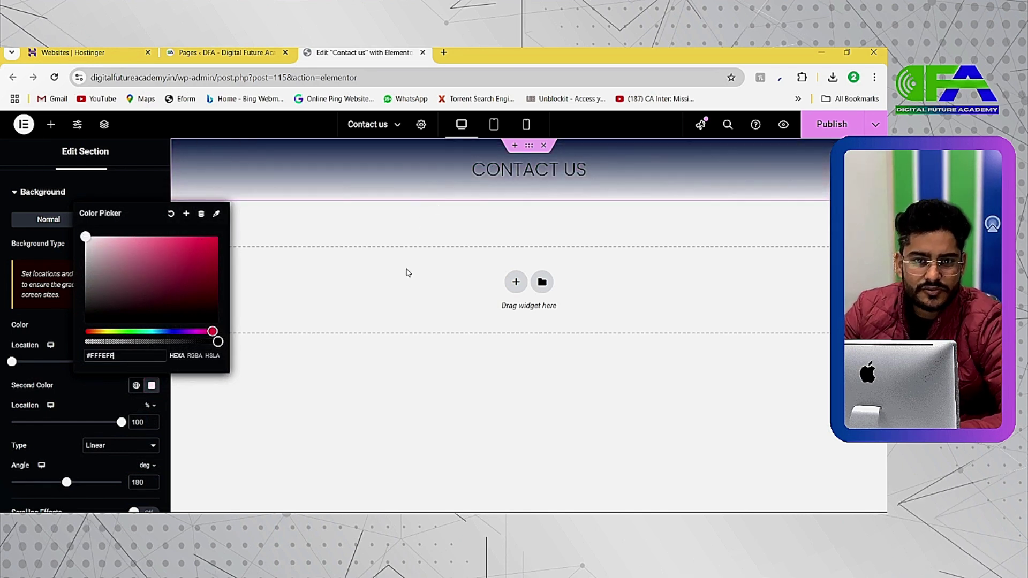
click(58, 389)
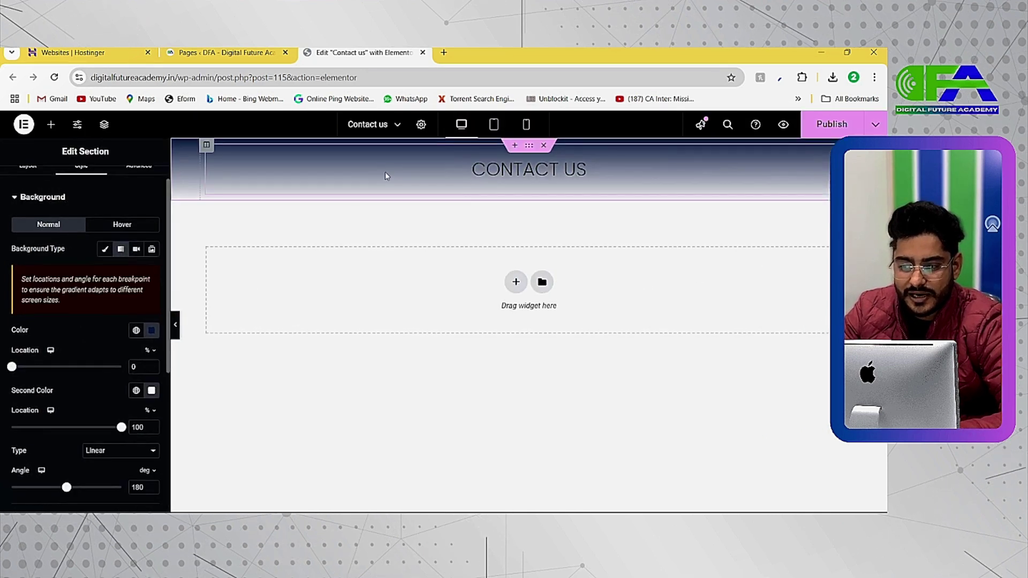
Adjust both gradient Location sliders, finishing at 0 and 100
mouse_move(20, 373)
mouse_down()
mouse_move(117, 372)
mouse_move(12, 388)
mouse_up()
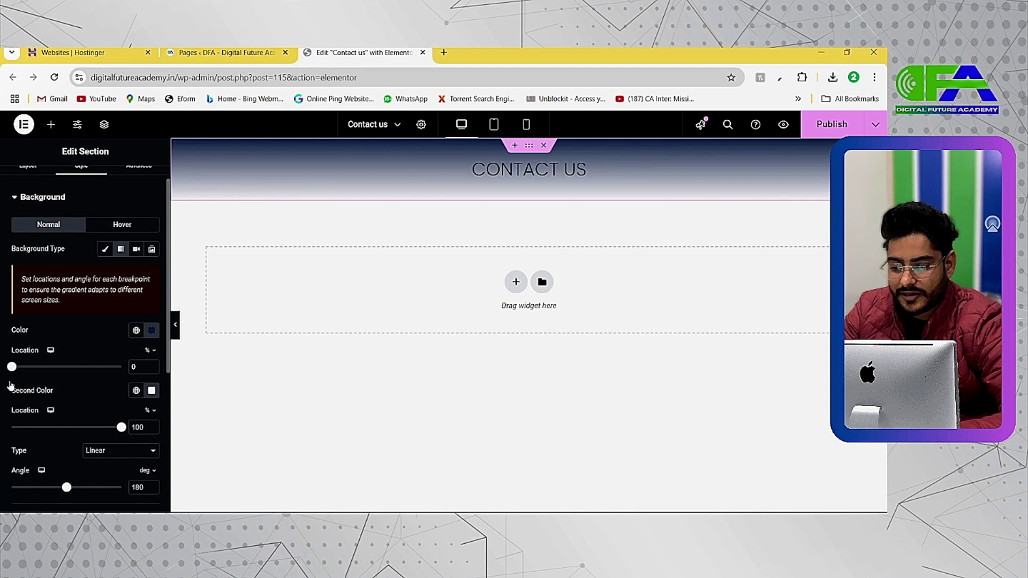
scroll(98, 393, down, 1)
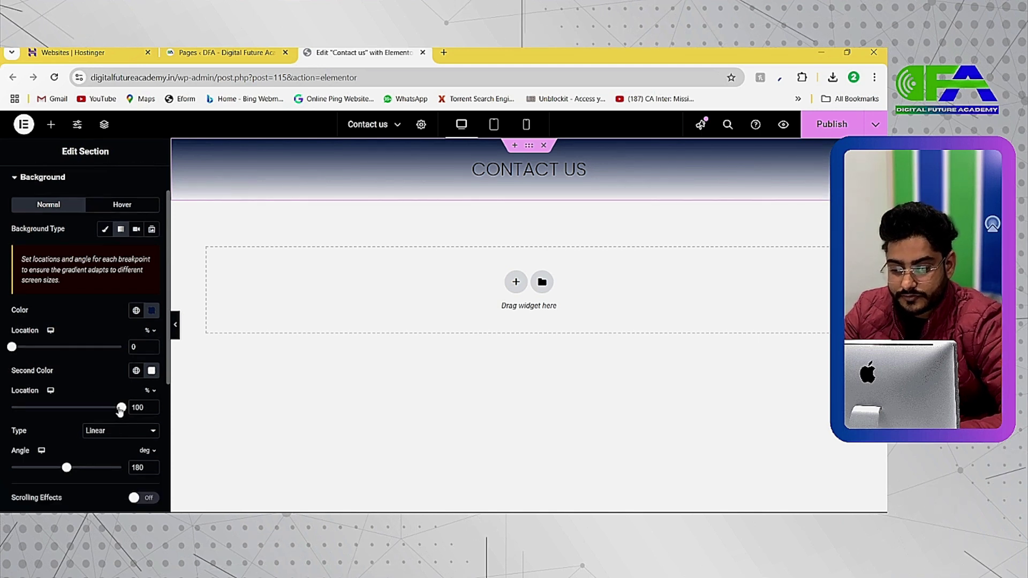
mouse_move(120, 410)
mouse_down()
mouse_move(24, 408)
mouse_move(121, 408)
mouse_up()
scroll(122, 404, down, 1)
scroll(123, 394, down, 1)
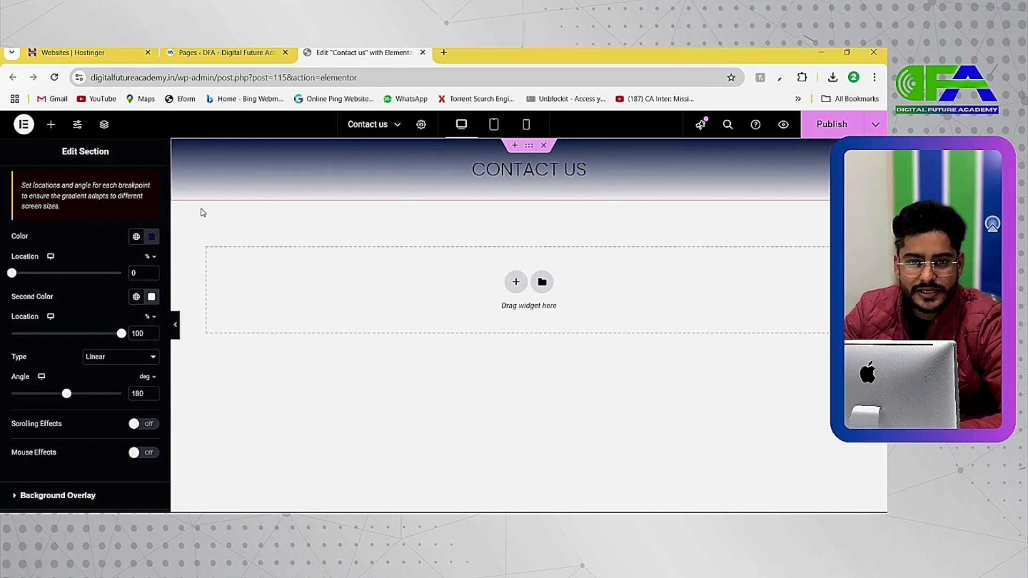
Change the gradient type to Radial and make the first colour white
click(132, 358)
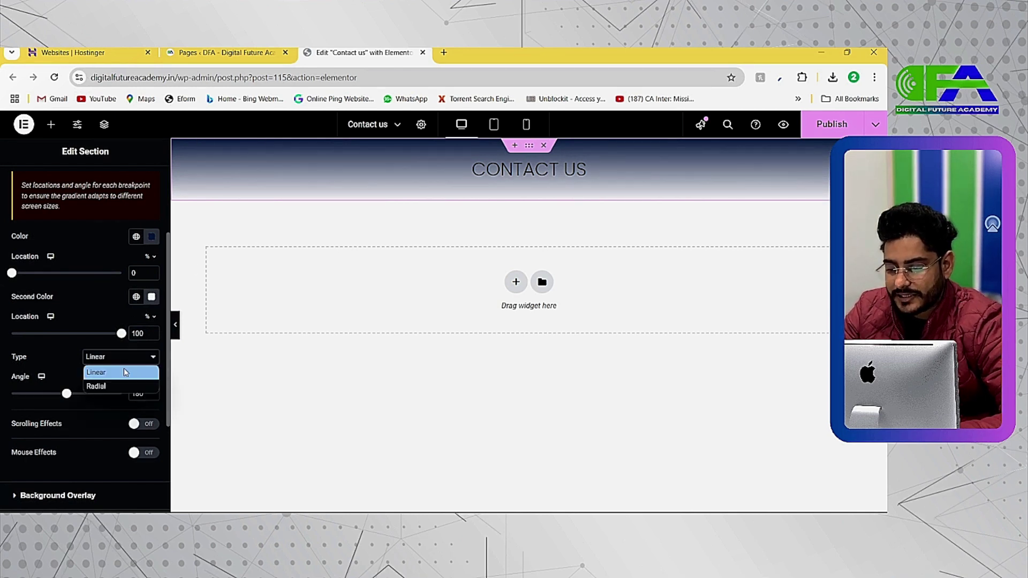
click(113, 388)
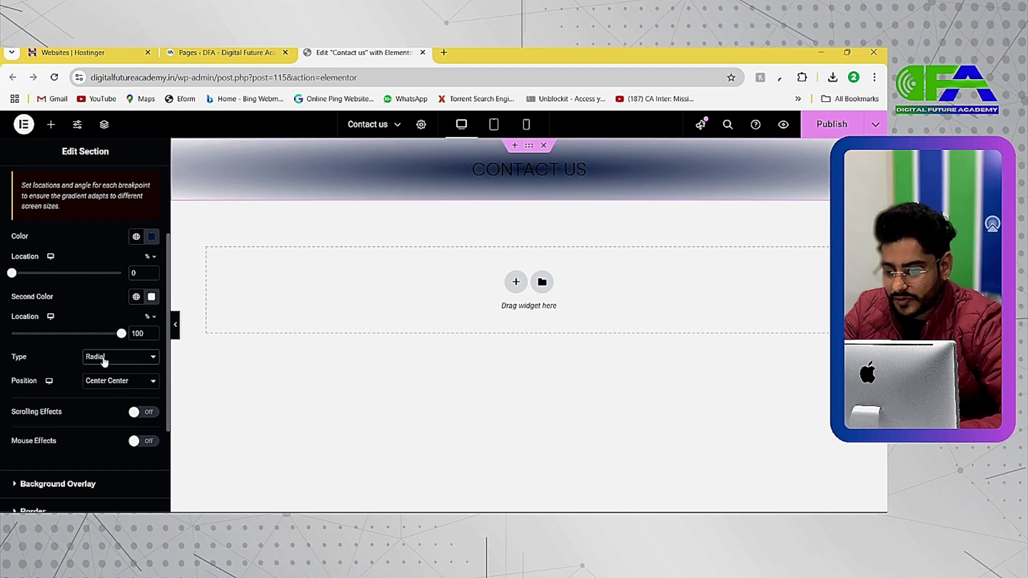
click(151, 238)
click(111, 298)
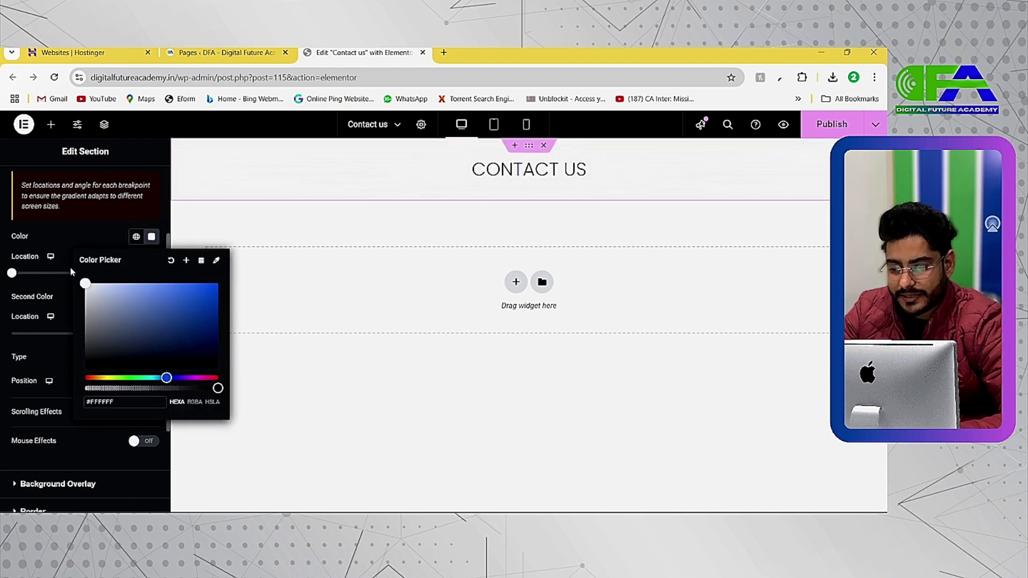
click(82, 292)
Set the second gradient colour to steel blue #608CAE and adjust the colour stops
click(152, 296)
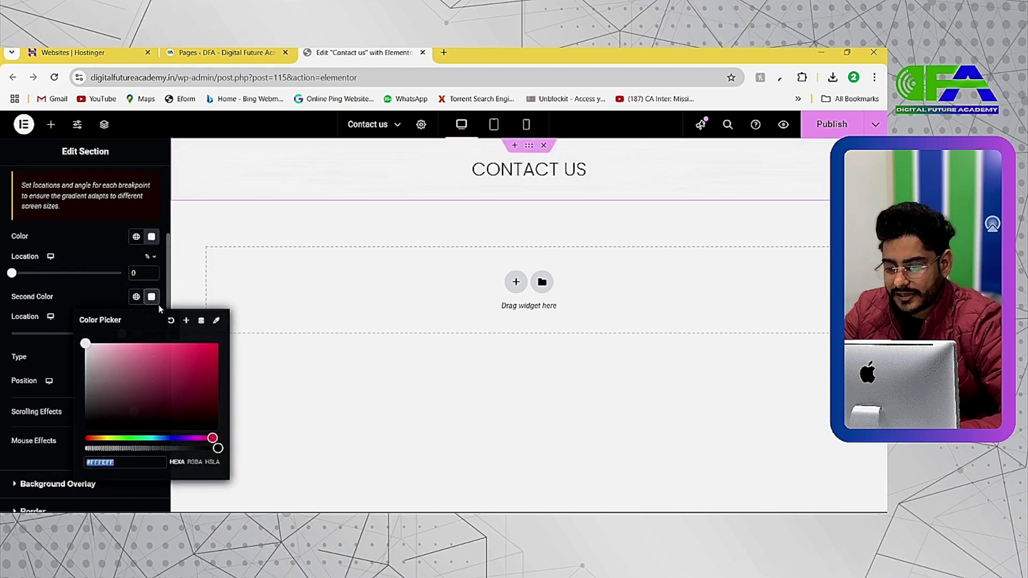
click(159, 437)
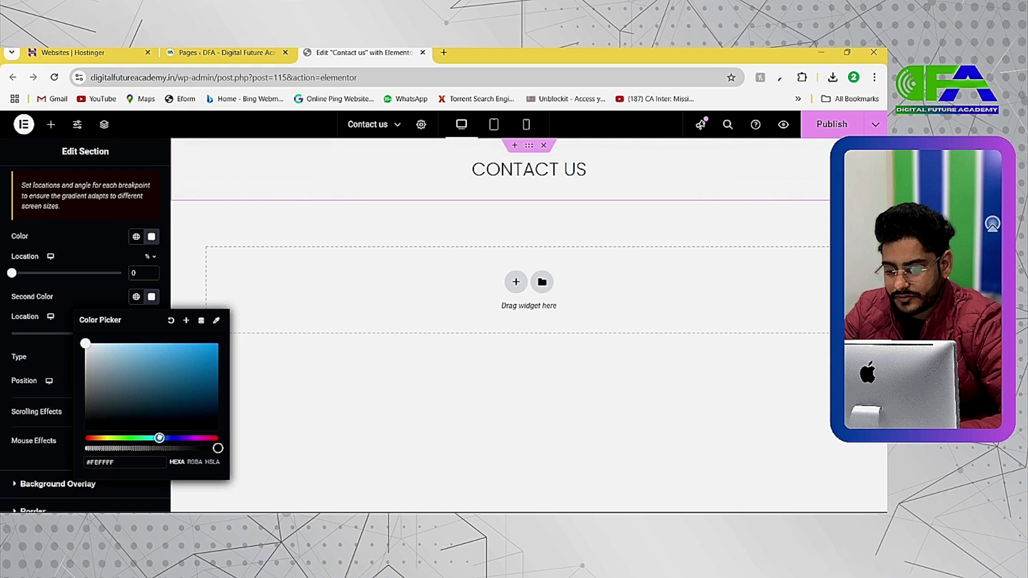
click(166, 398)
mouse_move(159, 438)
mouse_down()
mouse_move(143, 438)
mouse_move(183, 448)
mouse_move(161, 447)
mouse_up()
drag(166, 397, 148, 375)
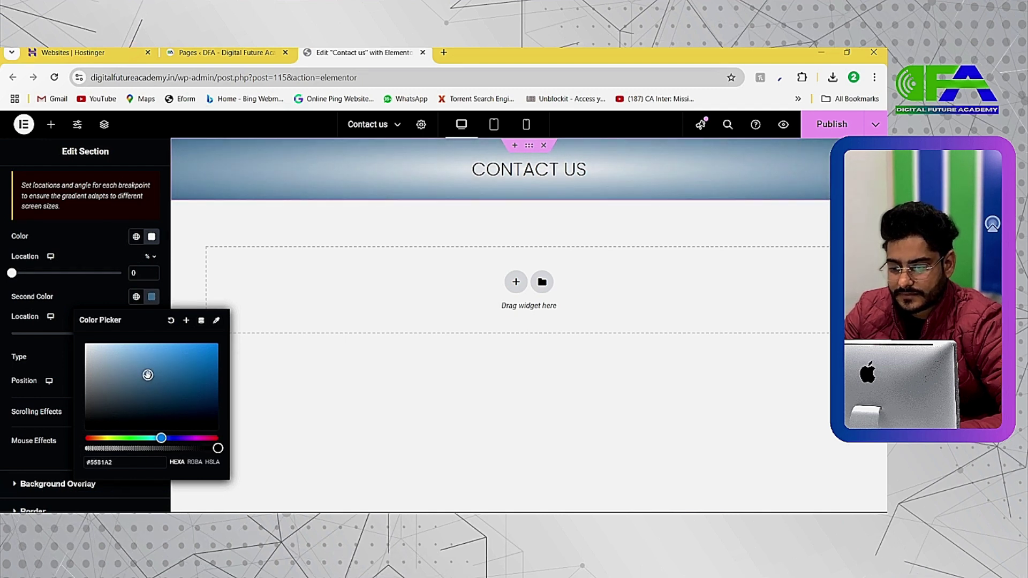
click(100, 259)
mouse_move(120, 334)
mouse_down()
mouse_move(69, 334)
mouse_move(136, 331)
mouse_up()
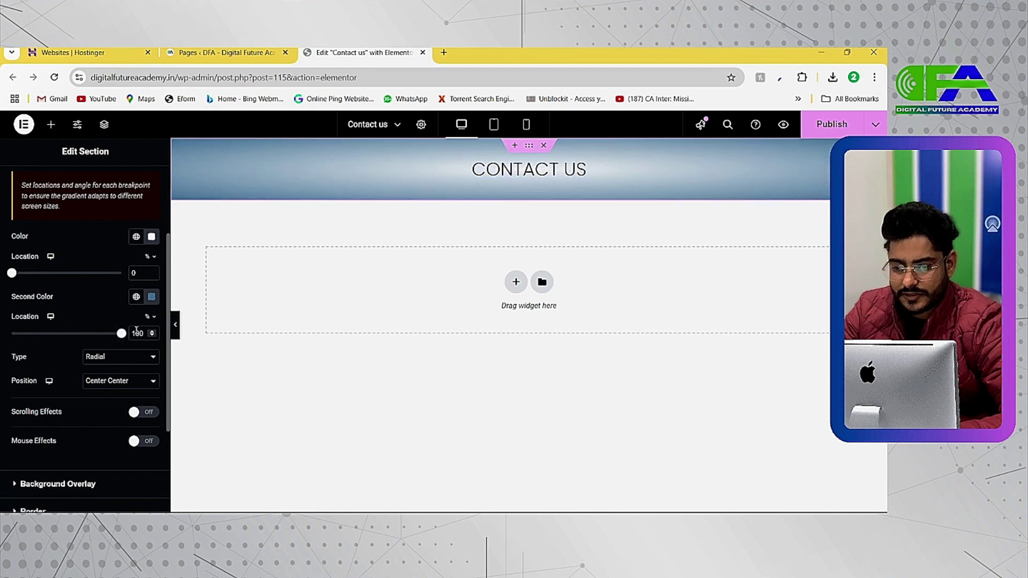
mouse_move(12, 275)
mouse_down()
mouse_move(99, 274)
mouse_move(11, 295)
mouse_up()
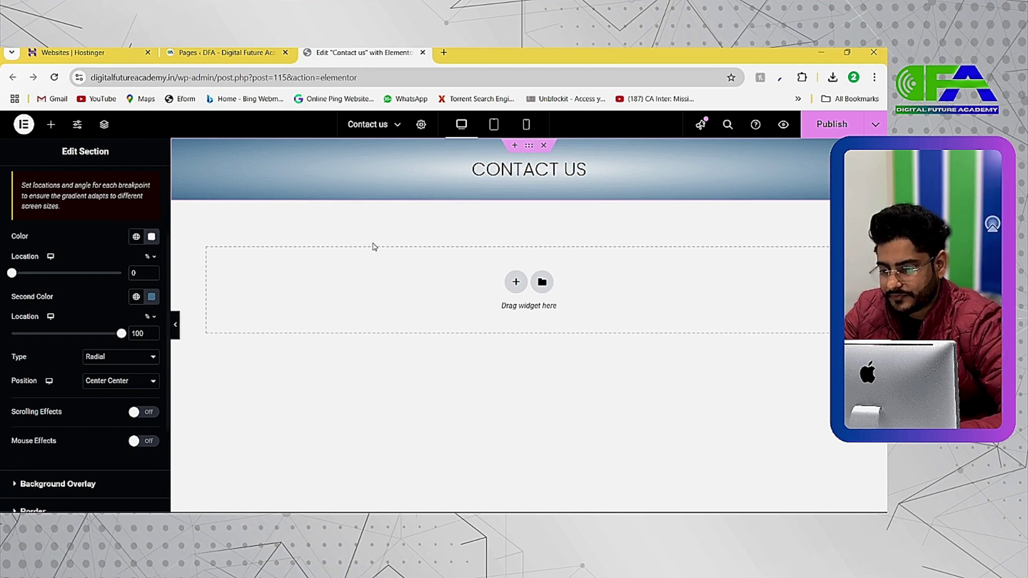
Compare against a linear gradient, keep it Radial, and return to the Wellness reference page
click(152, 356)
click(113, 374)
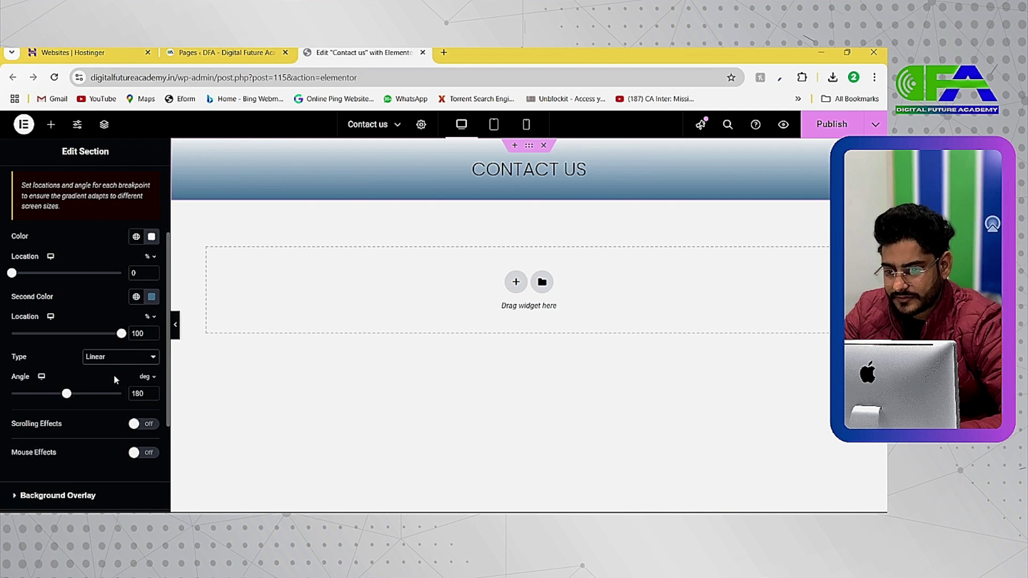
click(113, 357)
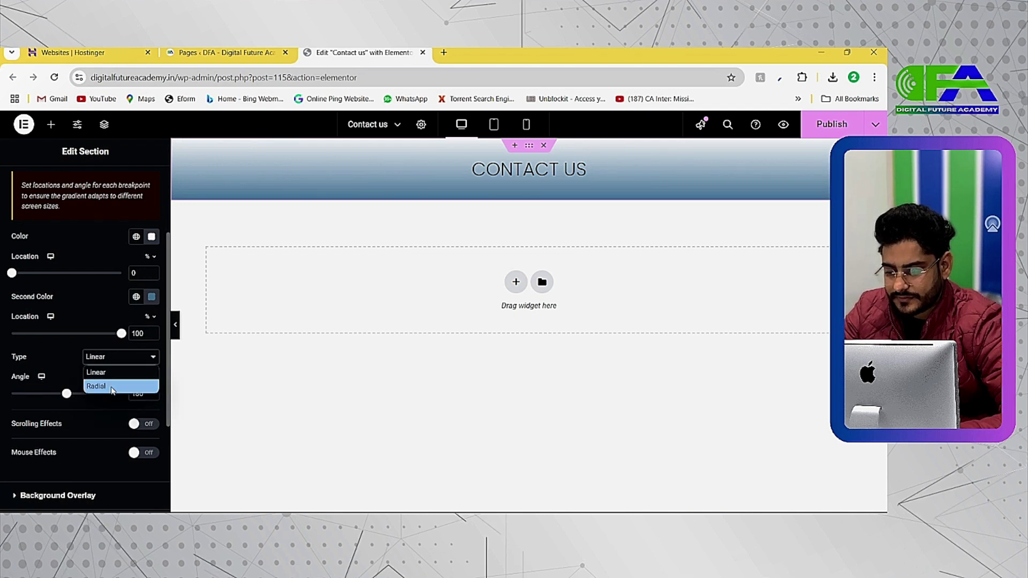
click(113, 384)
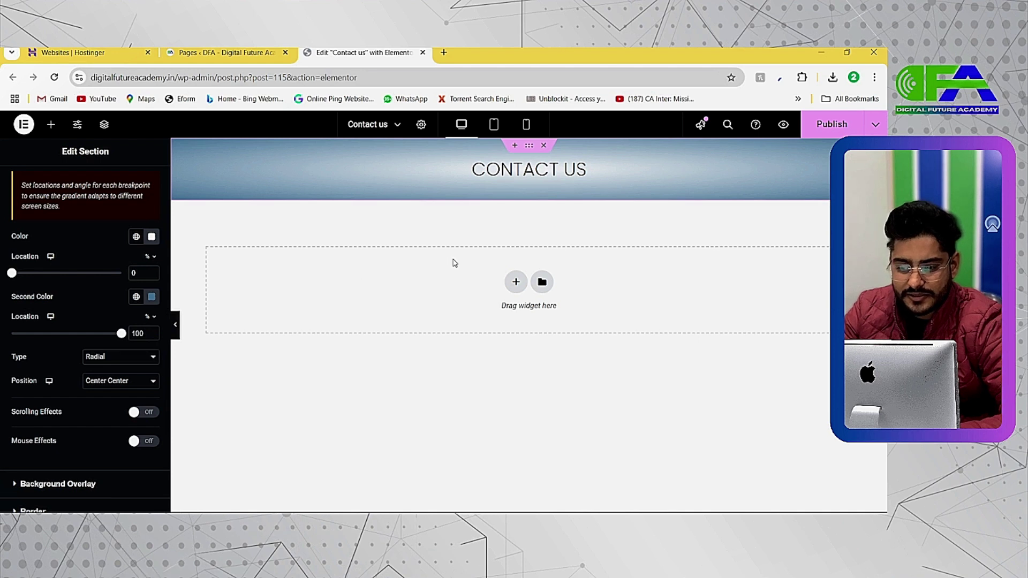
key(alt+Tab)
scroll(417, 209, up, 2)
scroll(409, 209, up, 5)
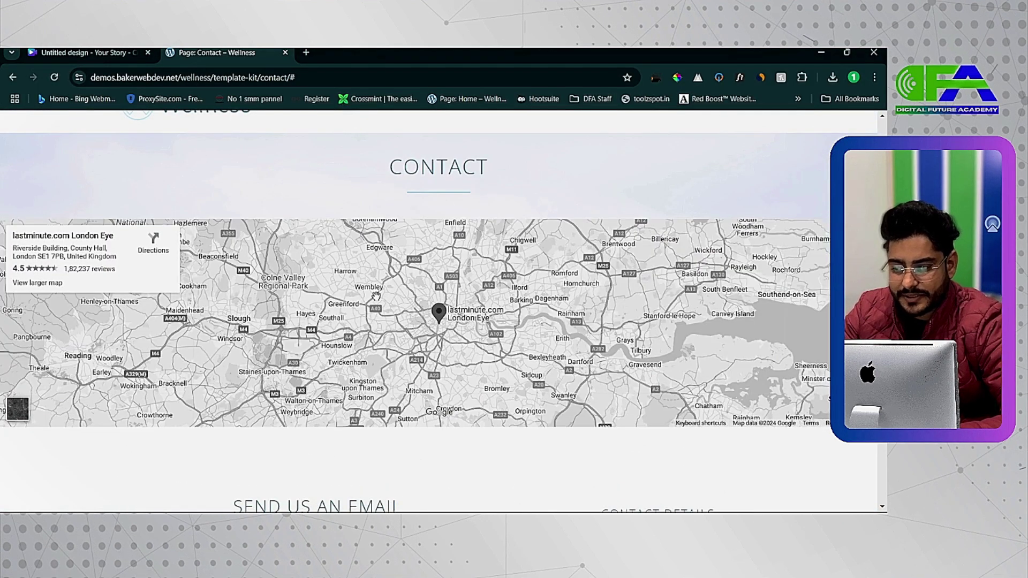
Add a single-column section below the header and drop in a Google Maps widget
key(alt+Tab)
click(516, 283)
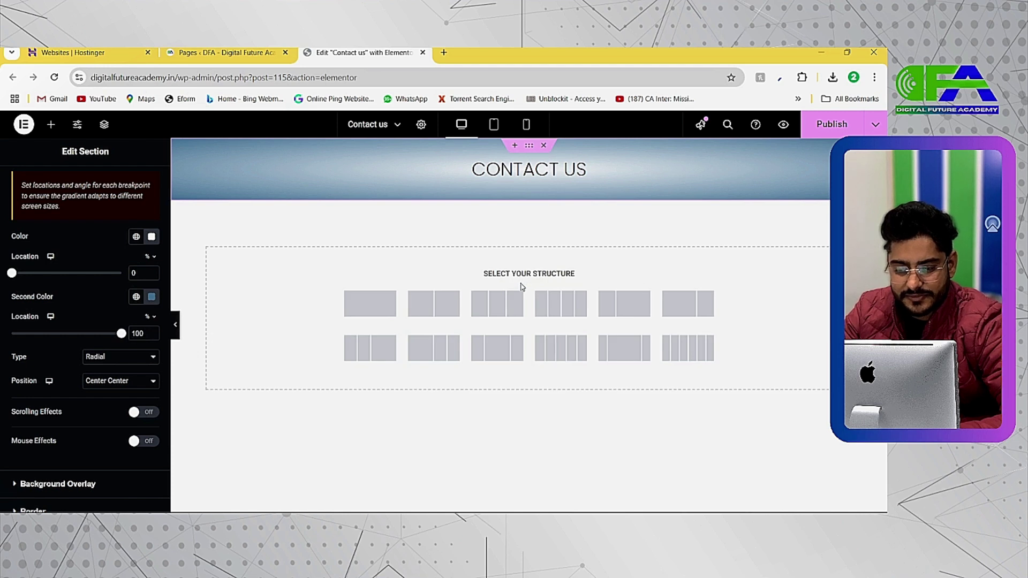
click(353, 308)
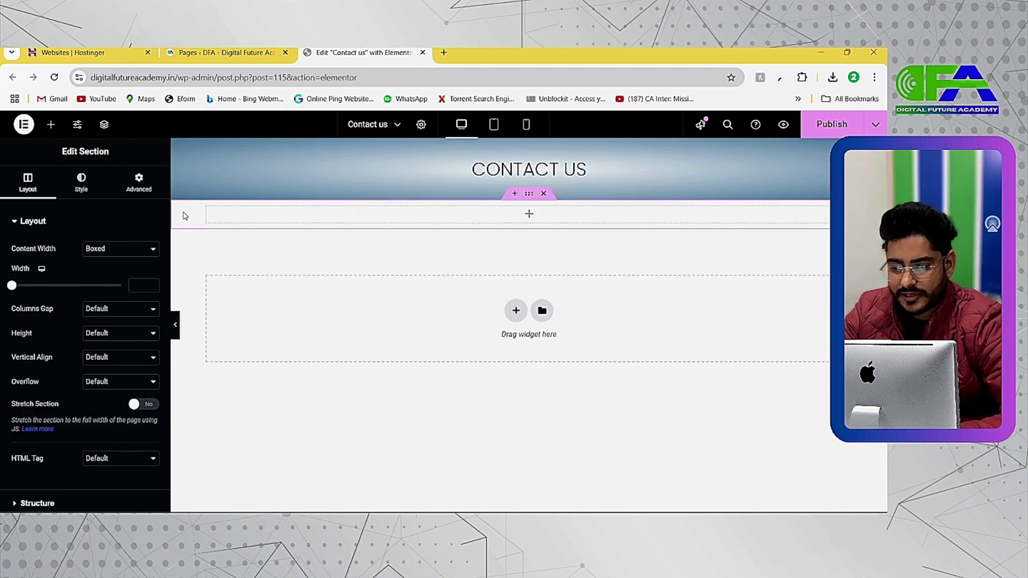
click(206, 206)
right_click(206, 206)
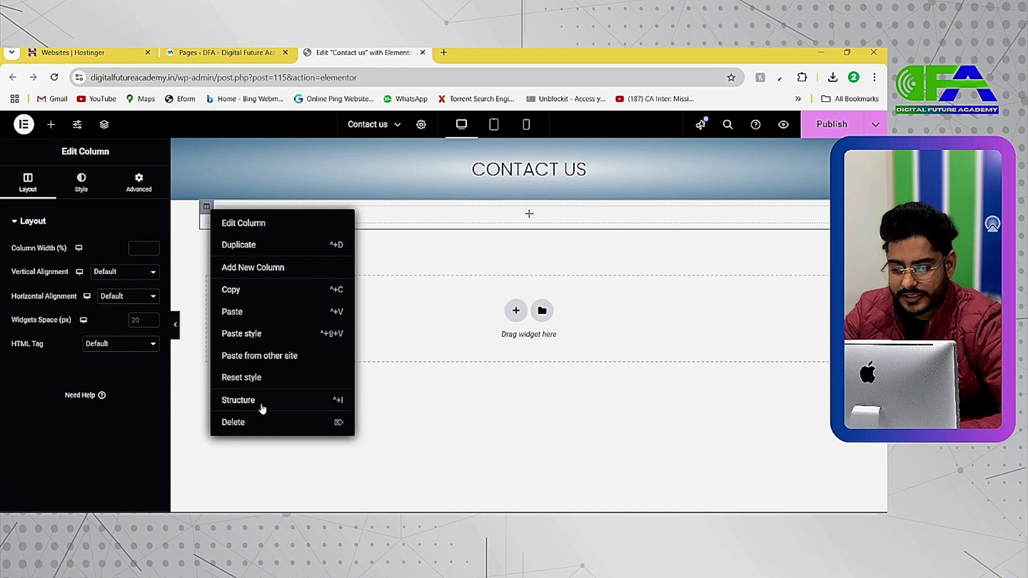
click(251, 376)
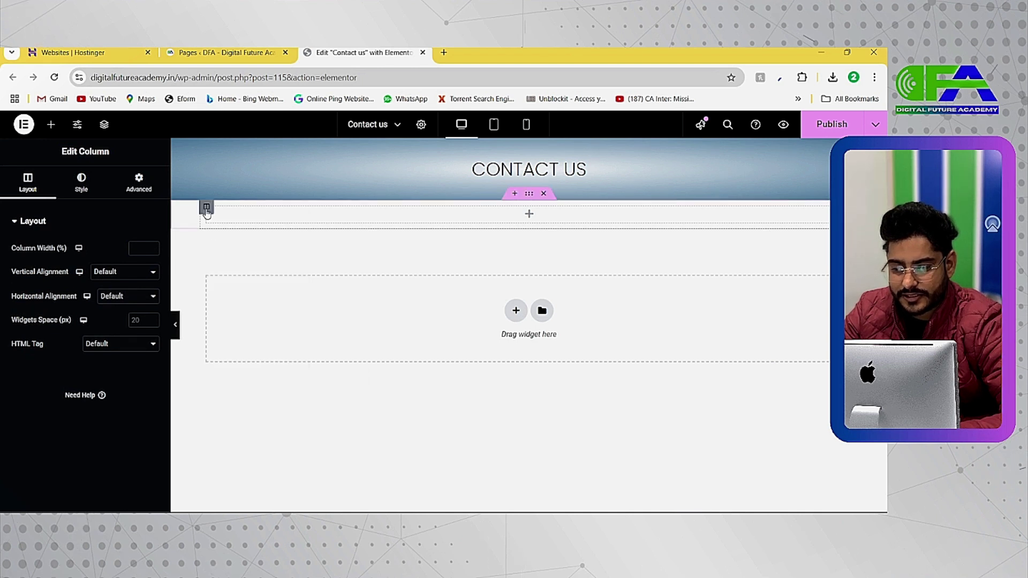
click(51, 125)
text(map)
drag(40, 286, 204, 211)
drag(47, 310, 297, 220)
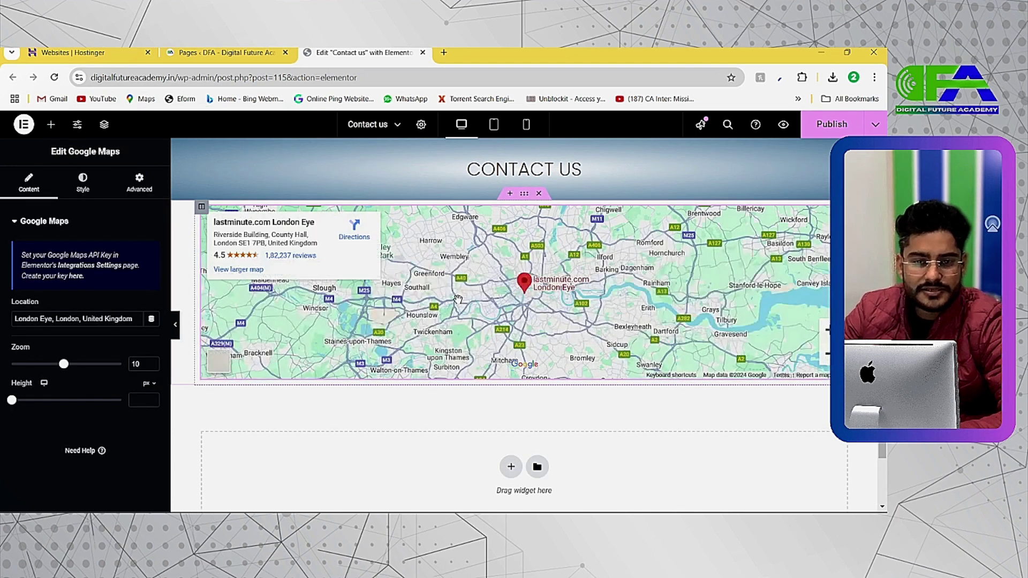
Change the Google Maps widget location from London Eye to Digital Future Academy, zoom 11
click(201, 207)
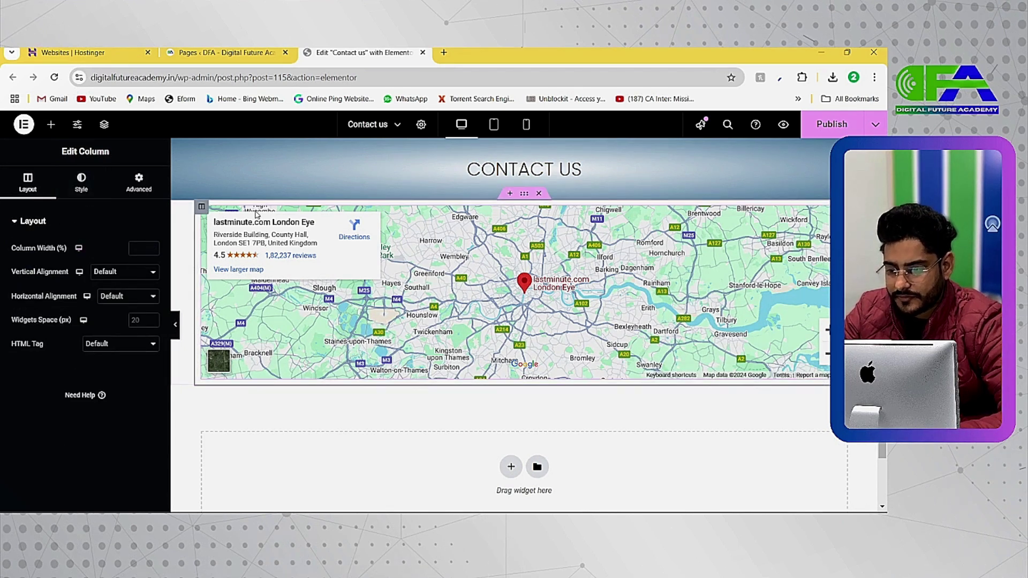
click(420, 241)
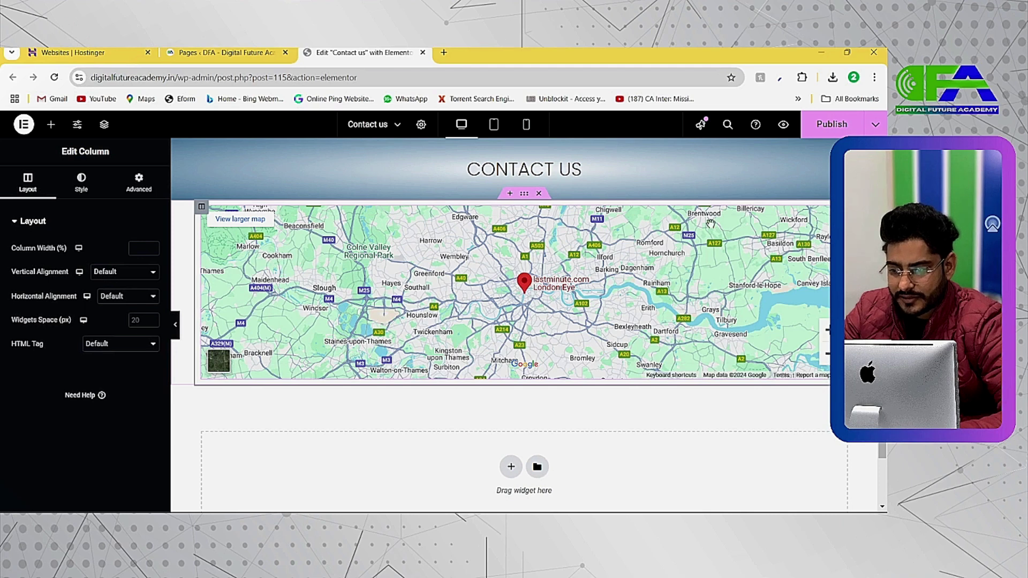
click(841, 212)
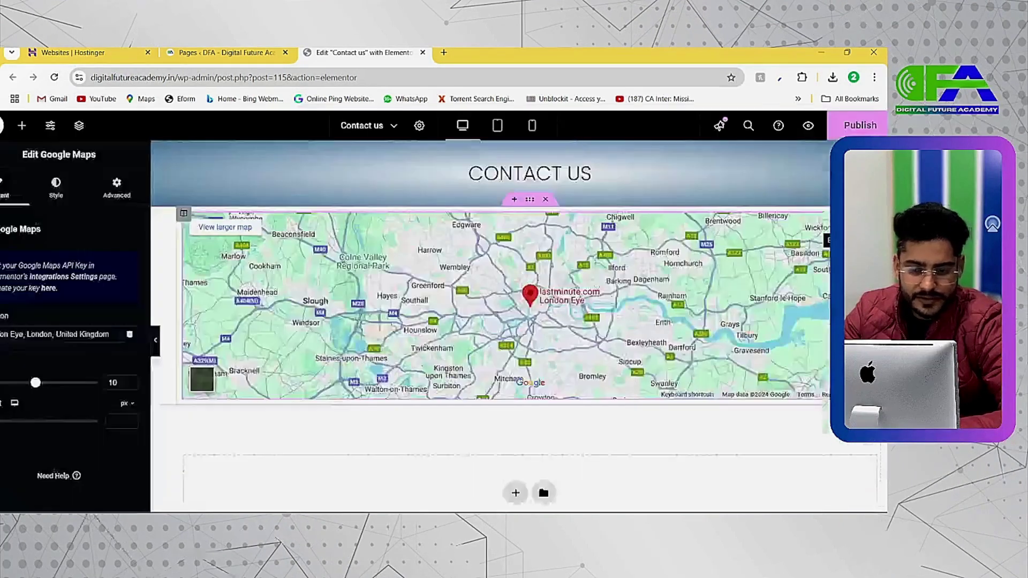
triple_click(30, 336)
text(Digit)
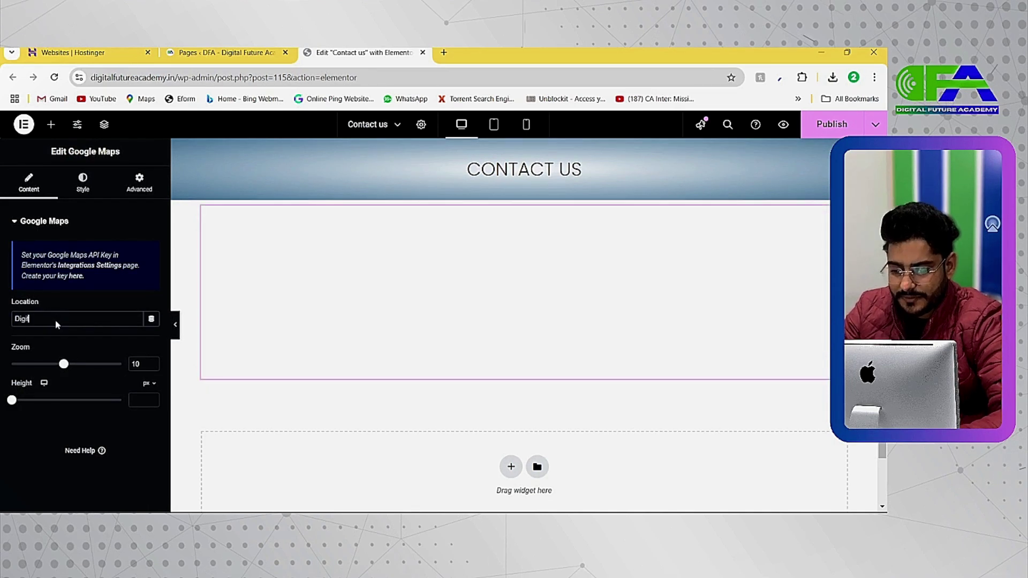
text(al Future )
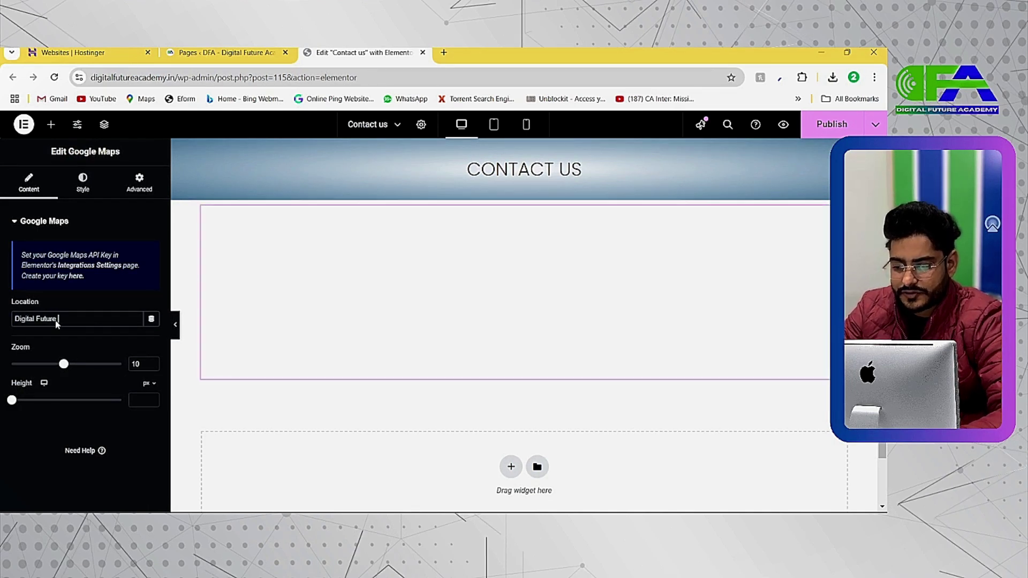
text(Academy)
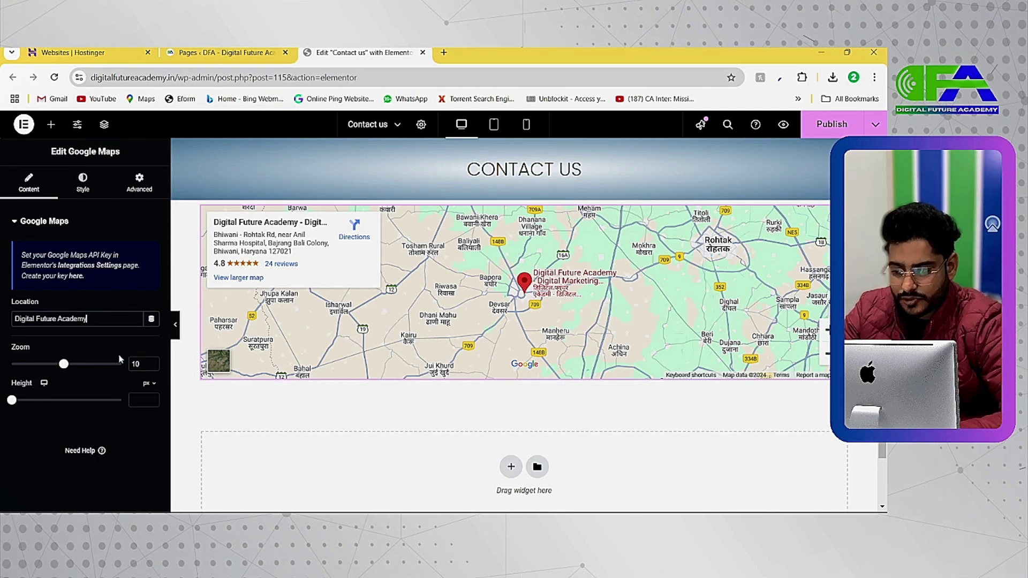
drag(64, 369, 69, 370)
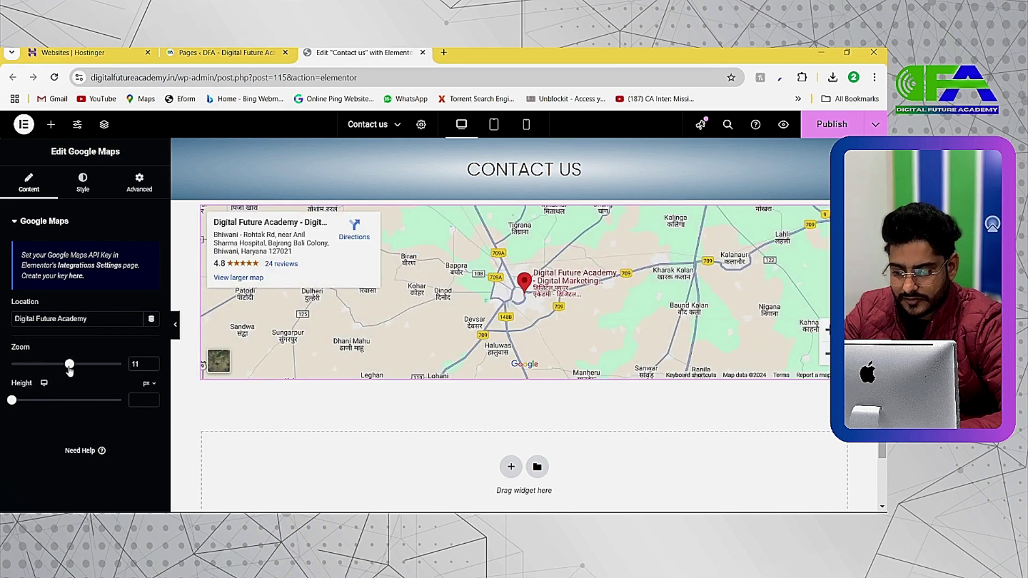
Settle the map zoom at 15 and raise its Height slider to make it taller
drag(69, 368, 85, 367)
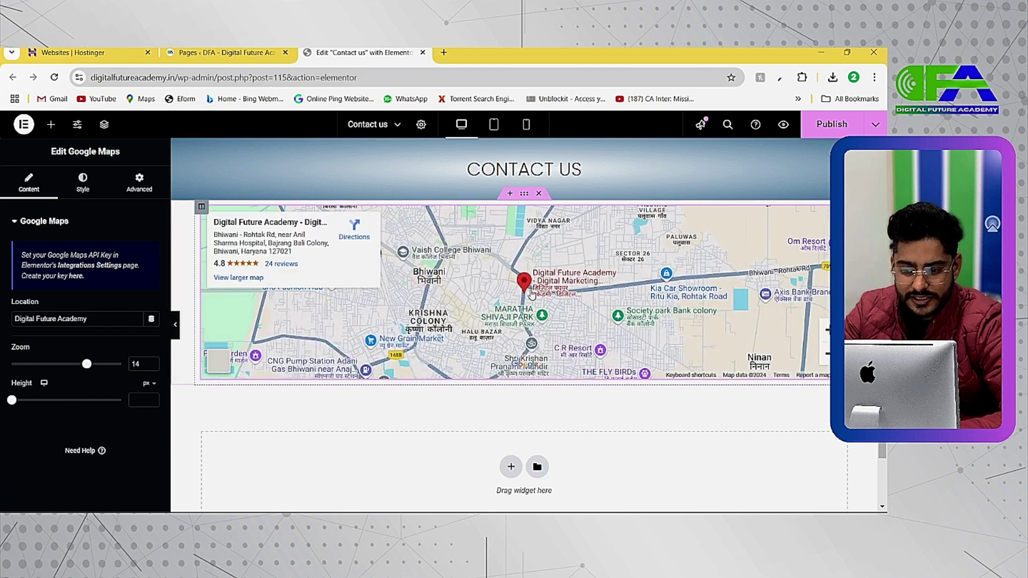
drag(87, 364, 105, 366)
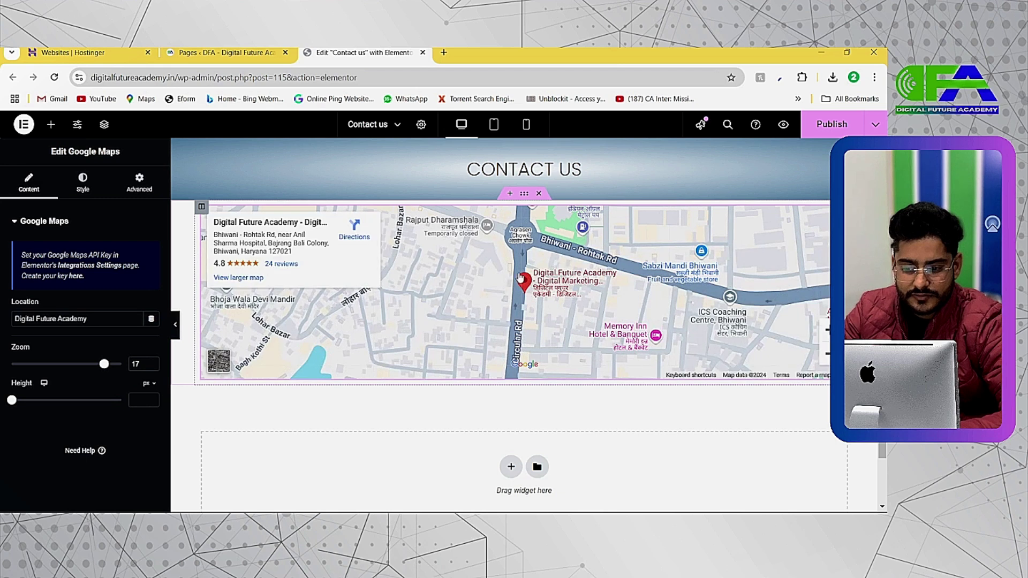
drag(104, 364, 92, 364)
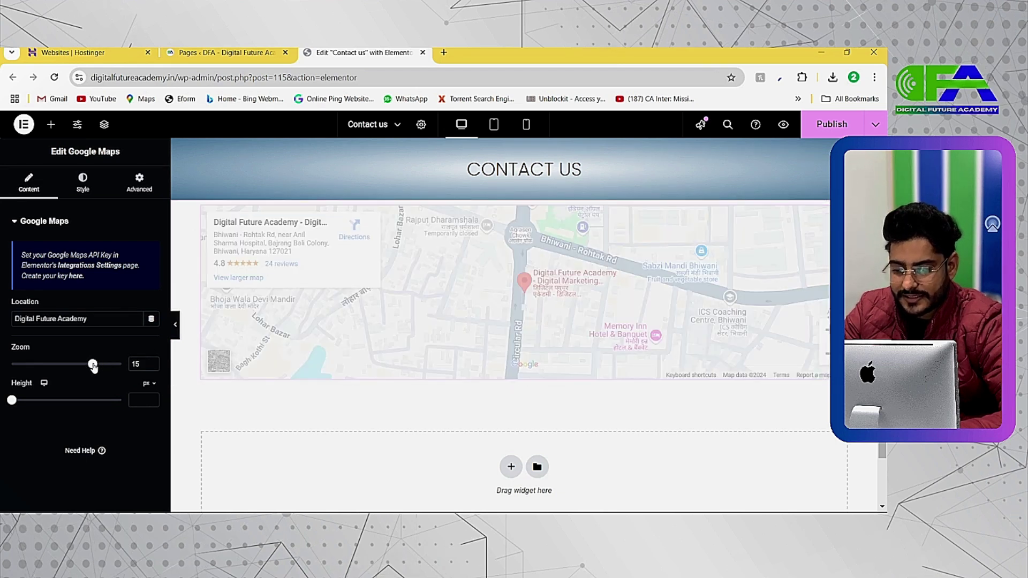
scroll(323, 301, down, 1)
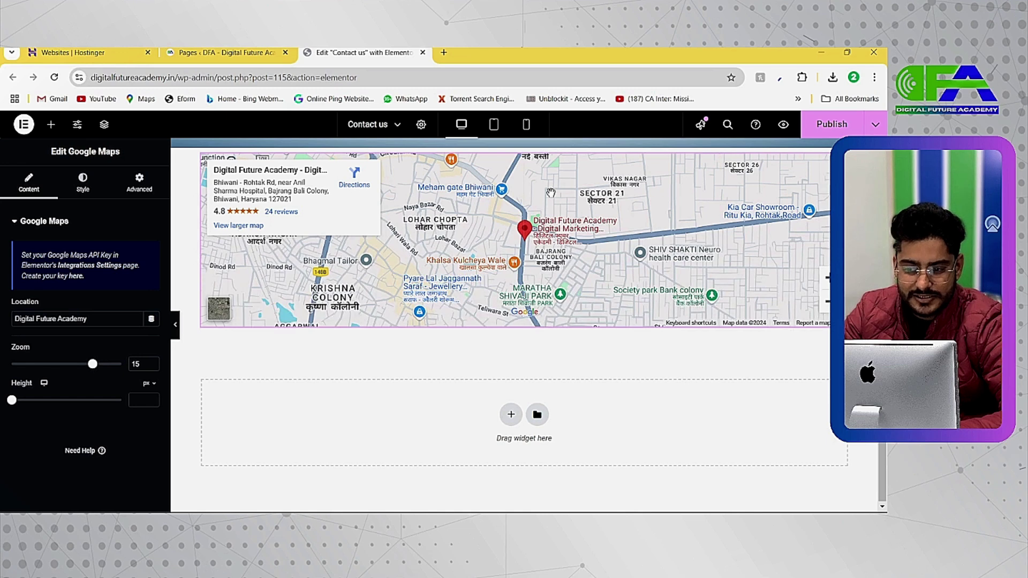
drag(11, 404, 30, 401)
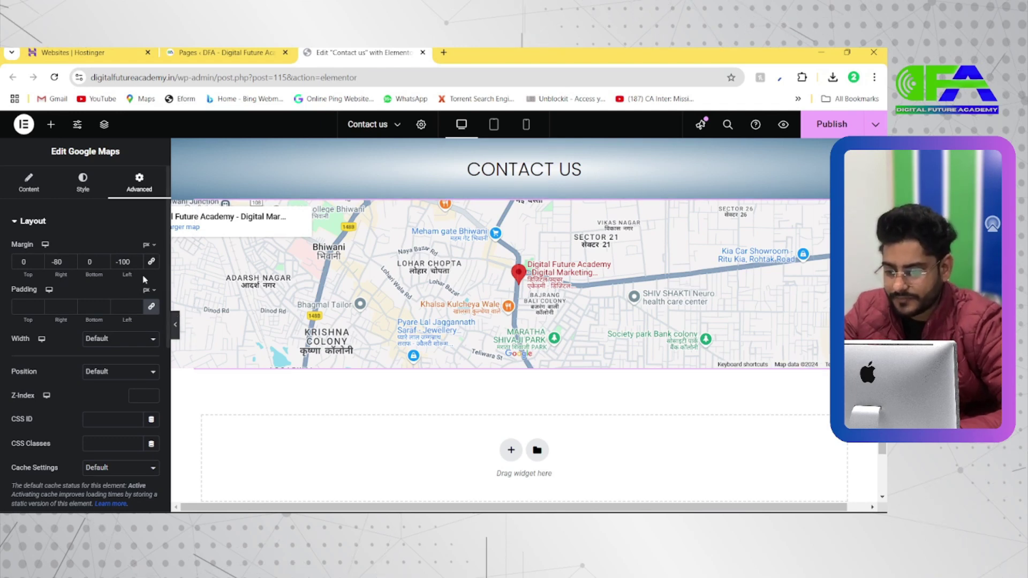
Set the map's right and left margins to -200 px and preview the full-width result
click(31, 184)
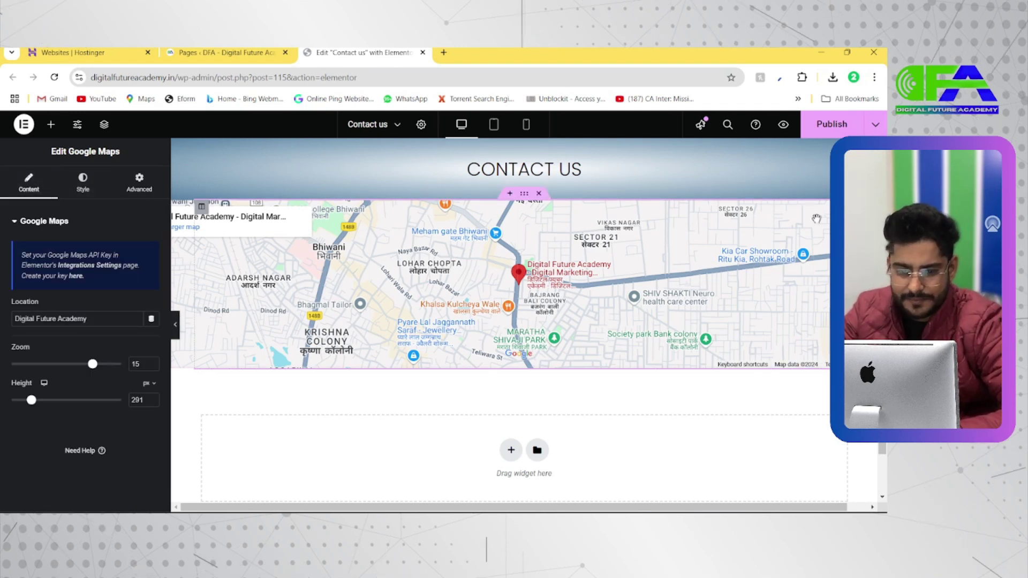
click(139, 182)
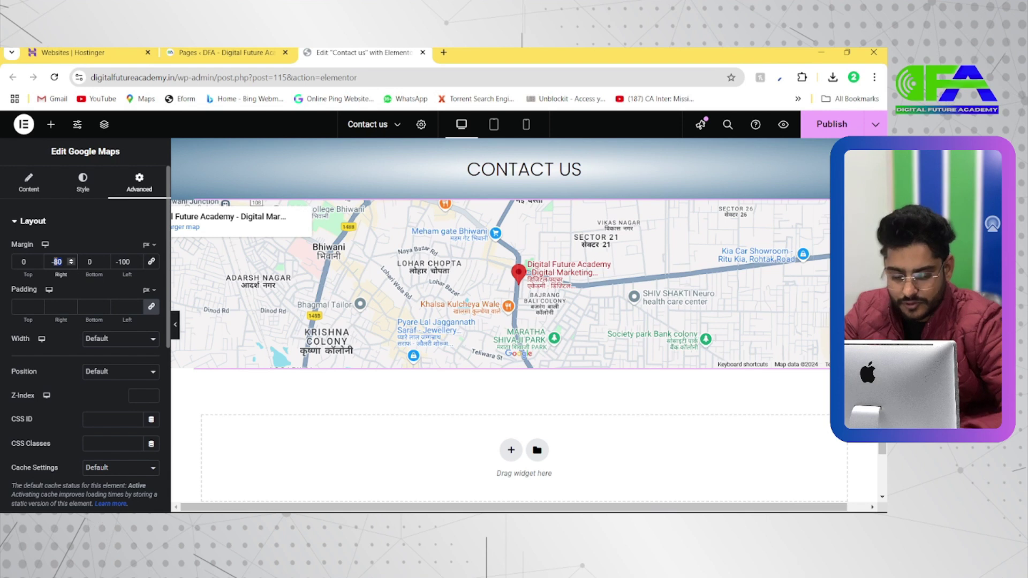
text(200)
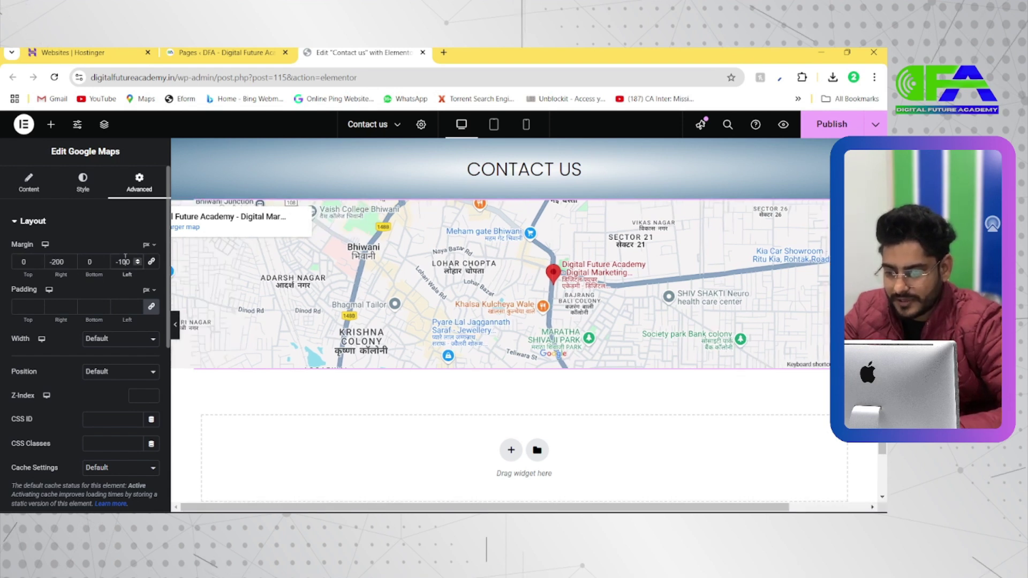
text(200)
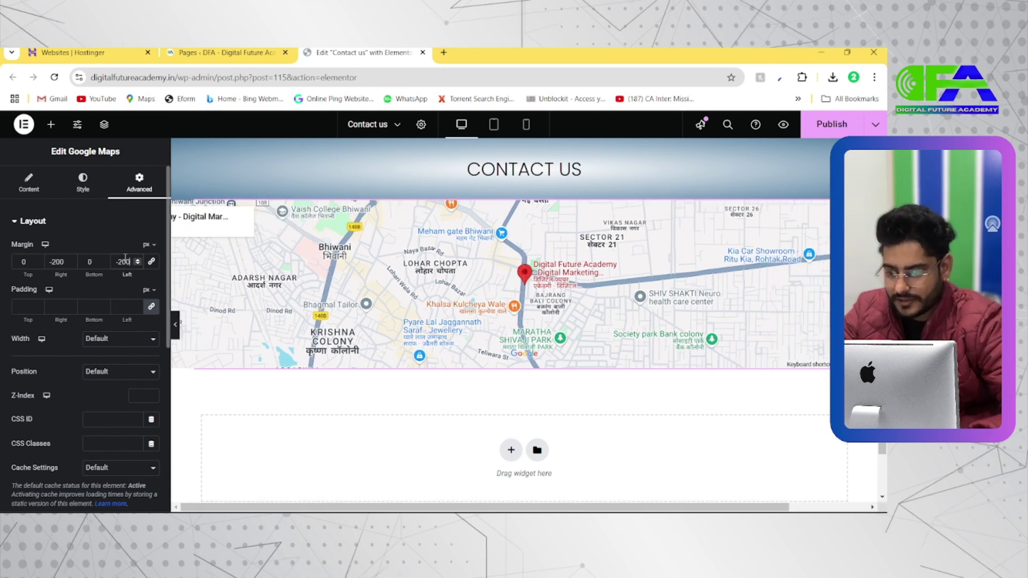
click(175, 324)
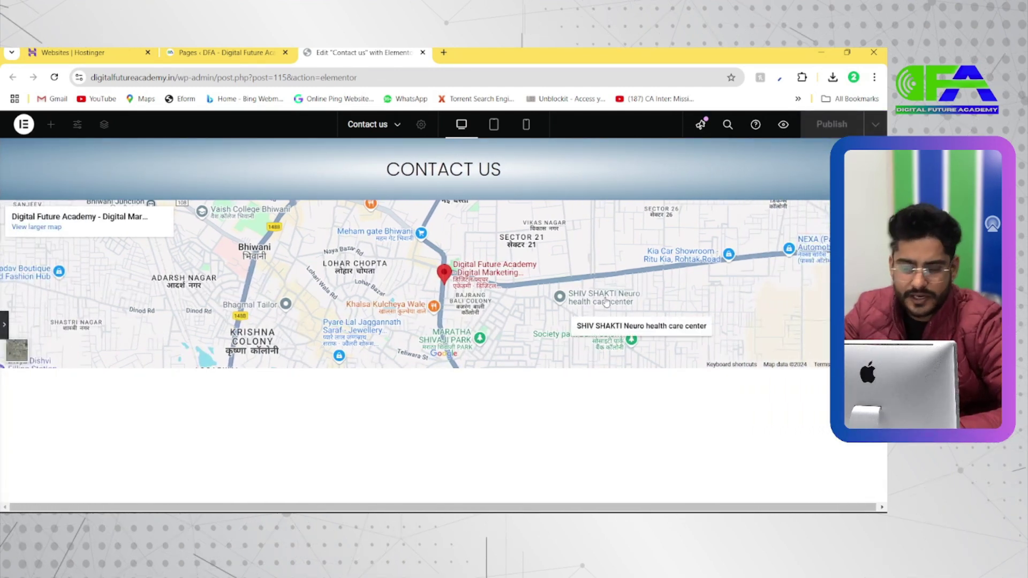
click(5, 326)
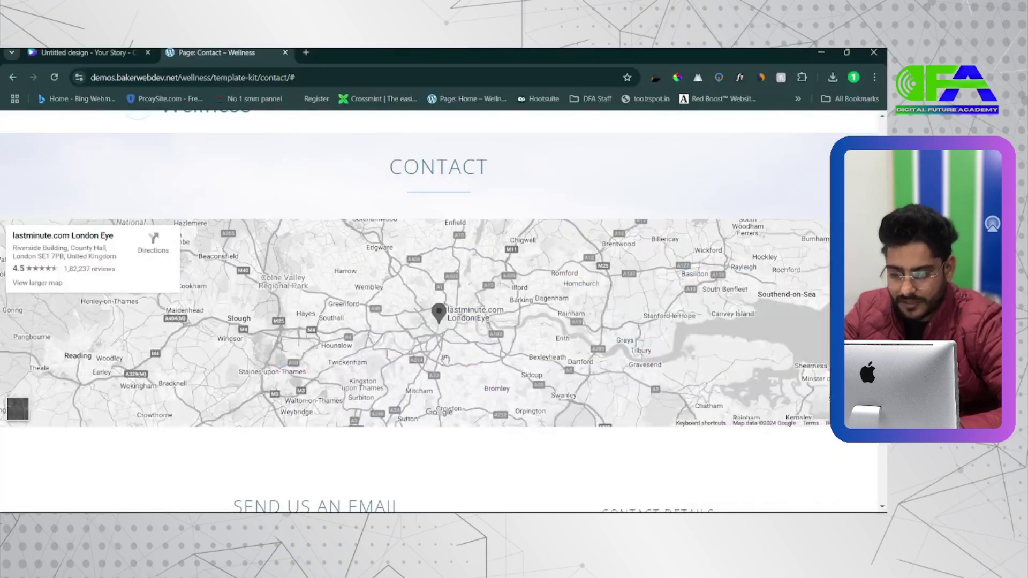
scroll(422, 325, down, 3)
scroll(423, 325, up, 2)
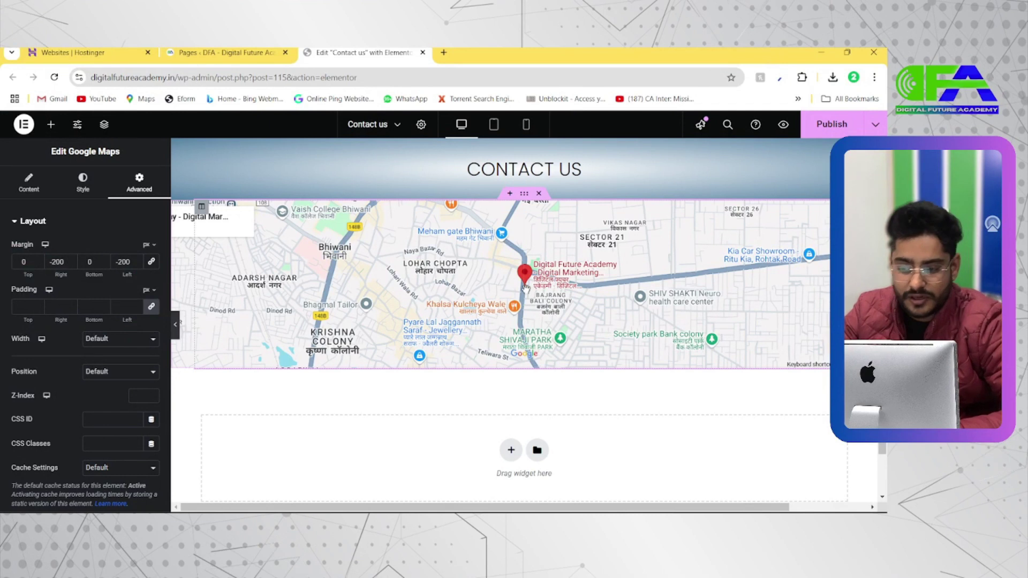
click(29, 181)
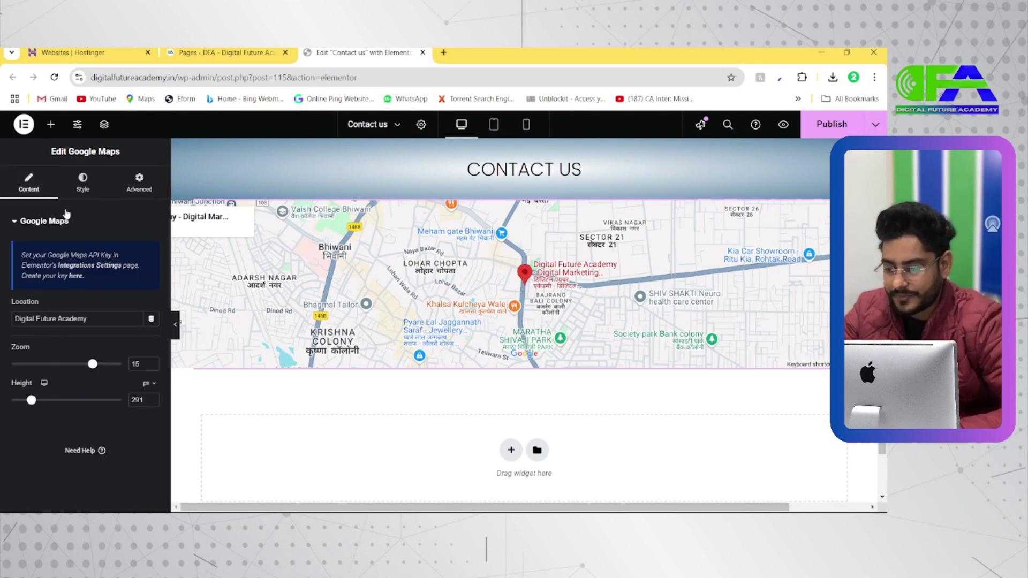
Open the map's CSS Filters and try a blur effect, then remove it
click(83, 179)
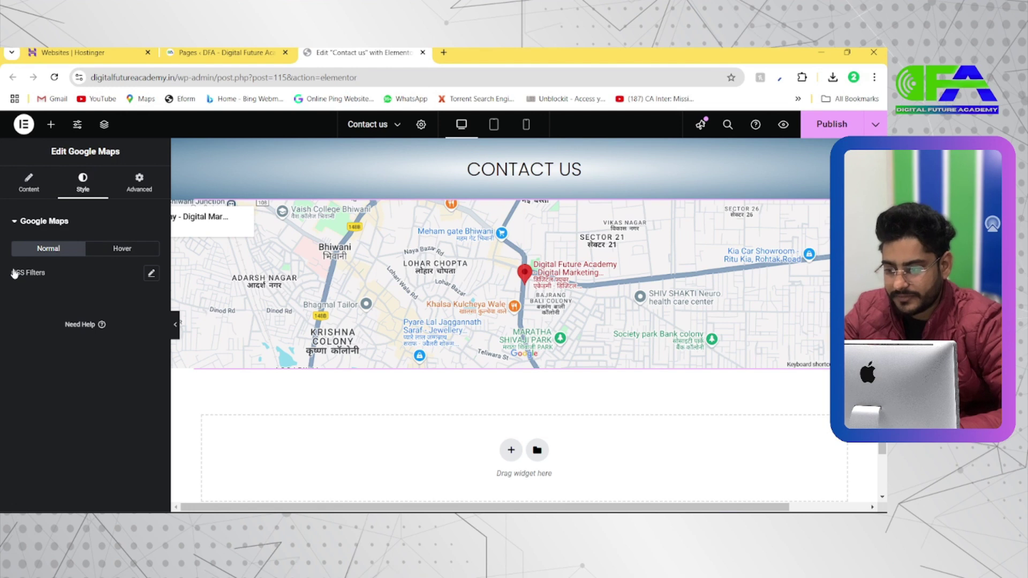
click(151, 274)
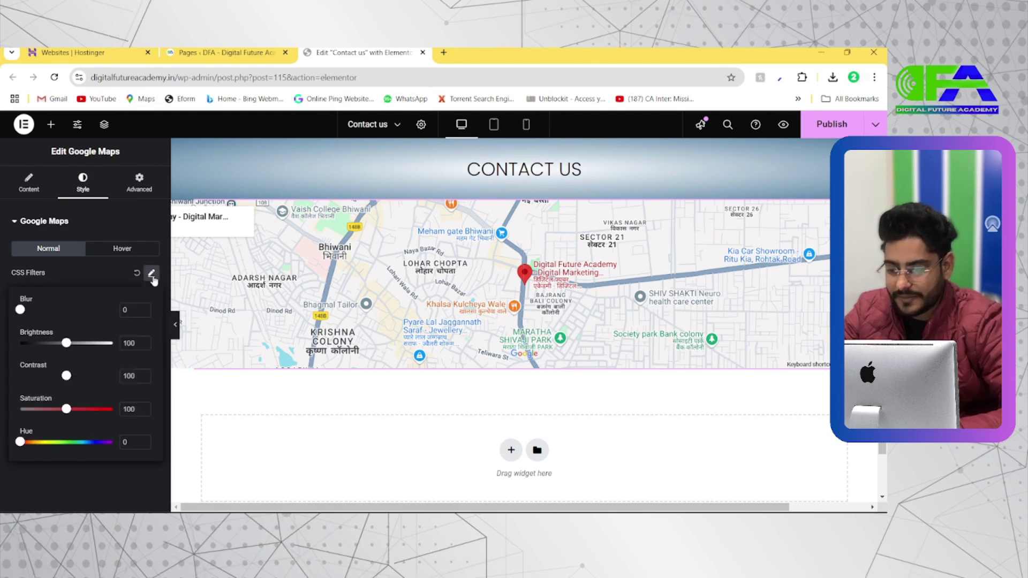
key(alt+Tab)
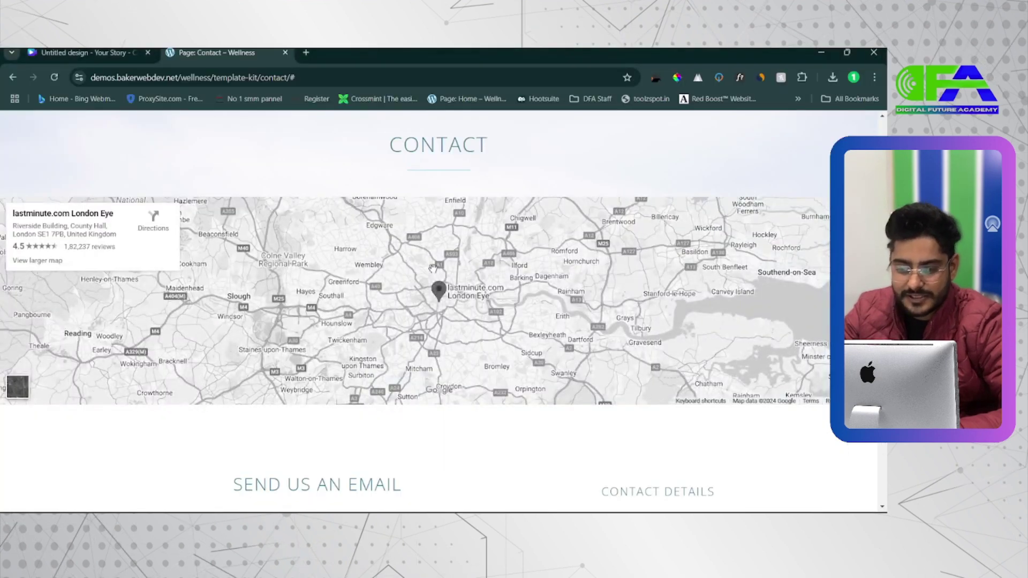
key(alt+Tab)
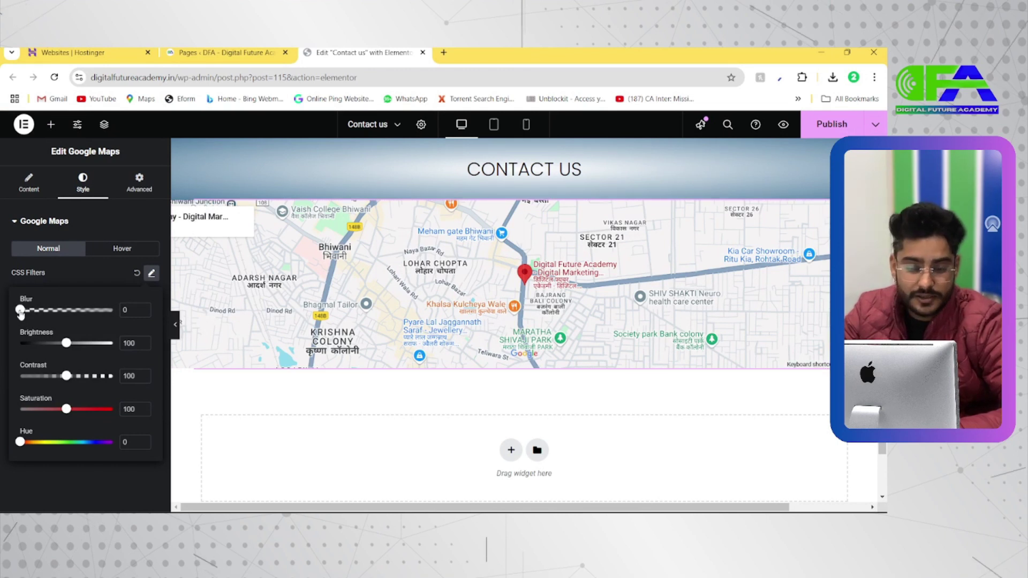
drag(51, 313, 62, 311)
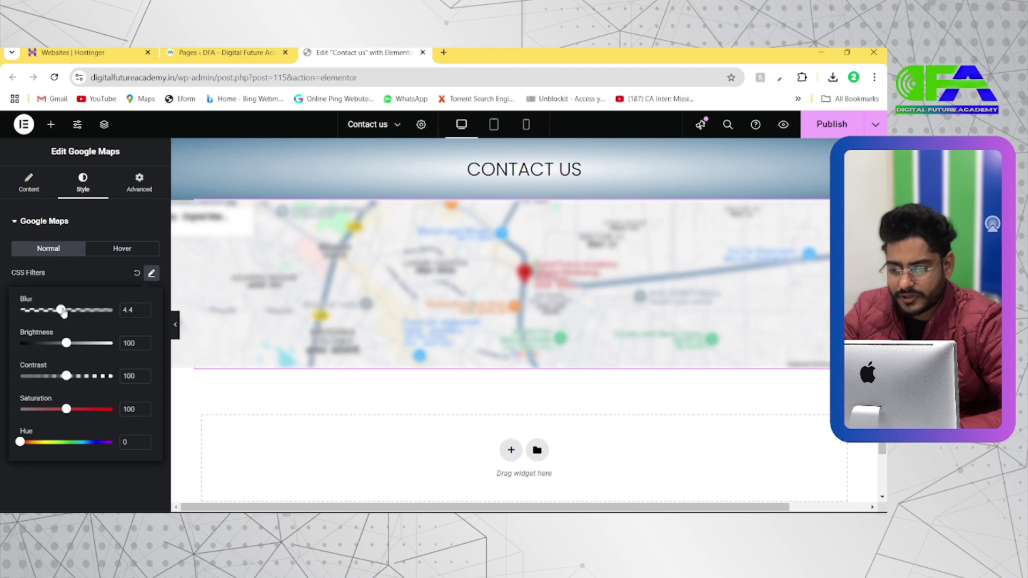
drag(63, 313, 22, 312)
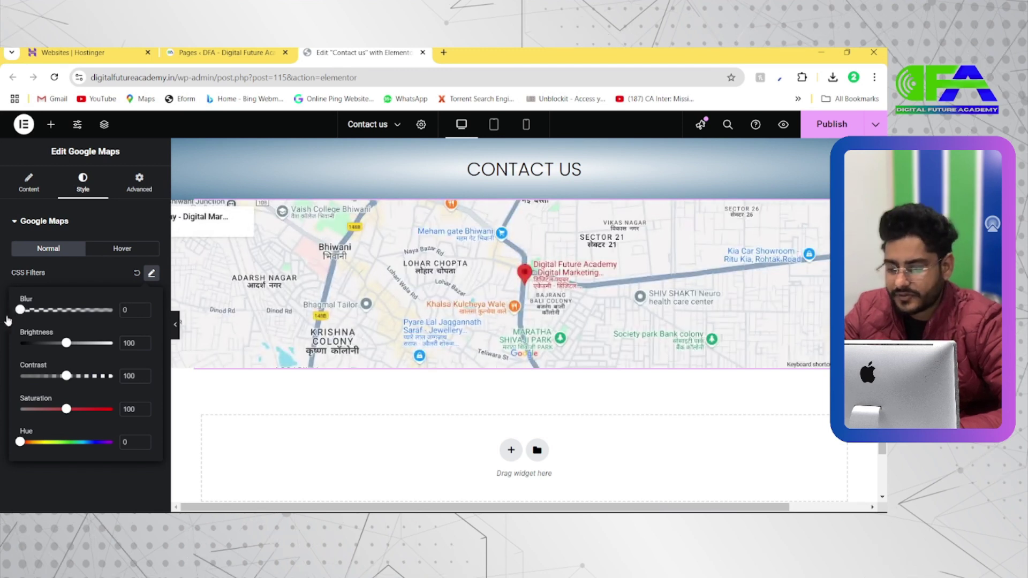
click(4, 319)
Raise the map's brightness to 174, then reset the CSS filters to defaults
click(152, 274)
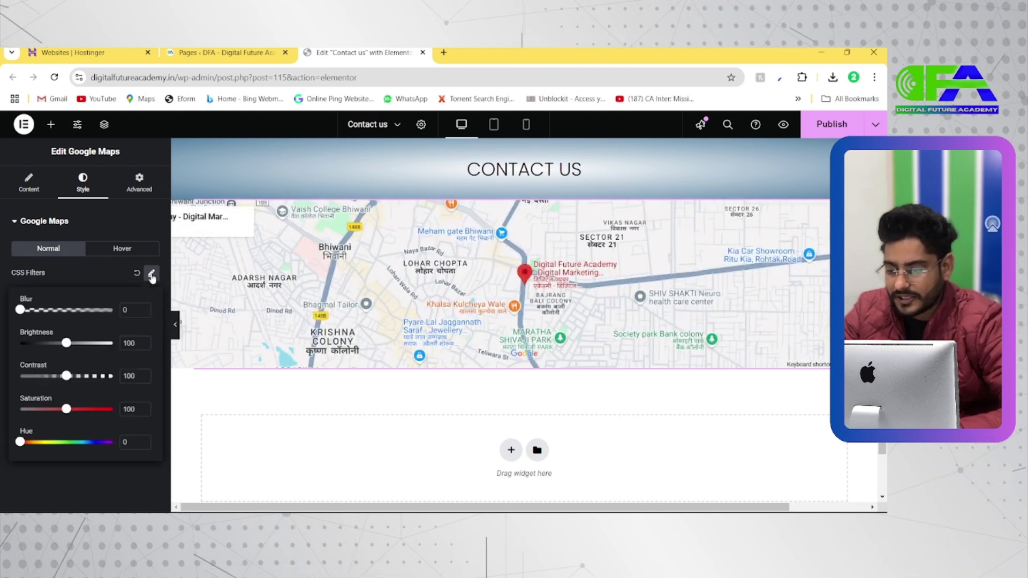
drag(113, 349, 125, 352)
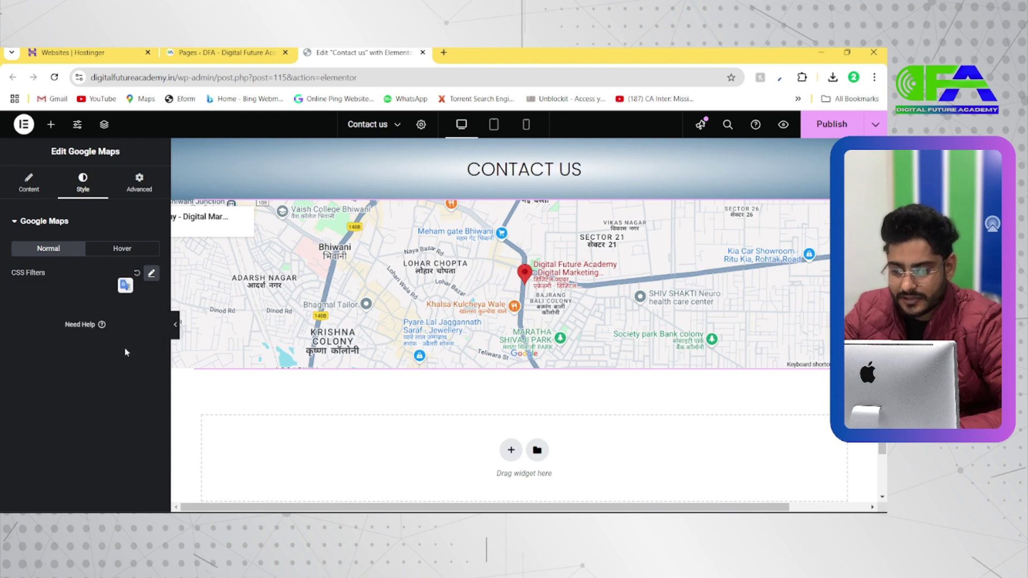
click(151, 274)
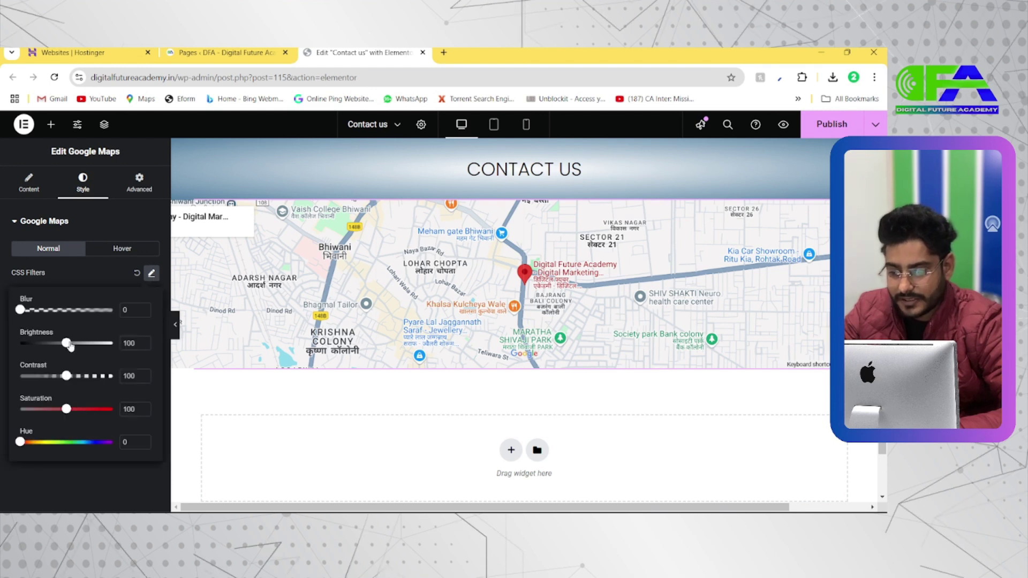
drag(70, 345, 39, 344)
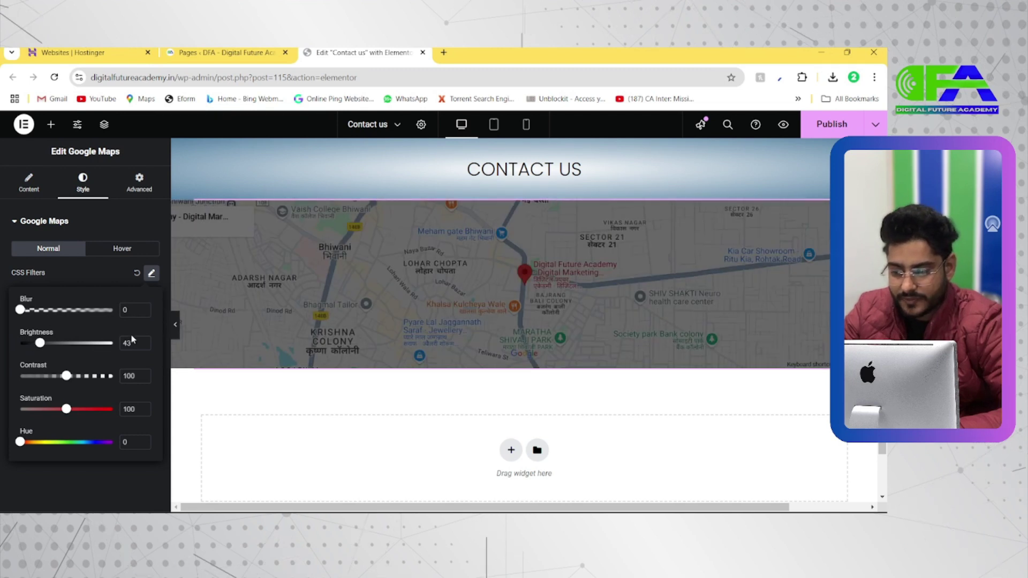
click(136, 273)
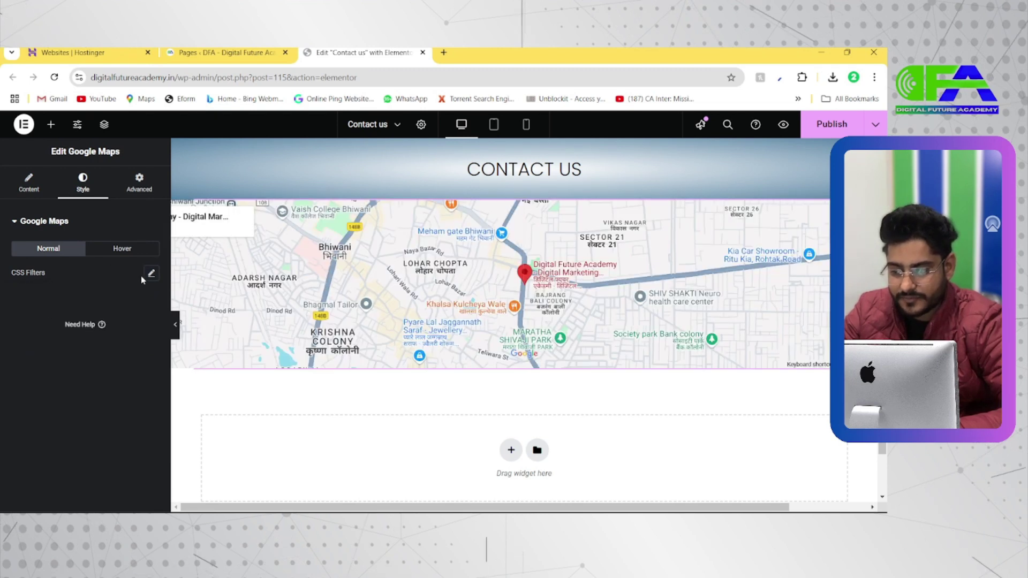
click(152, 274)
Set brightness back to 100, saturation 145 and hue 184, then reset all filters
drag(43, 346, 69, 379)
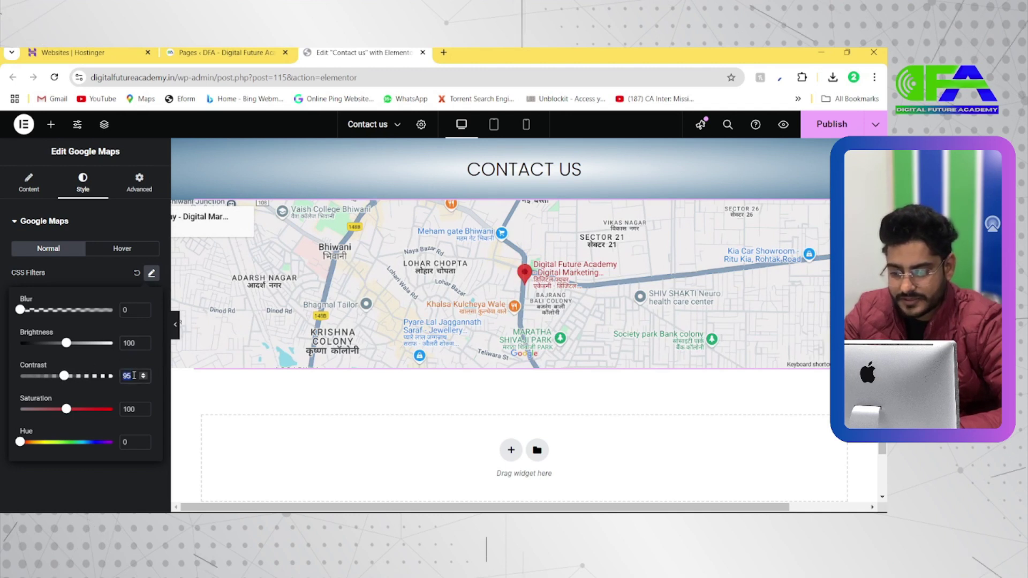
text(100)
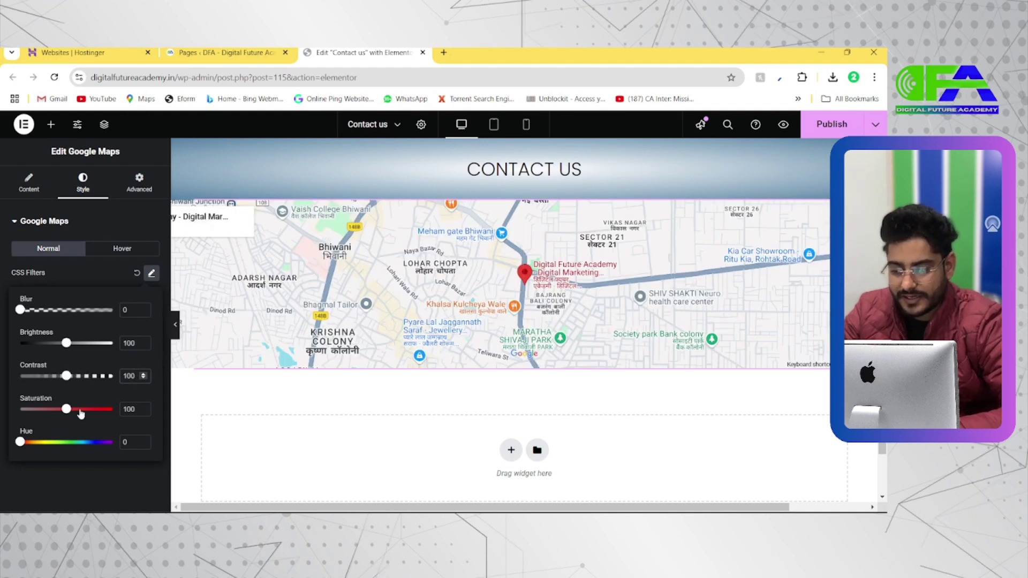
click(87, 410)
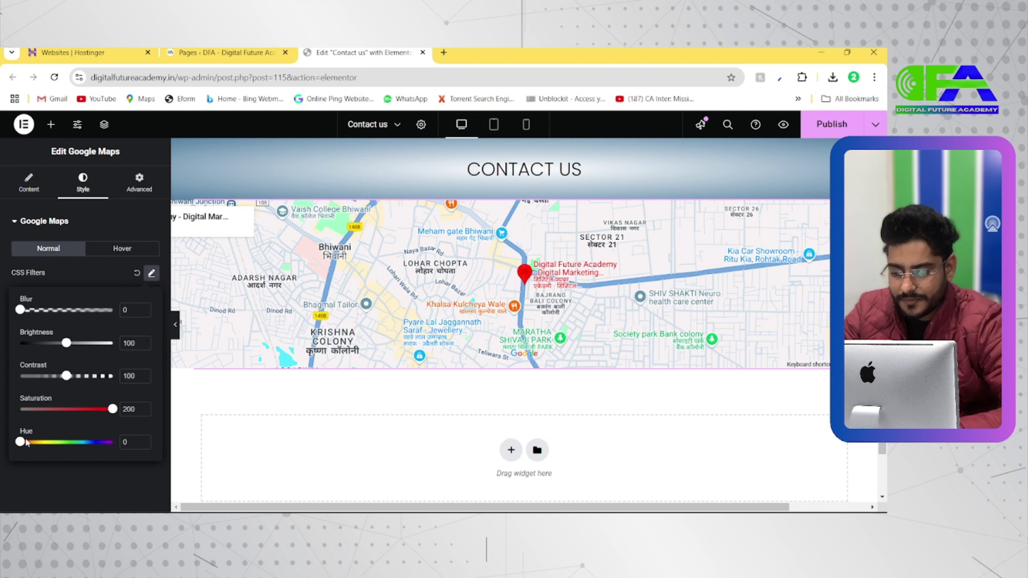
drag(37, 443, 14, 443)
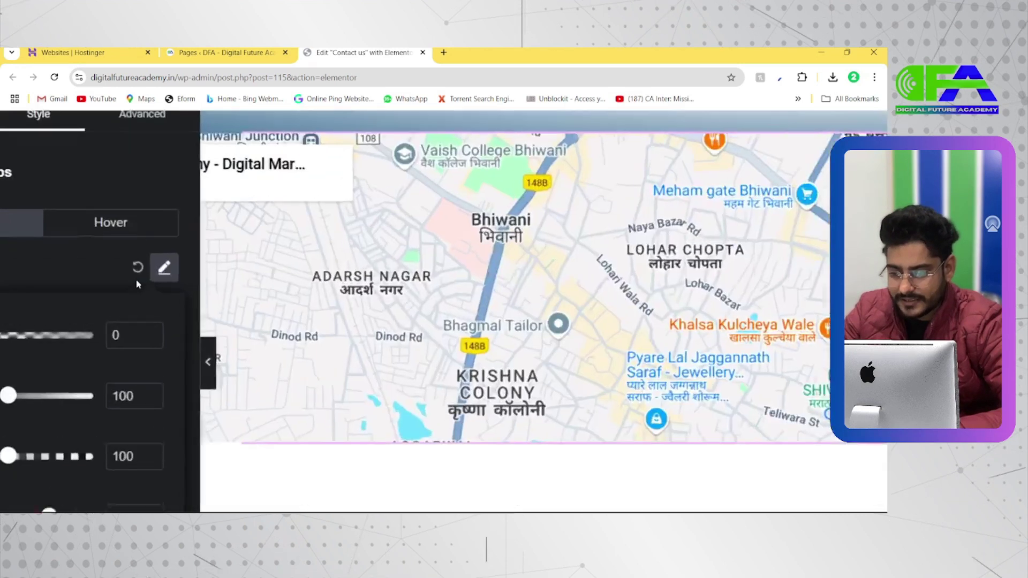
click(136, 273)
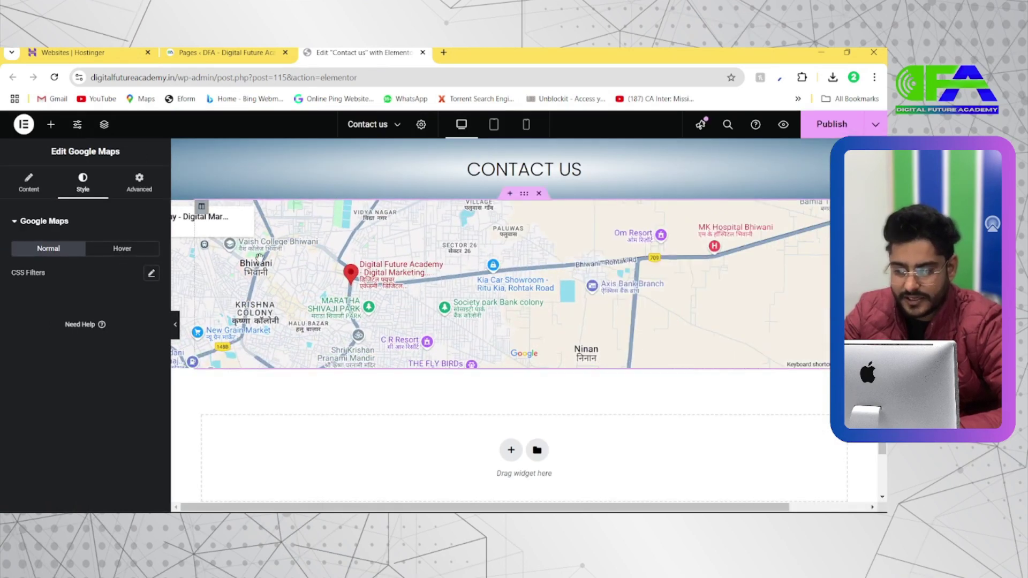
Pan around the Digital Future Academy marker and show the map's location, zoom 15 and height 291
scroll(259, 258, down, 2)
ctrl+scroll(479, 315, down, 4)
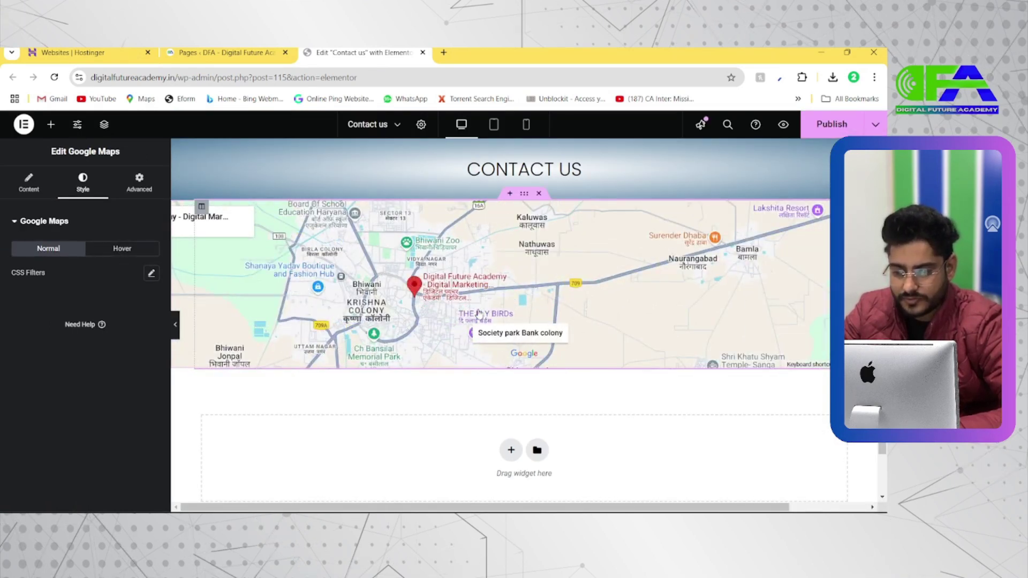
ctrl+scroll(479, 314, down, 3)
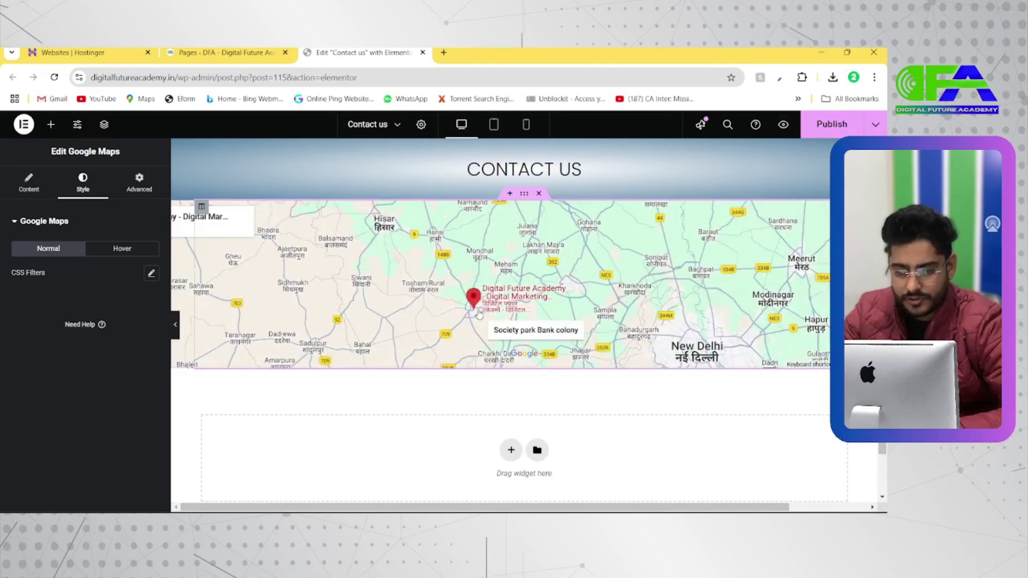
ctrl+scroll(480, 314, up, 4)
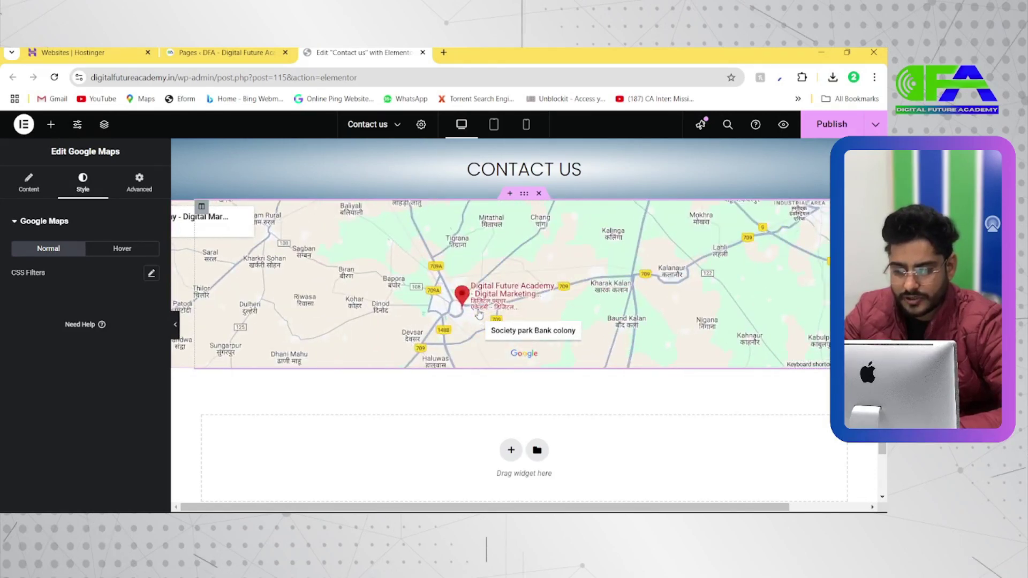
ctrl+scroll(479, 315, up, 5)
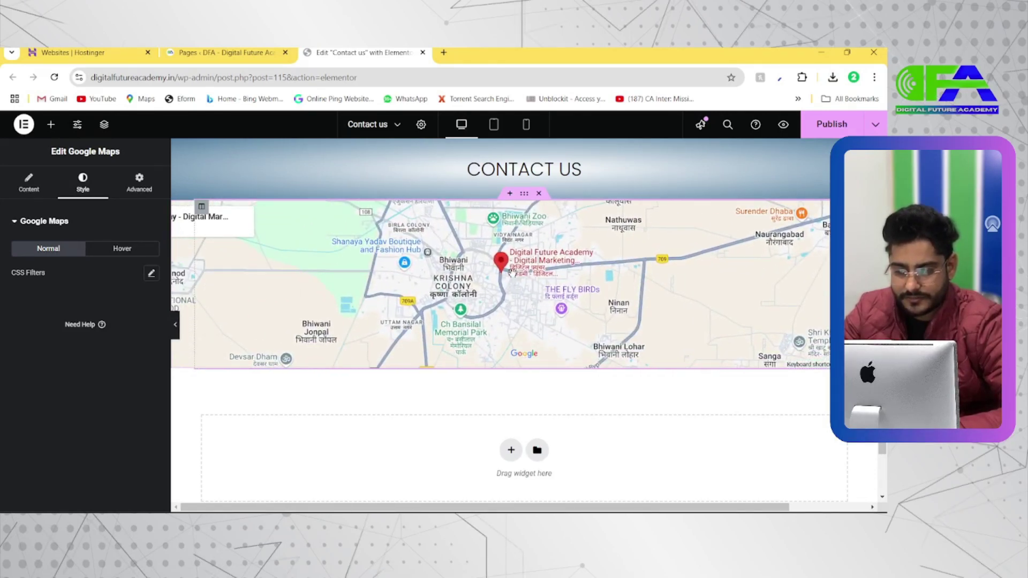
ctrl+scroll(509, 271, up, 3)
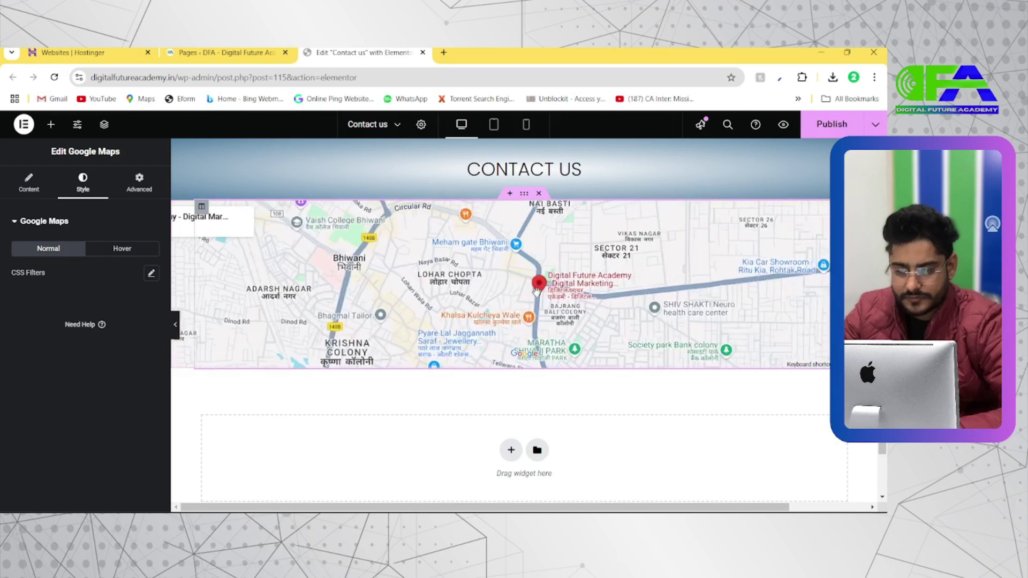
drag(535, 261, 532, 281)
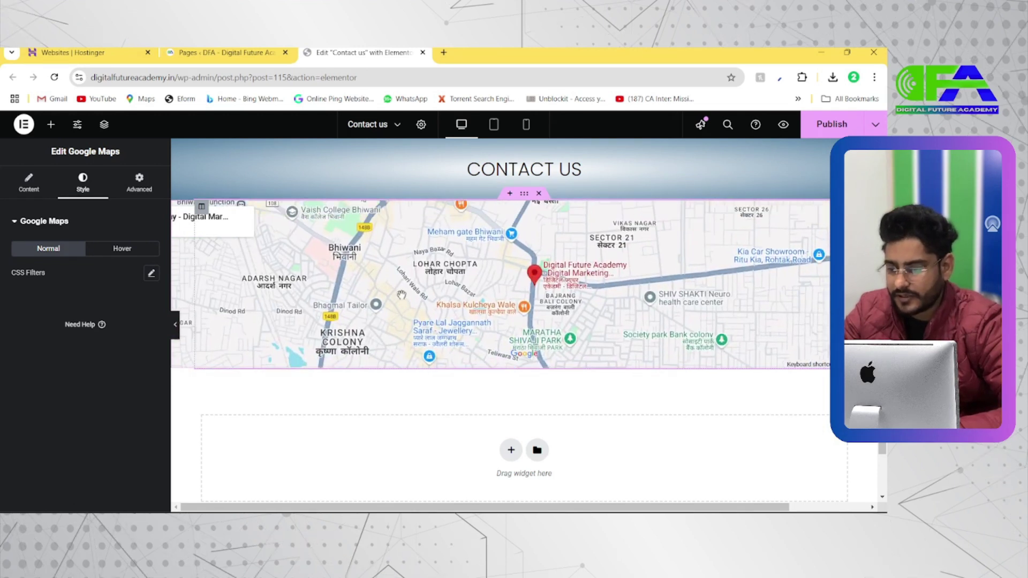
click(24, 188)
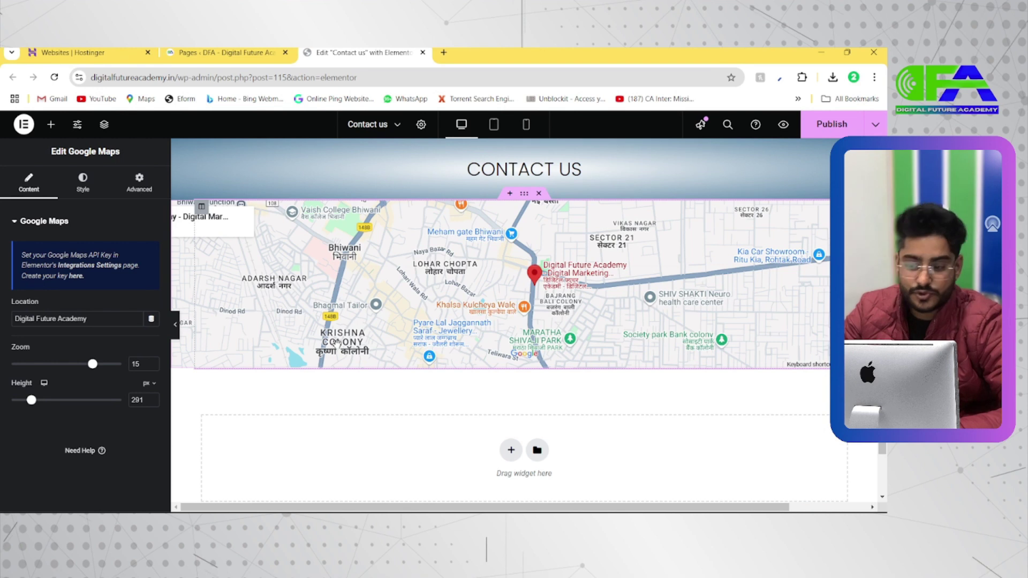
drag(502, 274, 498, 286)
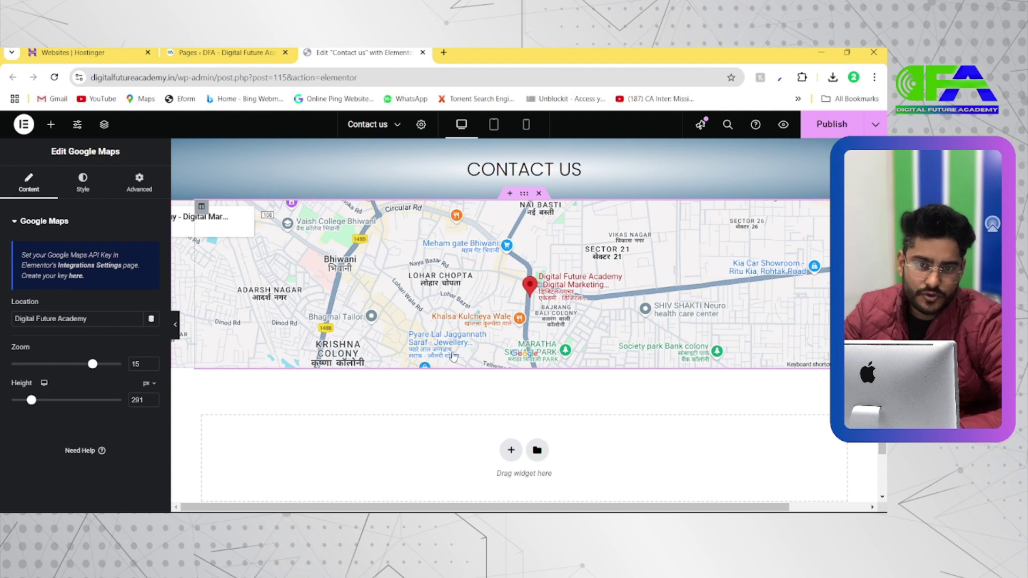
Scroll the reference Wellness page to its Send Us An Email form and highlight the fields
key(alt+Tab)
scroll(403, 323, down, 4)
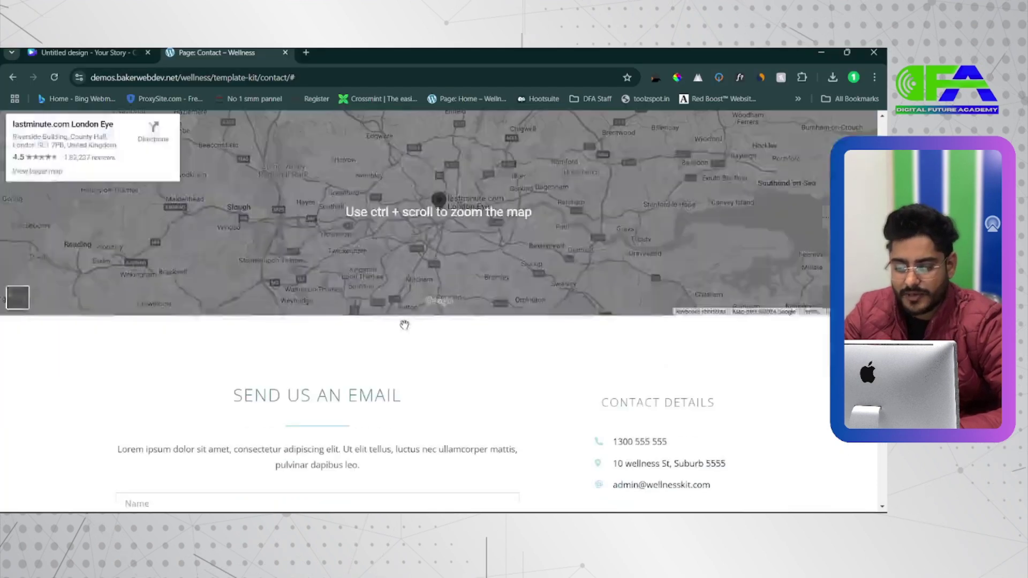
drag(234, 242, 419, 252)
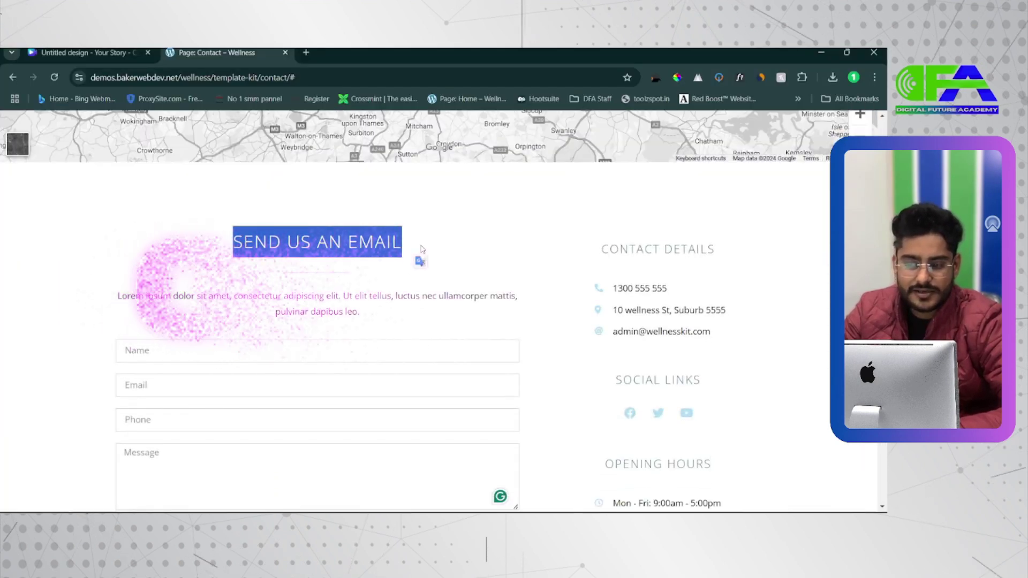
scroll(421, 248, down, 2)
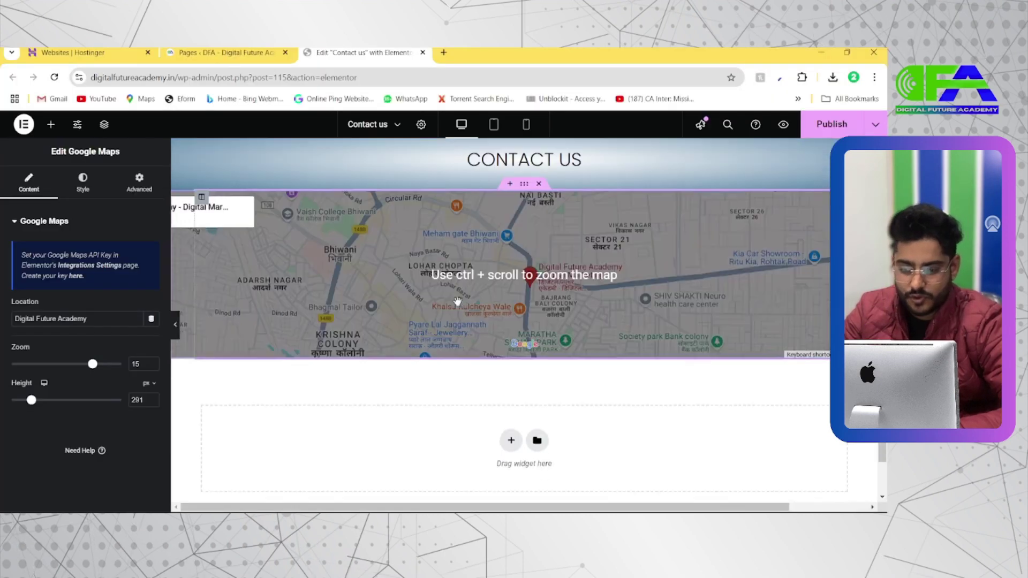
scroll(516, 367, down, 2)
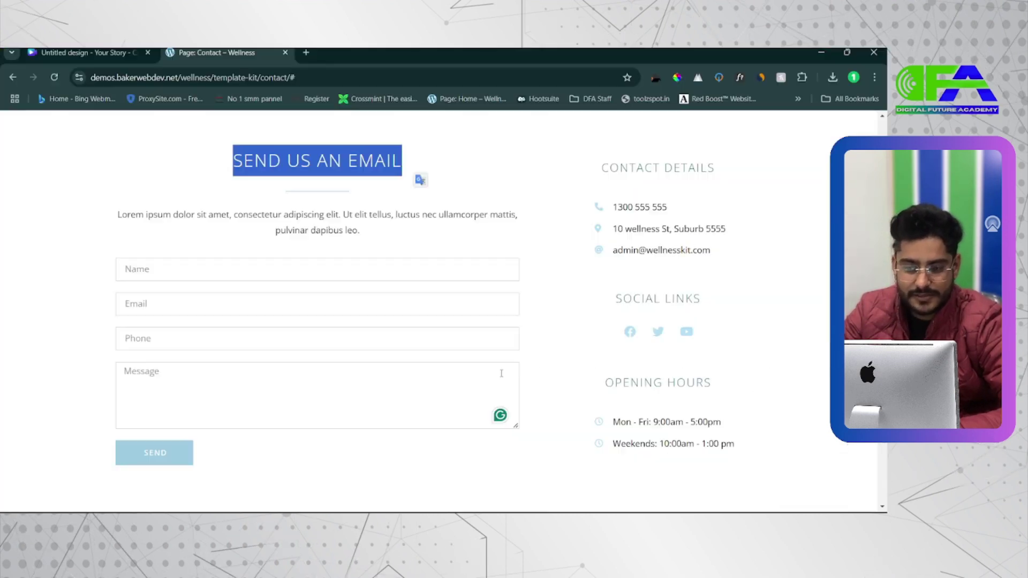
scroll(543, 342, down, 2)
scroll(554, 288, up, 2)
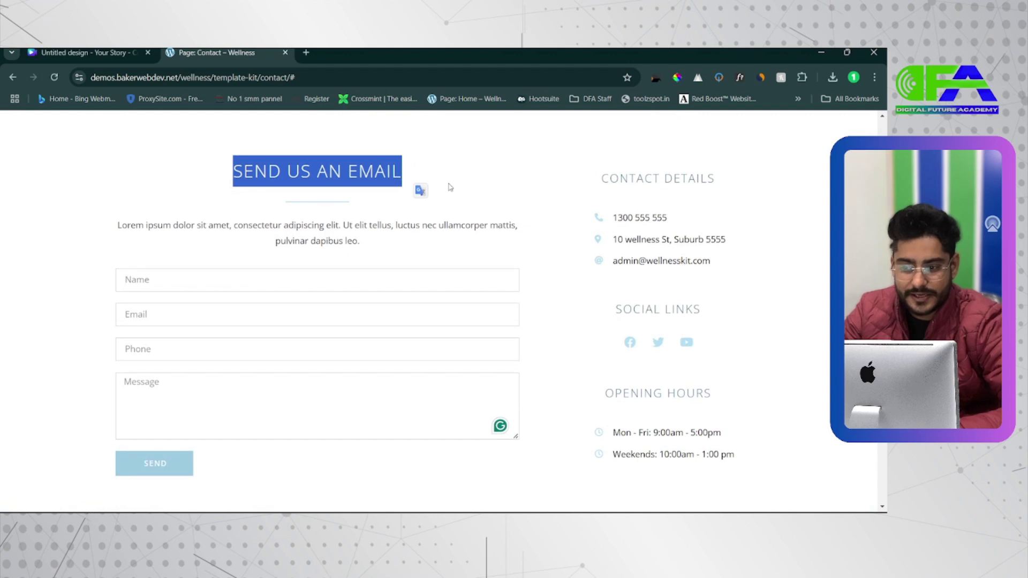
click(503, 191)
drag(569, 206, 328, 217)
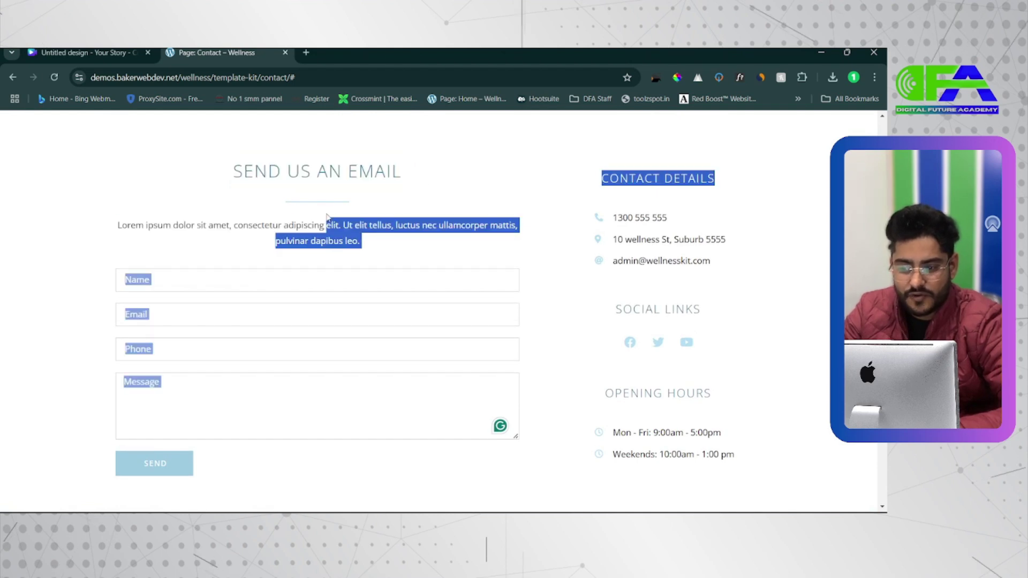
click(503, 199)
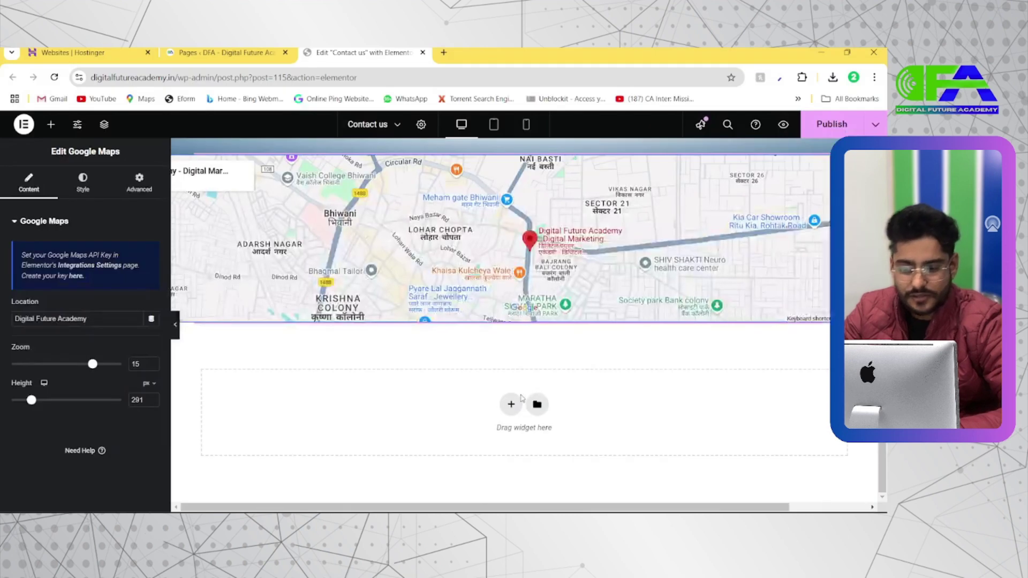
Insert a new section with two unequal columns below the map
click(509, 406)
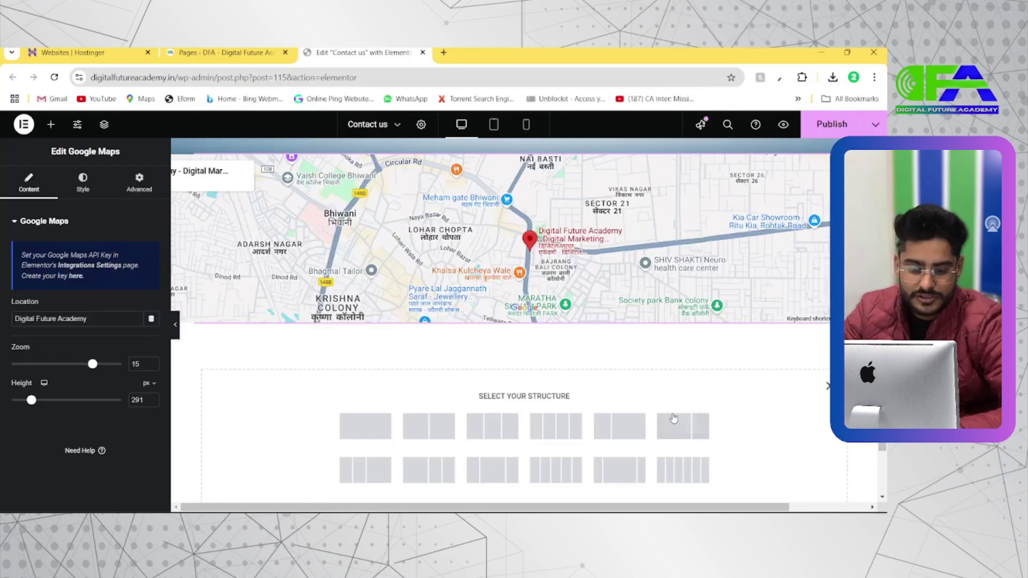
click(674, 422)
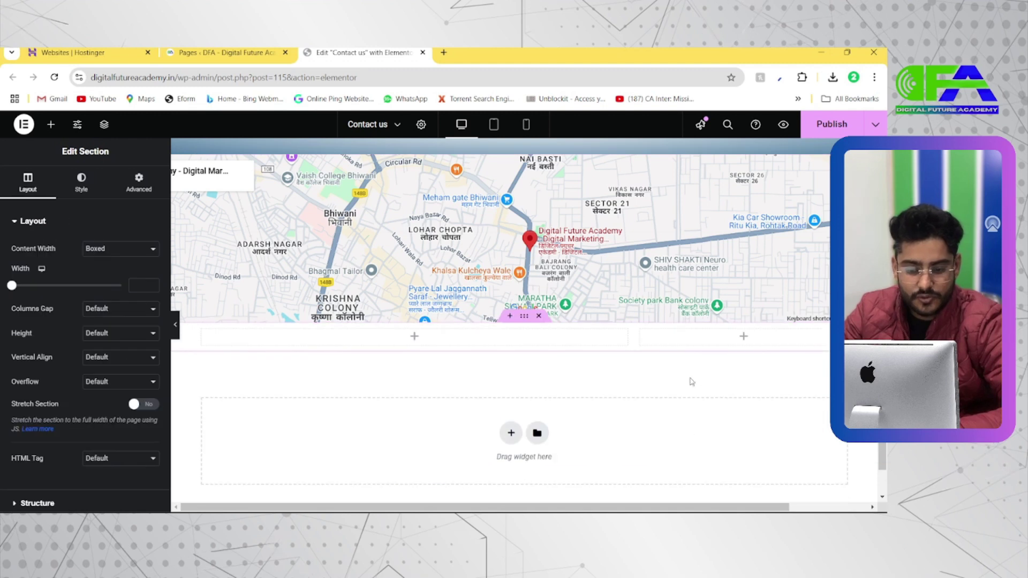
scroll(685, 378, down, 1)
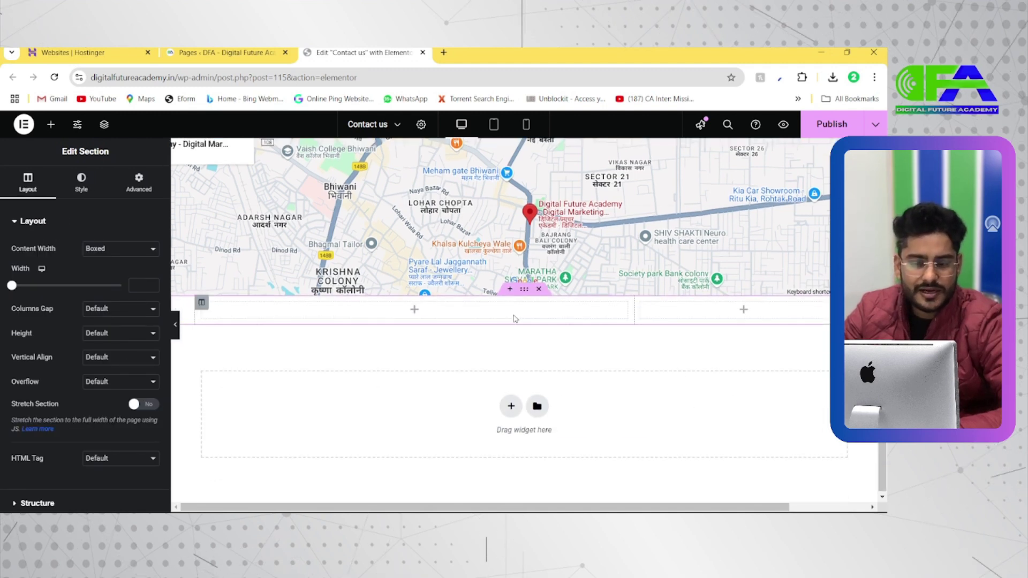
Search the widgets for 'form' and try dragging the Form widget into the section
click(51, 124)
scroll(53, 124, up, 5)
scroll(53, 181, down, 4)
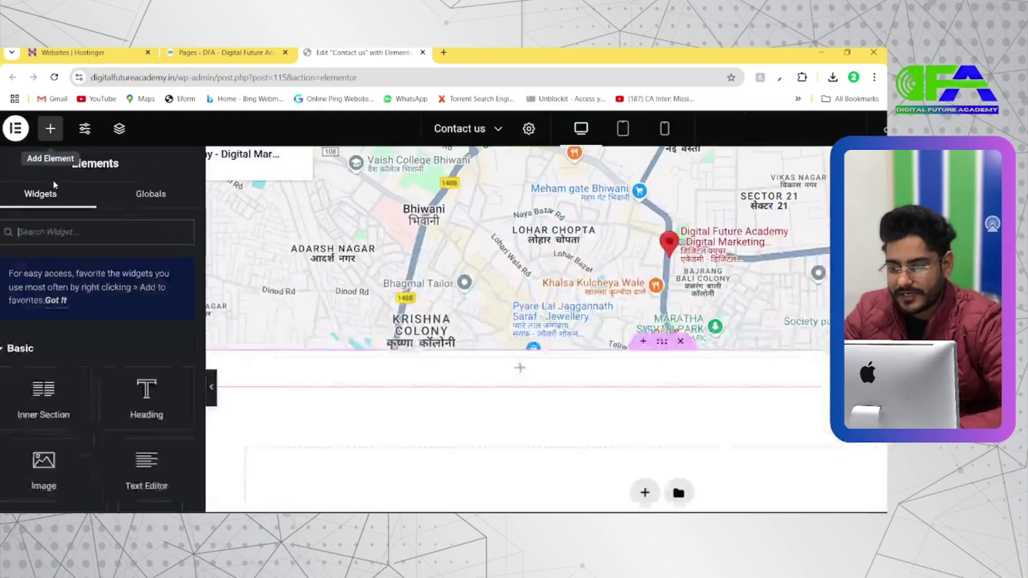
text(form)
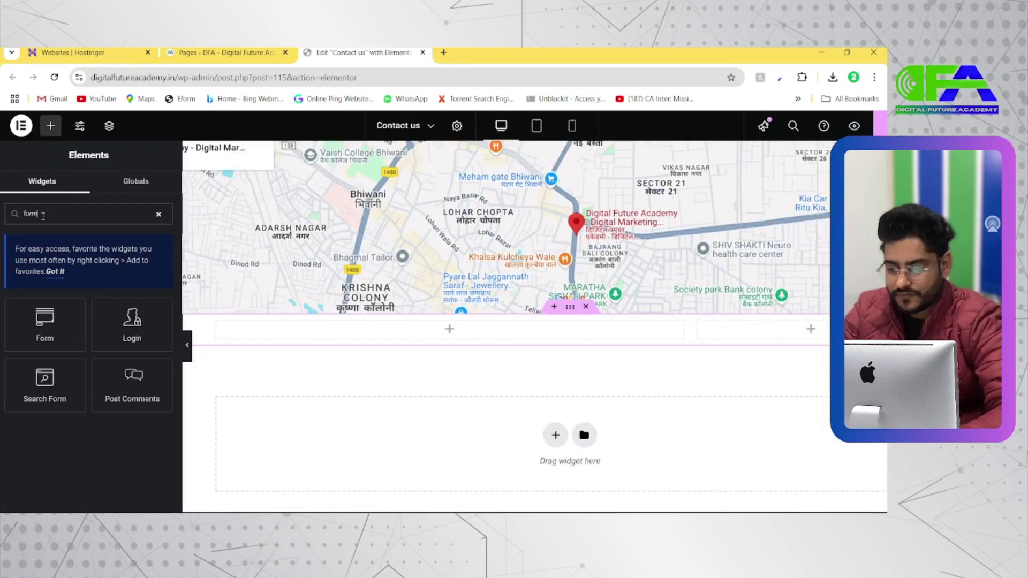
drag(49, 335, 81, 330)
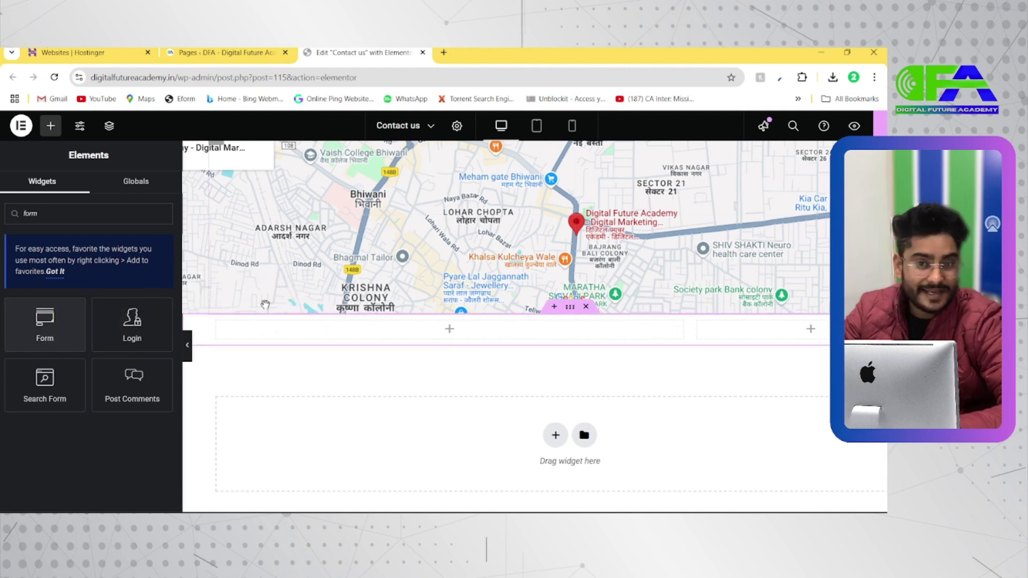
key(alt+Tab)
Highlight the reference SEND US AN EMAIL heading, then clear Elementor's widget search
scroll(461, 285, up, 2)
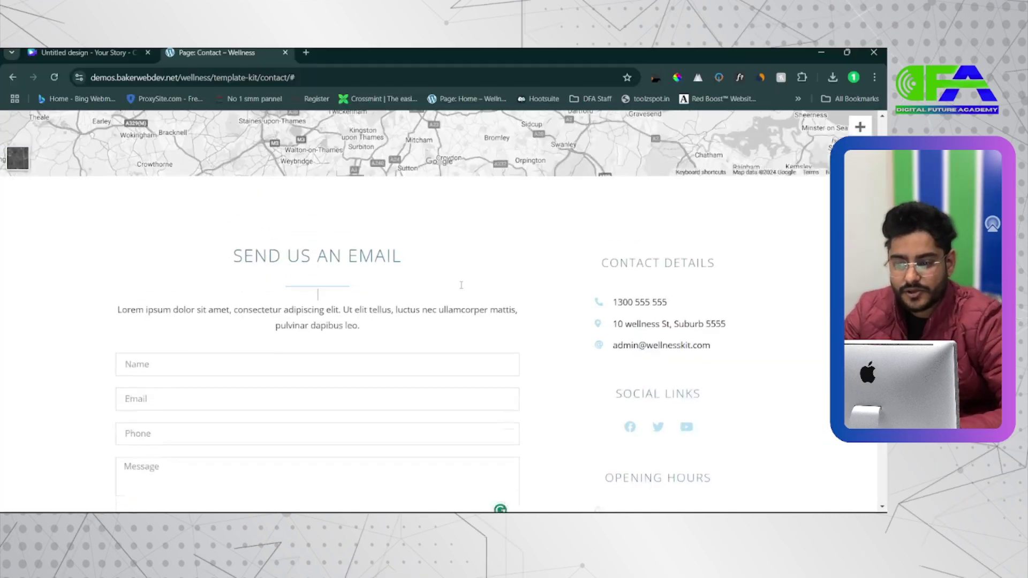
scroll(461, 285, up, 1)
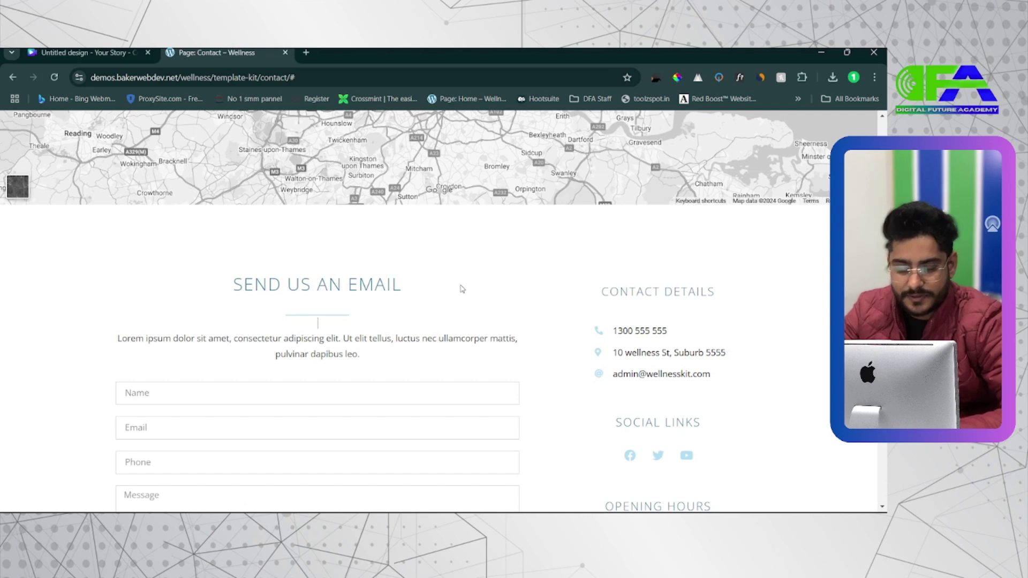
triple_click(281, 284)
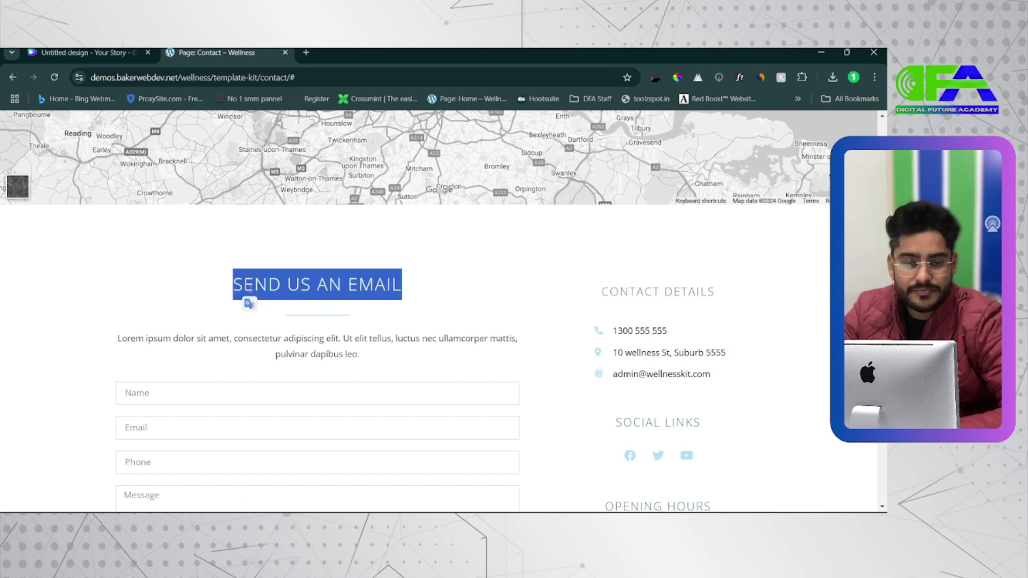
key(alt+Tab)
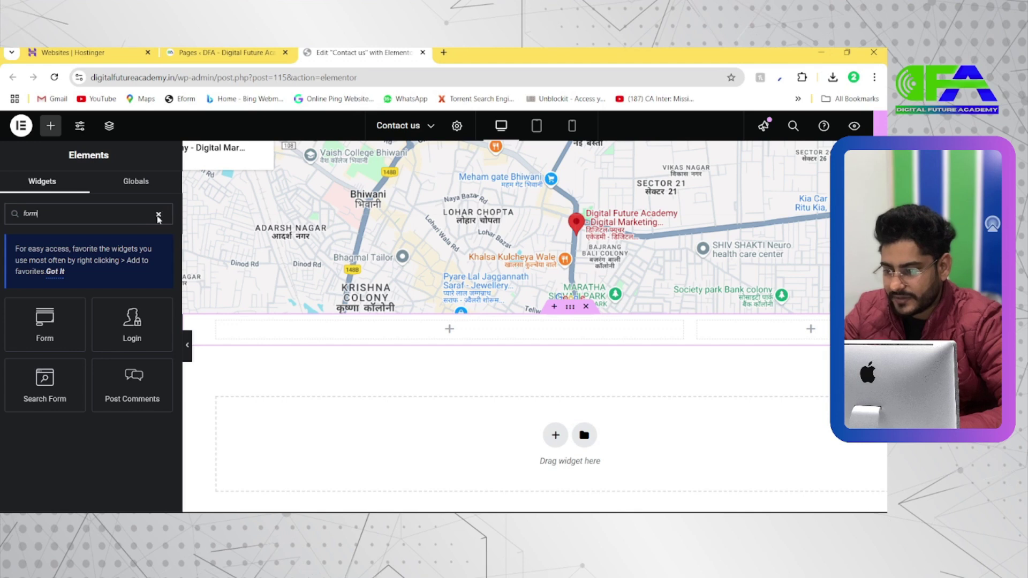
click(160, 214)
Copy the CONTACT US heading and paste it into the empty column below the map
scroll(415, 225, up, 2)
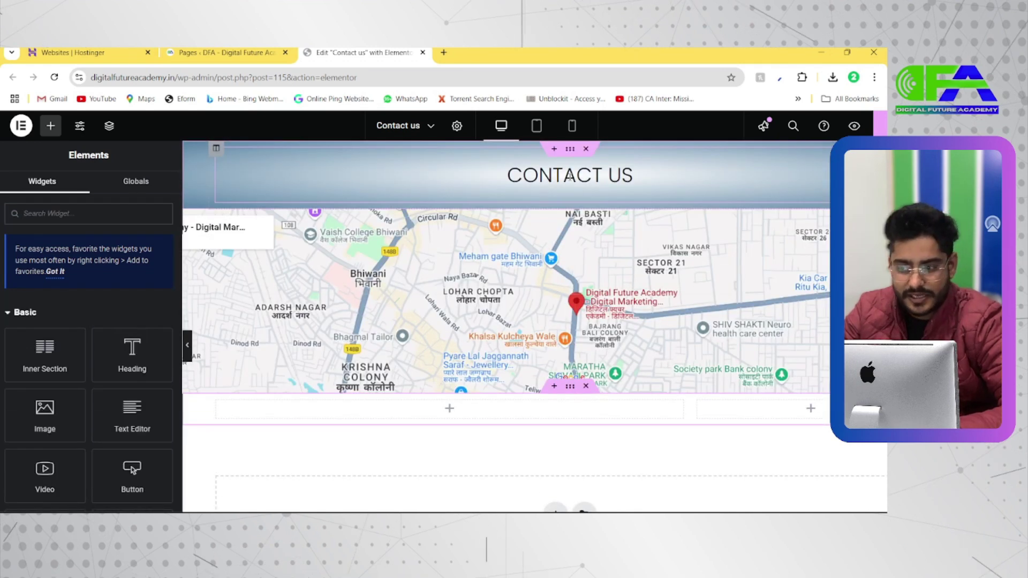
click(570, 176)
right_click(568, 178)
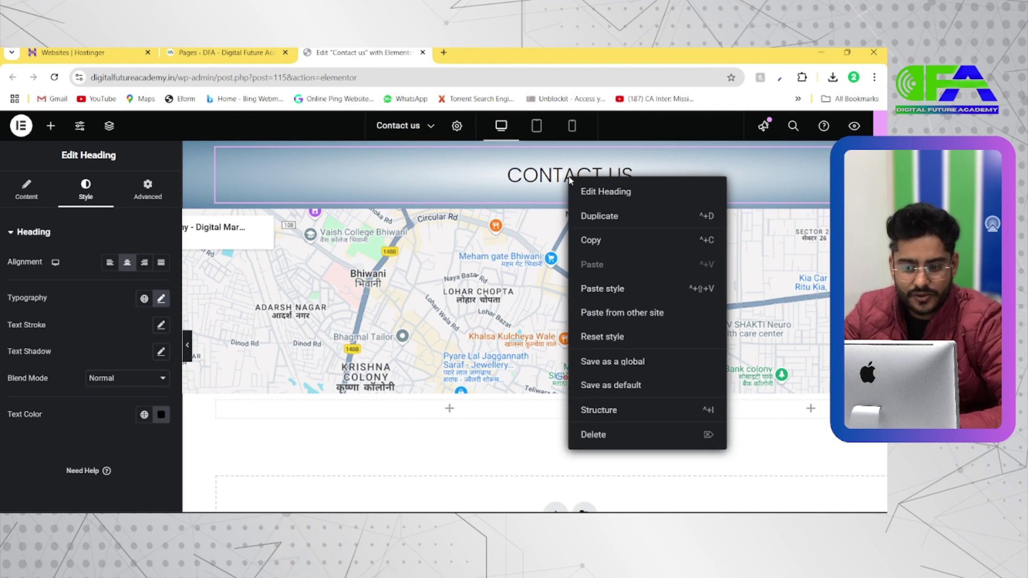
click(583, 241)
click(448, 409)
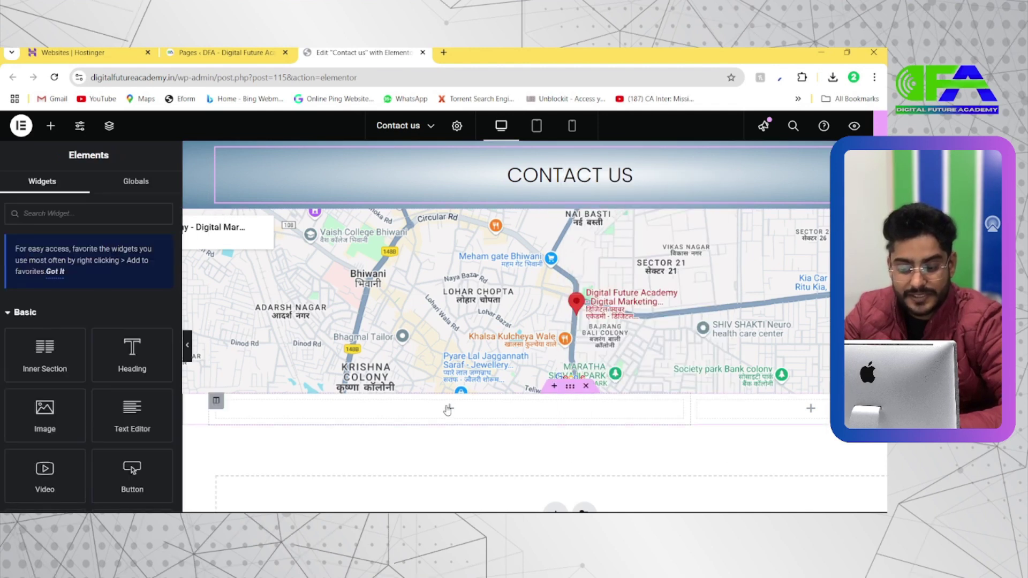
right_click(448, 409)
click(467, 413)
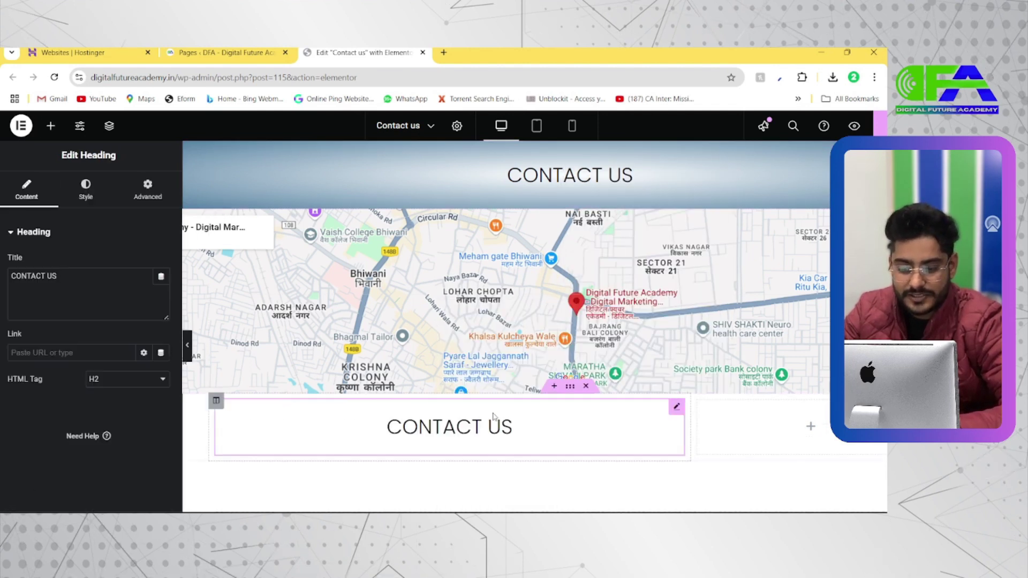
Reduce the pasted heading's typography line height to 44 px
key(alt+Tab)
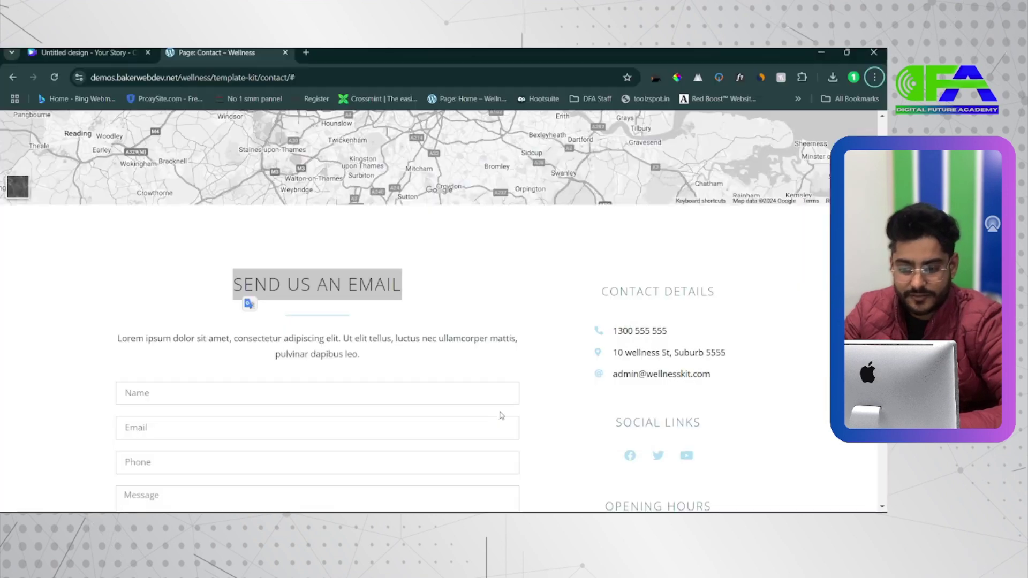
click(373, 291)
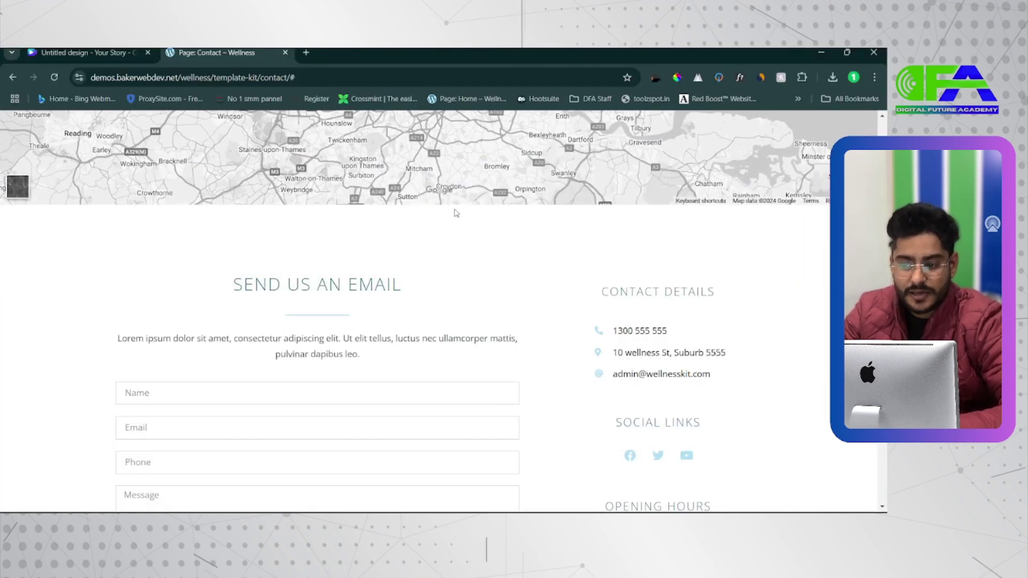
key(alt+Tab)
scroll(419, 345, down, 2)
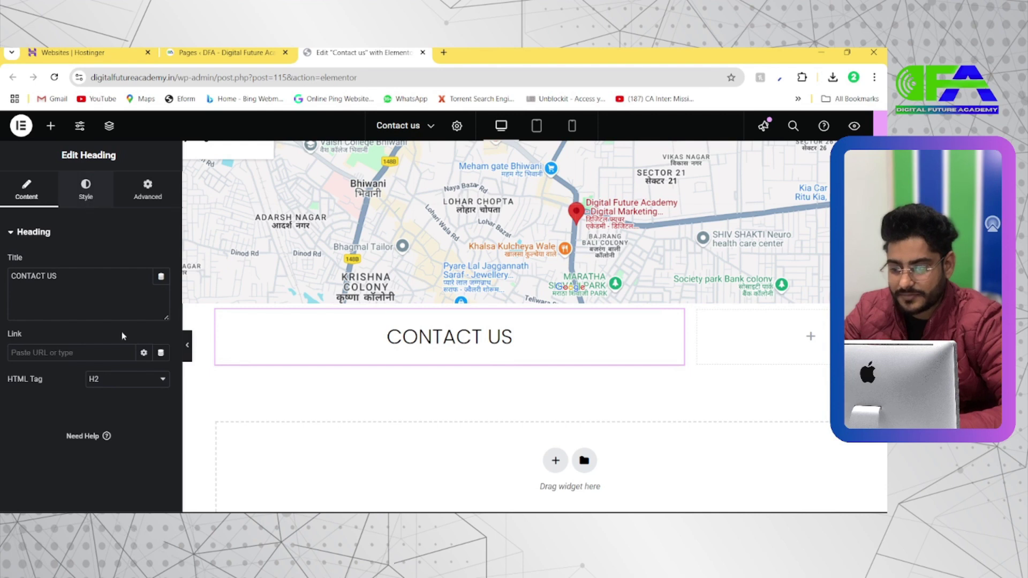
click(85, 190)
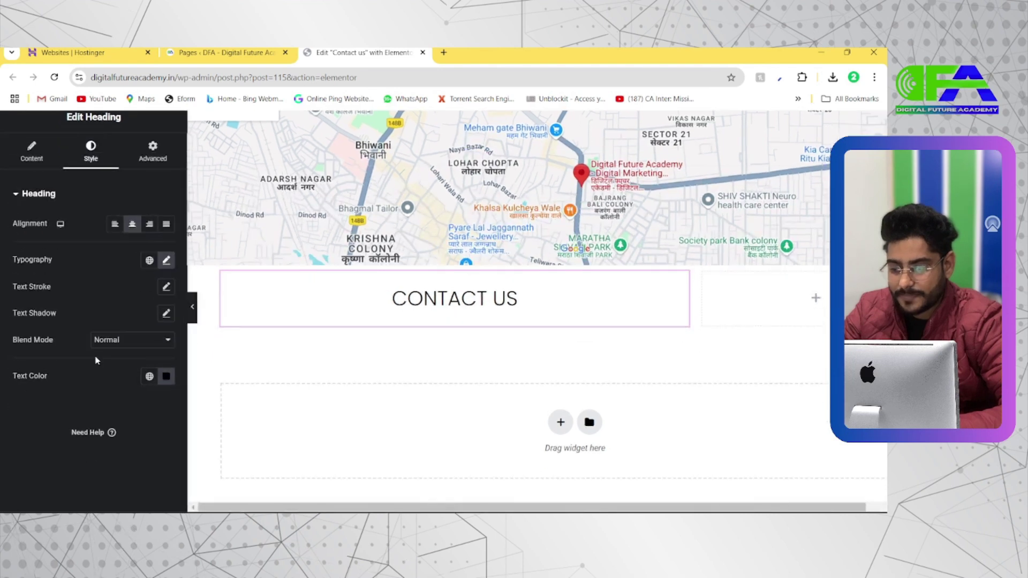
click(167, 261)
scroll(80, 375, down, 2)
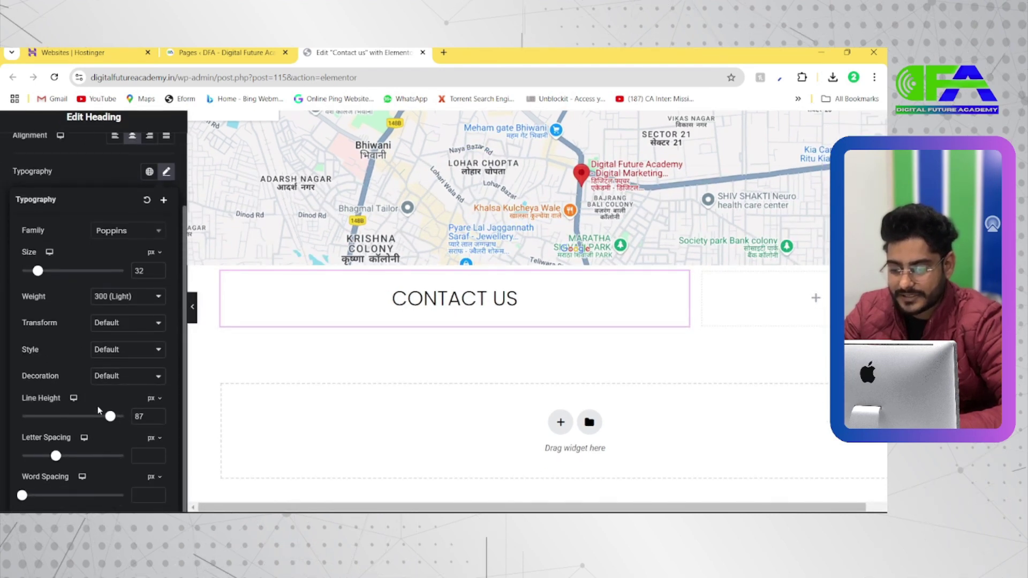
drag(110, 420, 63, 404)
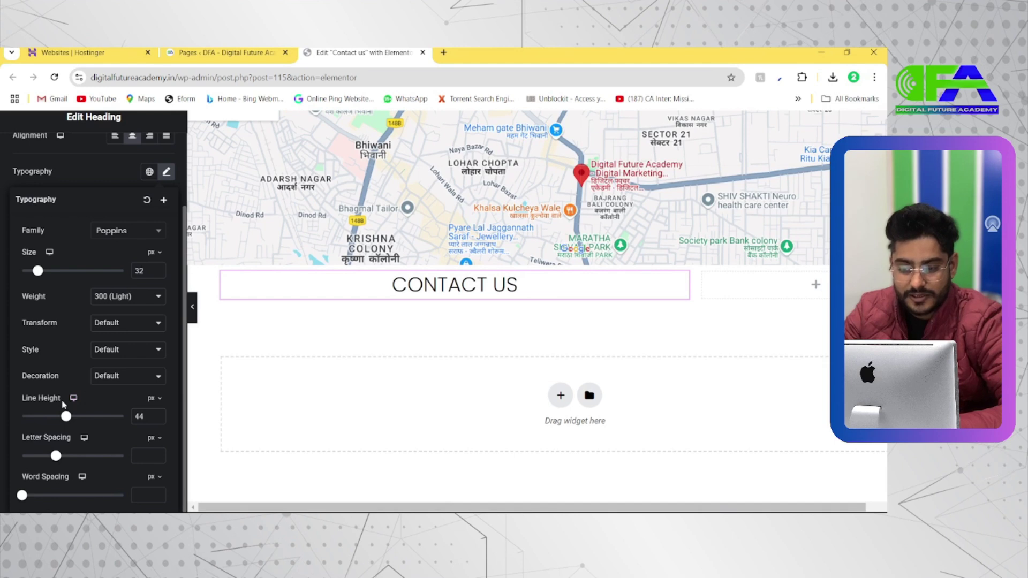
Check the reference contact page again and bring back the Elementor widget list
key(alt+Tab)
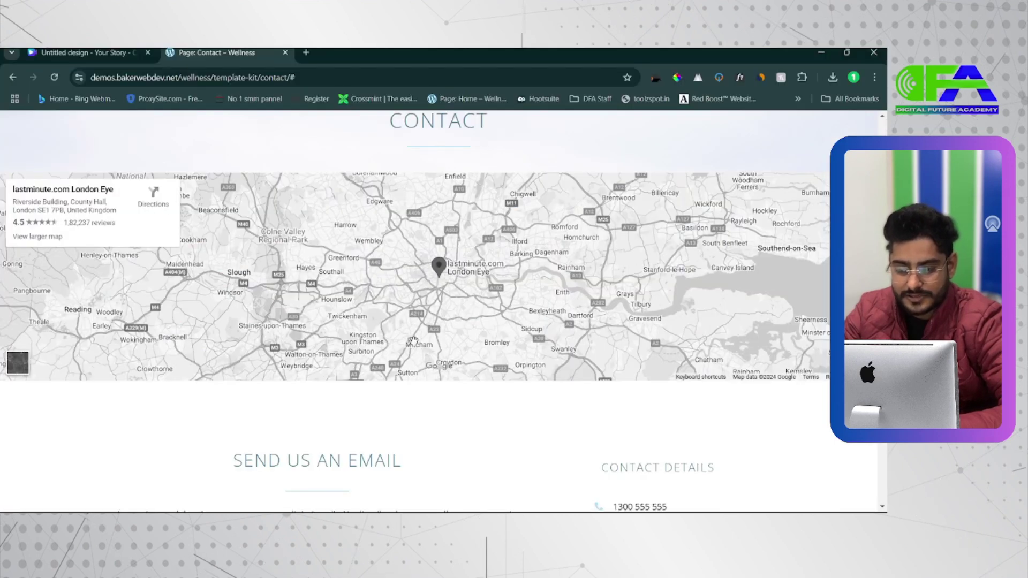
scroll(373, 427, down, 2)
scroll(306, 399, up, 2)
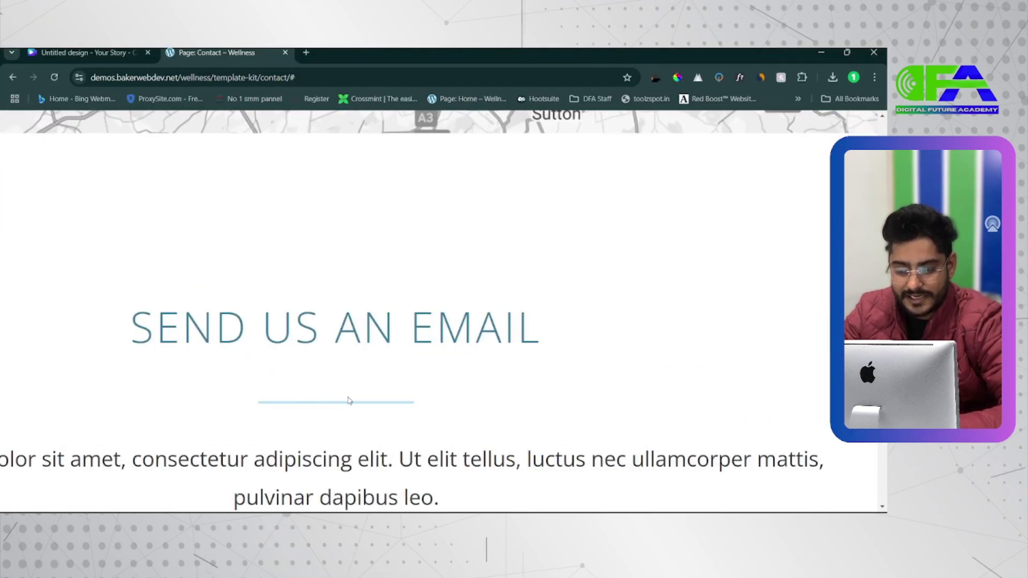
key(alt+Tab)
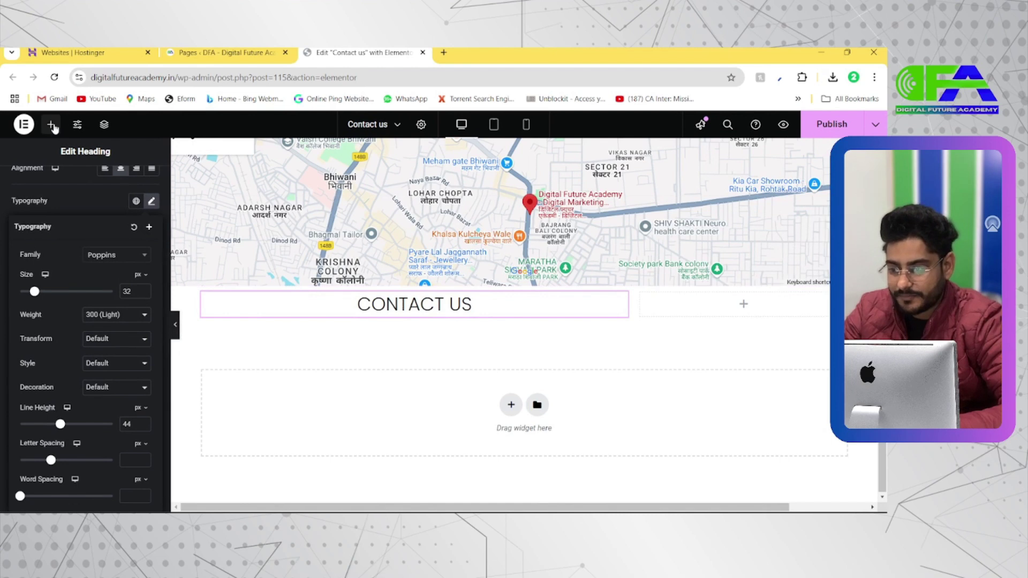
click(51, 124)
scroll(54, 128, up, 3)
scroll(54, 128, down, 3)
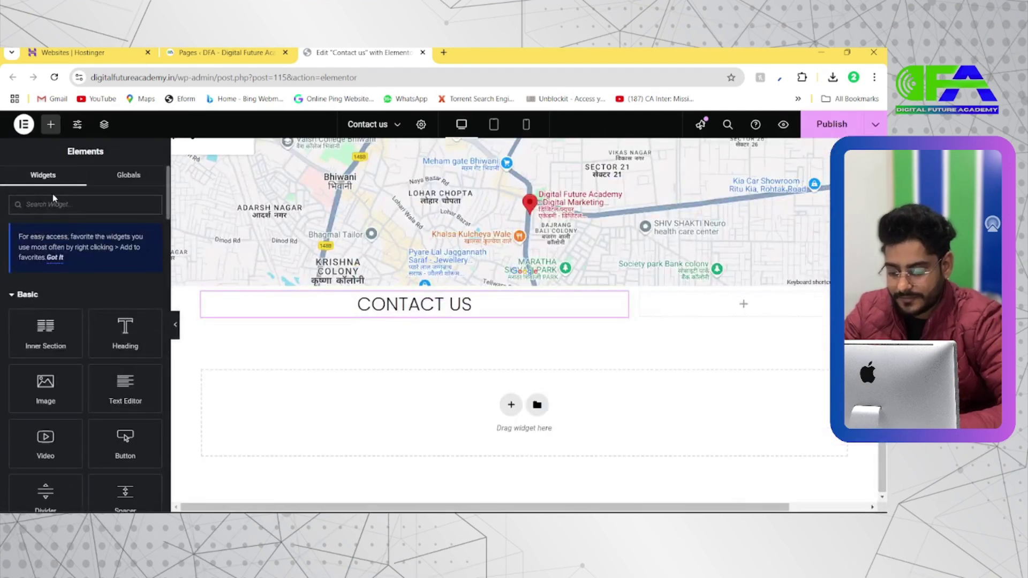
Search 'divi', place a Divider under the CONTACT US heading, and centre it
click(52, 201)
text(divi)
drag(64, 299, 339, 334)
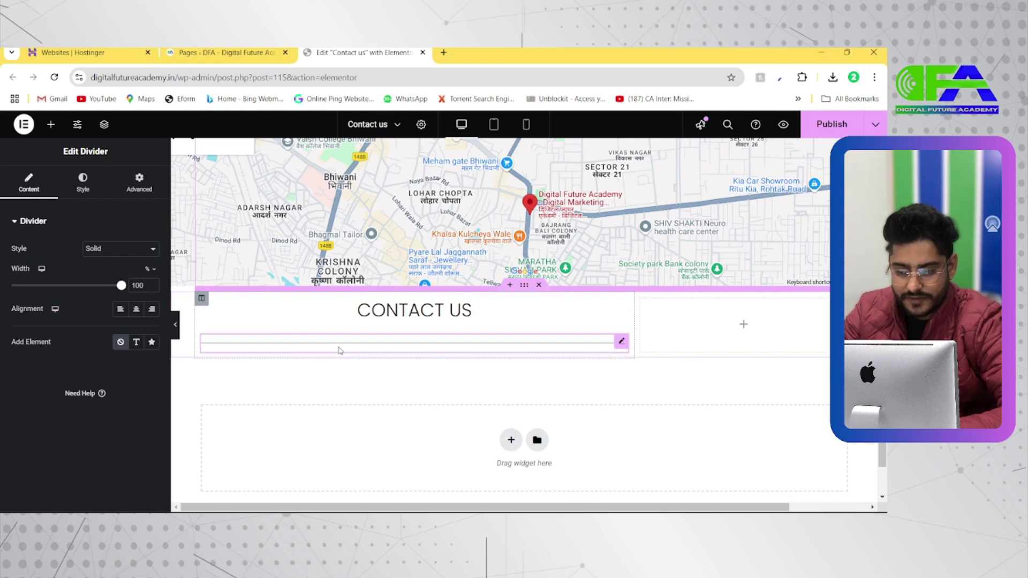
drag(124, 288, 72, 294)
click(137, 310)
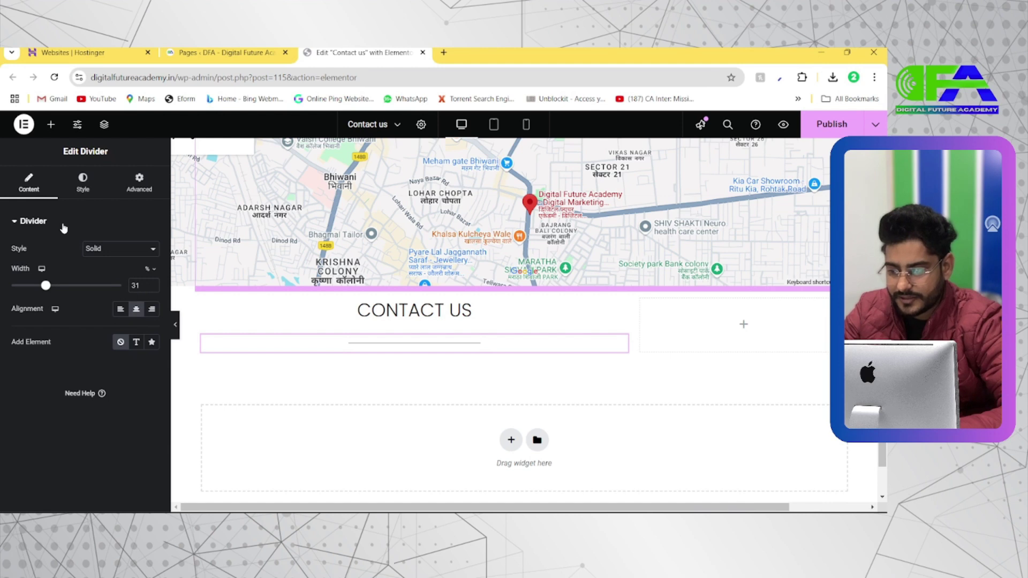
Set the divider's gap to 2 px and its width to 19%
click(82, 182)
drag(42, 332, 6, 333)
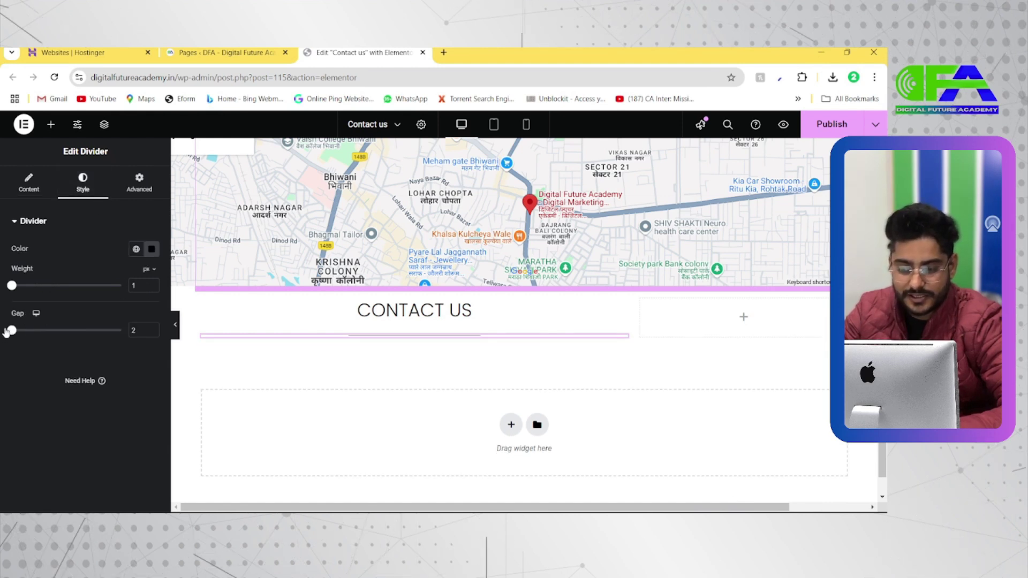
click(29, 182)
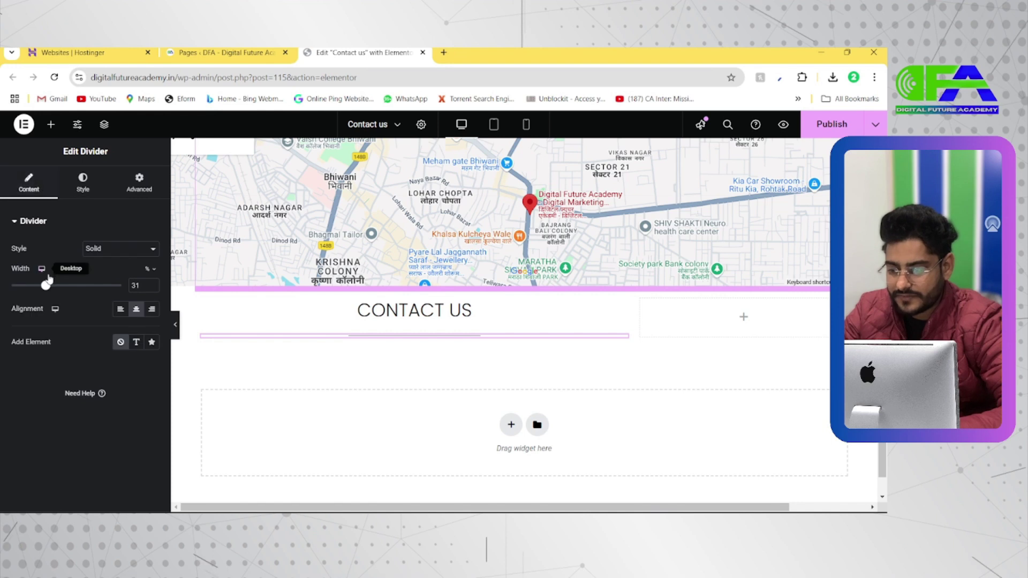
drag(32, 288, 31, 288)
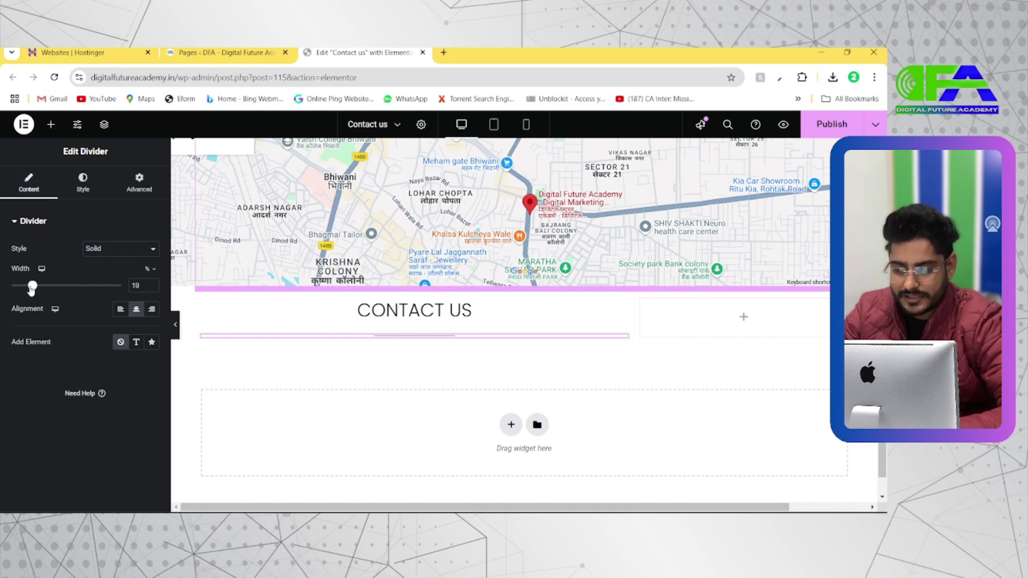
Review the reference contact page again and reopen the Elementor widget list
key(alt+Tab)
scroll(298, 363, down, 2)
scroll(297, 363, down, 4)
scroll(175, 390, down, 1)
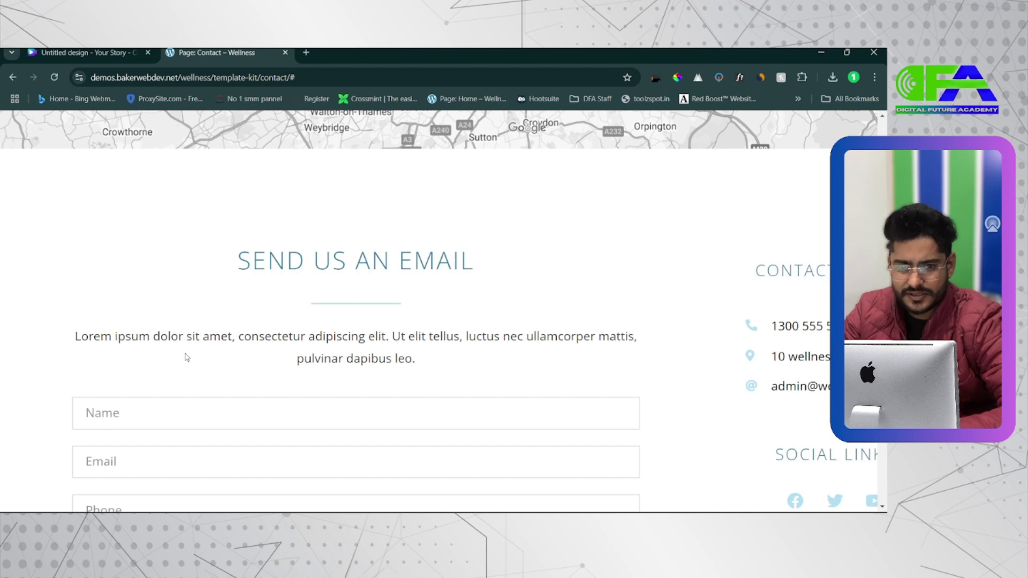
key(alt+Tab)
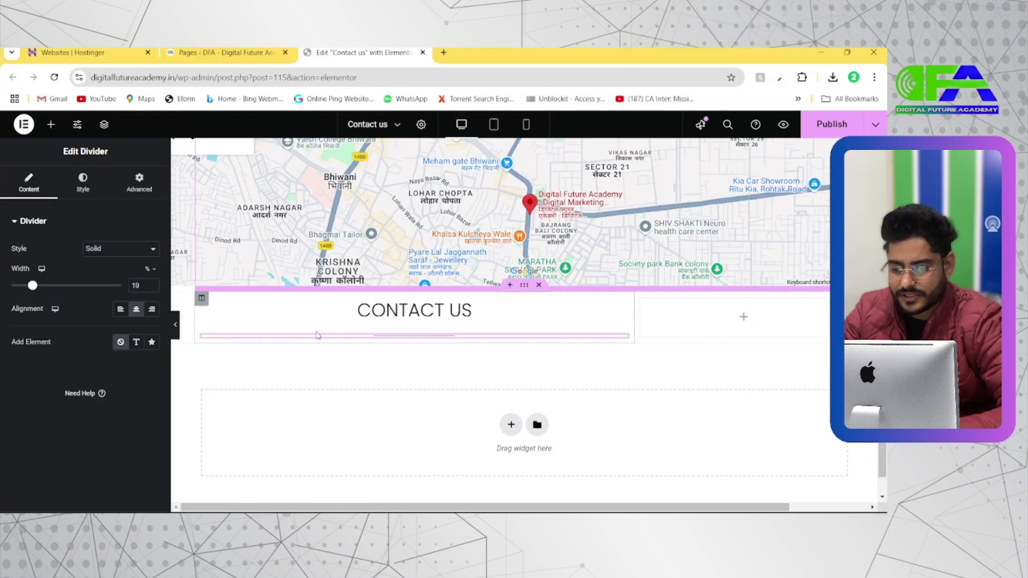
click(55, 128)
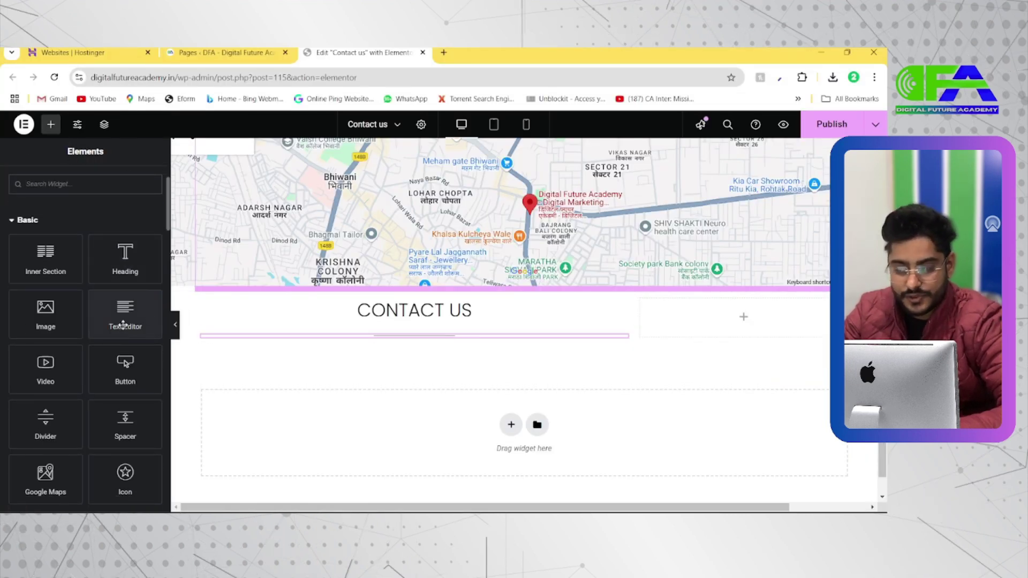
Place a Lorem ipsum Text Editor paragraph under the divider and centre-align it
drag(124, 321, 414, 335)
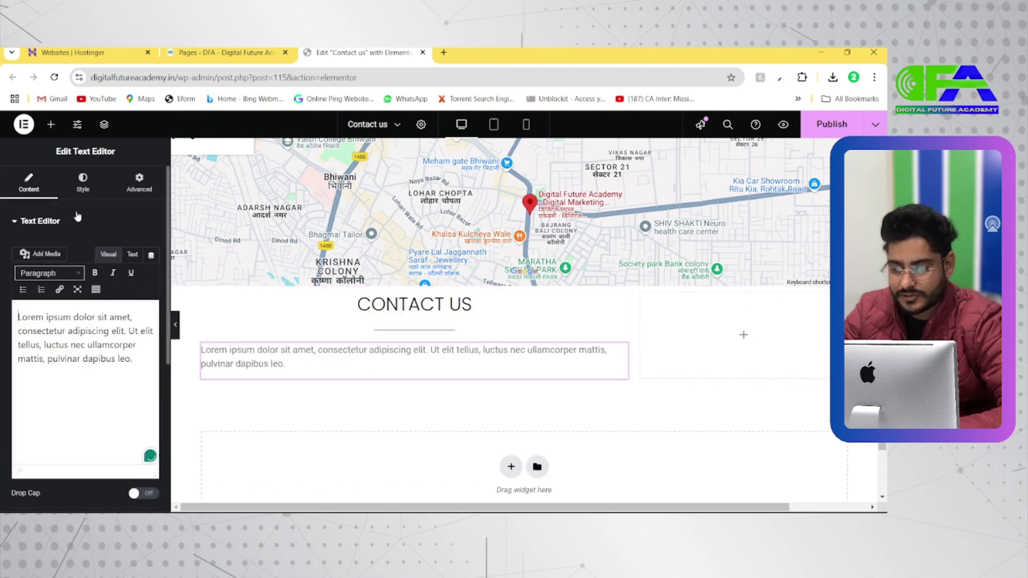
click(83, 184)
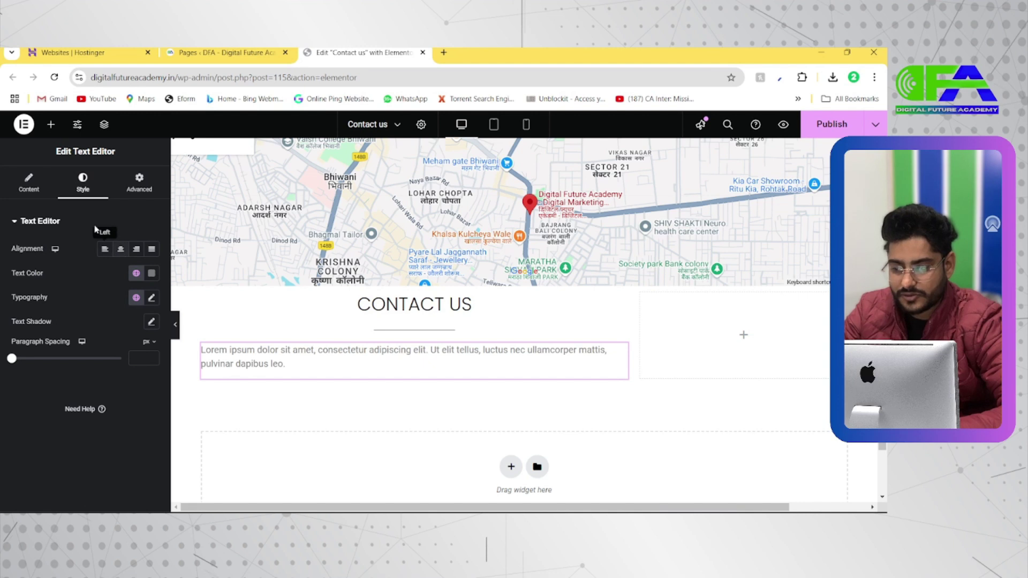
click(121, 250)
key(alt+Tab)
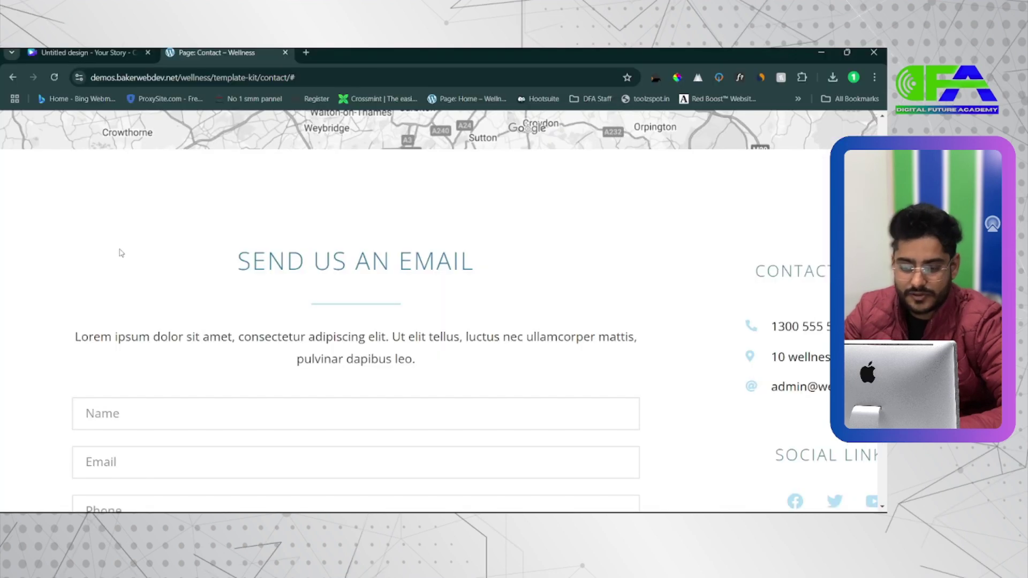
key(alt+Tab)
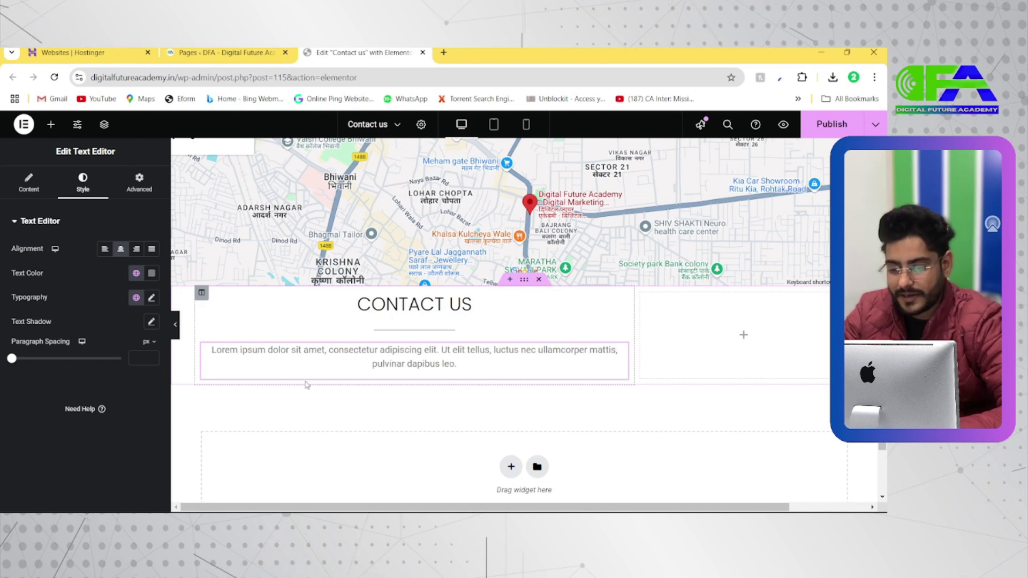
Search widgets for 'form' and drop a Form widget below the Contact Us paragraph
click(55, 127)
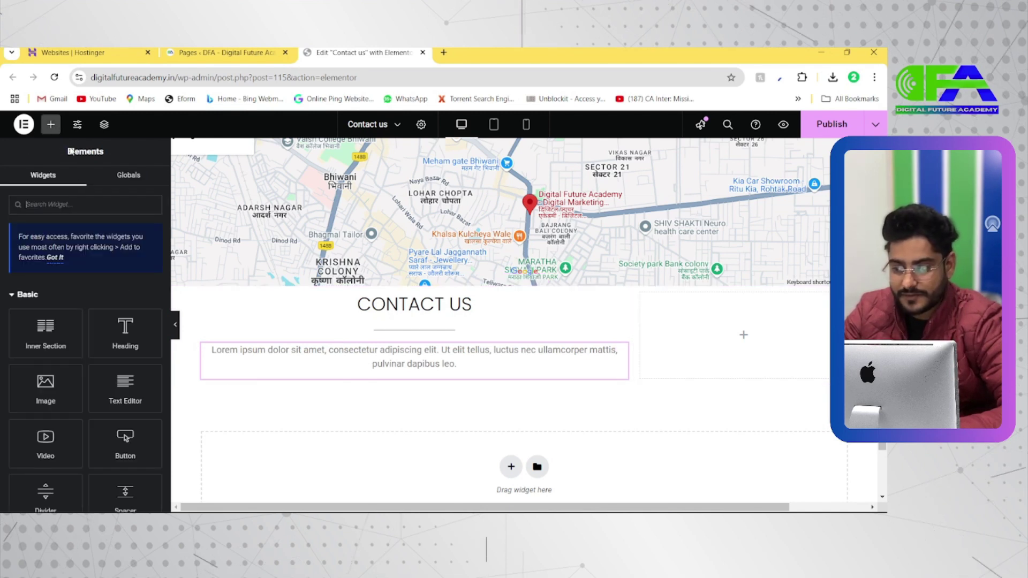
click(62, 201)
text(form)
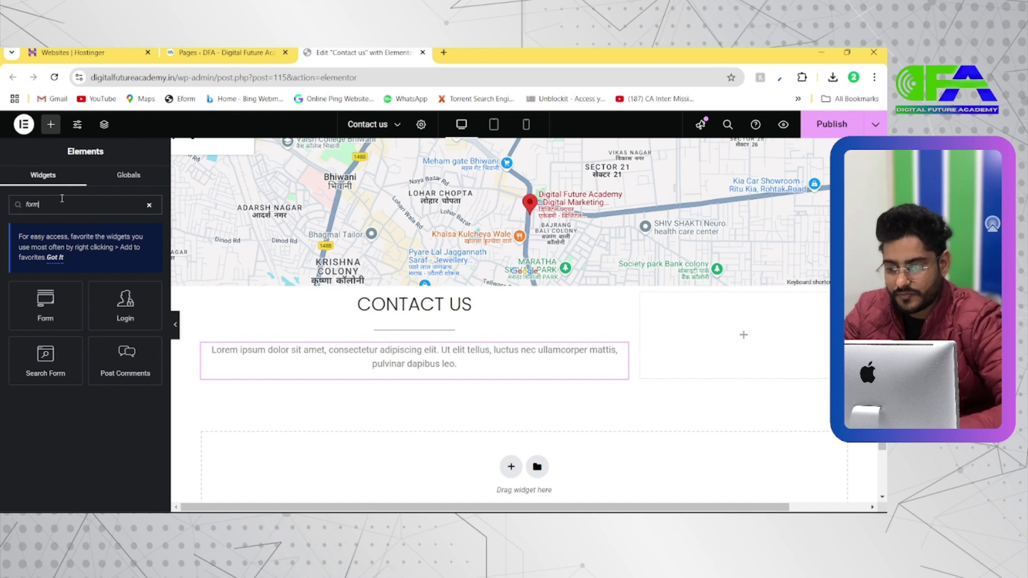
drag(46, 305, 392, 376)
scroll(397, 395, down, 2)
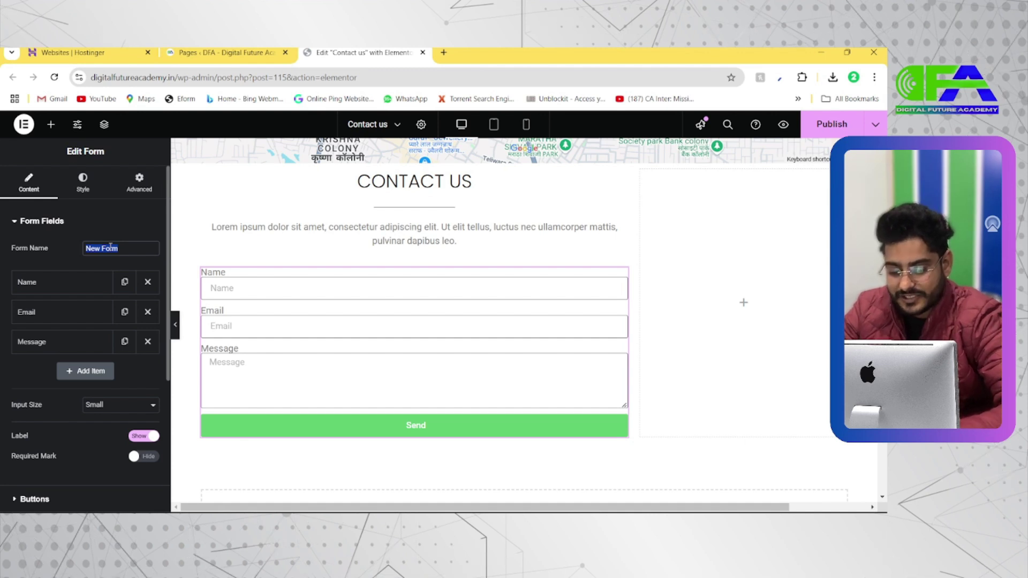
Name the form 'Contact us Page' and keep the Name field's type as Text
text(Contact us Page)
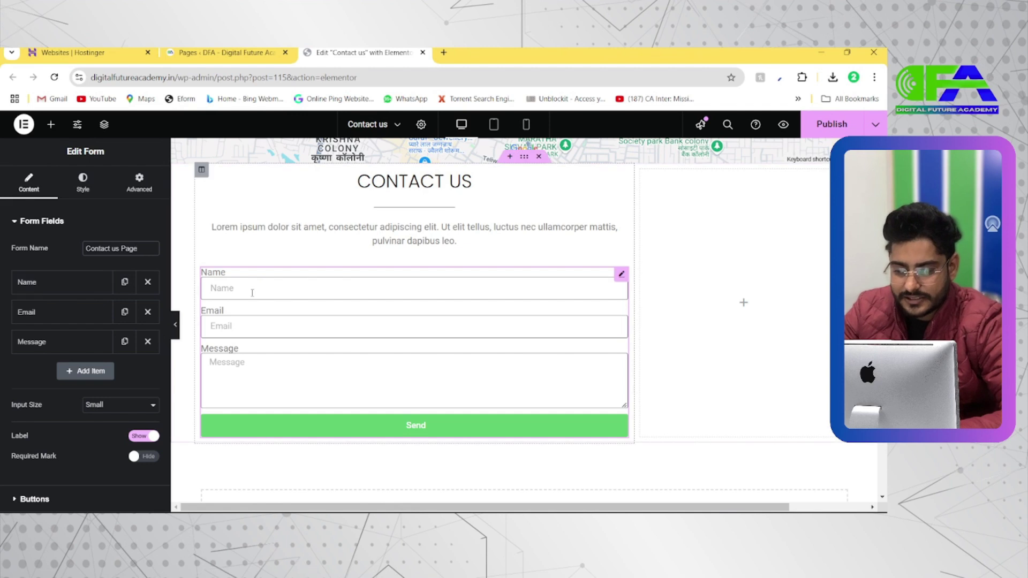
click(99, 292)
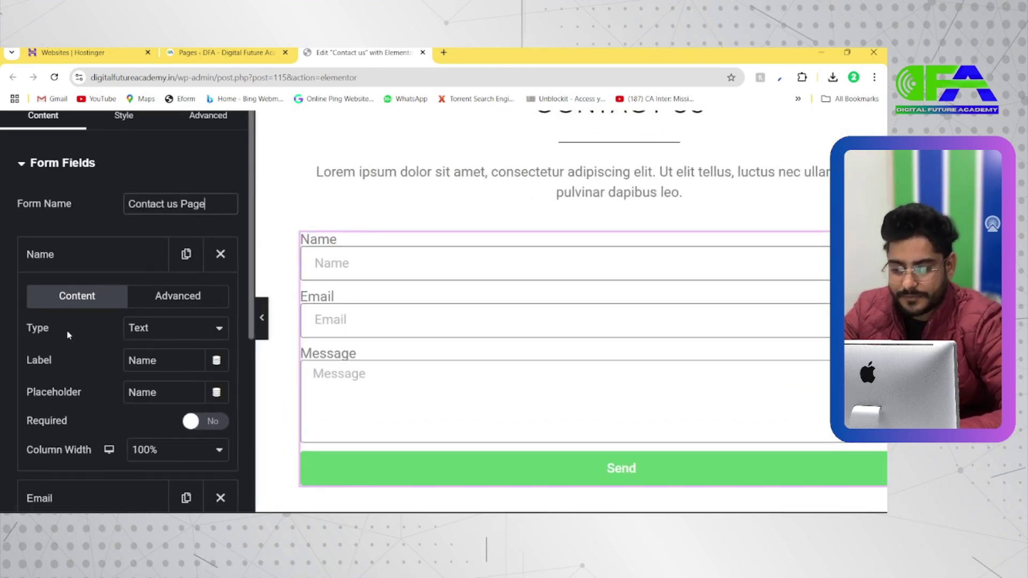
click(171, 333)
click(172, 333)
click(342, 263)
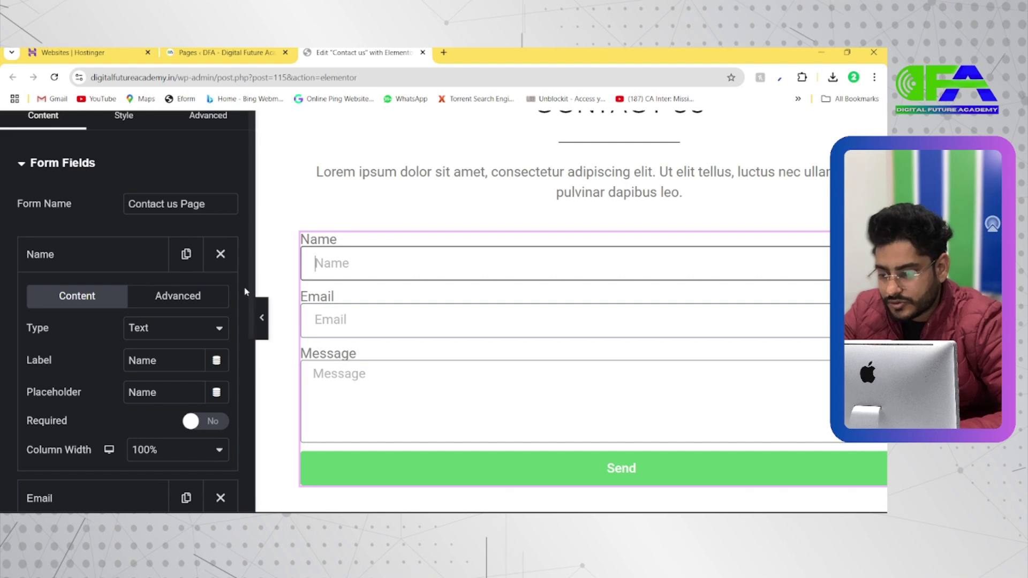
click(156, 334)
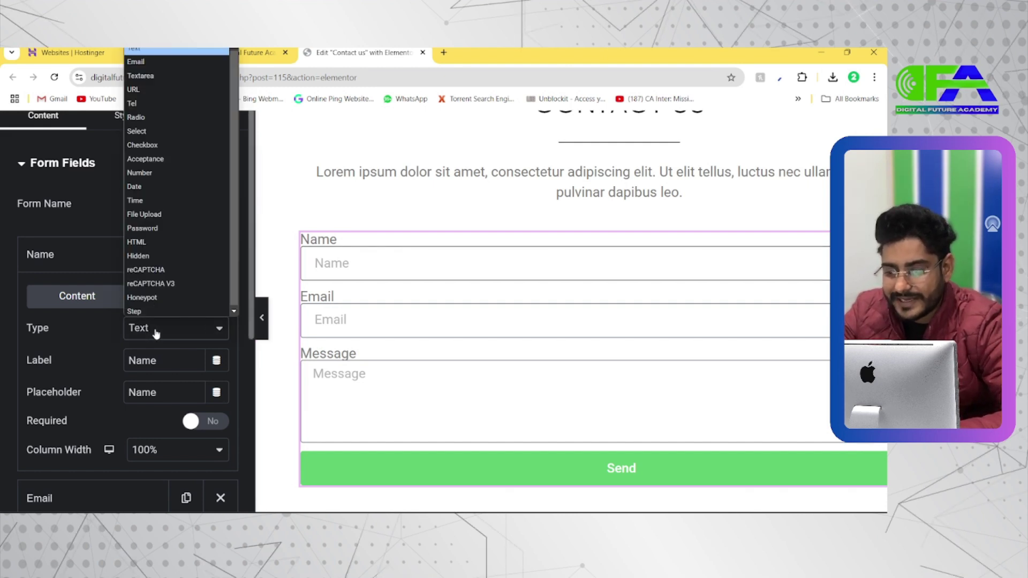
click(155, 335)
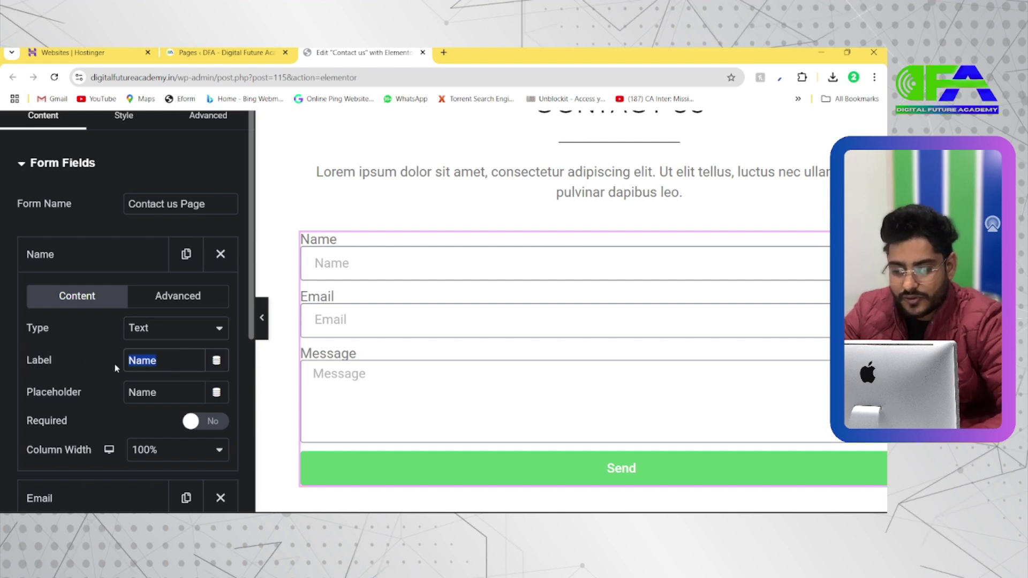
Clear the Name field's label, make it required, and set its column width to 40%
key(BackSpace)
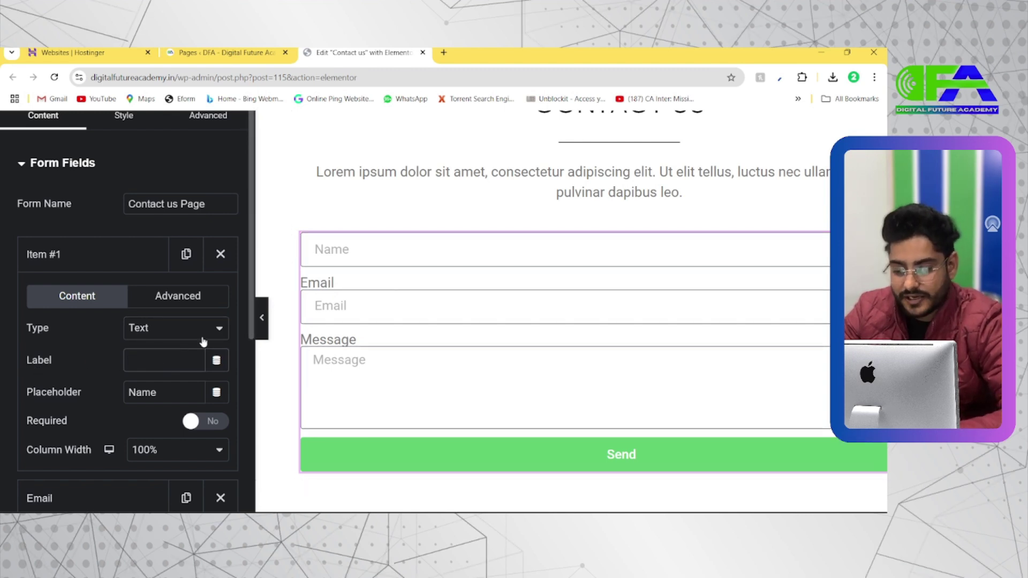
scroll(151, 397, down, 1)
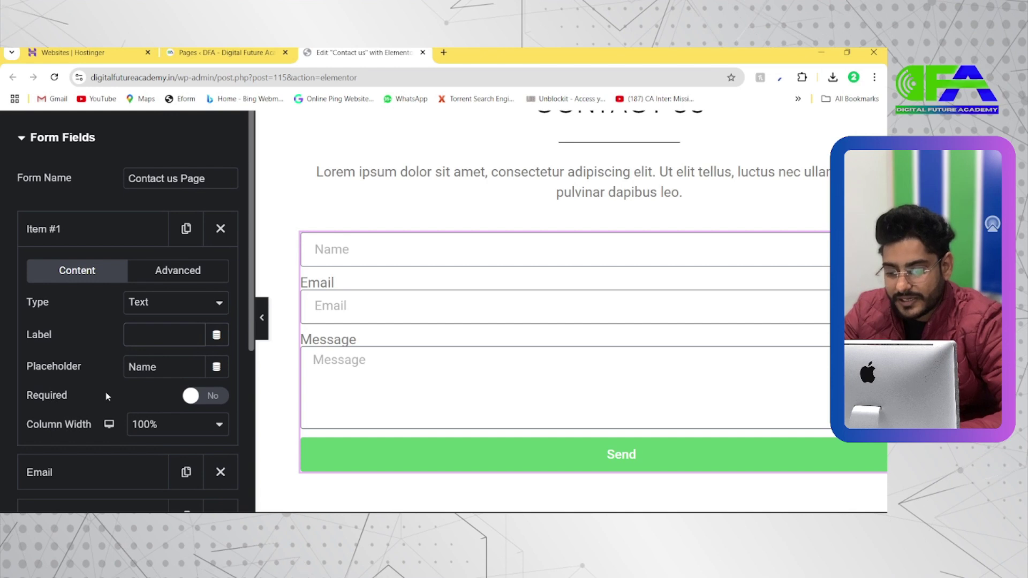
click(202, 396)
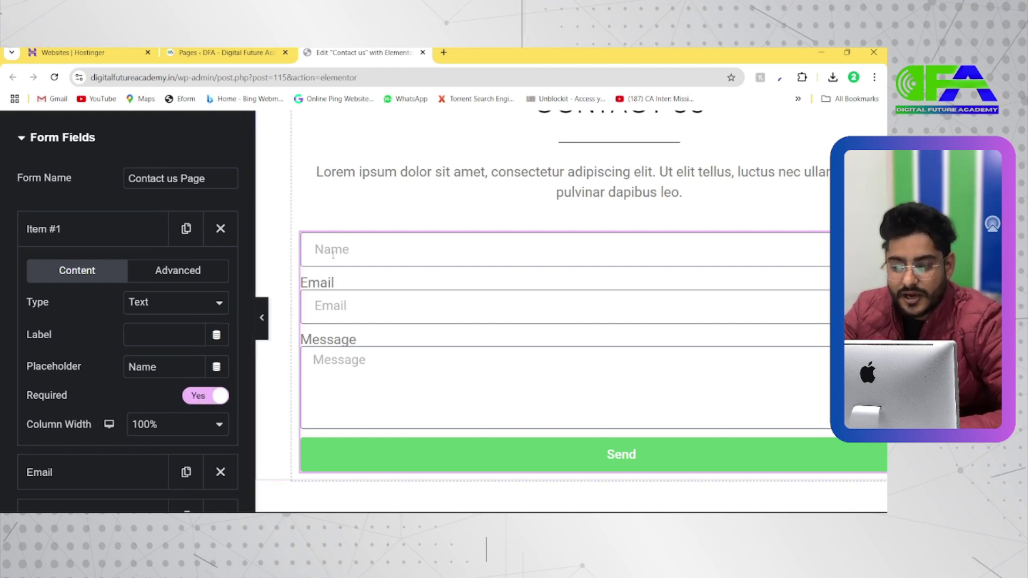
key(ctrl+minus)
key(ctrl+minus)
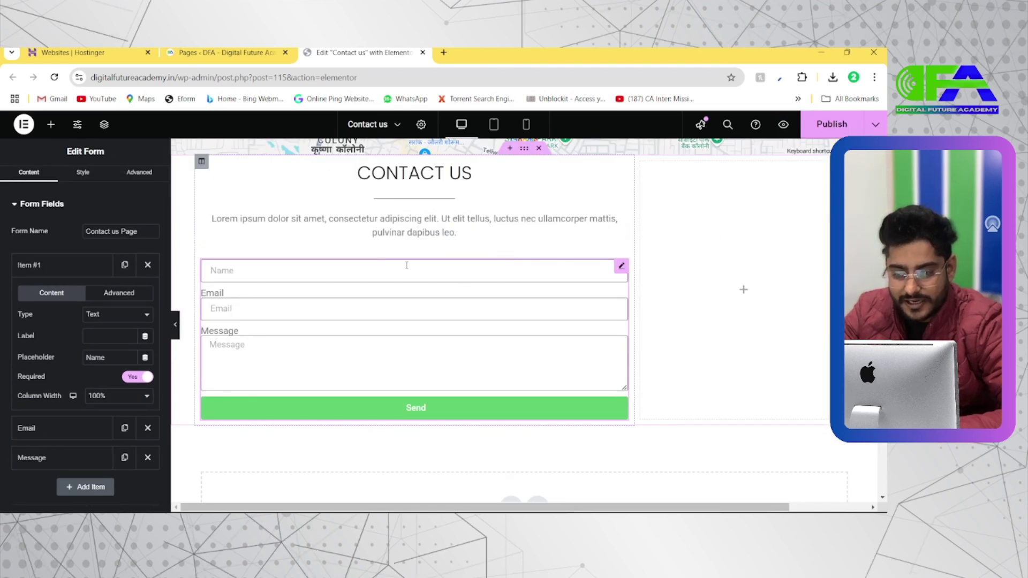
click(107, 396)
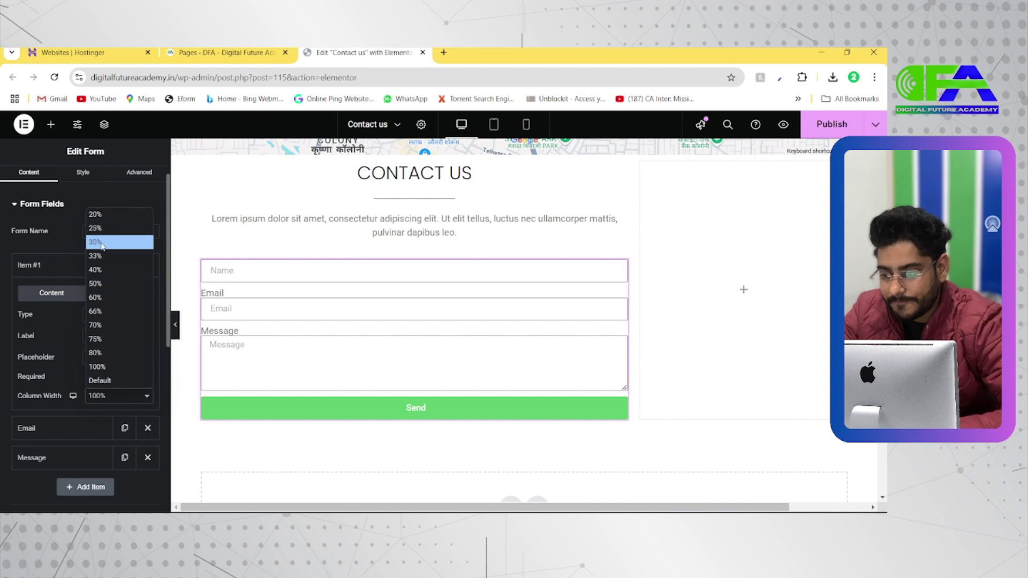
click(99, 283)
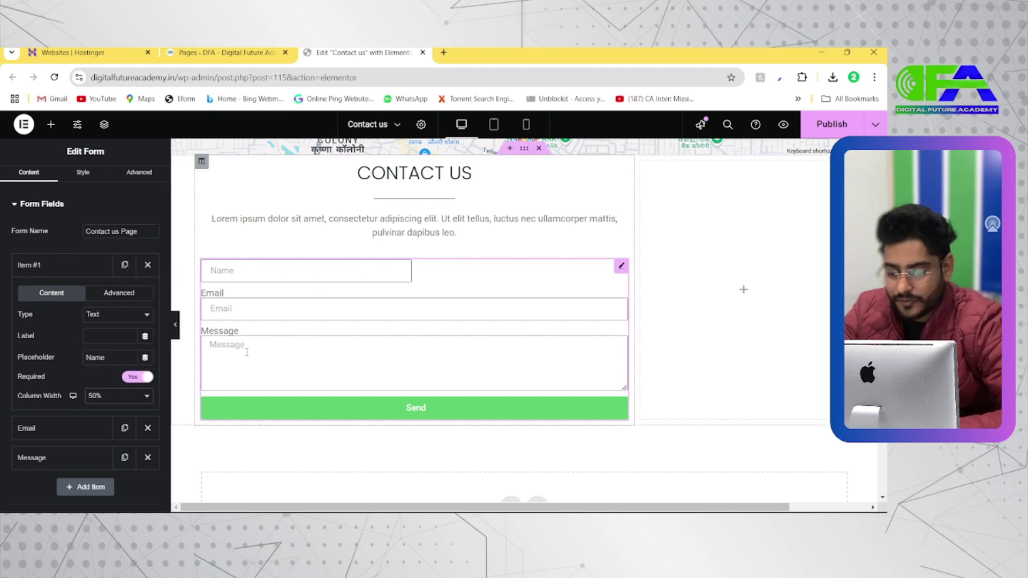
click(123, 399)
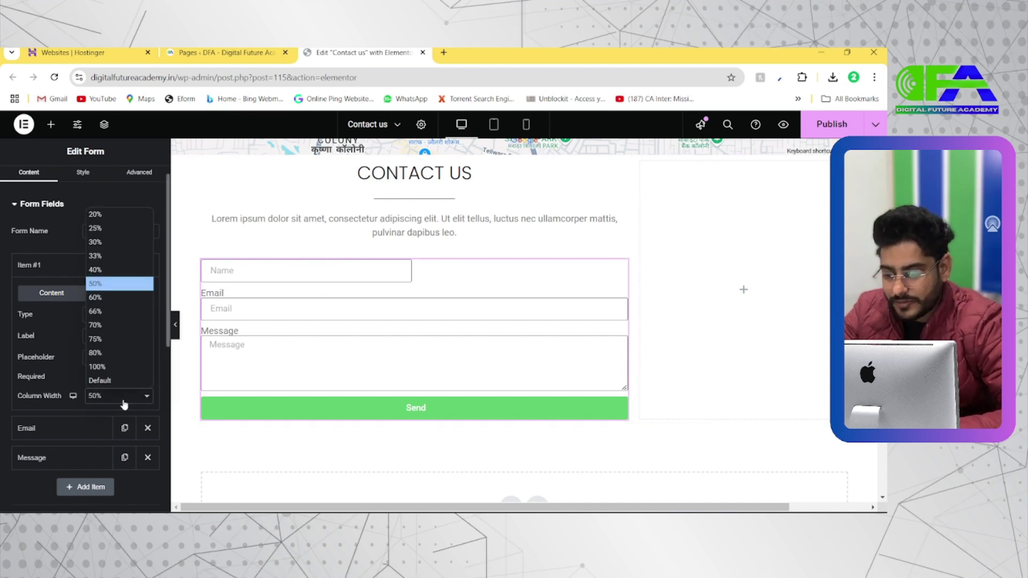
click(100, 275)
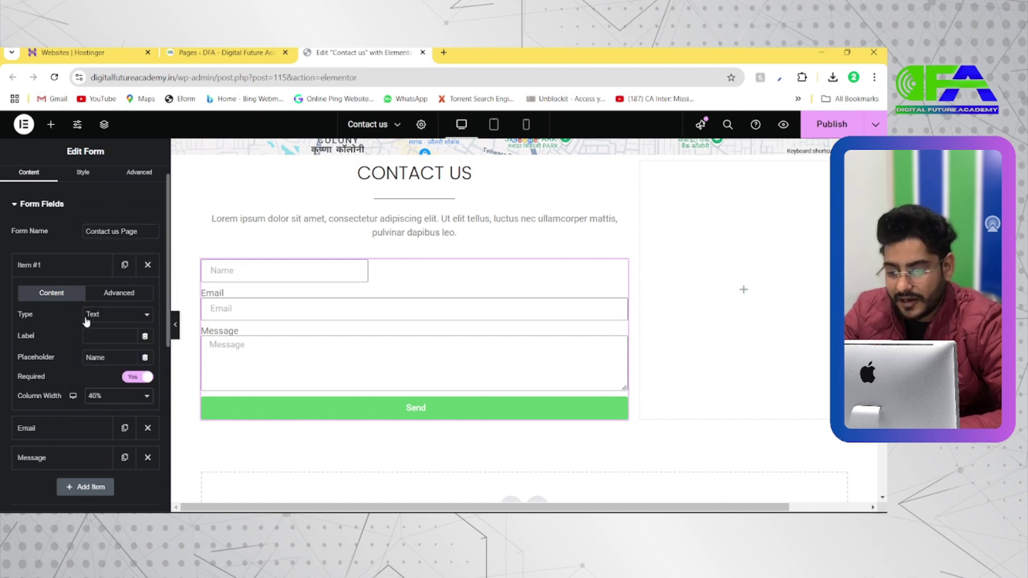
click(68, 271)
Add a new form field and move it up directly under the first field
click(62, 302)
click(62, 298)
click(87, 355)
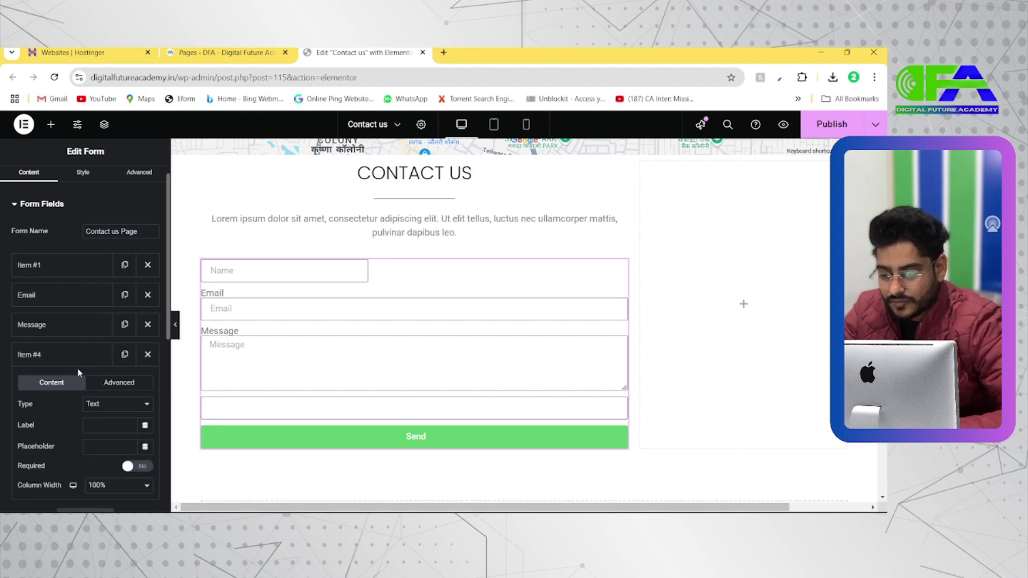
drag(87, 362, 68, 294)
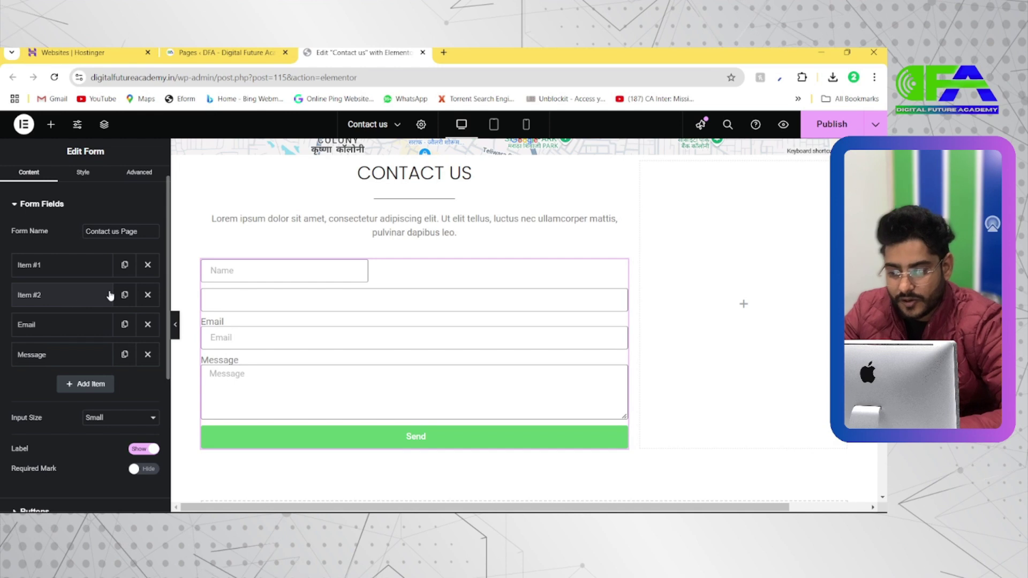
click(54, 303)
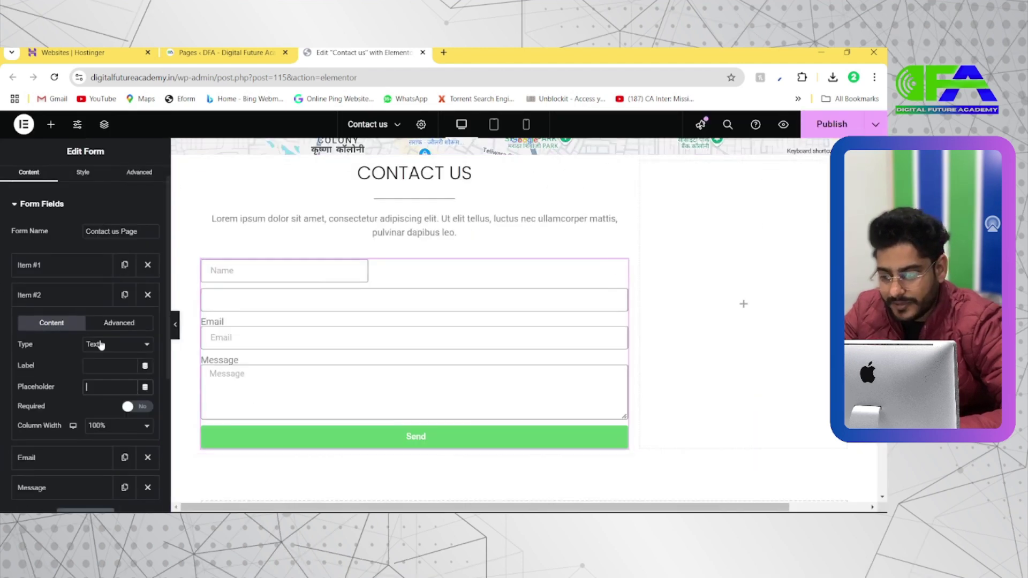
click(65, 265)
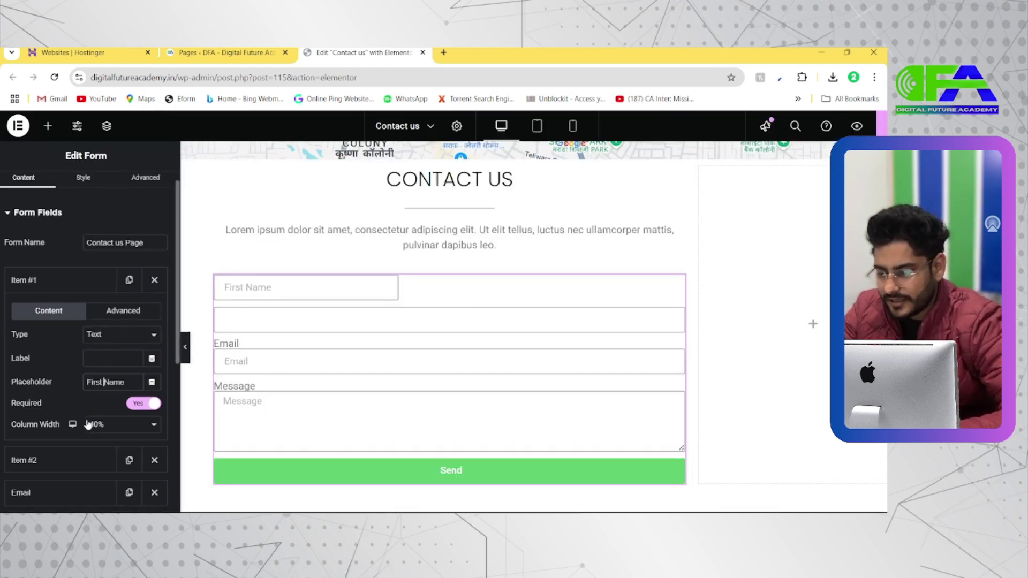
click(74, 284)
Give the new second field the placeholder 'Last Name'
click(54, 313)
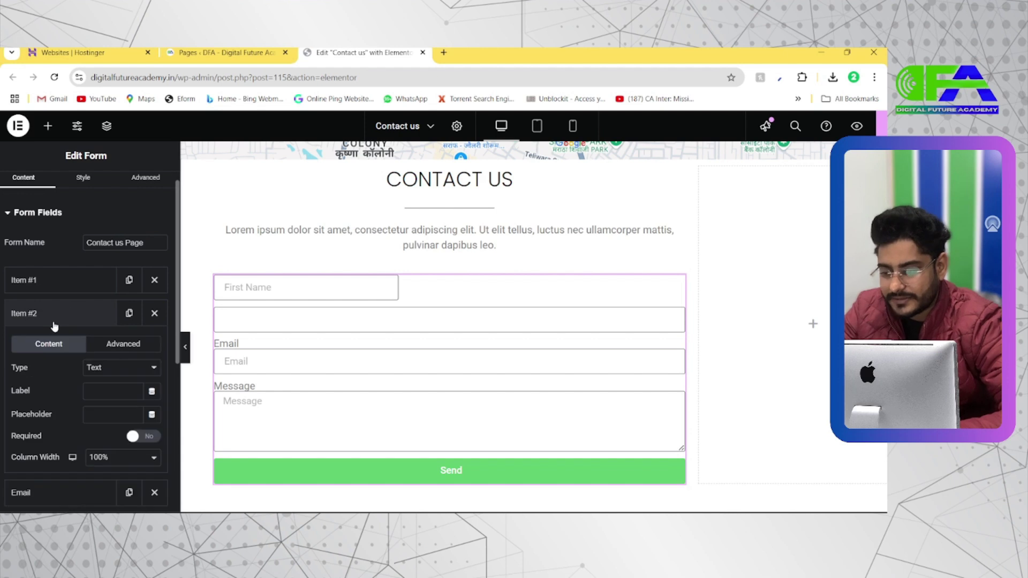
click(96, 413)
text(Last Name)
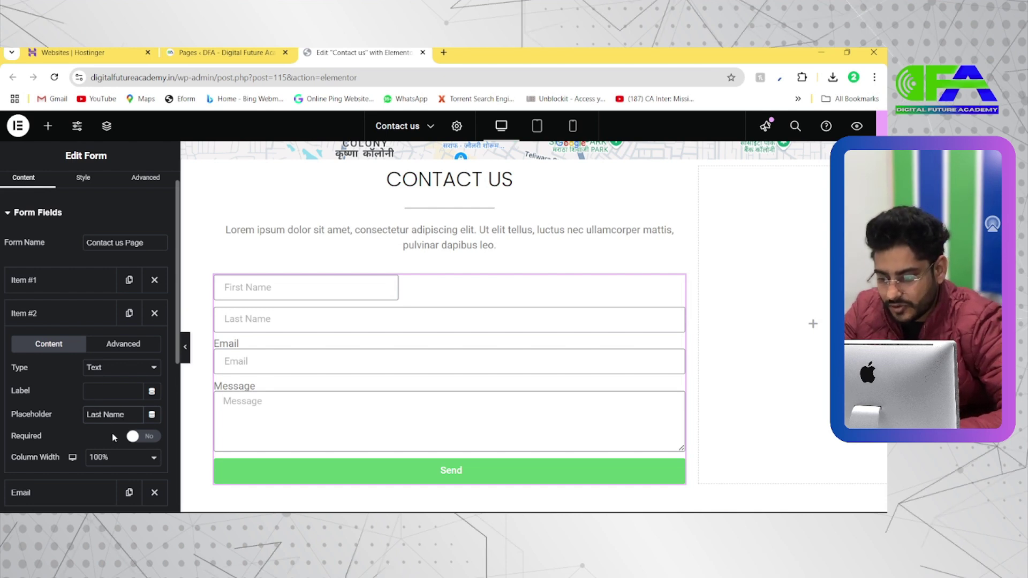
scroll(132, 423, down, 1)
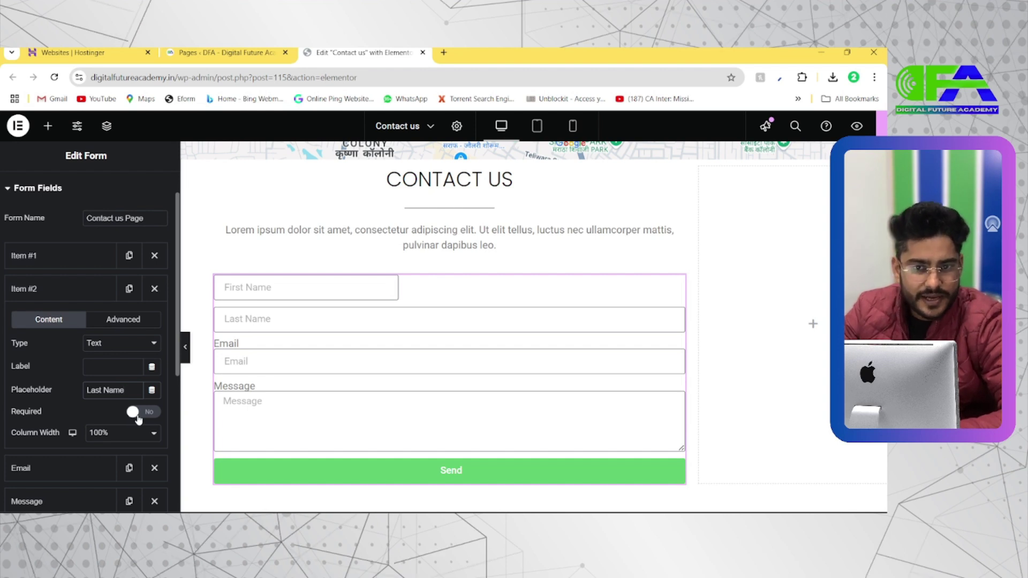
scroll(138, 419, down, 1)
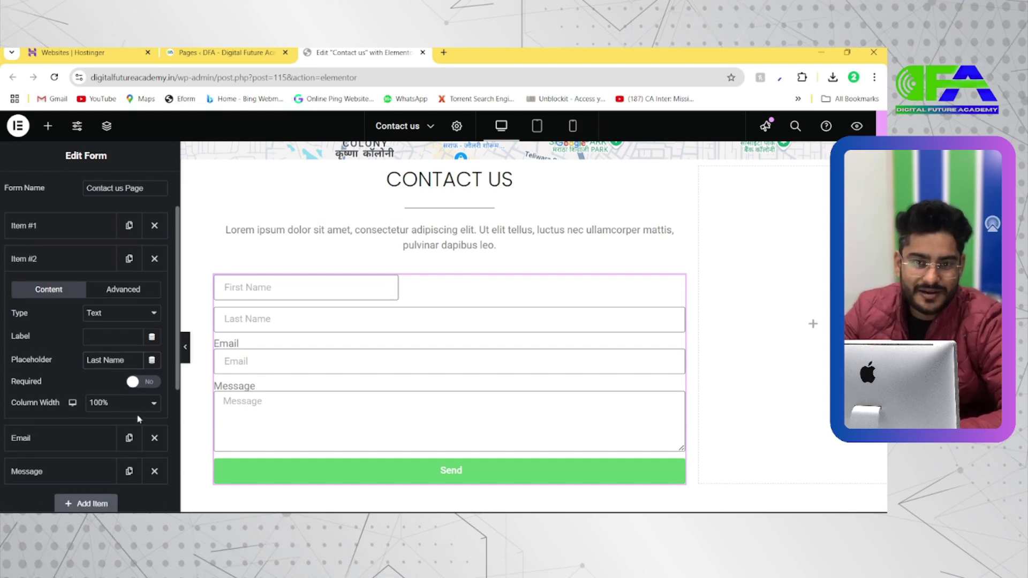
scroll(107, 418, down, 1)
Set the Last Name field's column width to 50%
click(116, 375)
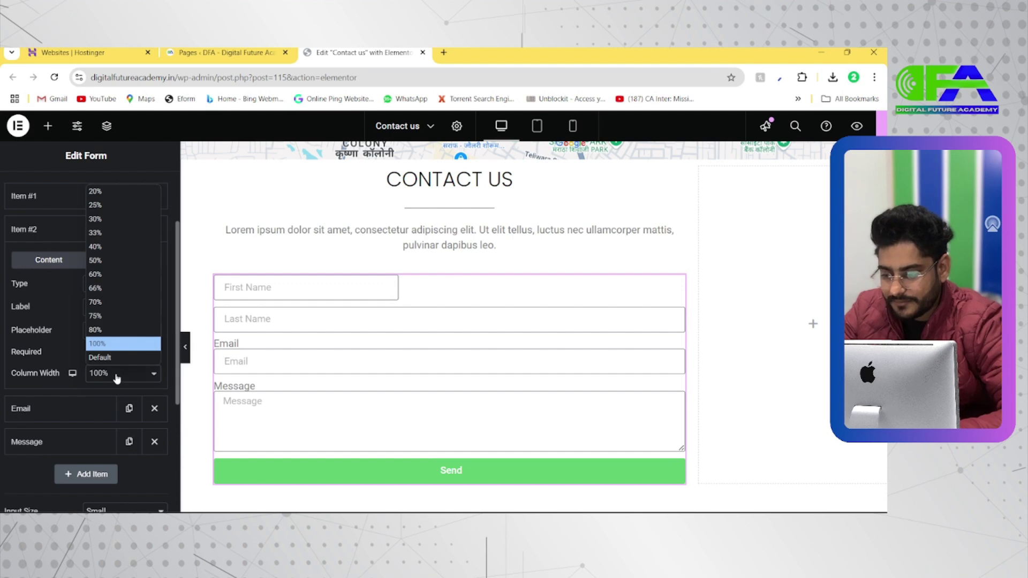
click(116, 377)
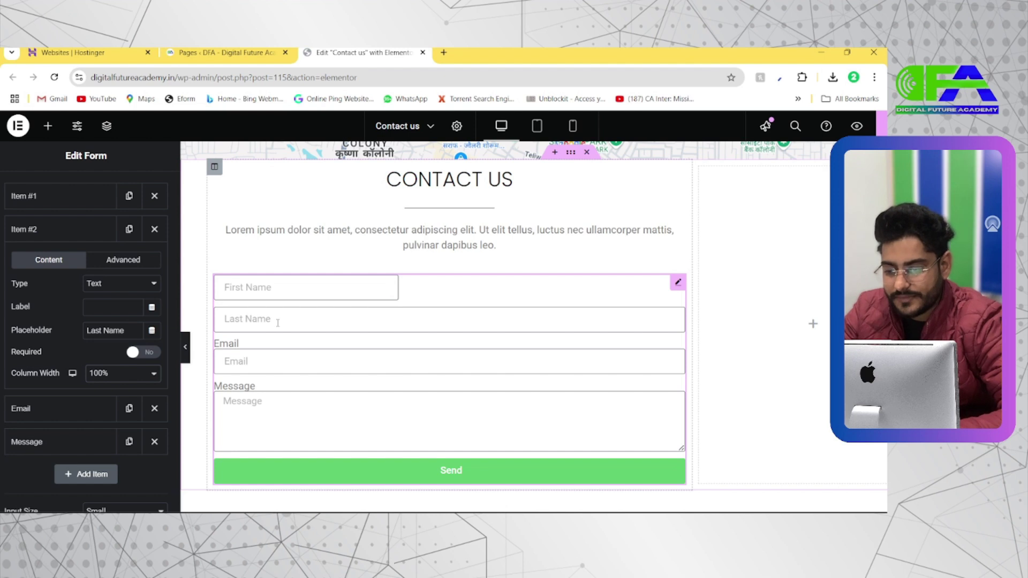
click(121, 378)
click(106, 254)
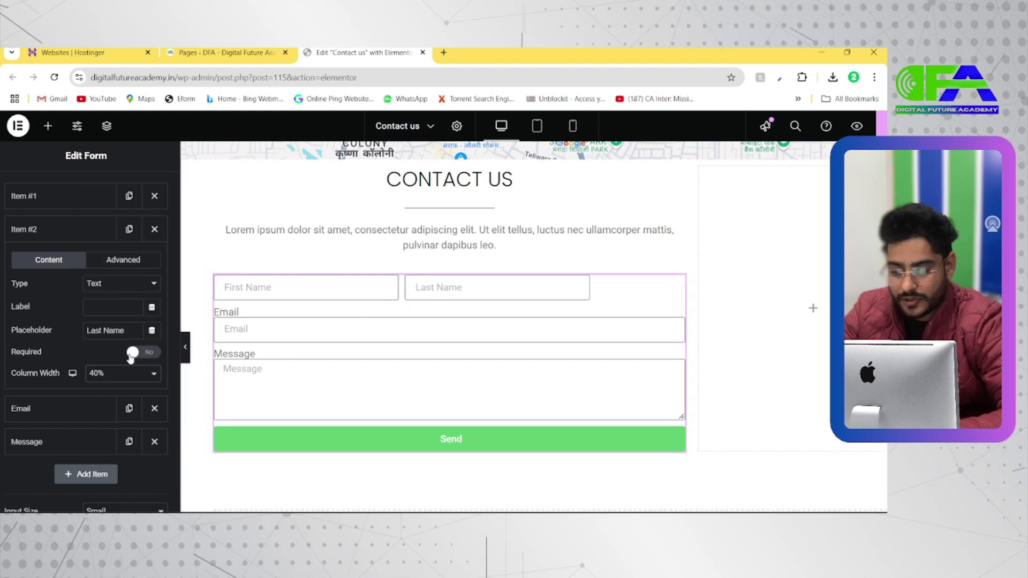
click(107, 373)
click(116, 259)
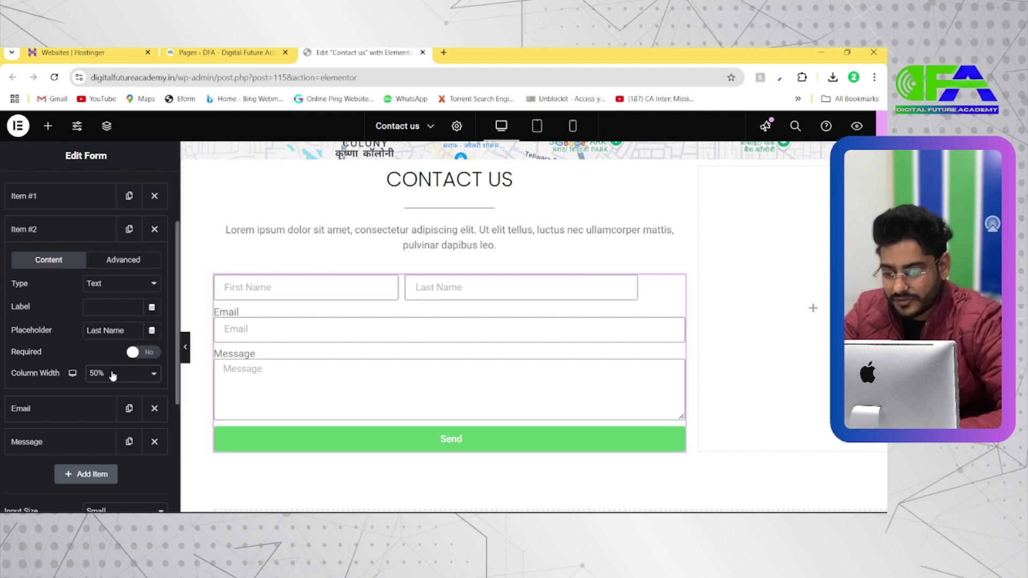
click(111, 374)
click(111, 270)
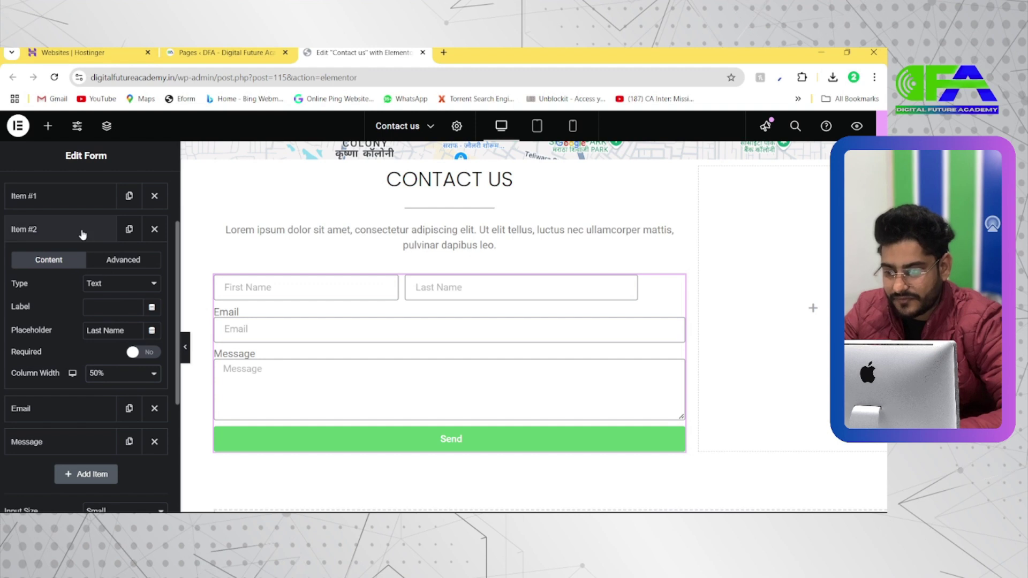
Set the First Name field's column width to 50% as well
click(72, 198)
click(118, 341)
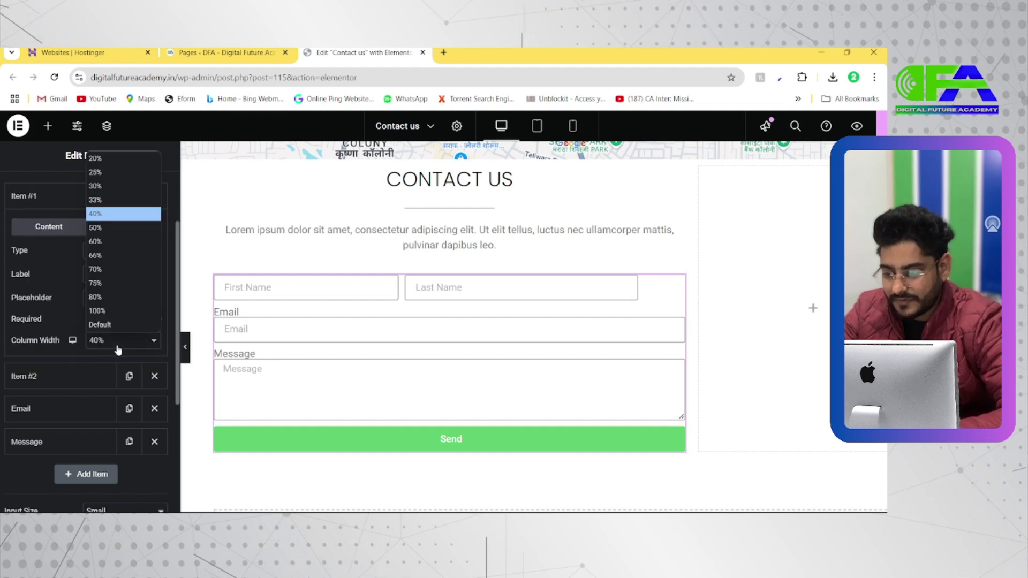
click(101, 229)
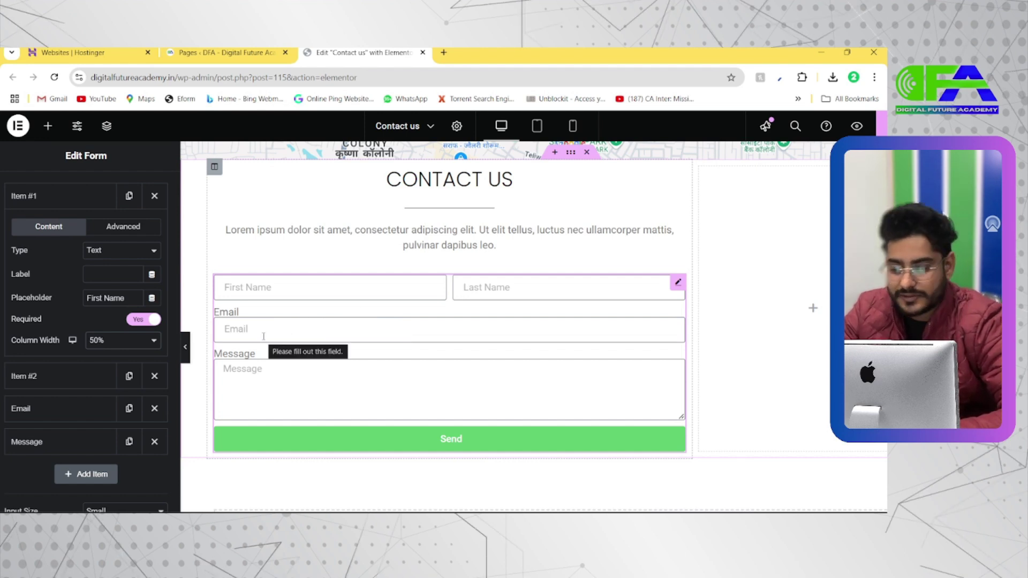
scroll(75, 236, up, 1)
Add a new form field and move it above the Email field
click(70, 240)
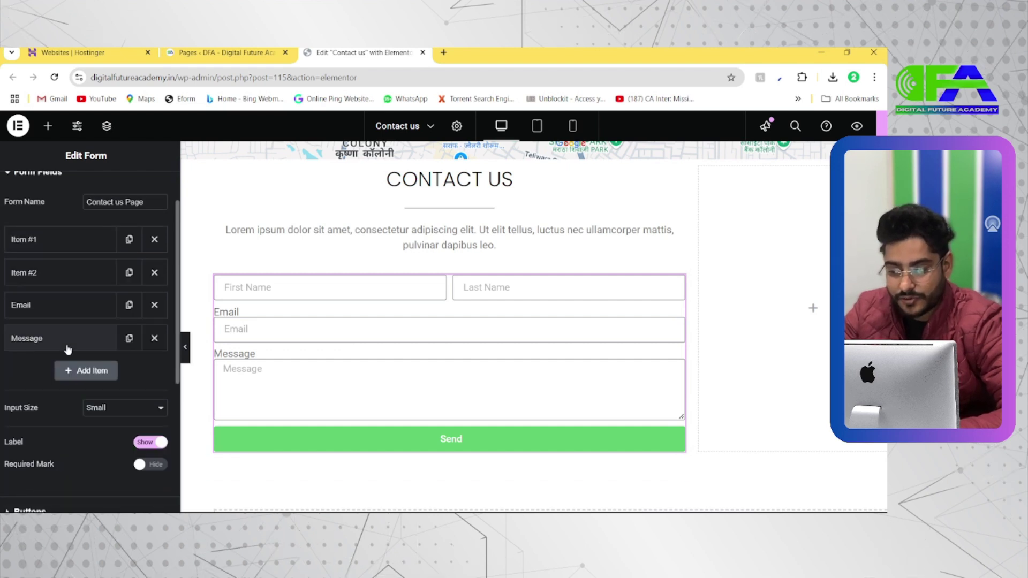
click(81, 374)
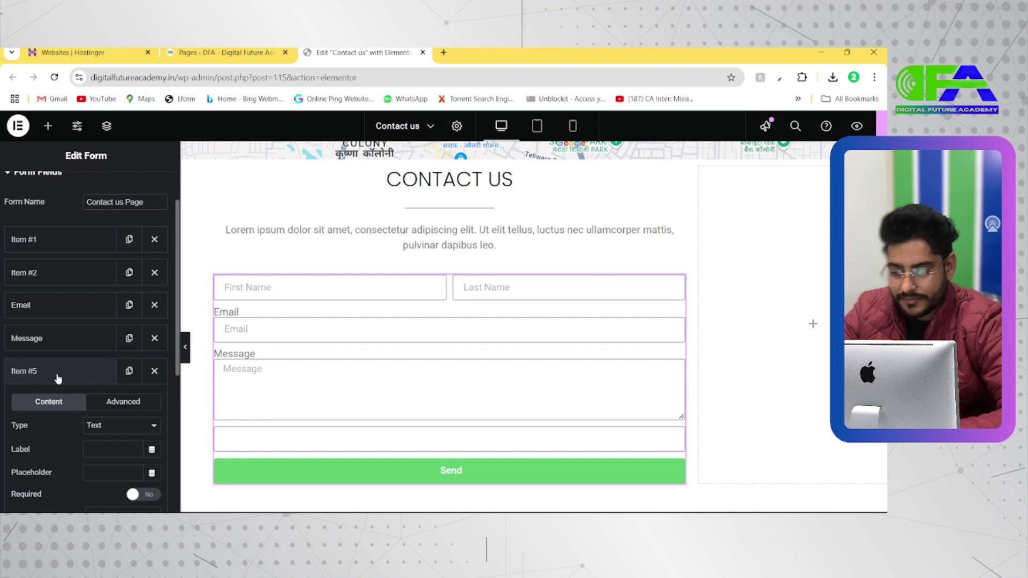
drag(54, 381, 65, 315)
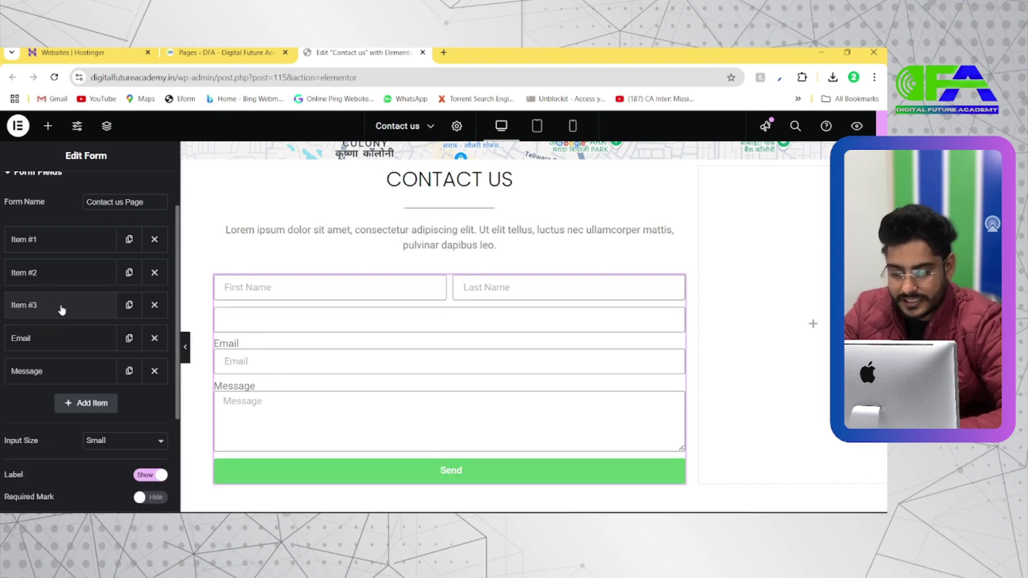
scroll(65, 299, down, 1)
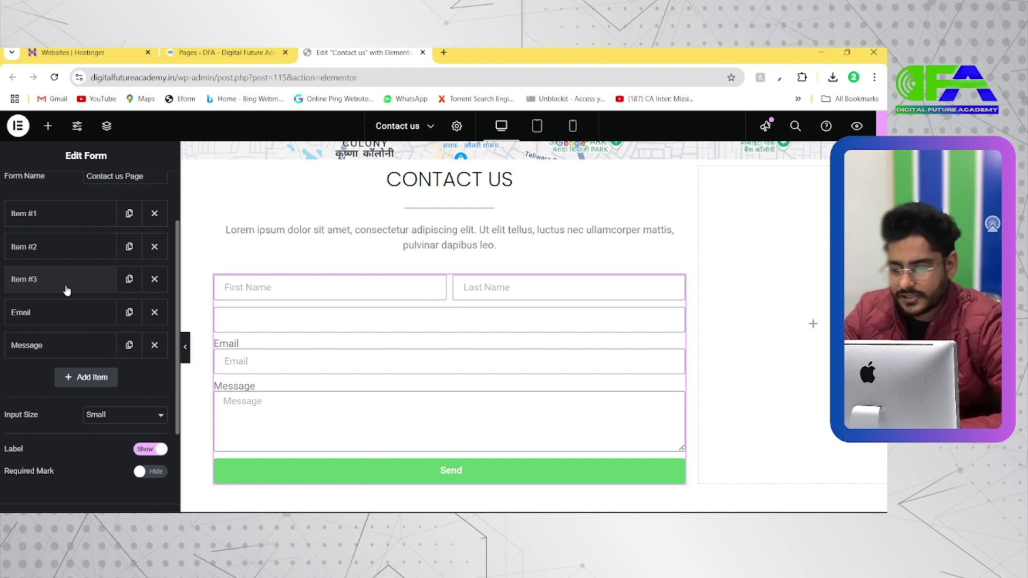
click(70, 285)
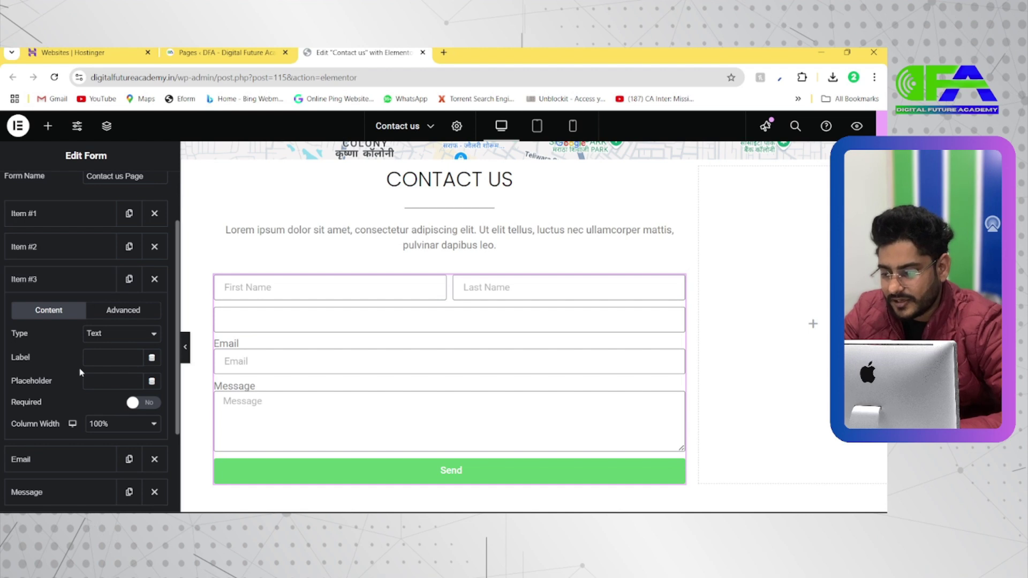
Give the new phone field the placeholder '+91' and a 50% column width
text(Cona)
double_click(92, 382)
key(BackSpace)
text(M)
text(hone)
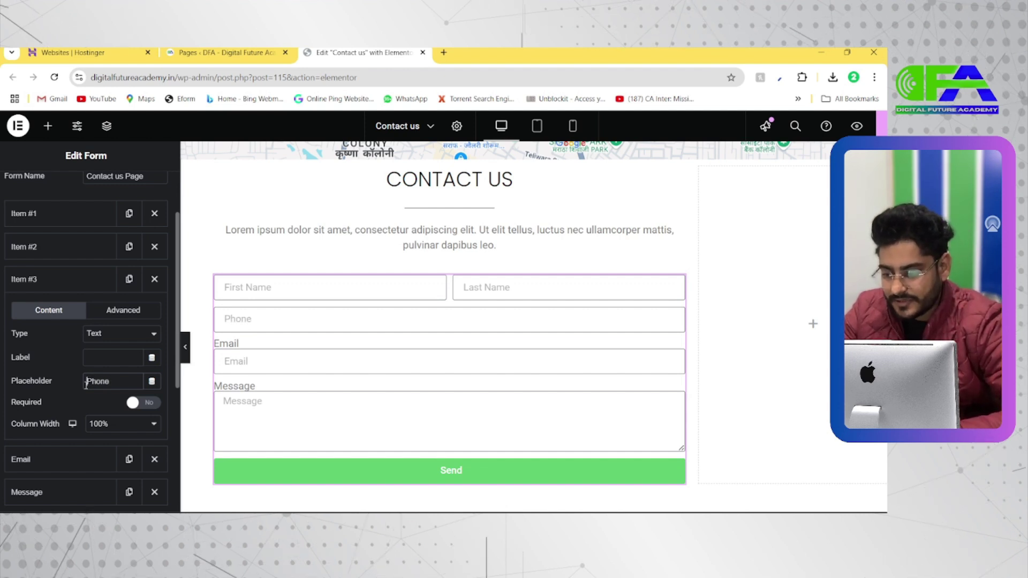
text(1)
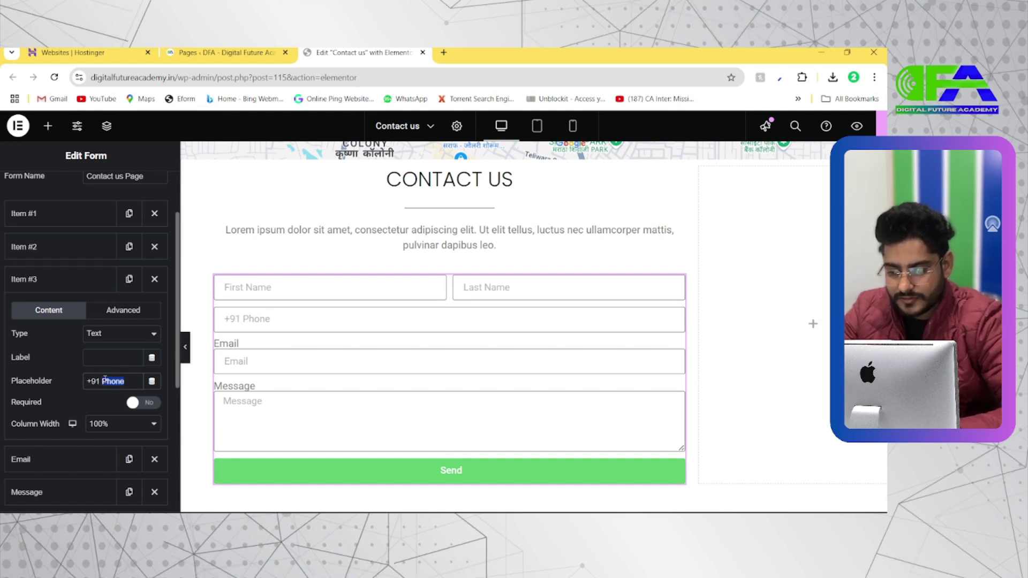
key(BackSpace)
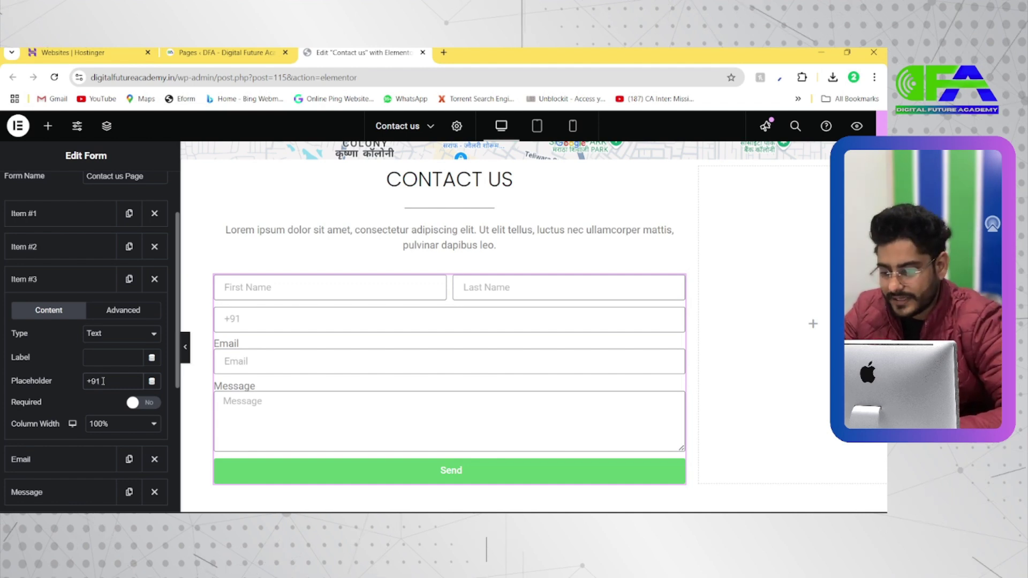
click(105, 424)
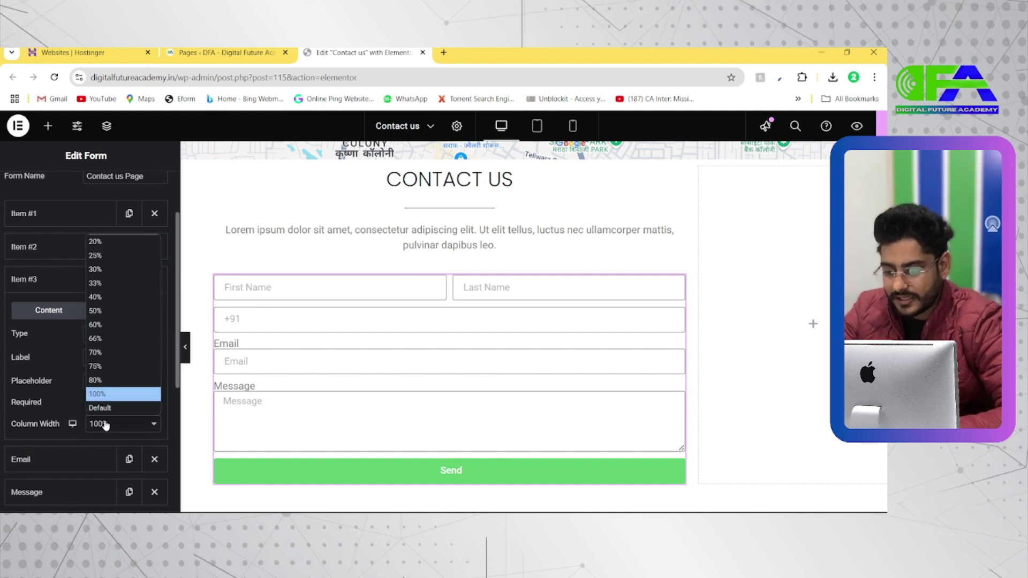
click(110, 318)
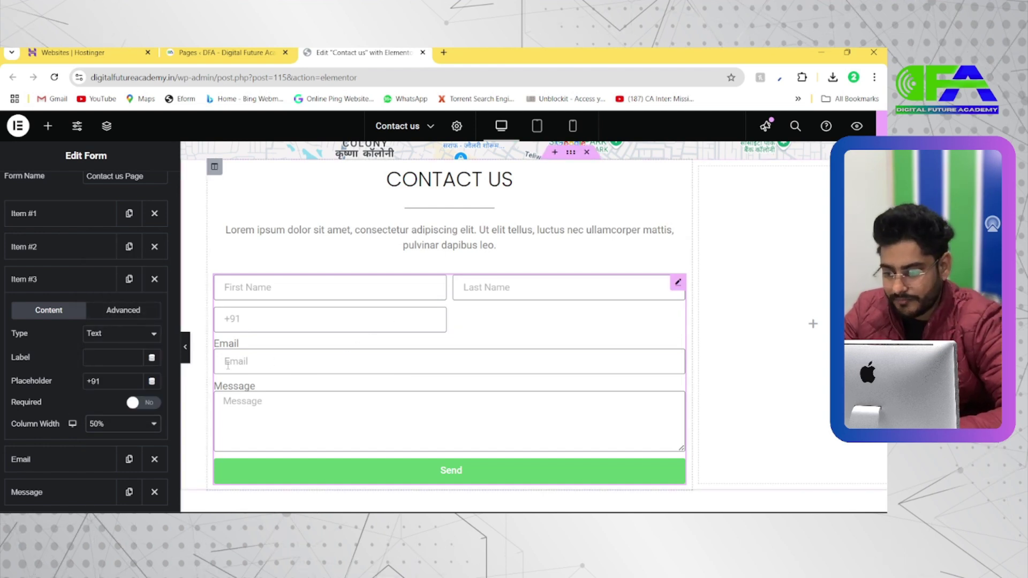
click(49, 283)
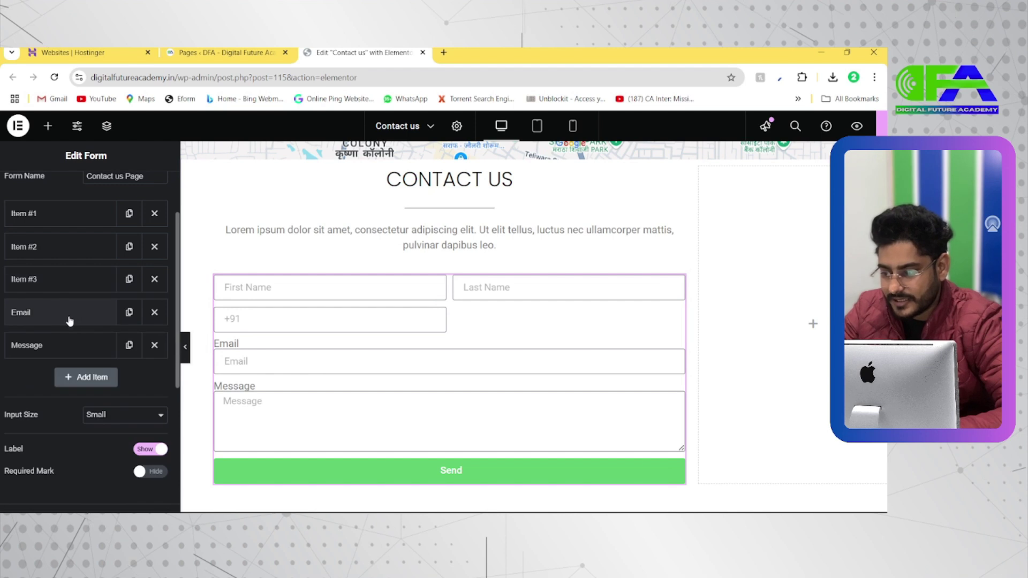
Set the Email field's column width to 50%
click(66, 321)
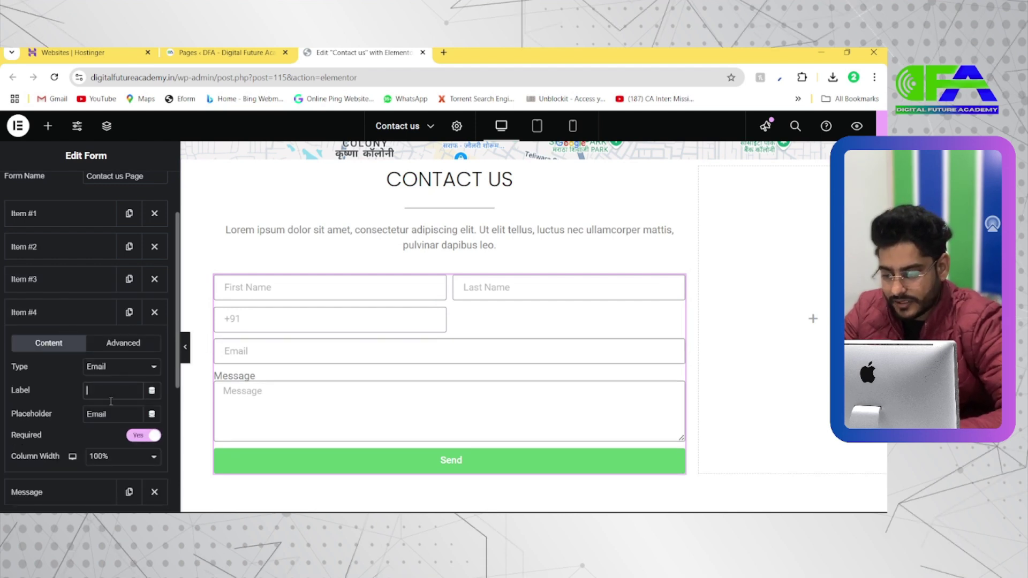
click(103, 457)
click(102, 344)
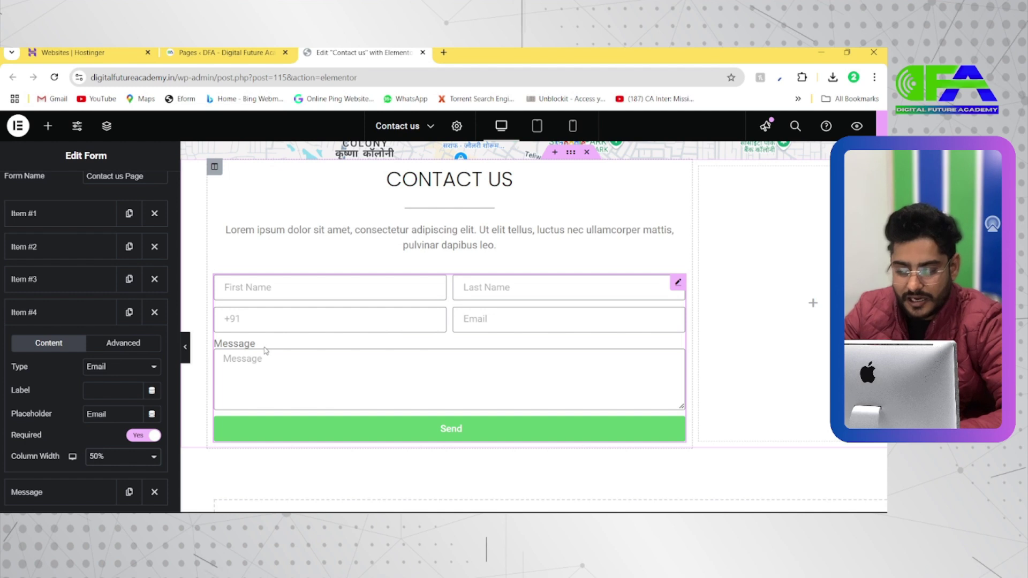
click(83, 312)
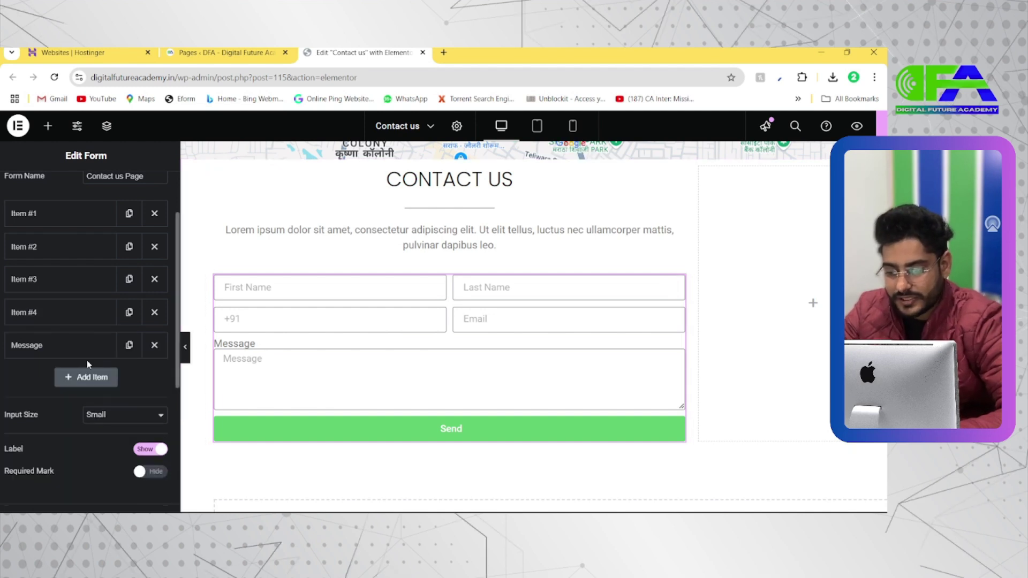
Add another new field to the contact form
click(86, 376)
scroll(74, 410, down, 2)
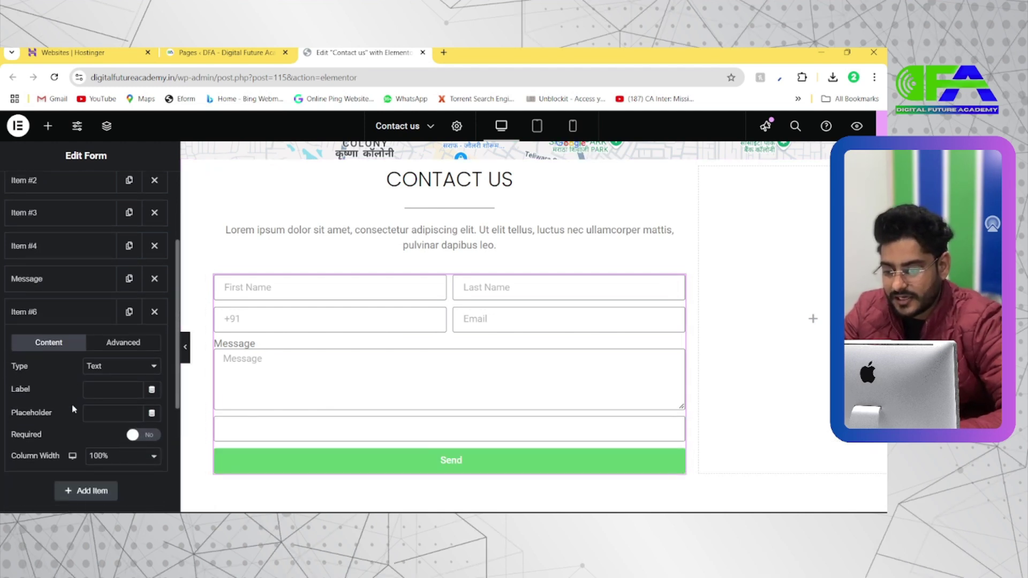
click(97, 414)
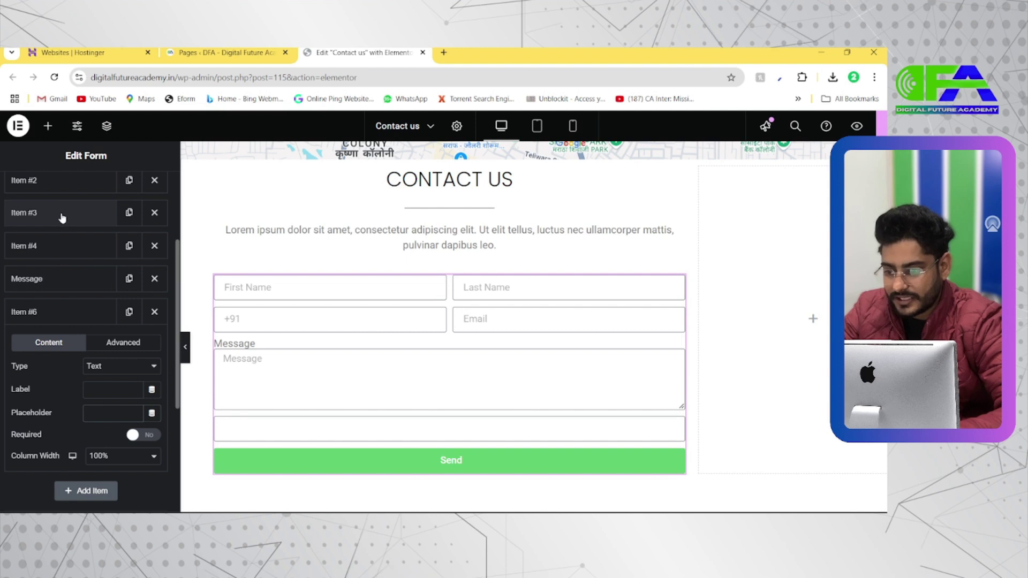
Change the +91 phone field's type to Tel, leaving the Email field as Email type
click(86, 213)
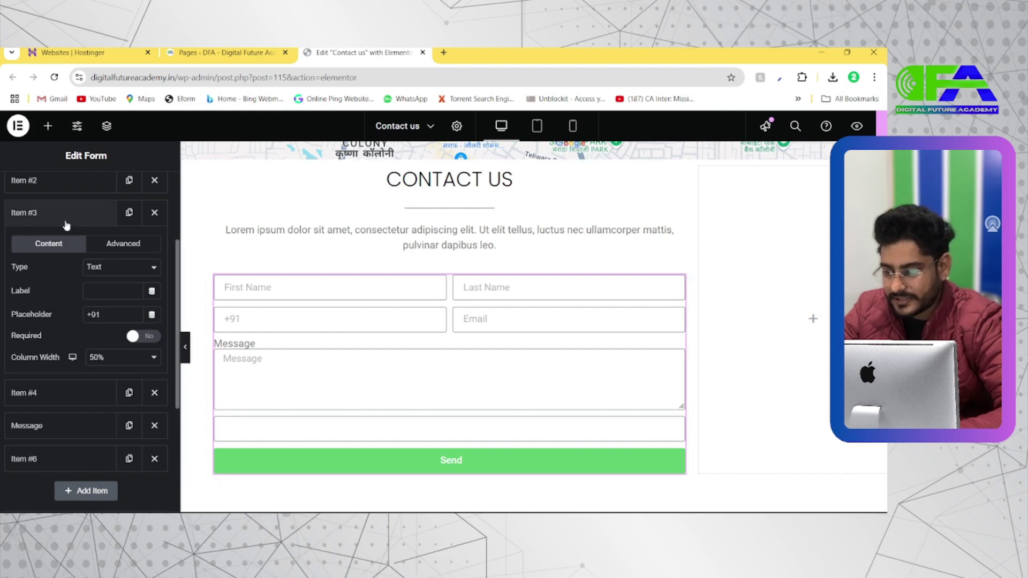
click(121, 268)
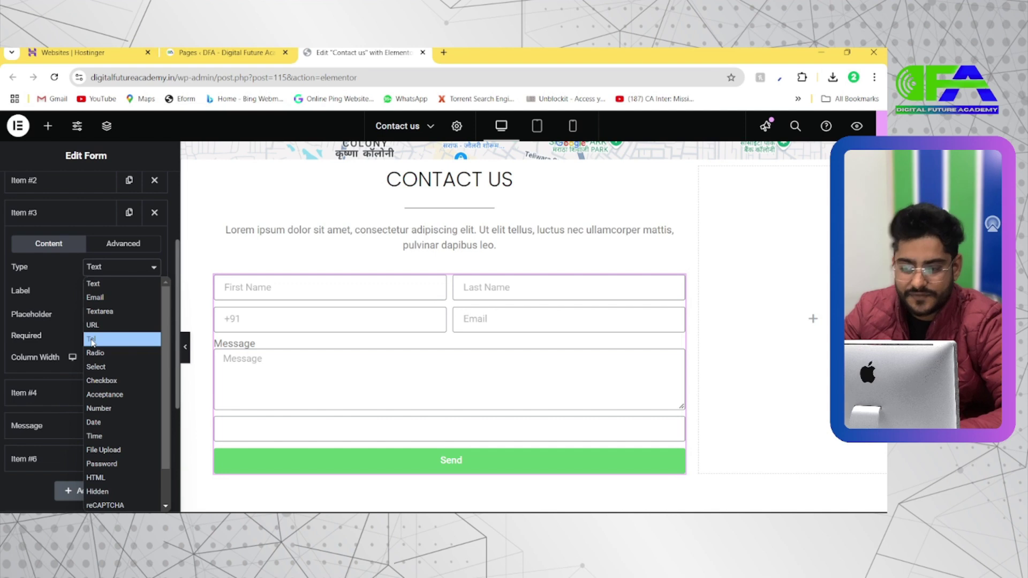
click(92, 340)
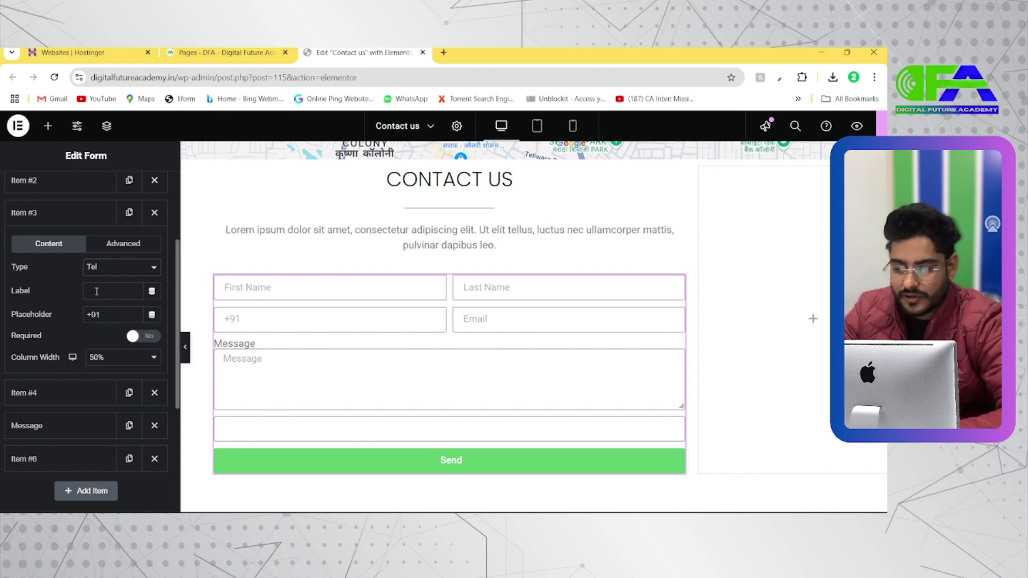
click(81, 215)
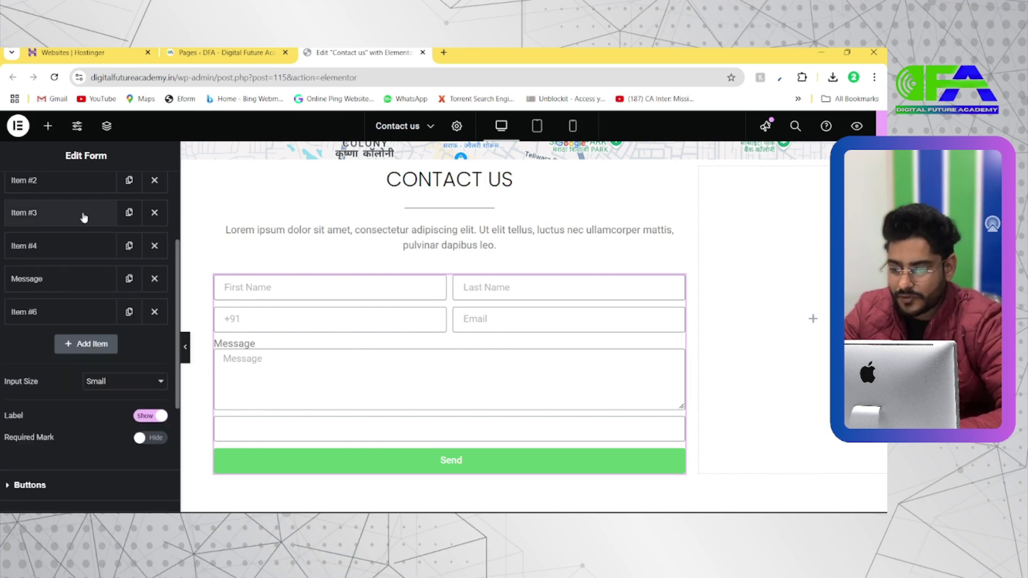
click(70, 253)
click(113, 302)
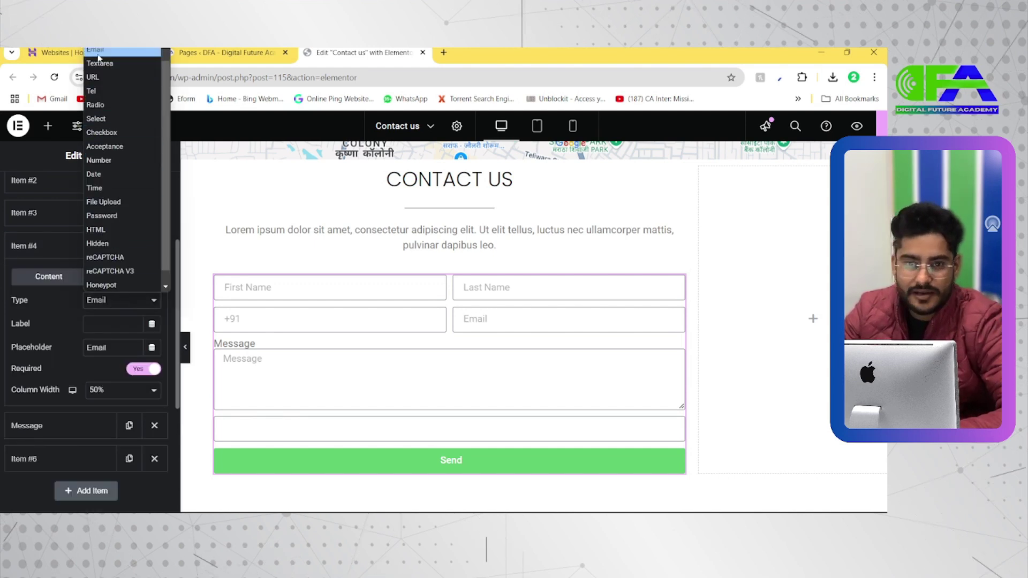
click(98, 54)
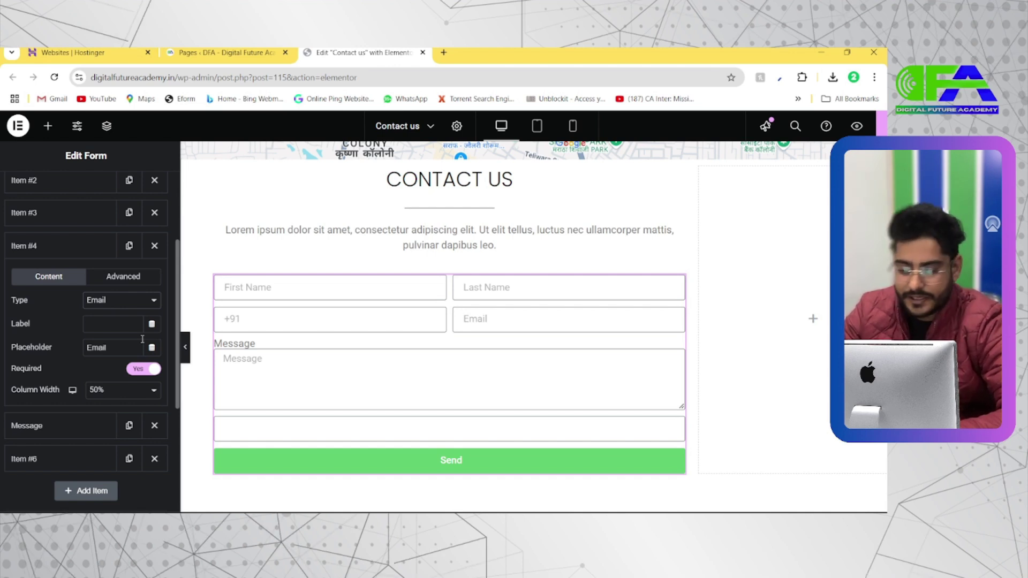
click(75, 248)
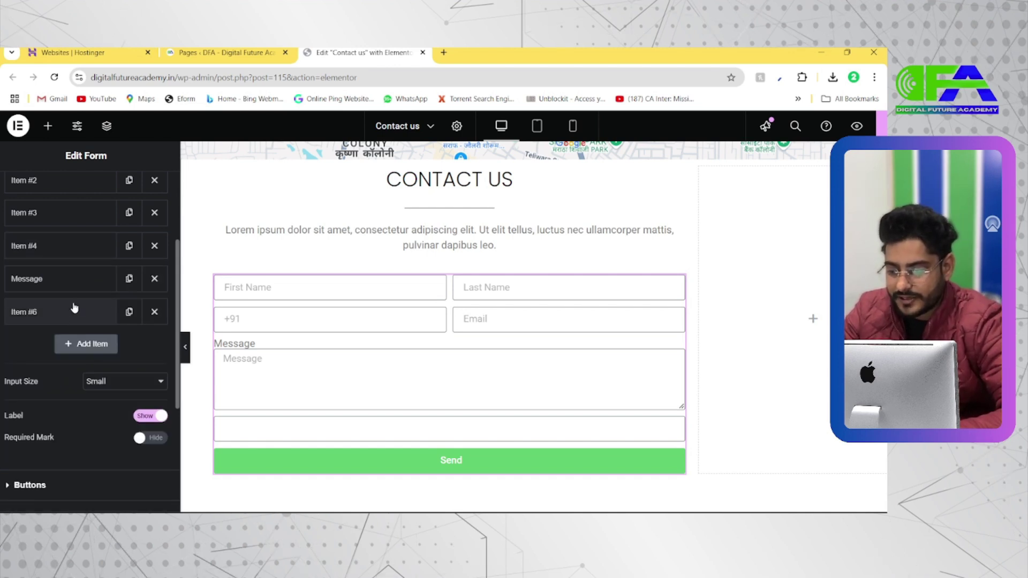
Move the new empty field above the Message field and open its type choices
click(72, 321)
click(70, 321)
drag(70, 321, 70, 284)
click(71, 285)
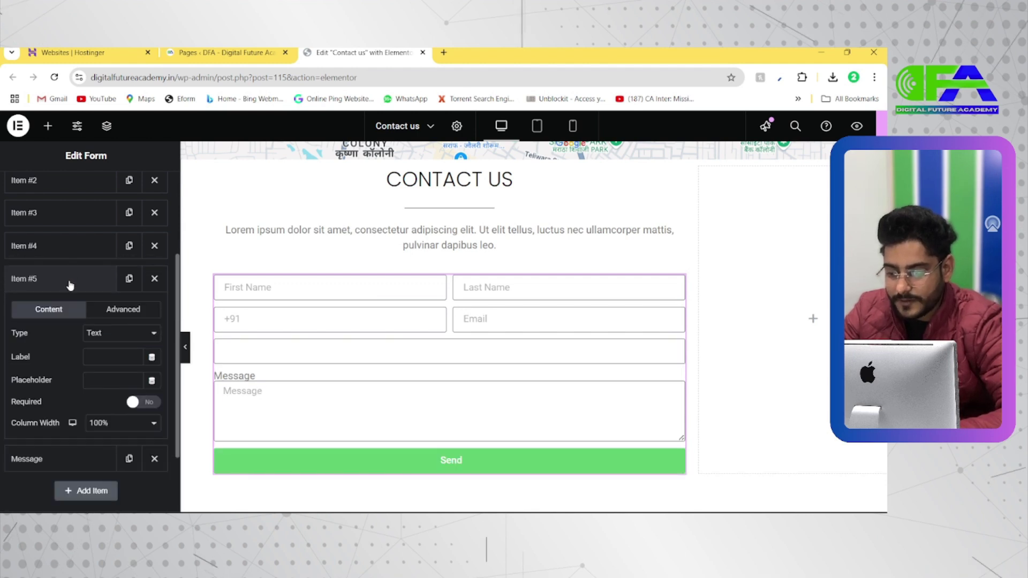
click(111, 338)
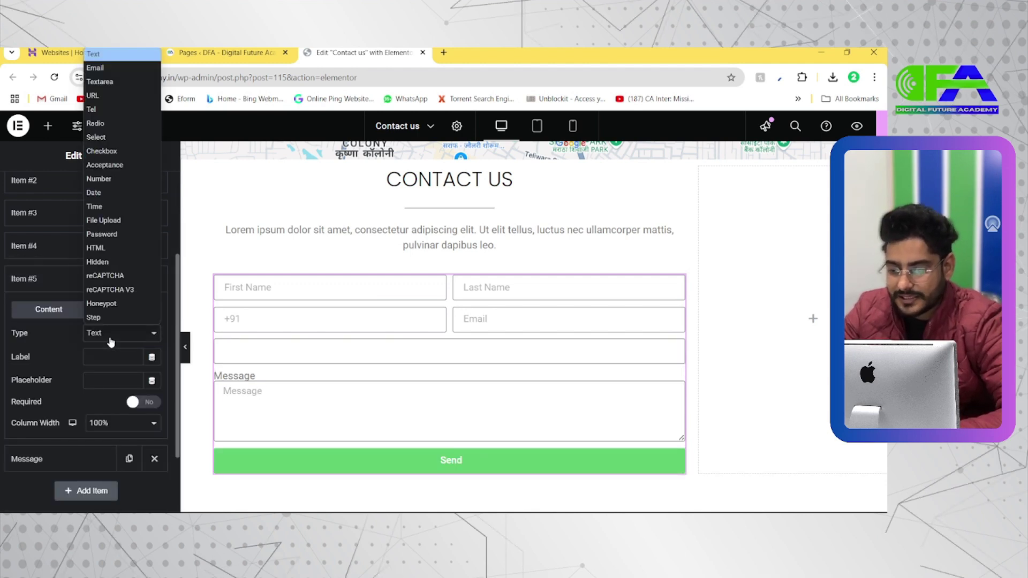
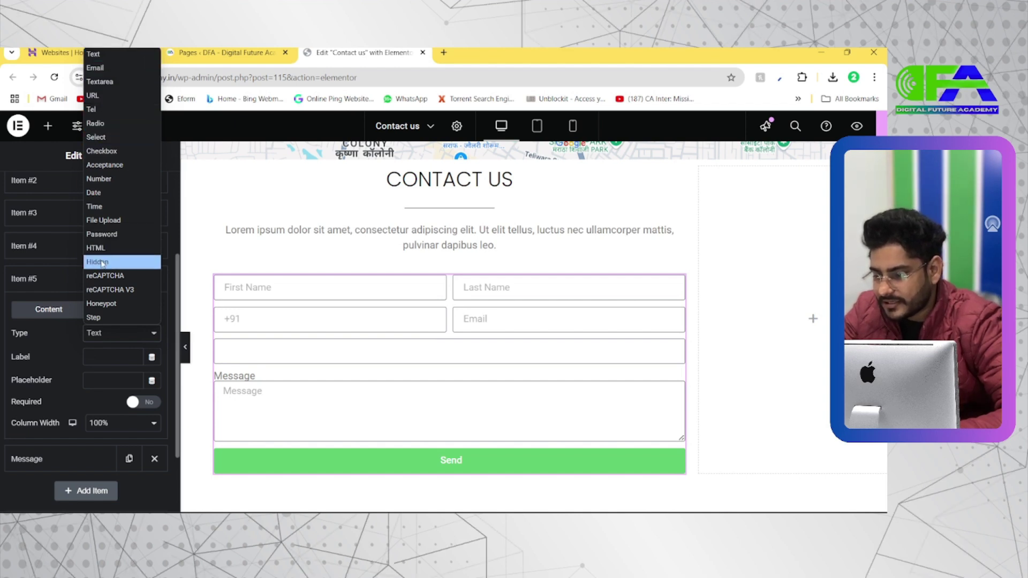
Keep the new field as Text with placeholder 'City' and a 50% column width
click(93, 54)
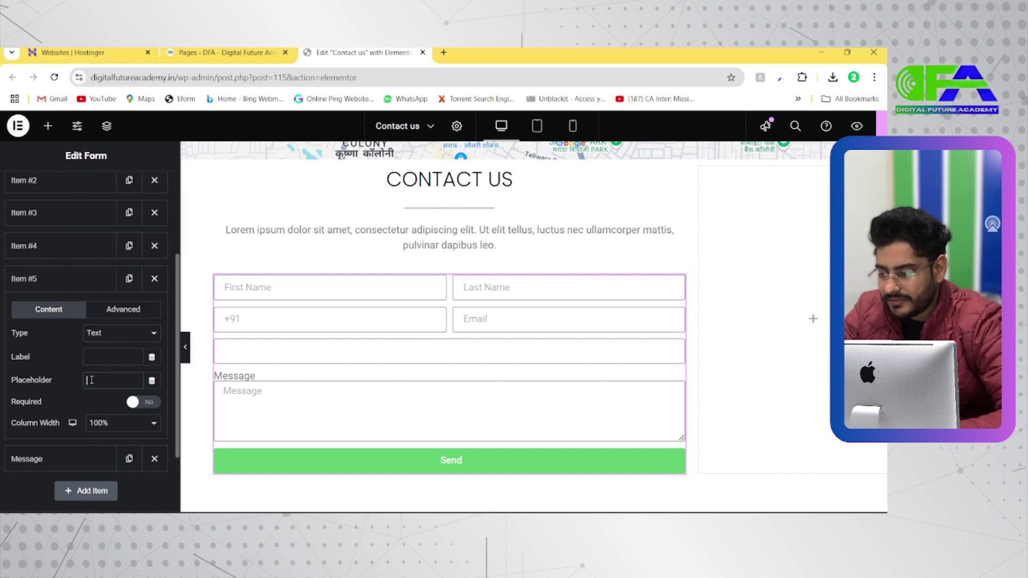
text(Cit)
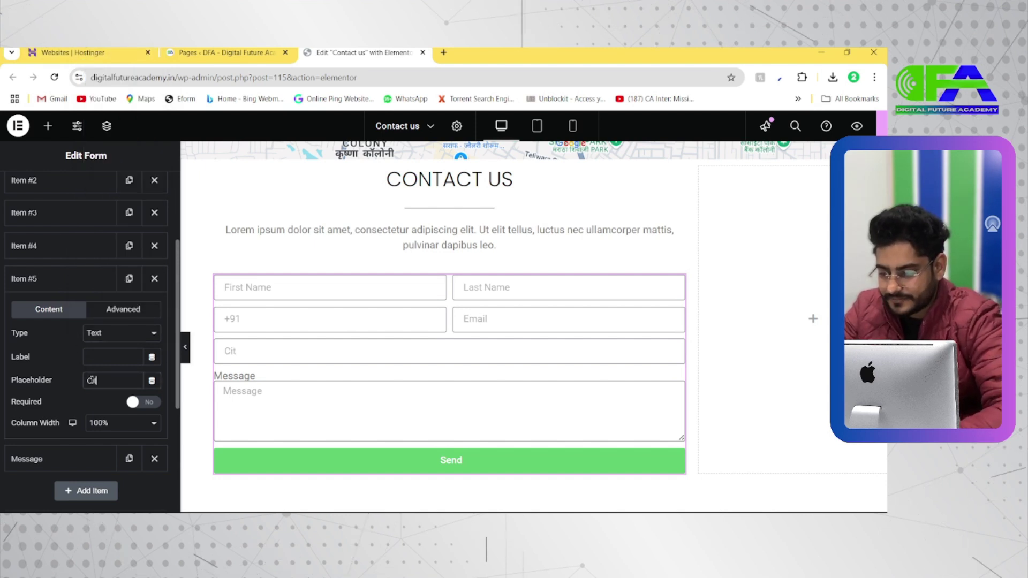
text(y)
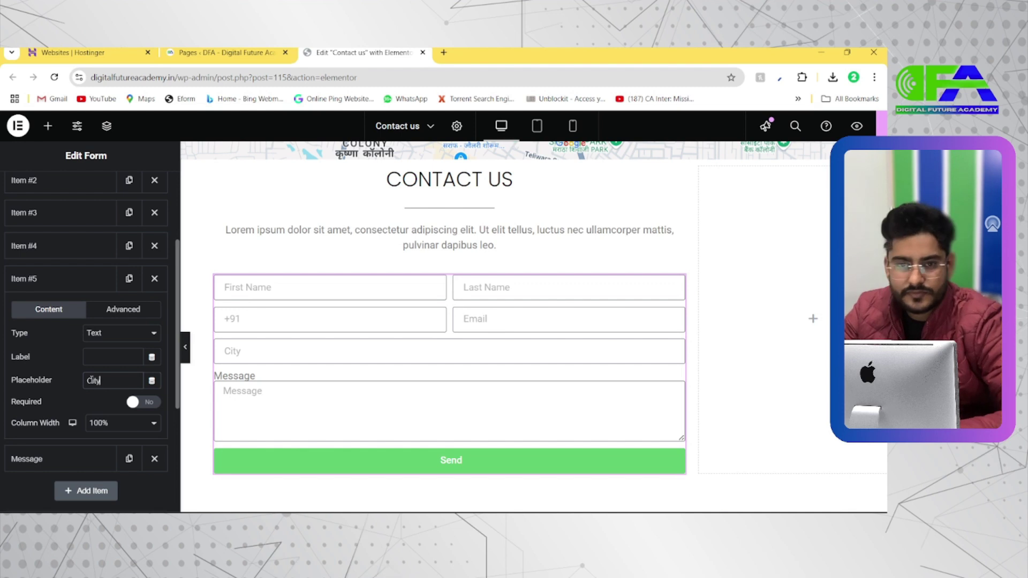
text( / VPO)
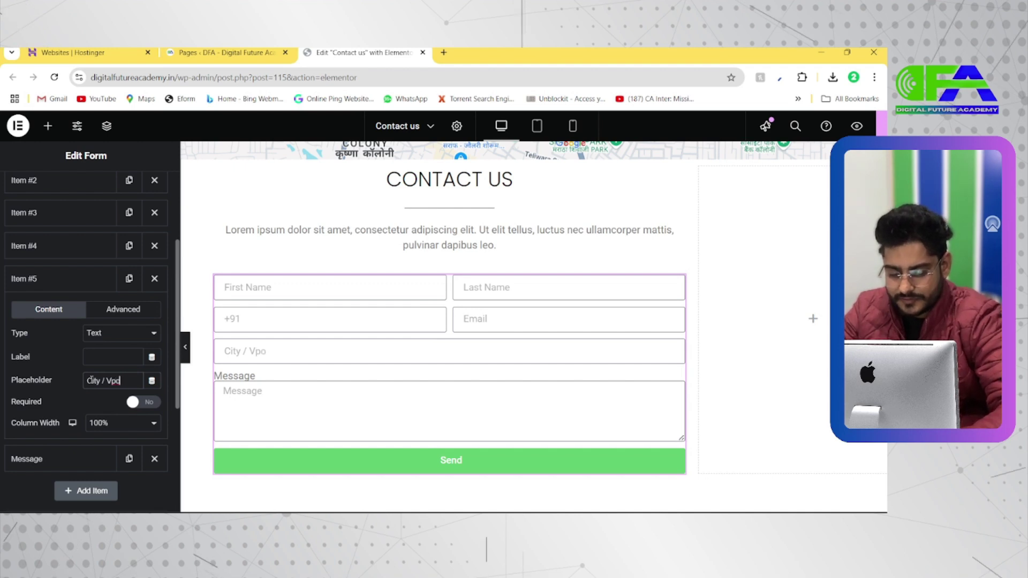
key(BackSpace)
key(BackSpace)
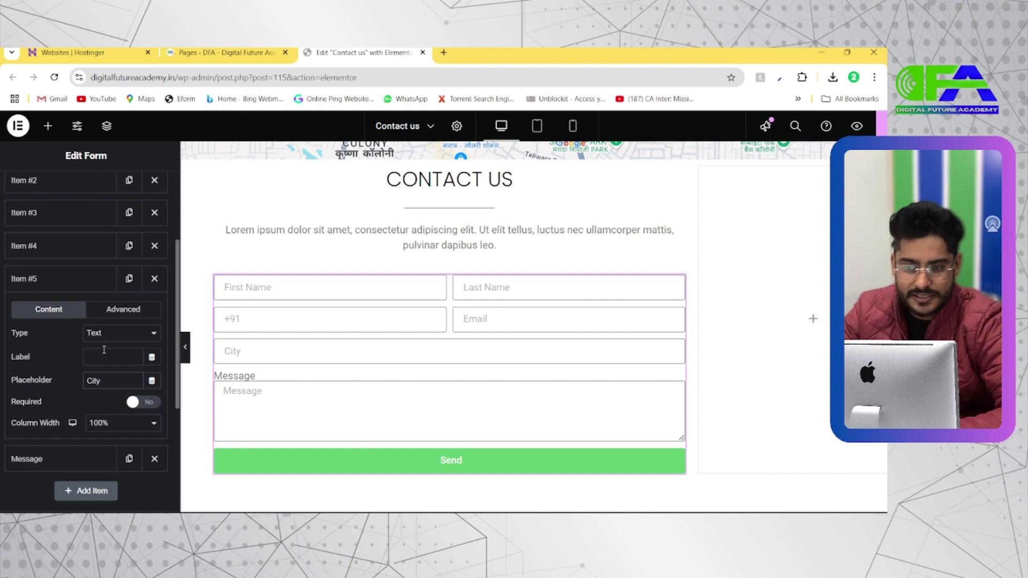
click(102, 422)
click(110, 312)
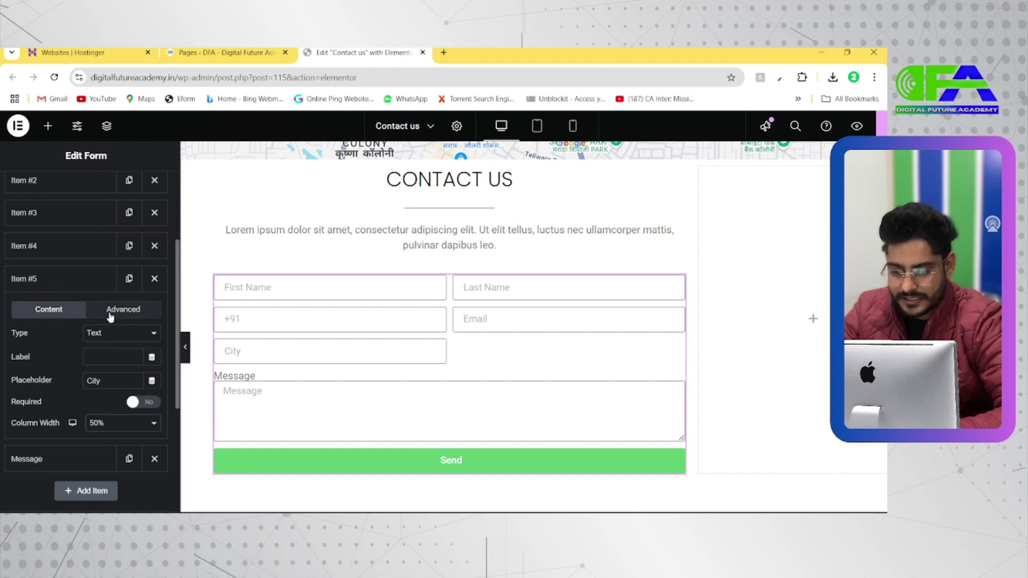
click(65, 279)
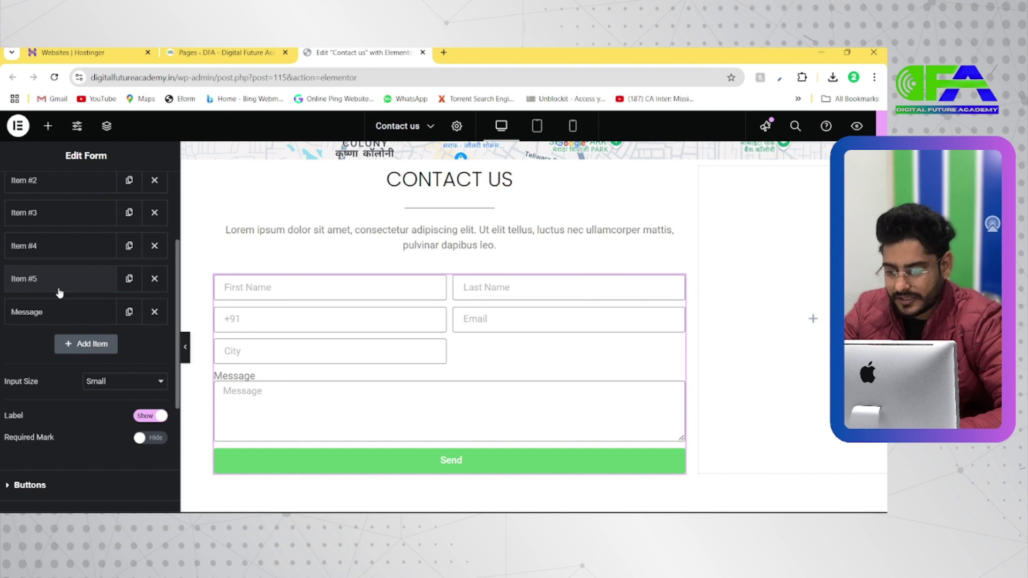
Add a seventh field below Message and set its type to Select
click(85, 344)
scroll(110, 382, down, 1)
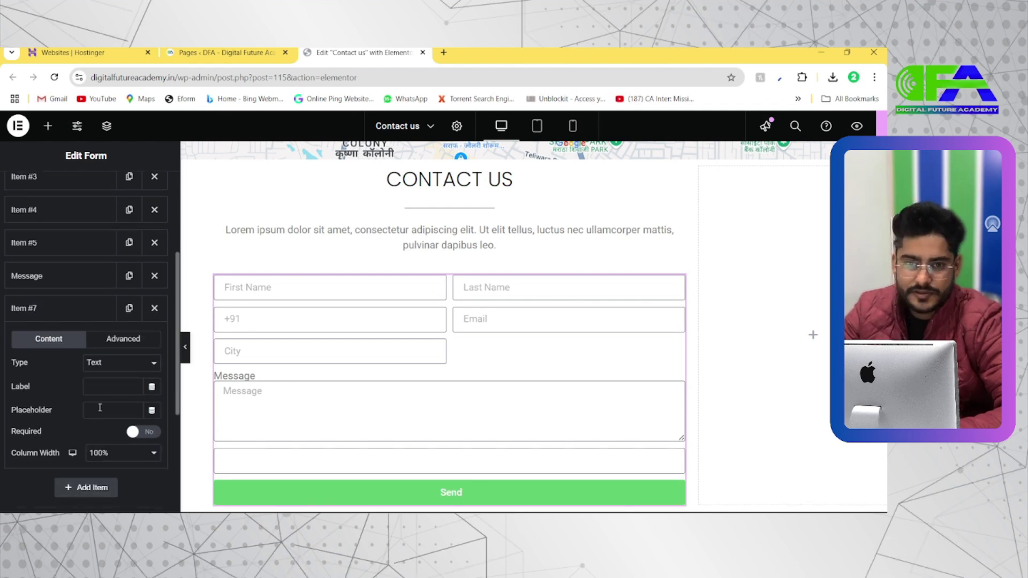
click(106, 364)
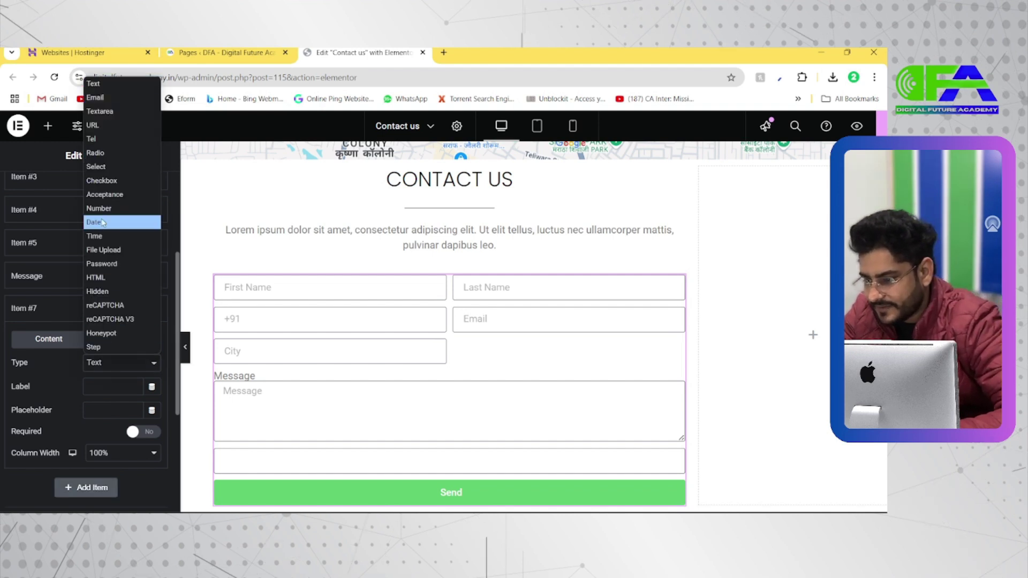
click(103, 169)
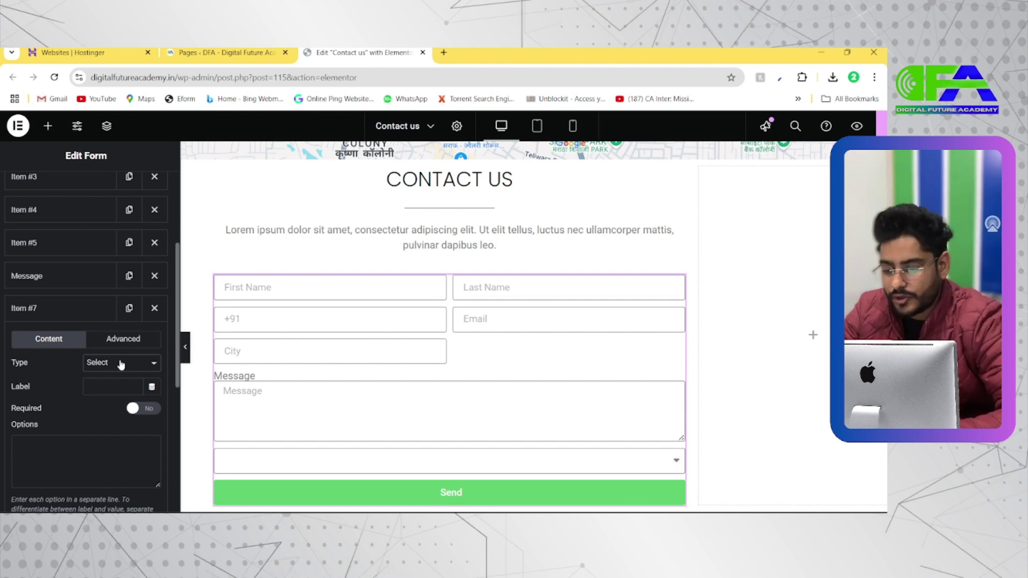
click(121, 365)
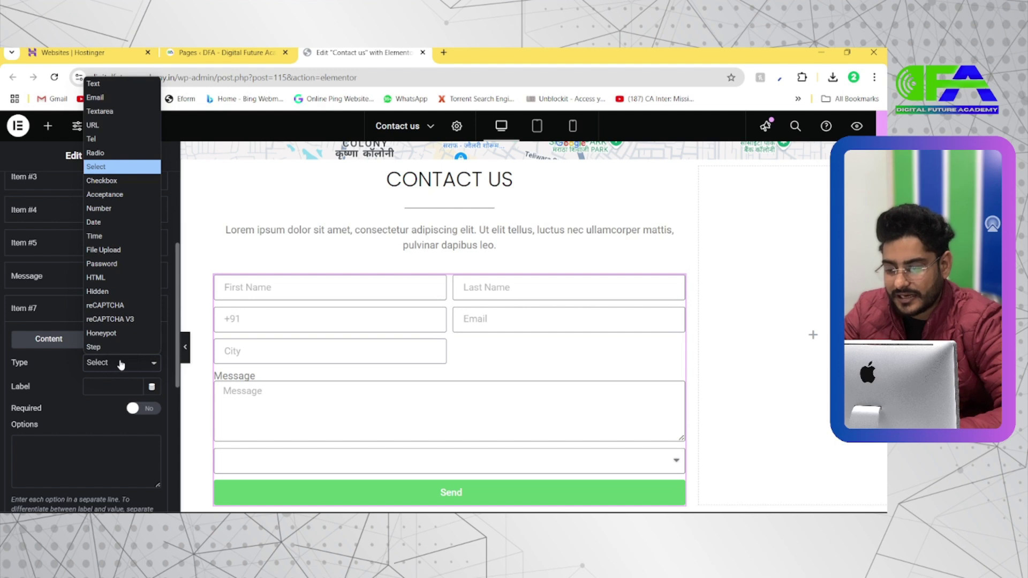
click(121, 365)
scroll(30, 384, down, 1)
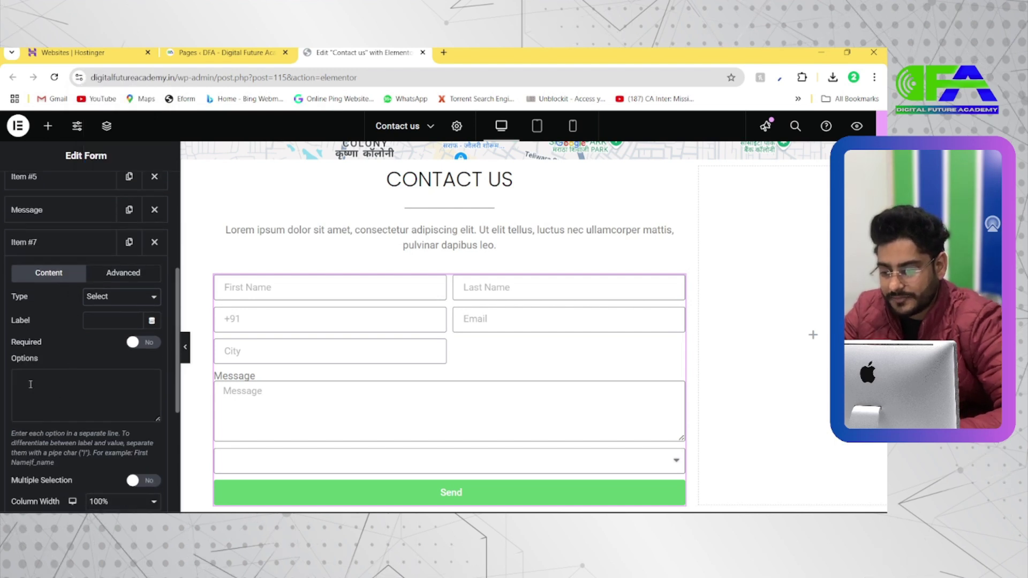
Make the dropdown required and add options Wordpress Design, Elementor, Website Design, Graphics Design
click(134, 344)
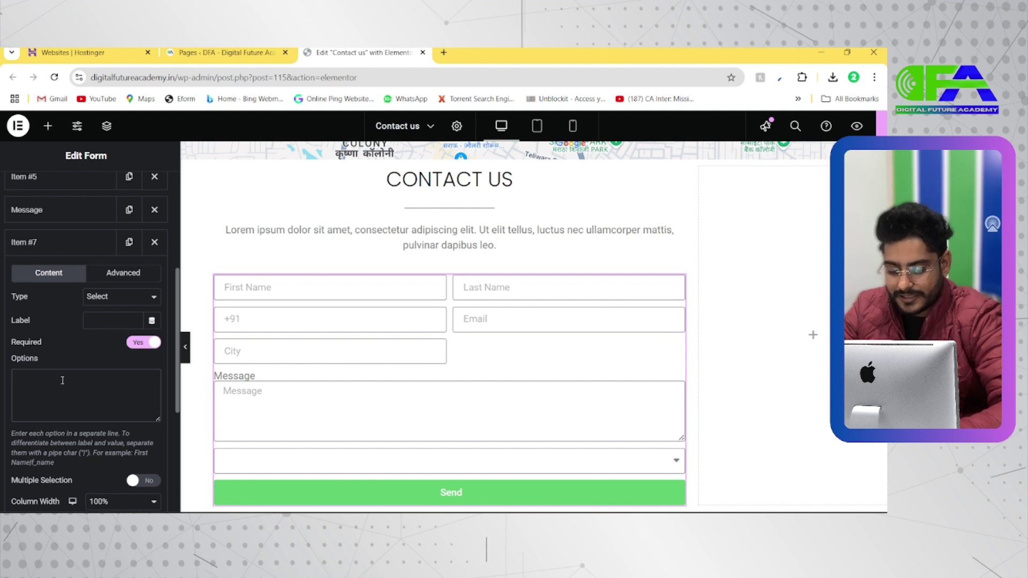
click(63, 380)
text(W)
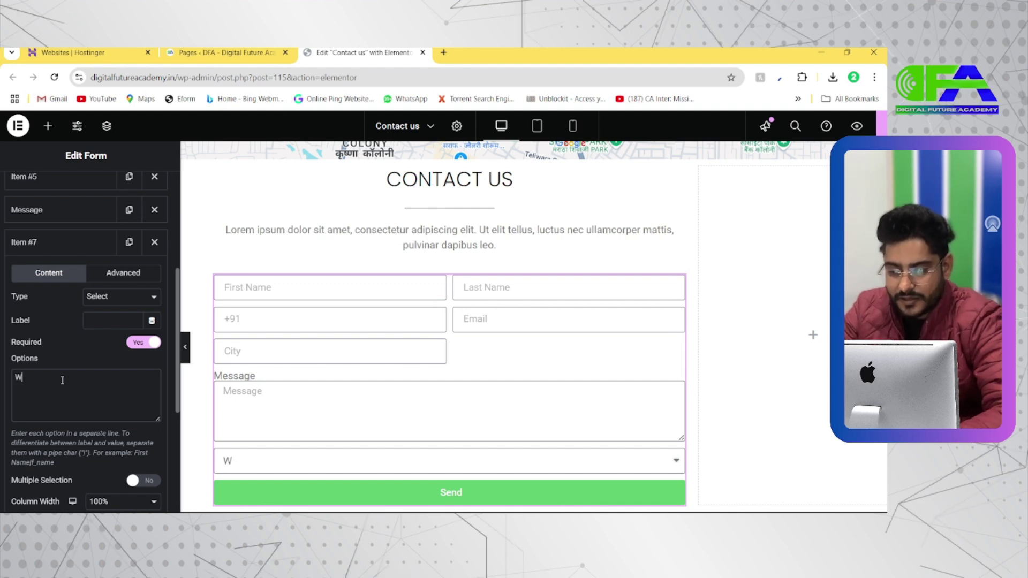
text(erdpte)
key(BackSpace)
key(BackSpace)
text(ress)
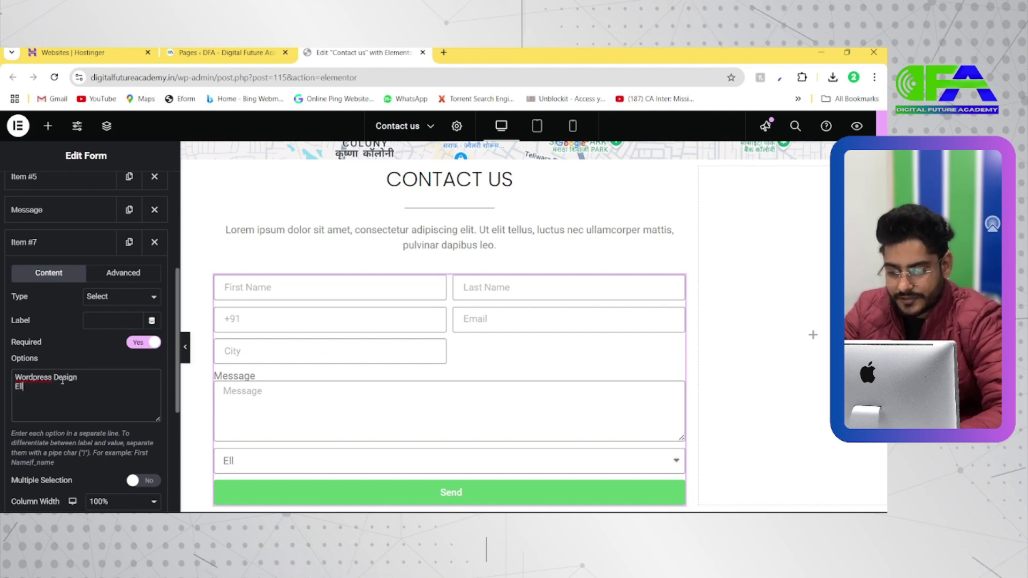
text(Design Elementor )
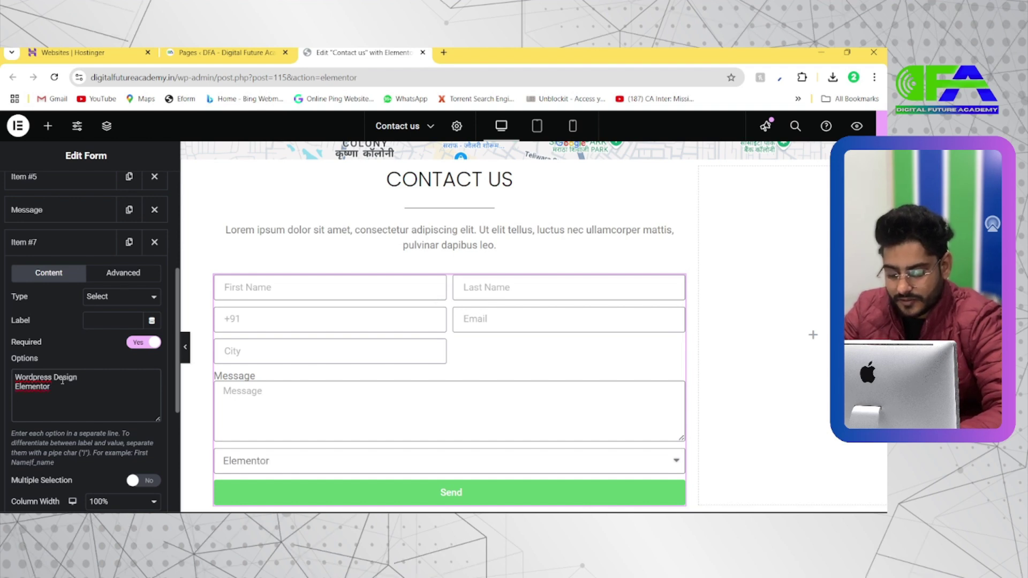
text(Website Desig)
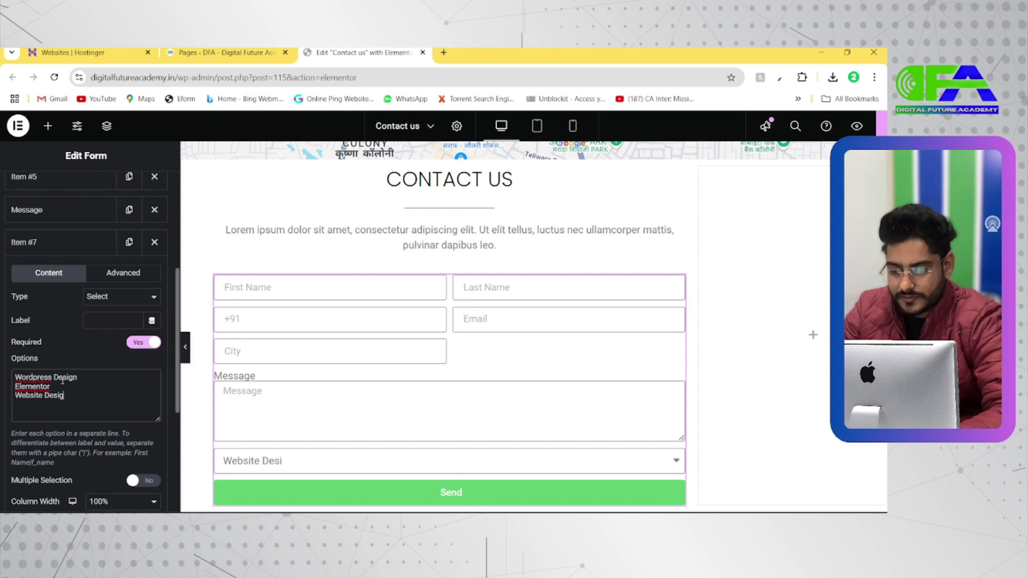
text(n)
key(Return)
text(Graphics)
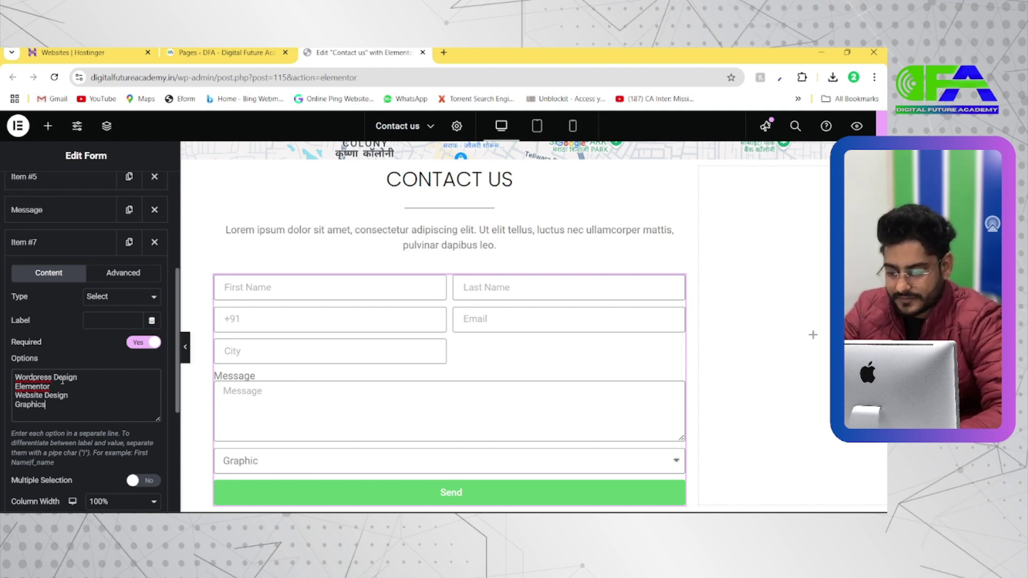
text( Design)
key(Return)
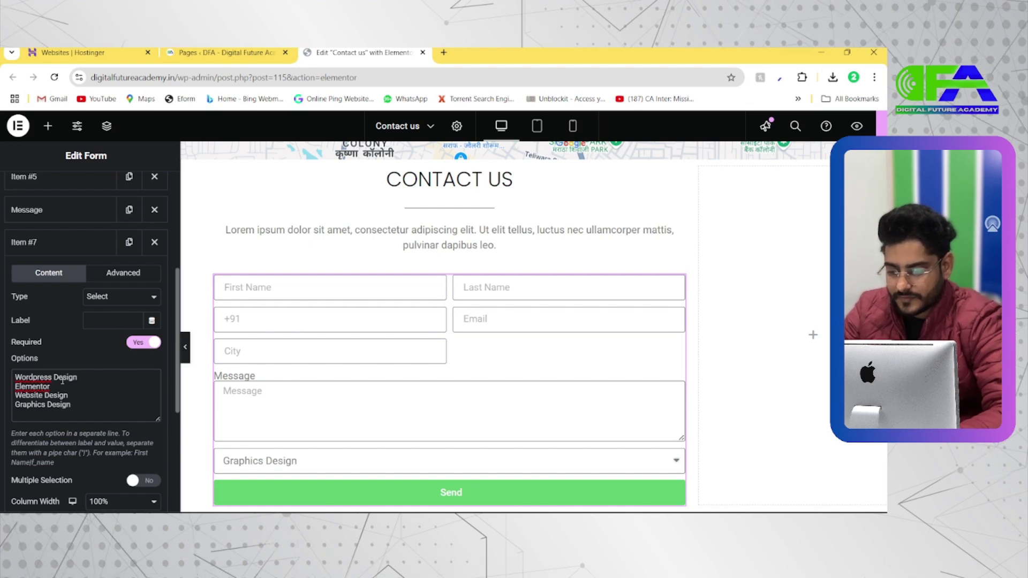
Add options SEO, SEM, SMO, PPC, Native Ads, Google Certification and Affiliate Marketing
text(S )
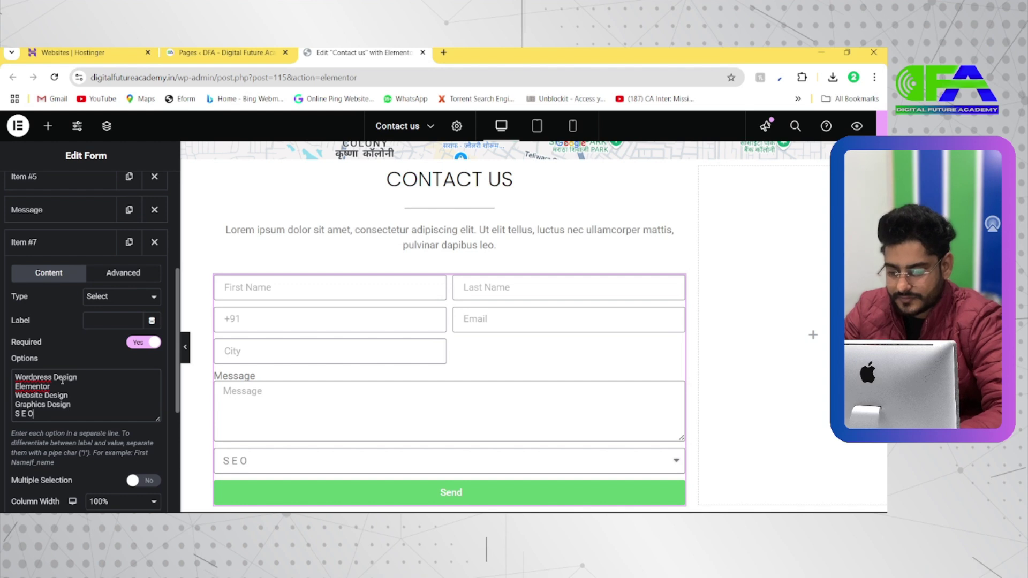
text(E O)
key(Return)
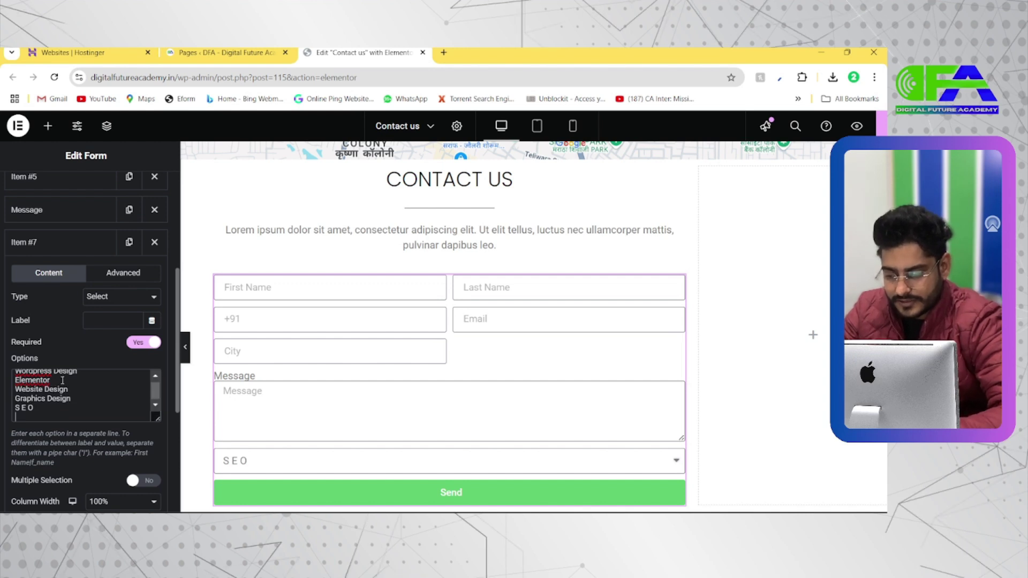
text(SEM)
key(Return)
text(S)
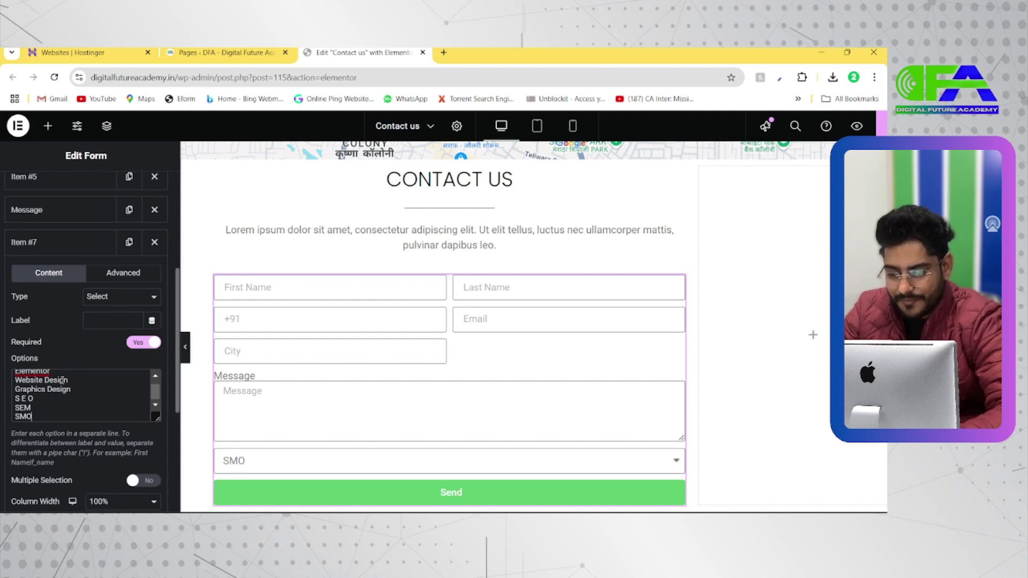
text(MO)
key(Return)
text(PPC)
key(Return)
text(NAtive Ads)
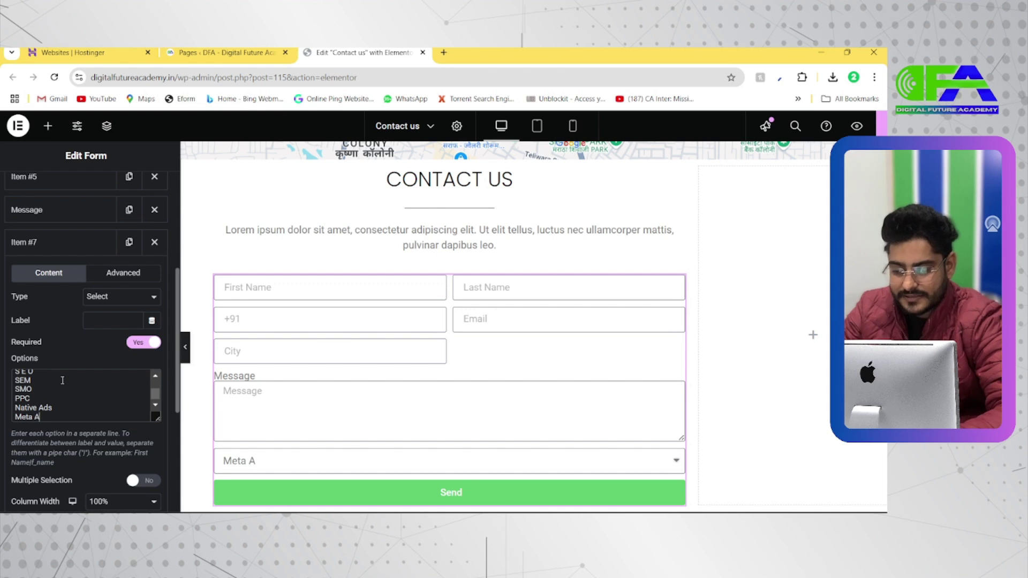
key(Return)
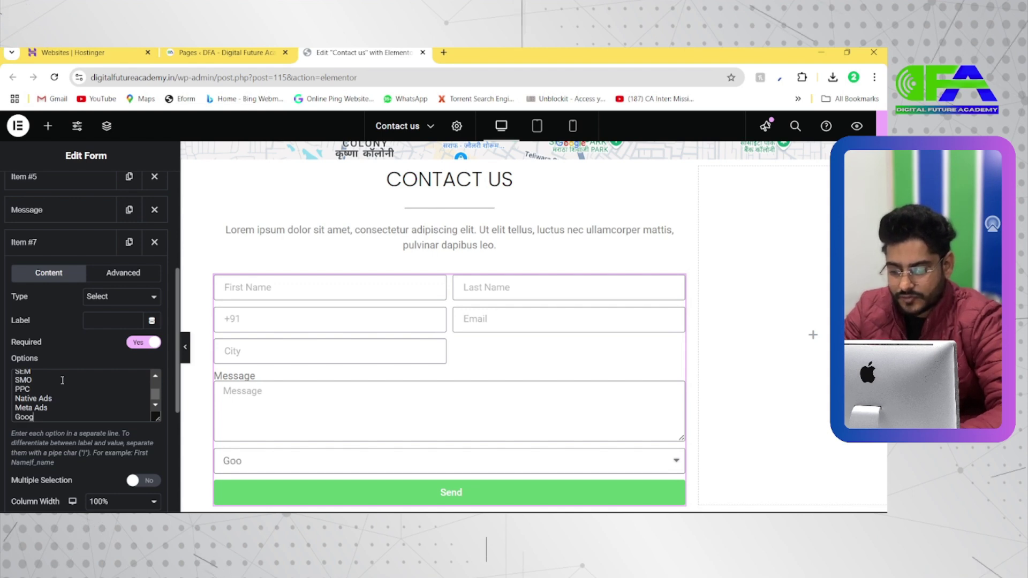
text(Google Certi)
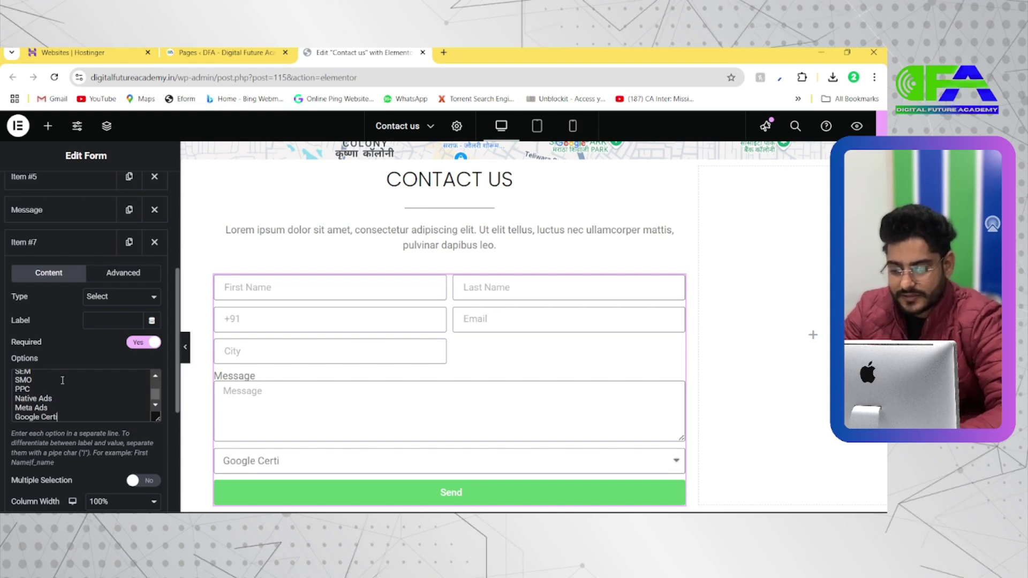
text(fication)
key(Return)
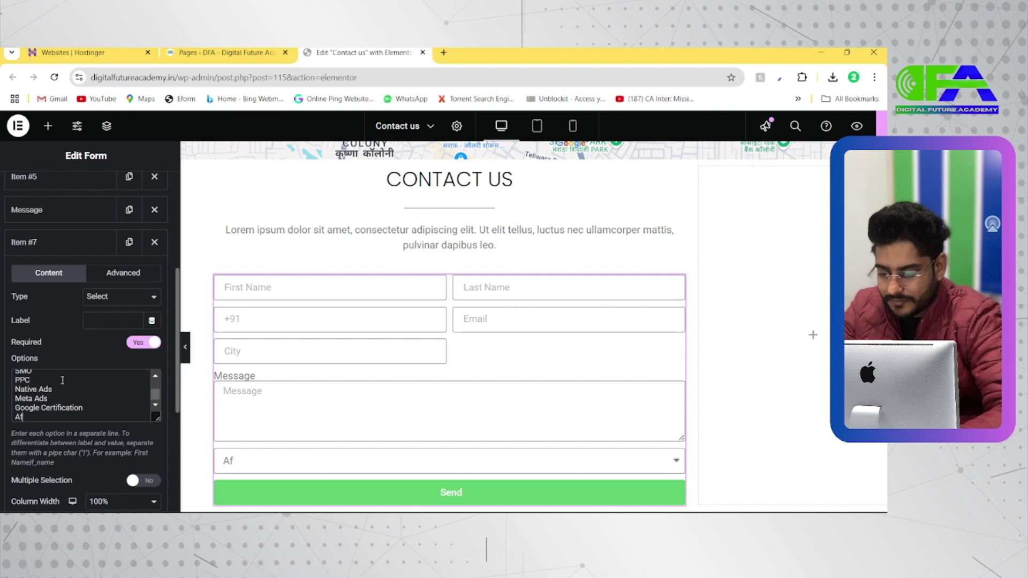
text(Affiliate Marketing)
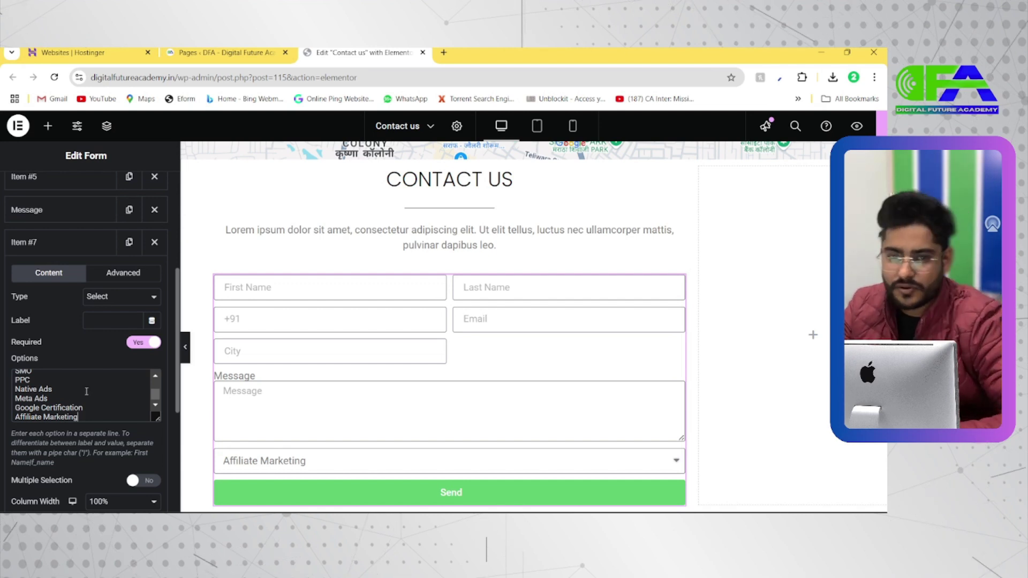
scroll(105, 391, up, 4)
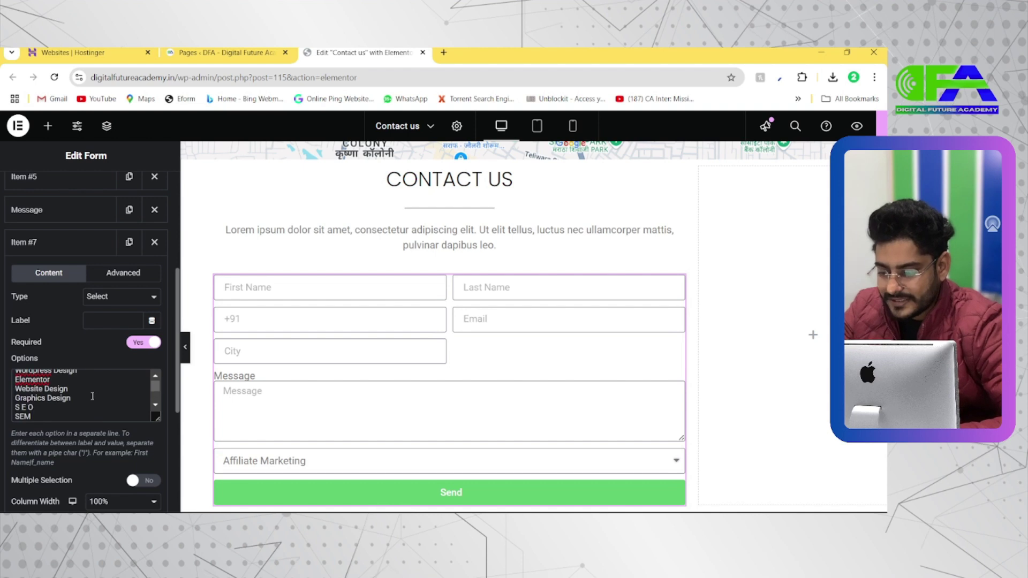
Set the course dropdown to 50% width and drag it above the Message item
scroll(92, 395, down, 4)
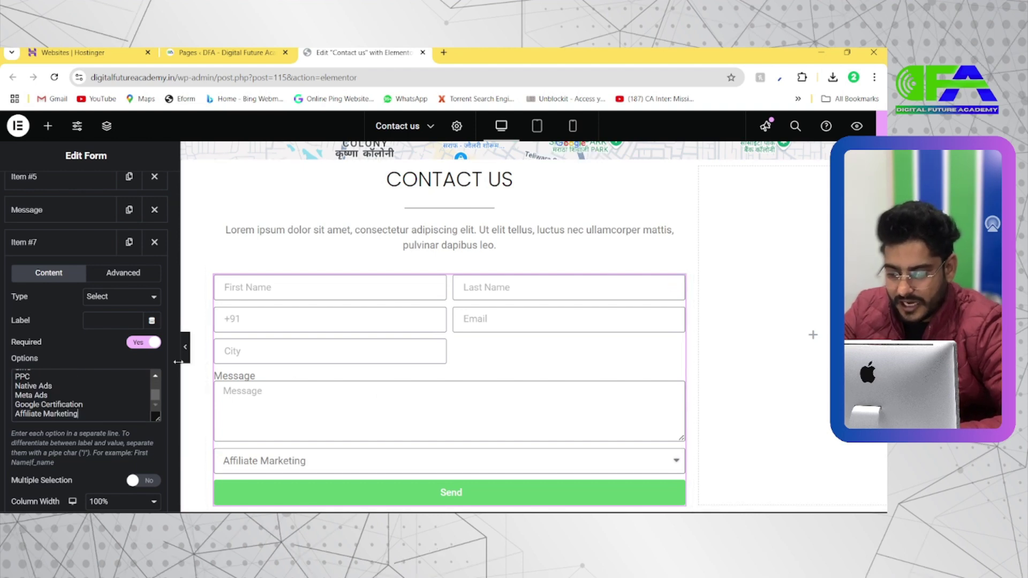
scroll(109, 386, down, 2)
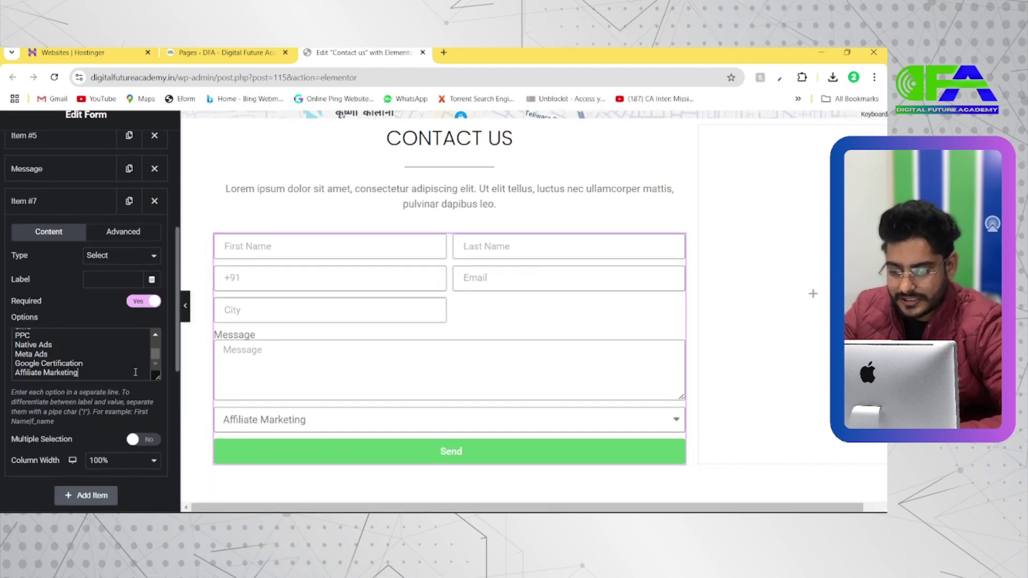
scroll(163, 362, up, 2)
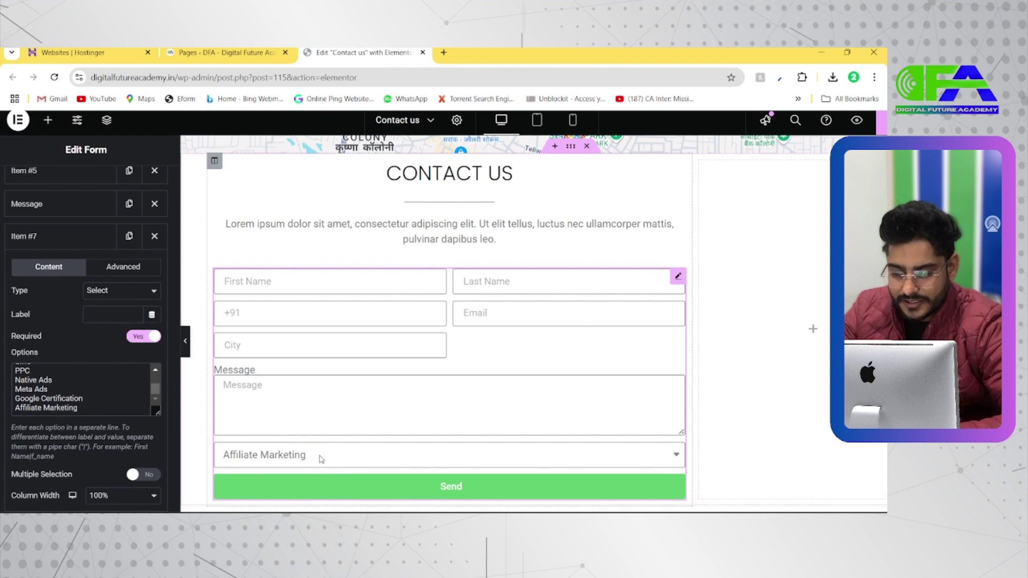
scroll(119, 427, down, 3)
click(117, 420)
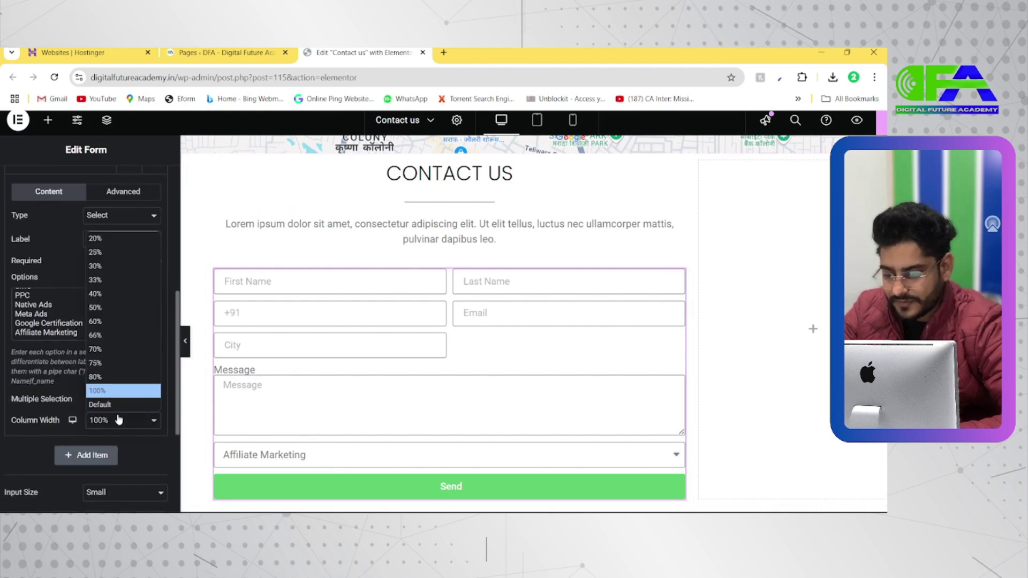
click(102, 307)
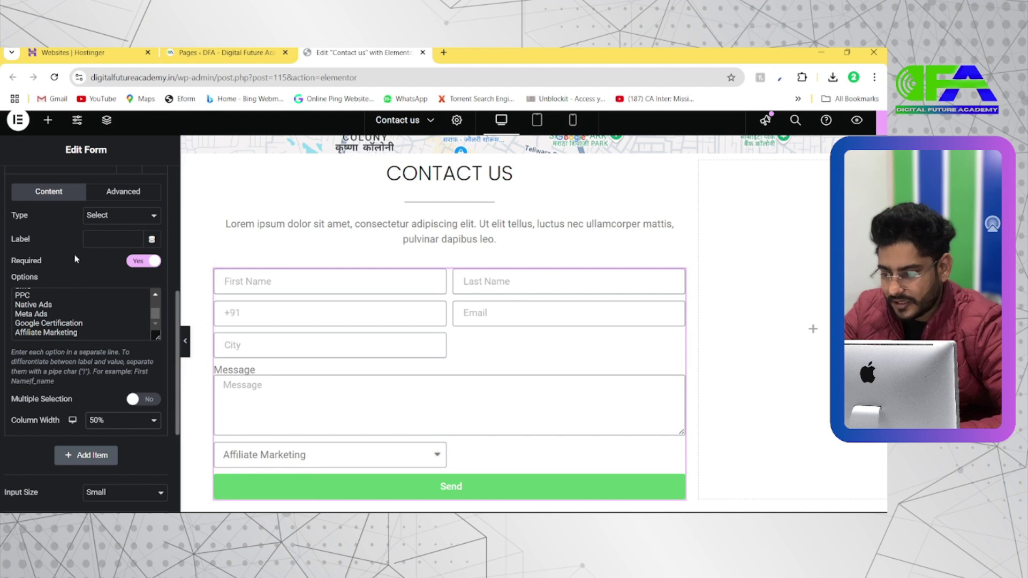
scroll(75, 260, up, 2)
click(65, 273)
drag(64, 276, 64, 237)
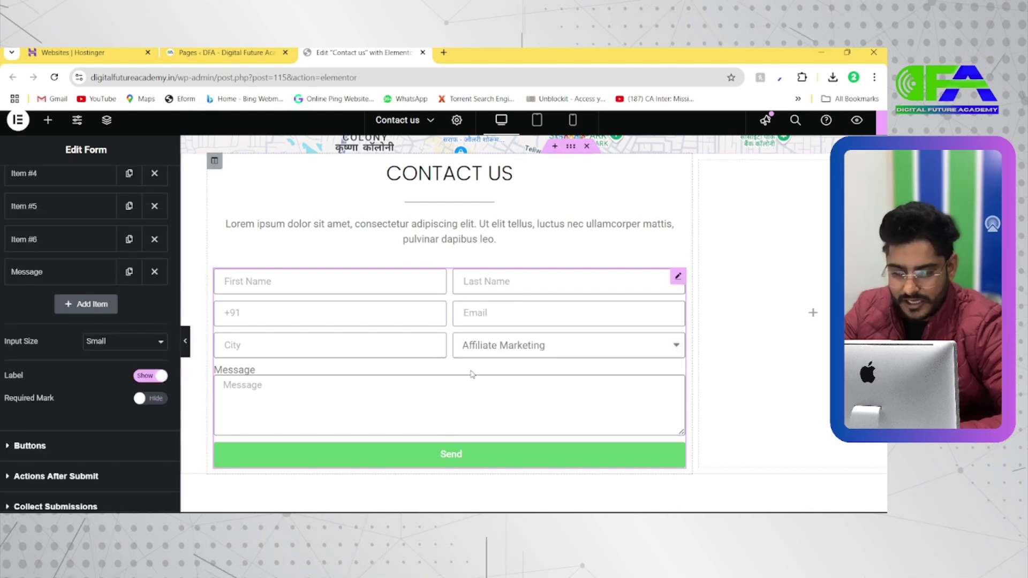
scroll(531, 346, down, 2)
Pick Wordpress Design, Elementor, Graphics Design, SEO, SEM, SMO, then PPC in the preview dropdown
click(583, 283)
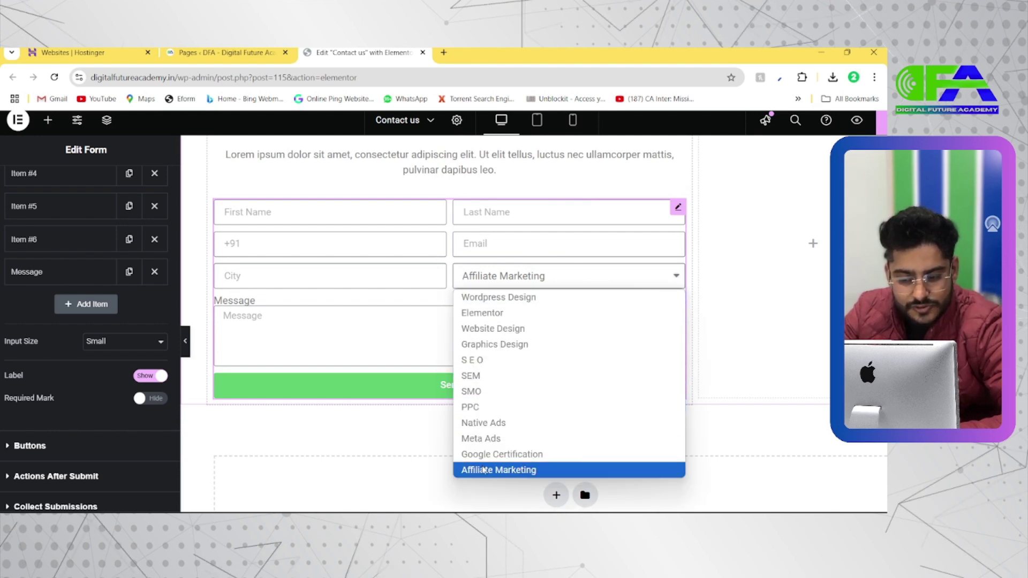
click(494, 303)
click(501, 279)
click(500, 312)
click(504, 279)
click(494, 344)
click(498, 278)
click(474, 359)
click(505, 278)
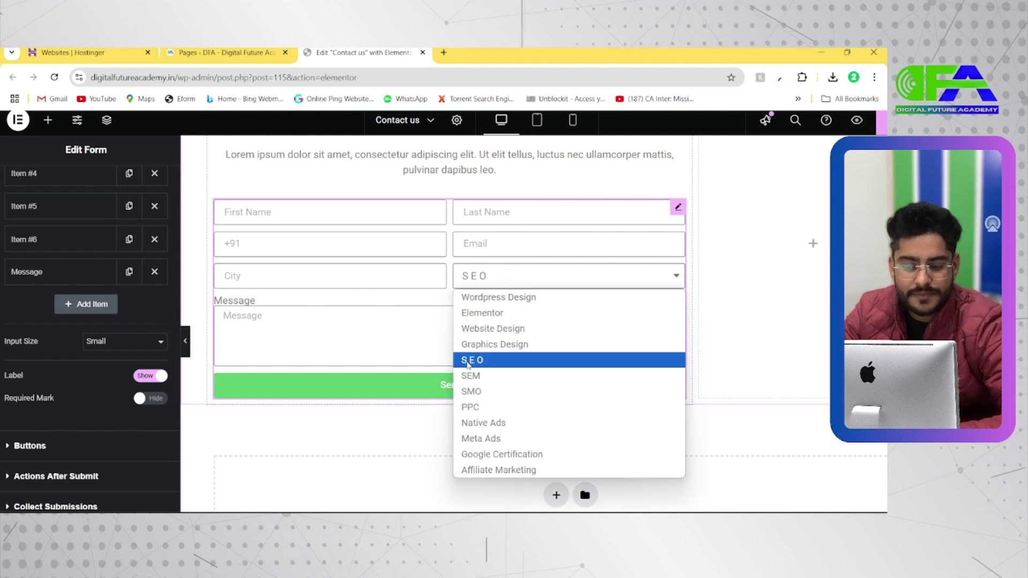
click(484, 375)
click(503, 279)
click(484, 391)
click(504, 280)
click(472, 405)
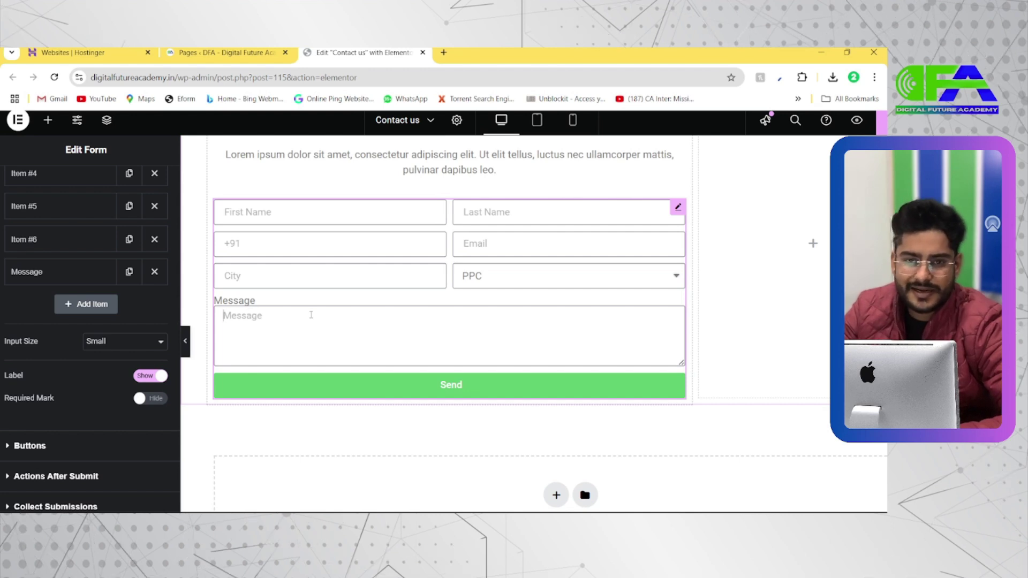
Try the form's Input Size at Extra Small, Medium, Large, then Extra Small again
scroll(311, 315, up, 1)
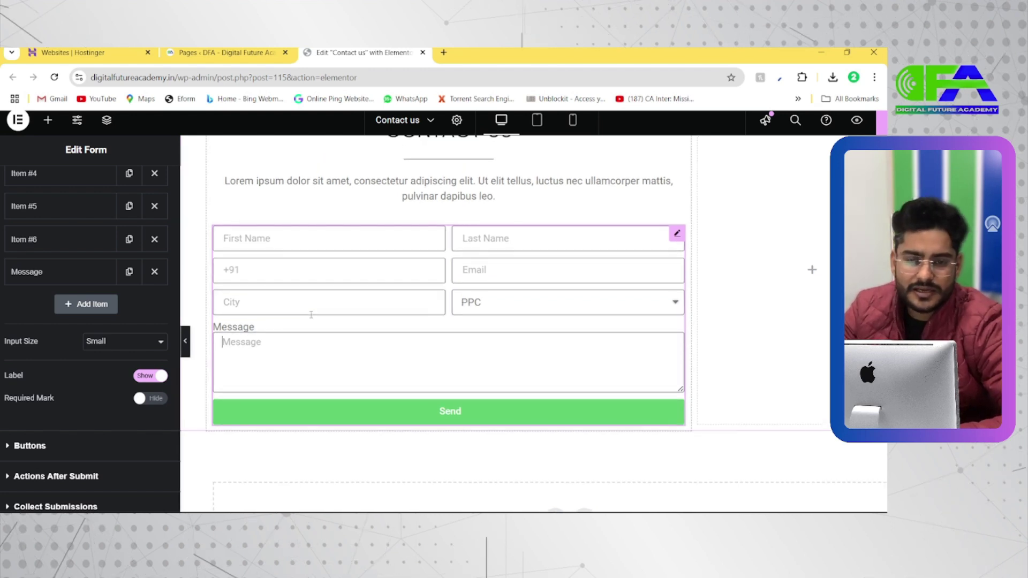
scroll(311, 315, up, 3)
scroll(311, 315, down, 5)
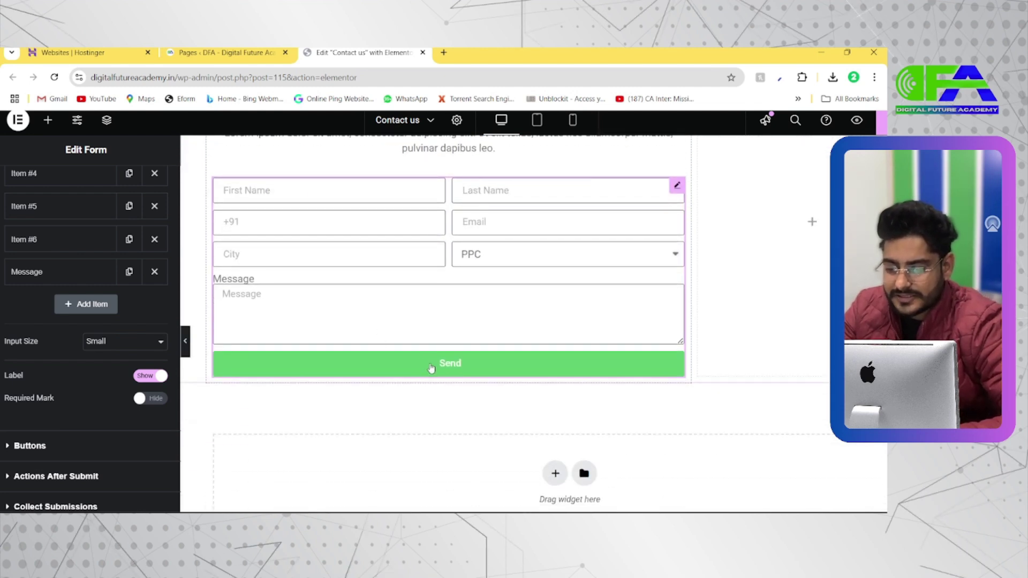
click(135, 349)
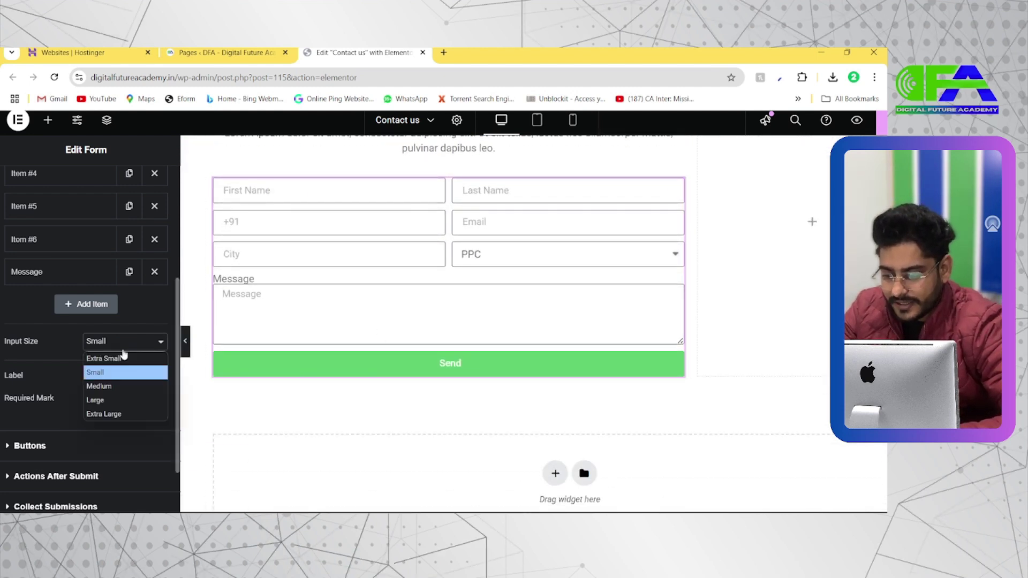
click(117, 356)
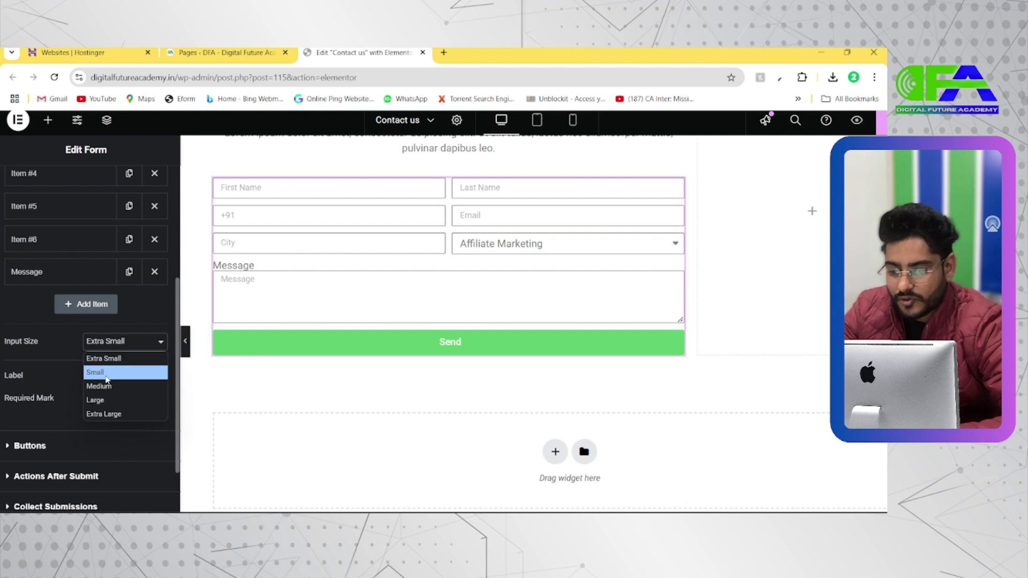
click(104, 384)
click(111, 345)
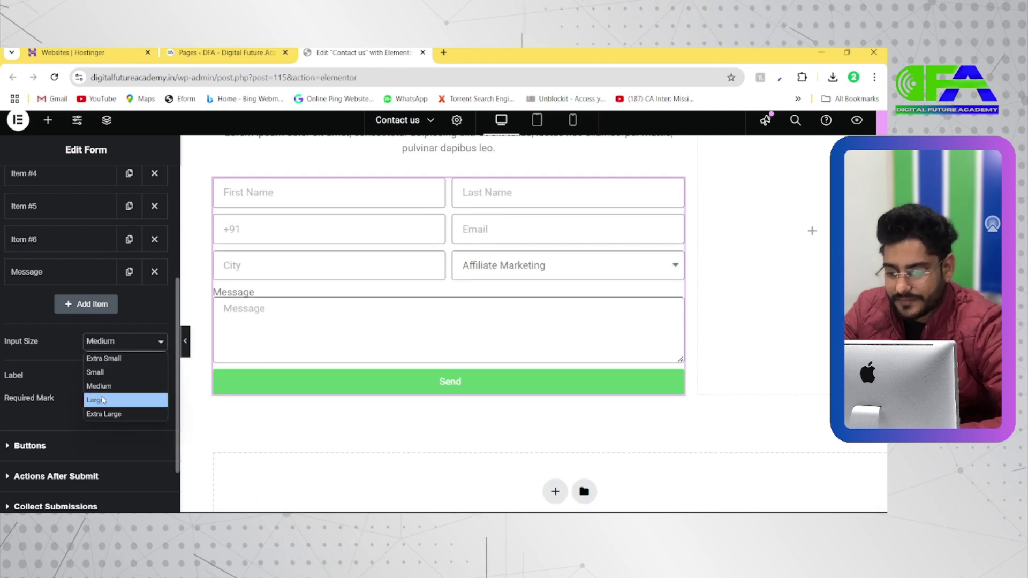
click(104, 398)
click(113, 347)
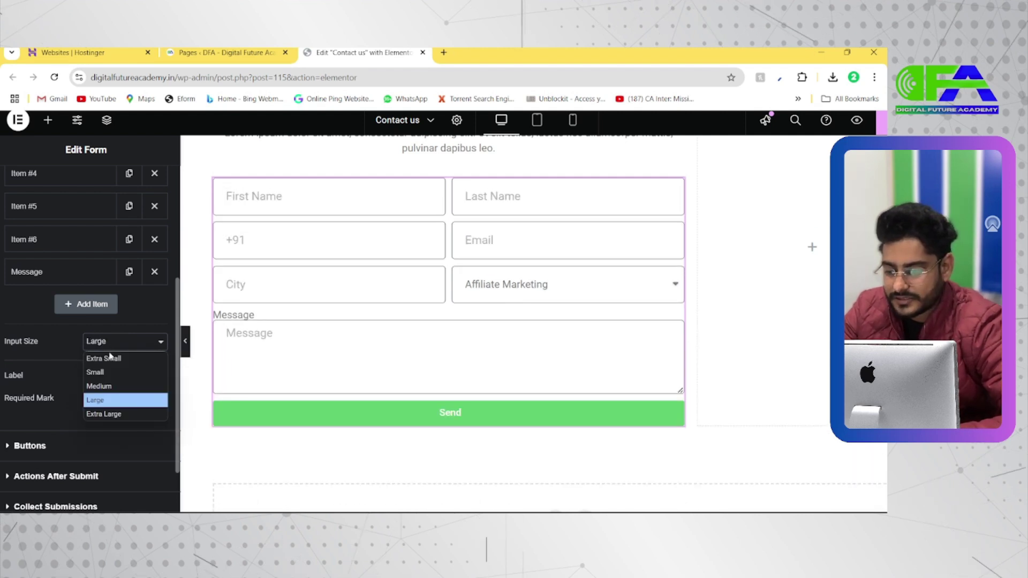
click(107, 357)
click(114, 346)
Return Input Size to Small and toggle the field labels to Hide
click(107, 372)
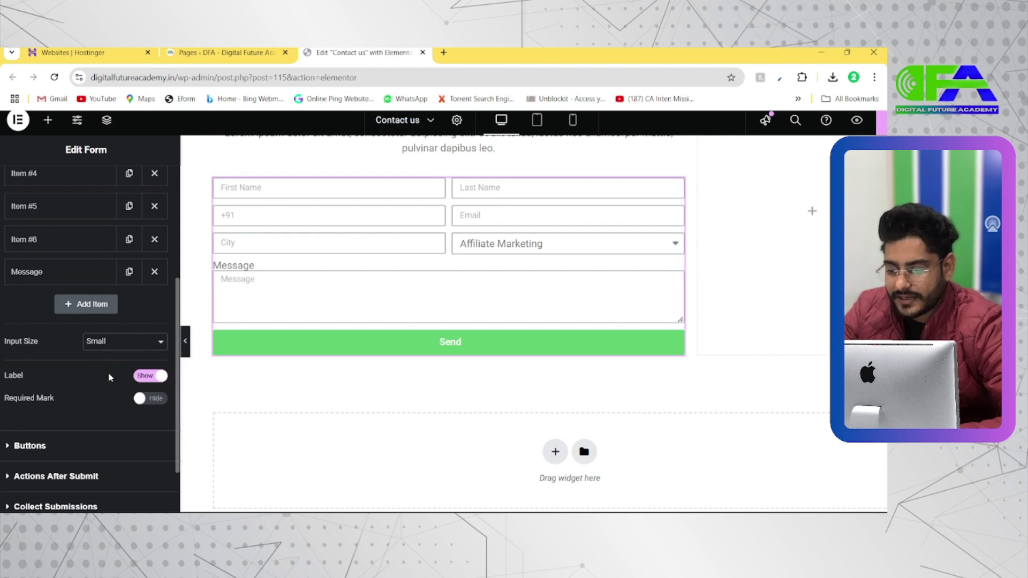
click(148, 377)
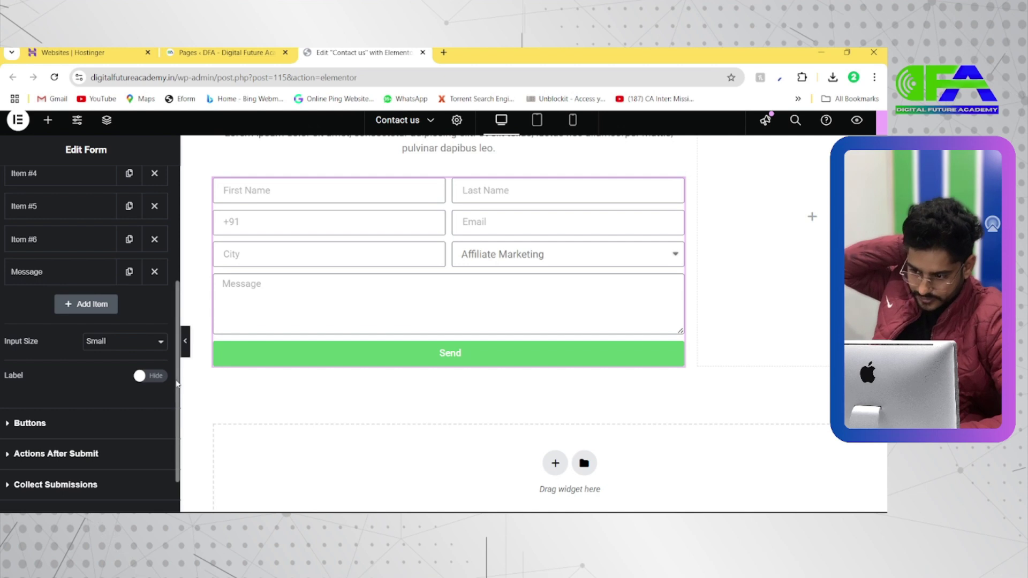
click(150, 377)
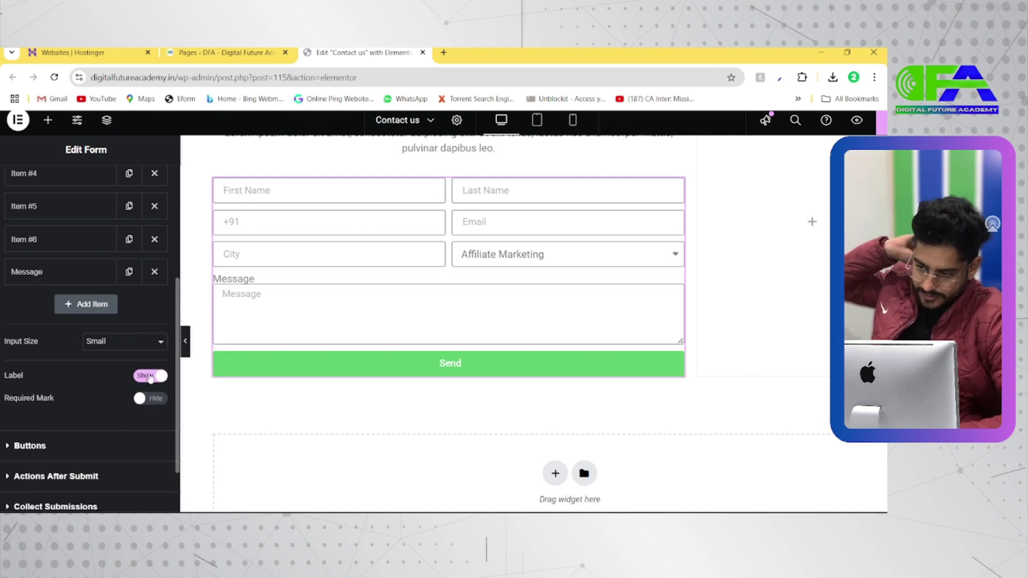
click(151, 376)
click(150, 377)
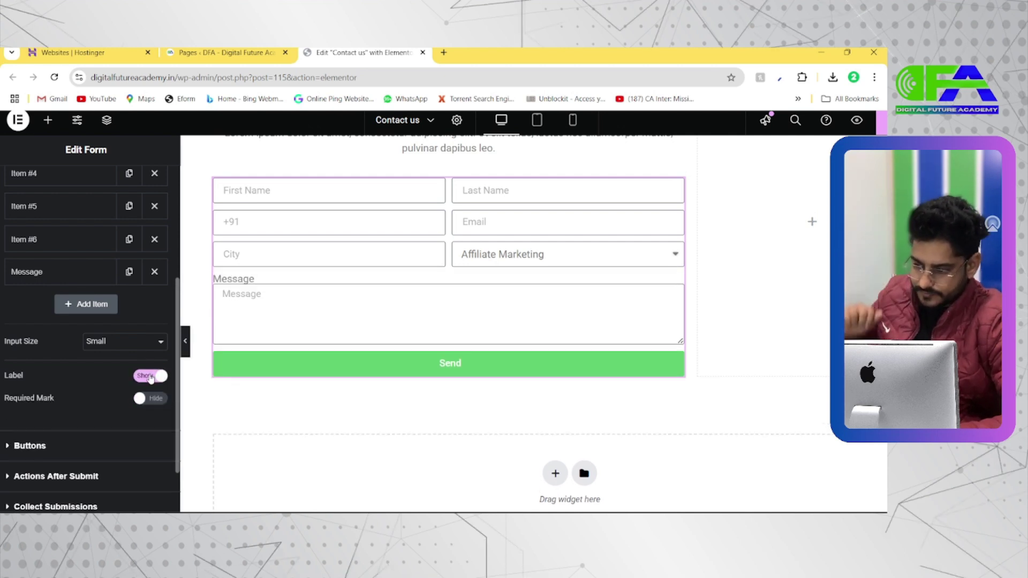
click(150, 377)
Check the Message field, keep labels hidden, and expand the Buttons section
click(53, 273)
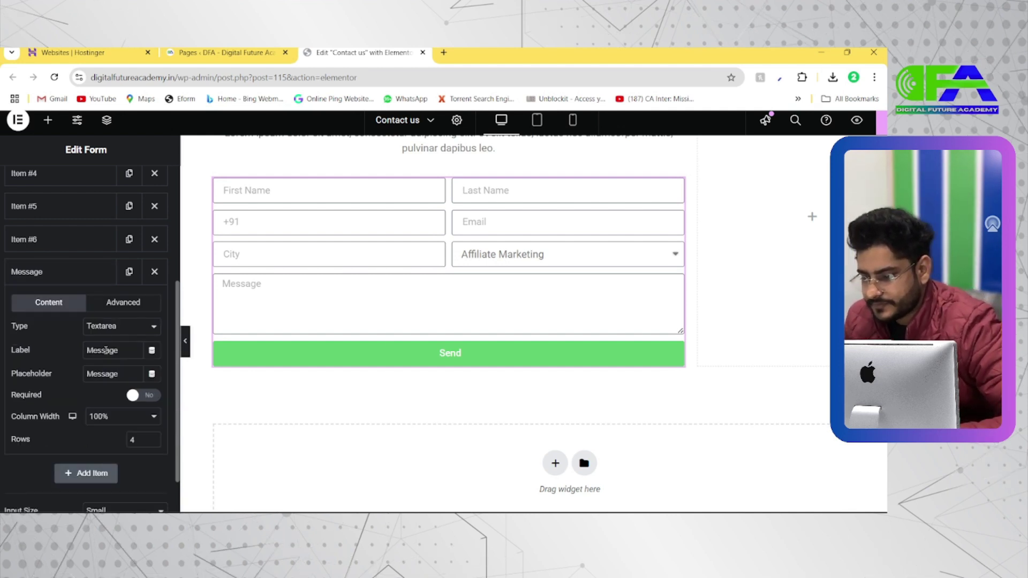
click(46, 276)
scroll(91, 359, down, 2)
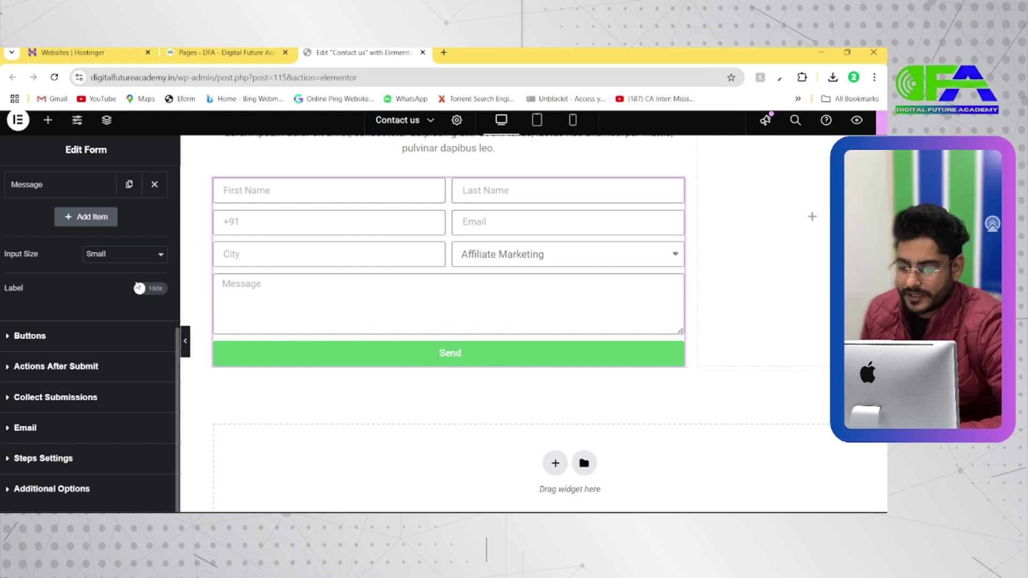
click(141, 289)
click(147, 289)
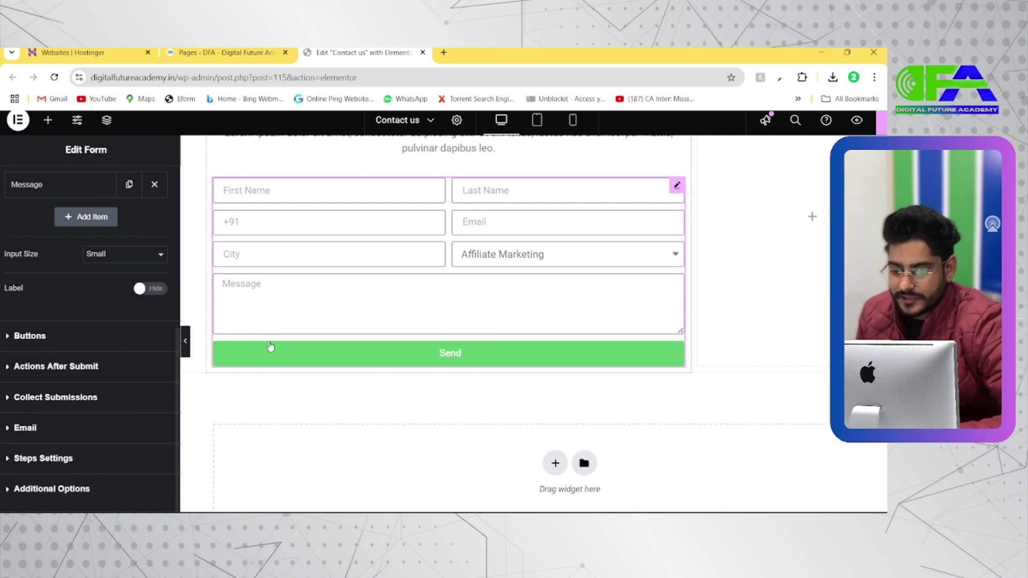
click(123, 337)
Set the submit button text to 'Book Your Slot' with a right-arrow circle icon
scroll(90, 355, down, 2)
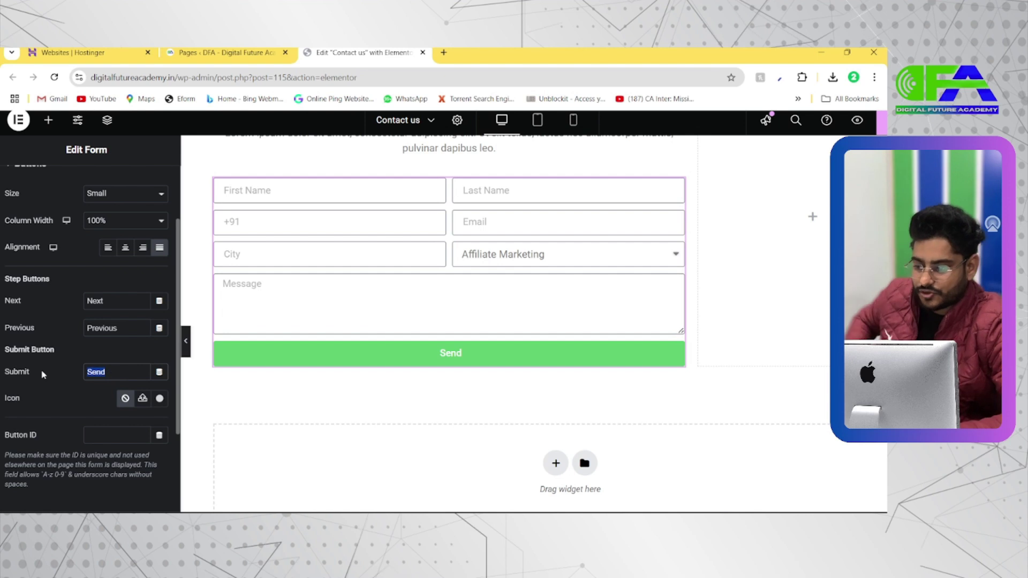
key(ctrl+minus)
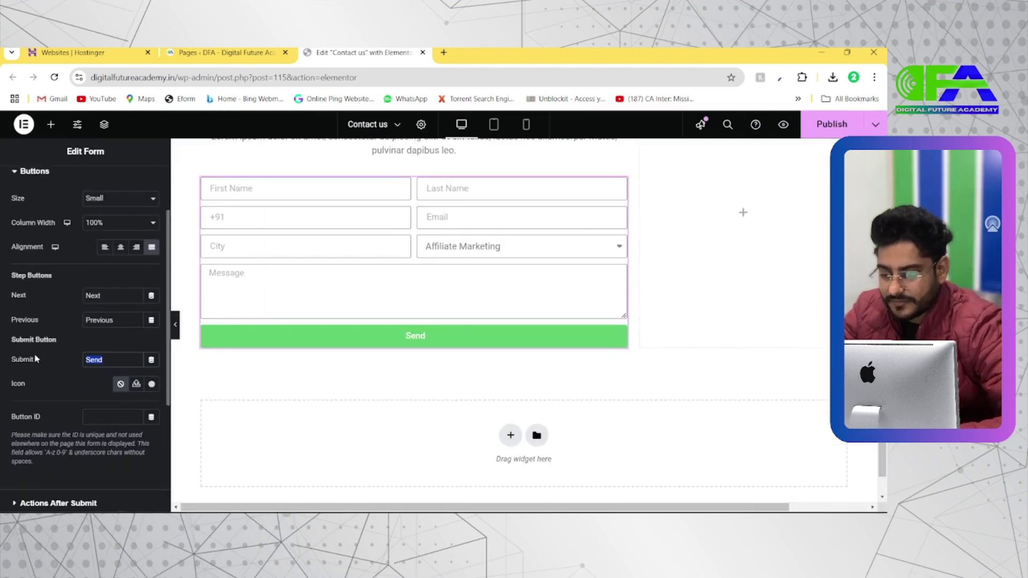
text(App)
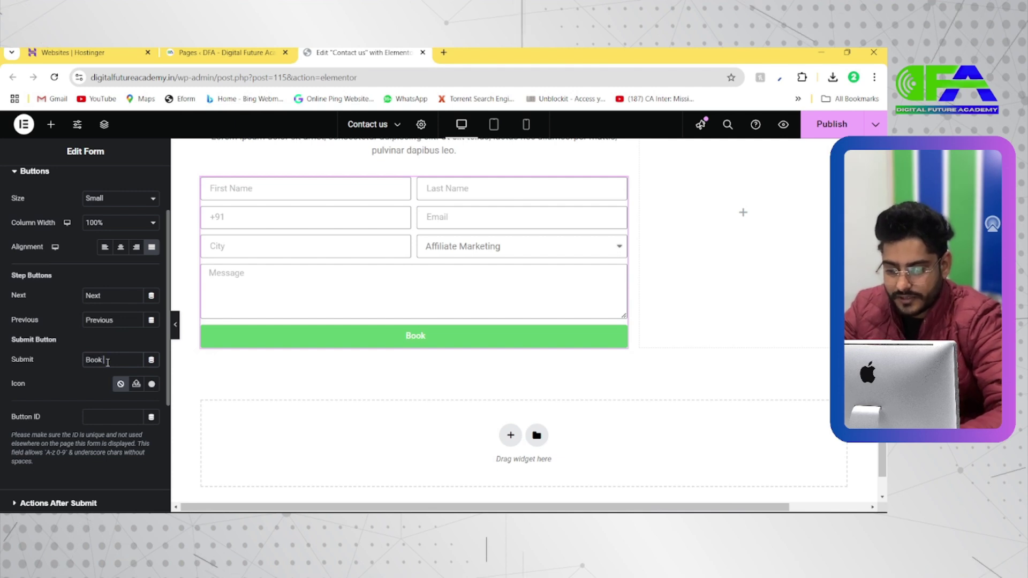
text(ou)
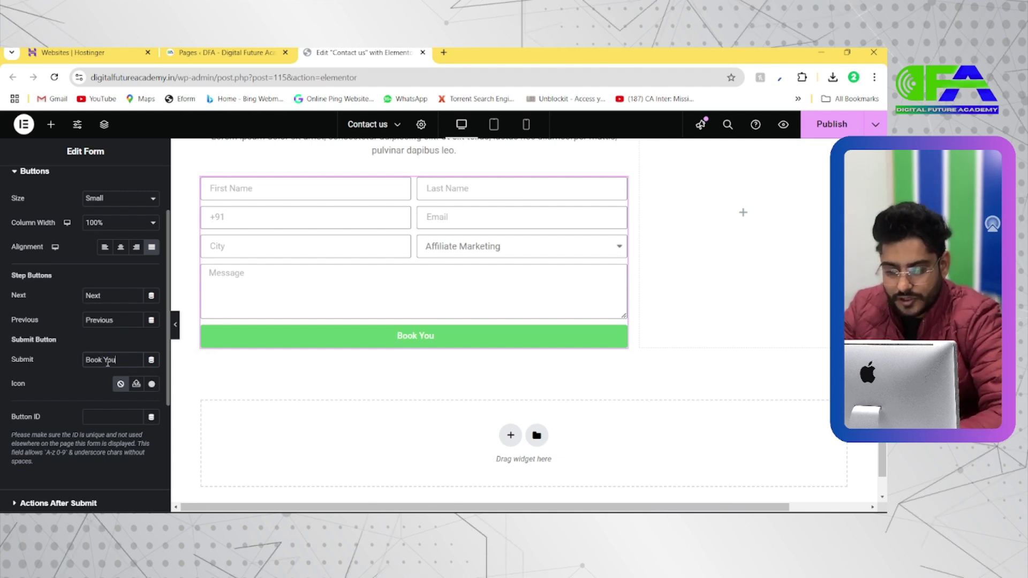
text(r Slot)
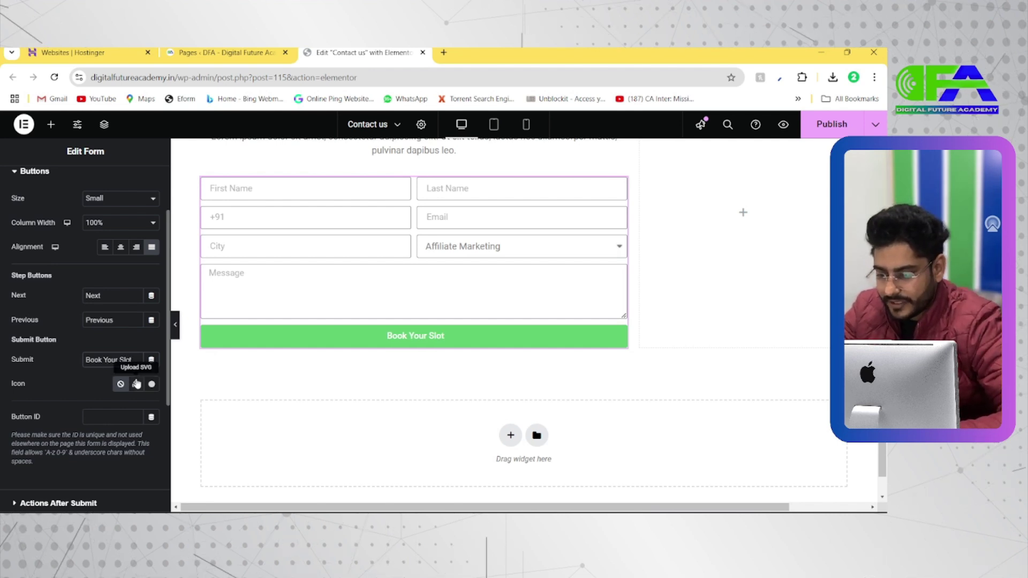
click(151, 385)
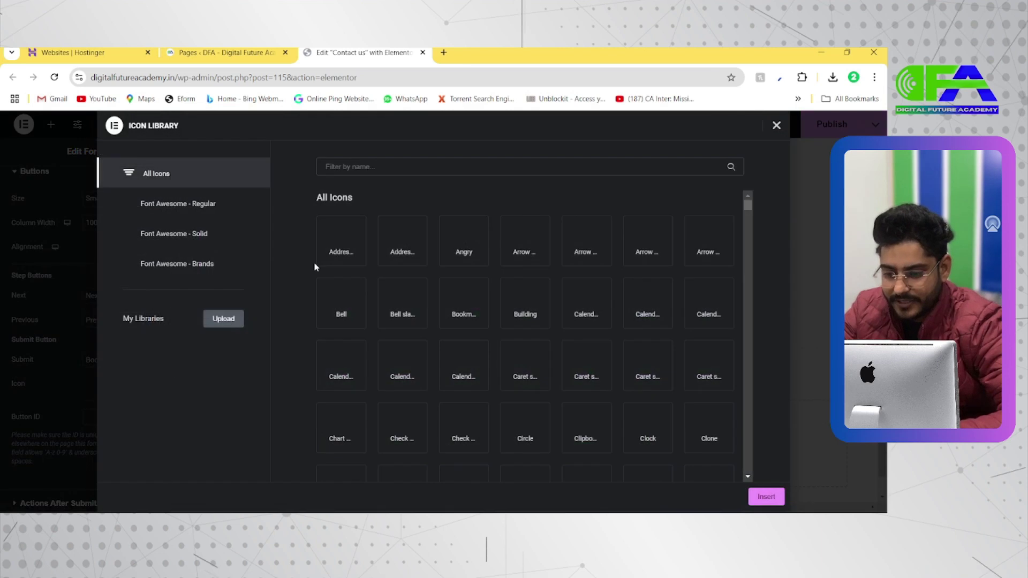
click(654, 240)
click(765, 497)
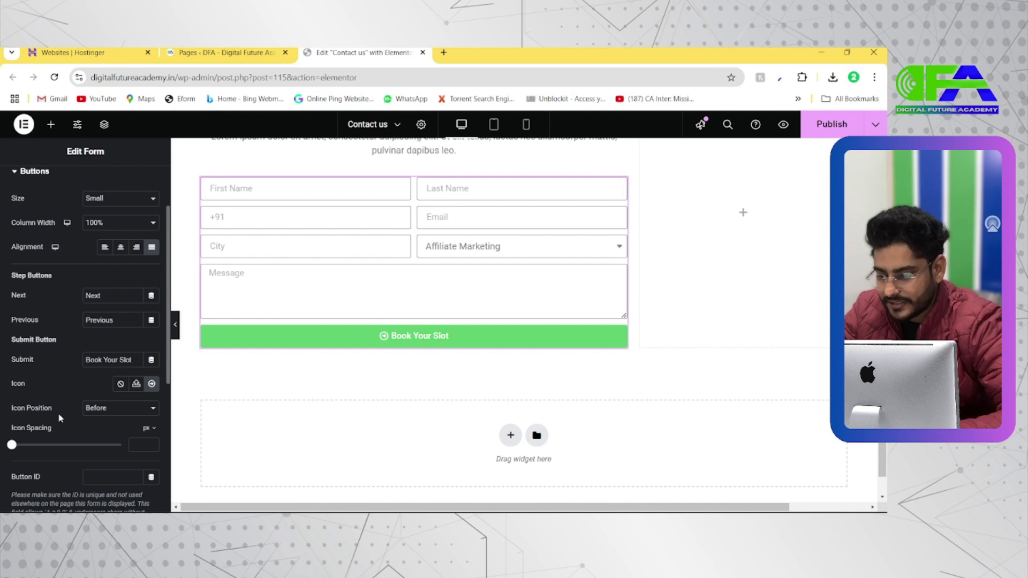
Try the button icon Before the label, then set it back to After
scroll(60, 419, down, 1)
click(102, 364)
click(109, 391)
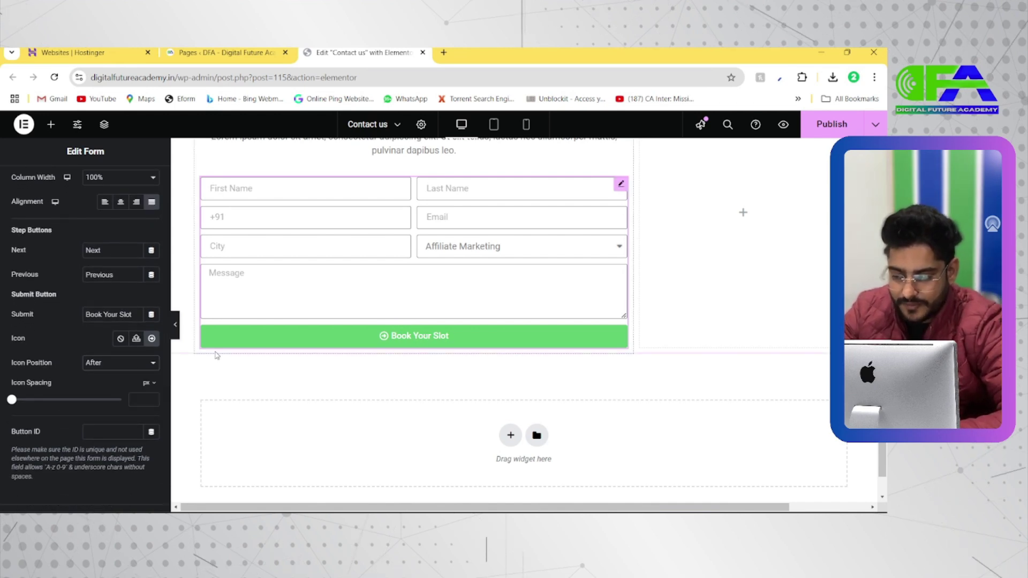
click(107, 363)
click(108, 385)
click(109, 363)
click(106, 394)
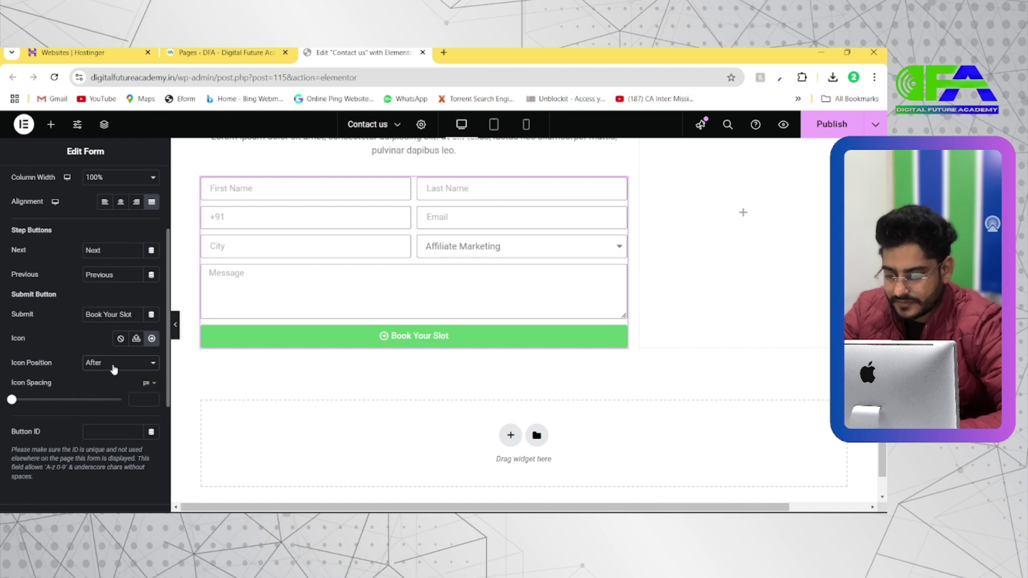
Expand the Actions After Submit section
scroll(89, 394, down, 1)
mouse_move(12, 364)
mouse_down()
mouse_move(47, 365)
mouse_move(6, 381)
mouse_up()
scroll(70, 394, down, 3)
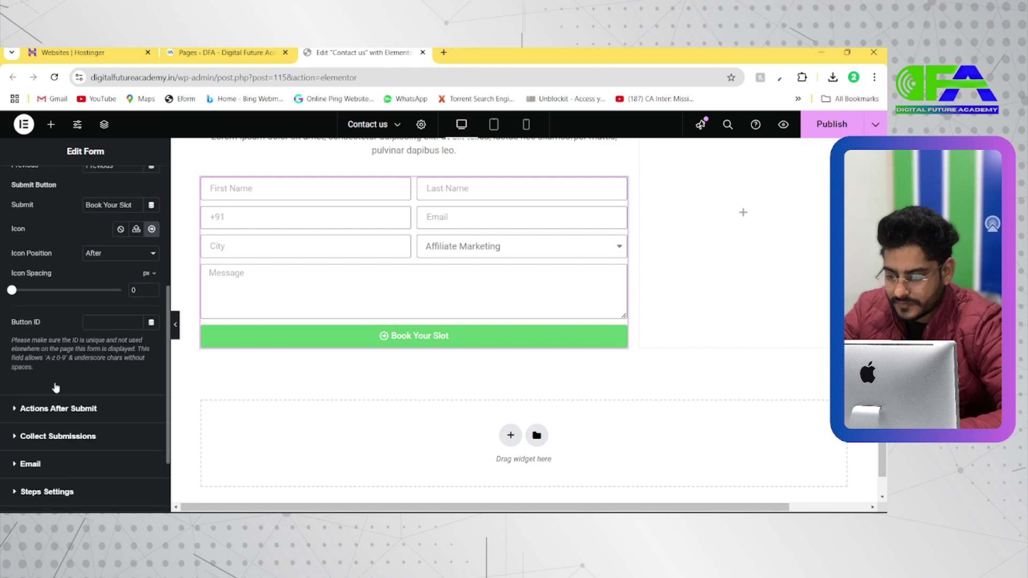
scroll(68, 393, down, 2)
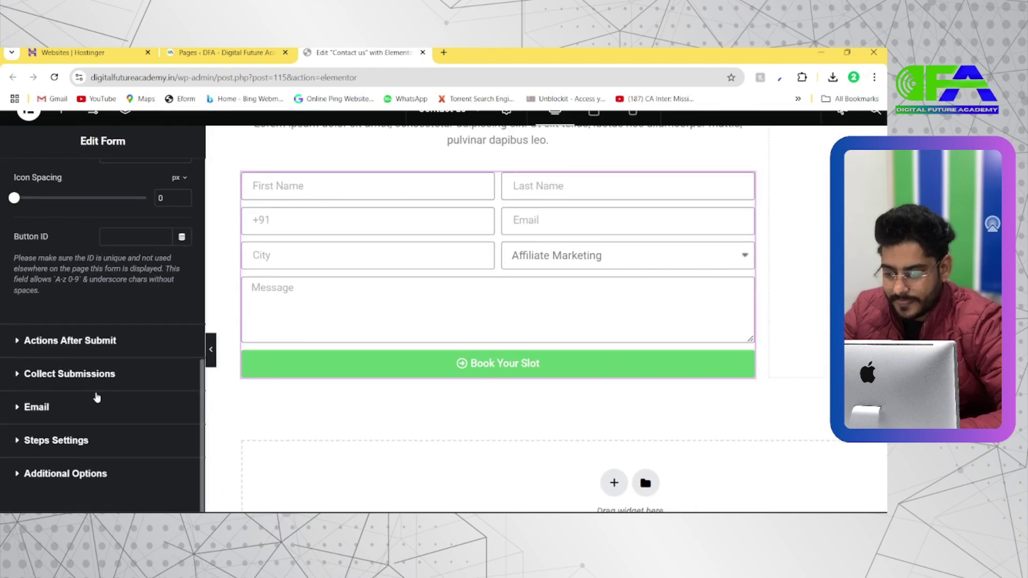
click(66, 347)
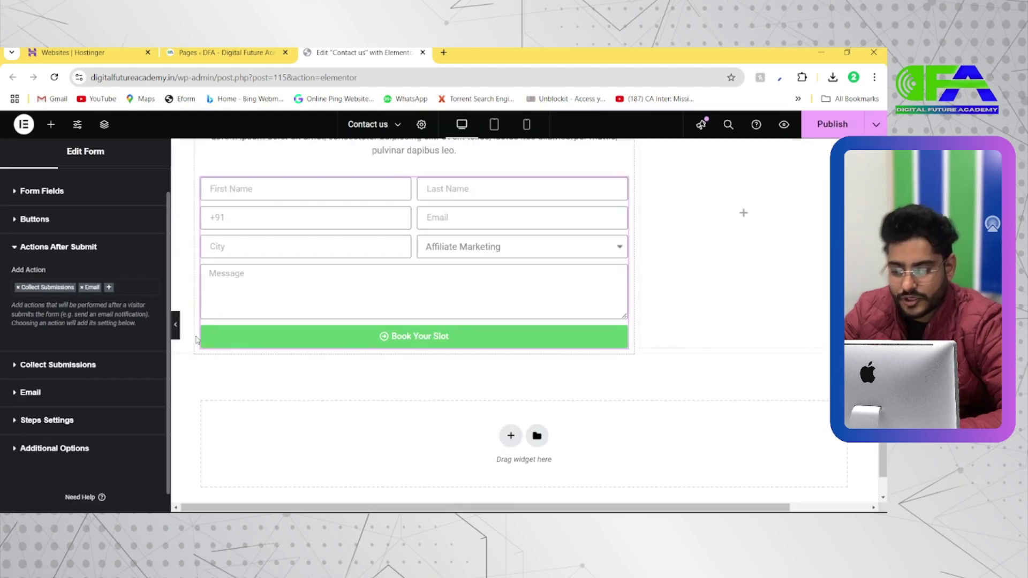
Browse and close the Add Action list, then expand and collapse Collect Submissions
click(110, 289)
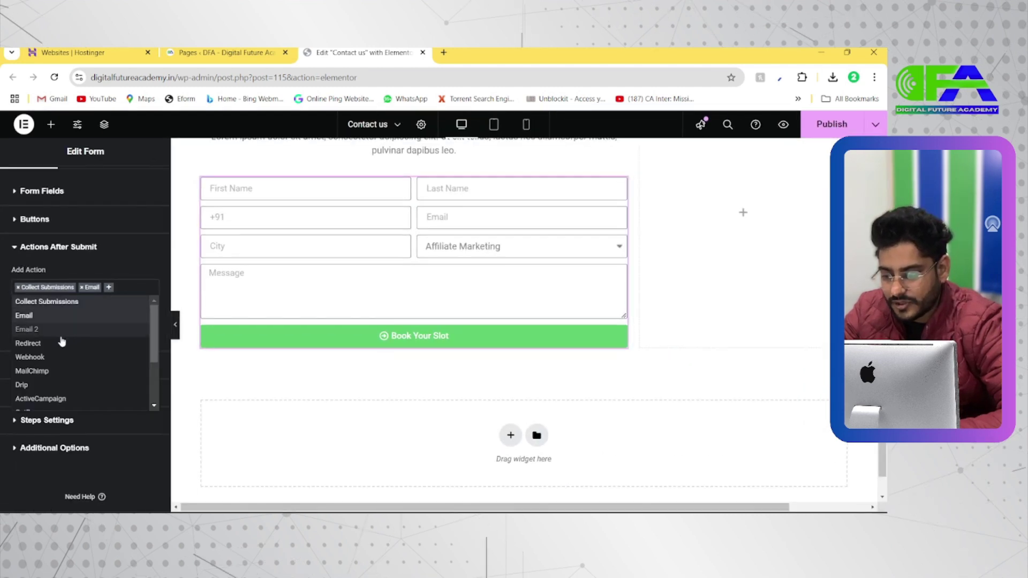
scroll(54, 362, down, 1)
scroll(53, 363, down, 1)
scroll(54, 361, up, 3)
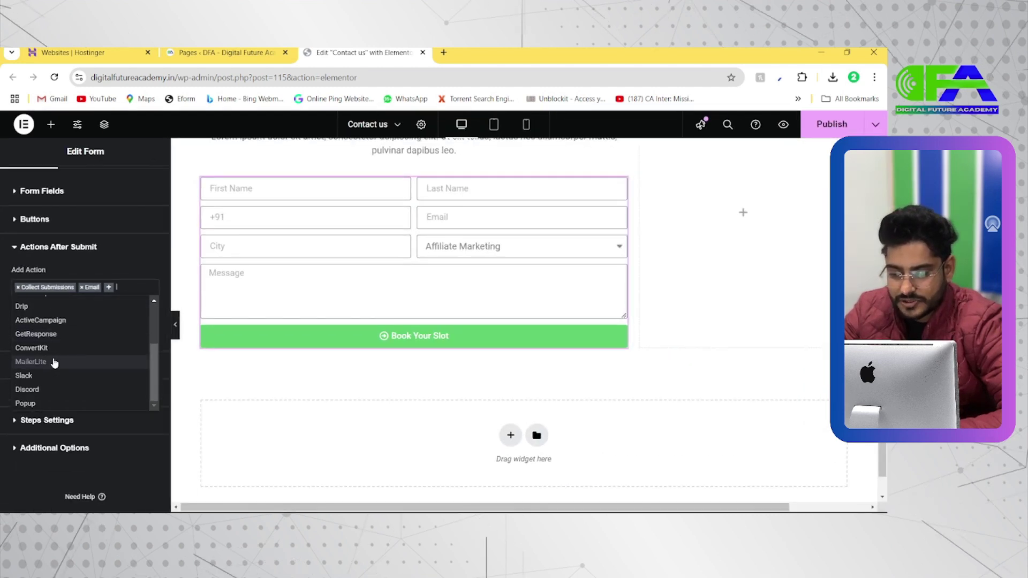
click(126, 289)
scroll(126, 288, down, 1)
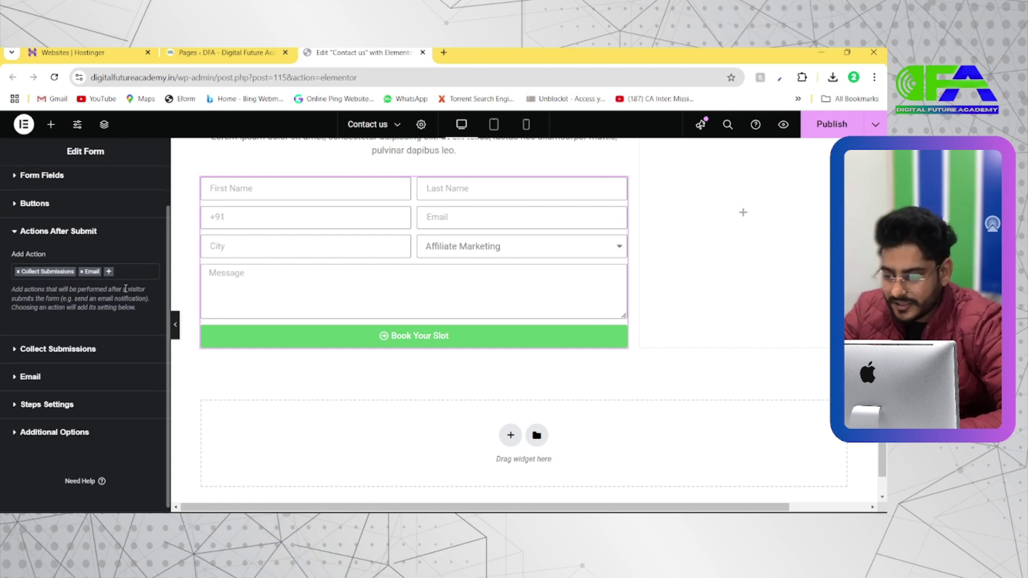
scroll(35, 380, down, 1)
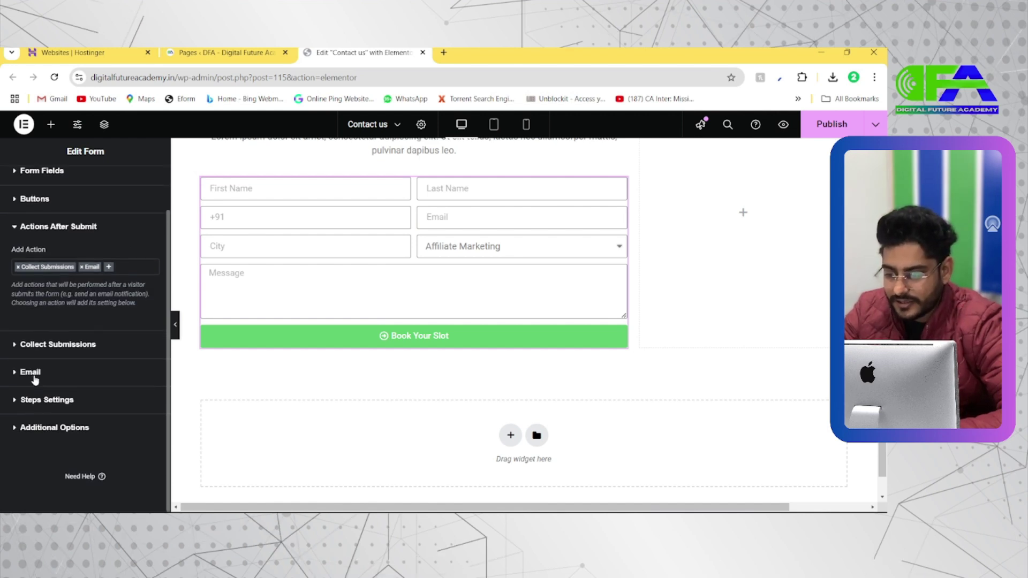
click(36, 347)
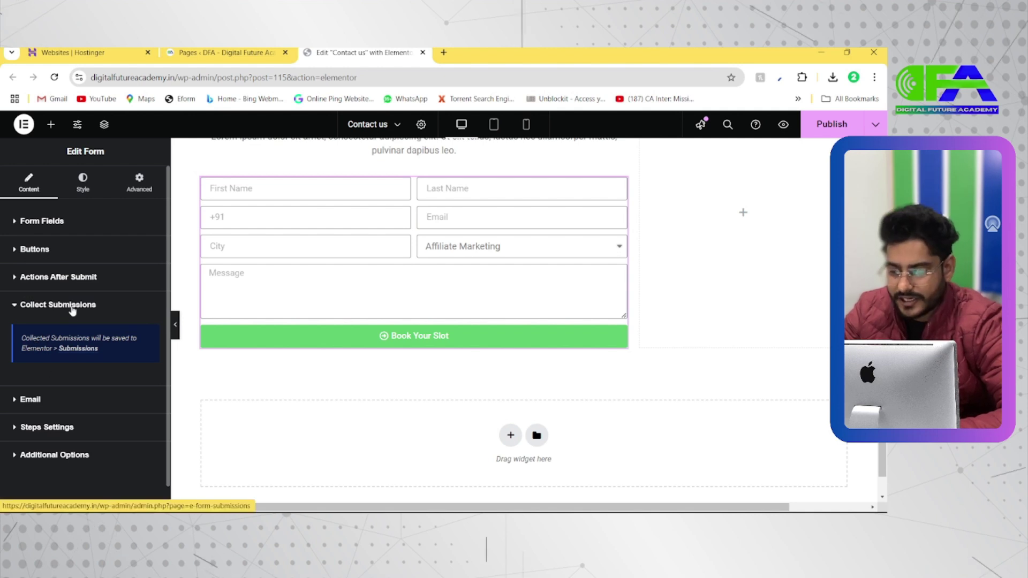
click(72, 305)
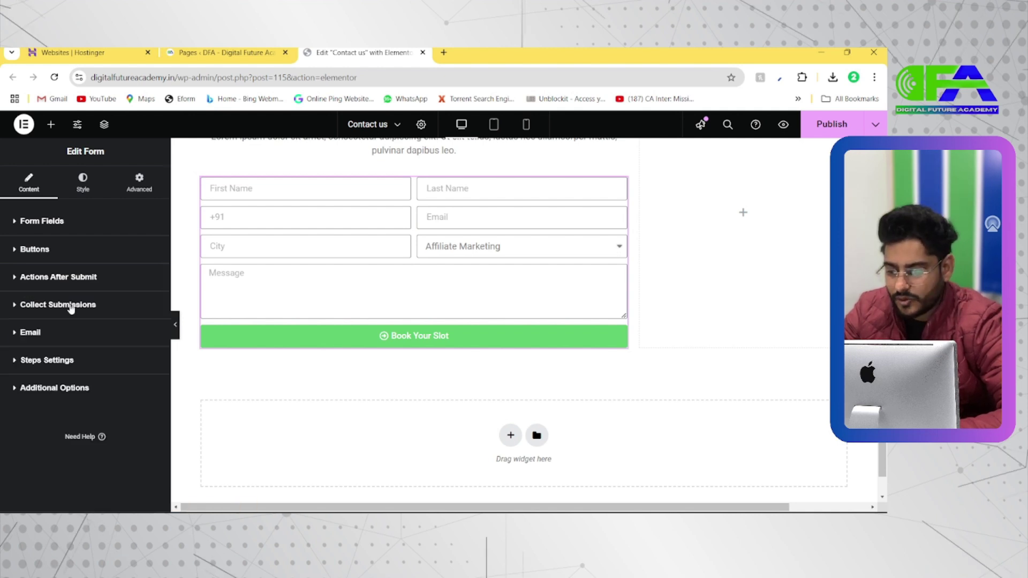
In the Email settings, replace the To address with the new work e-mail address
click(47, 338)
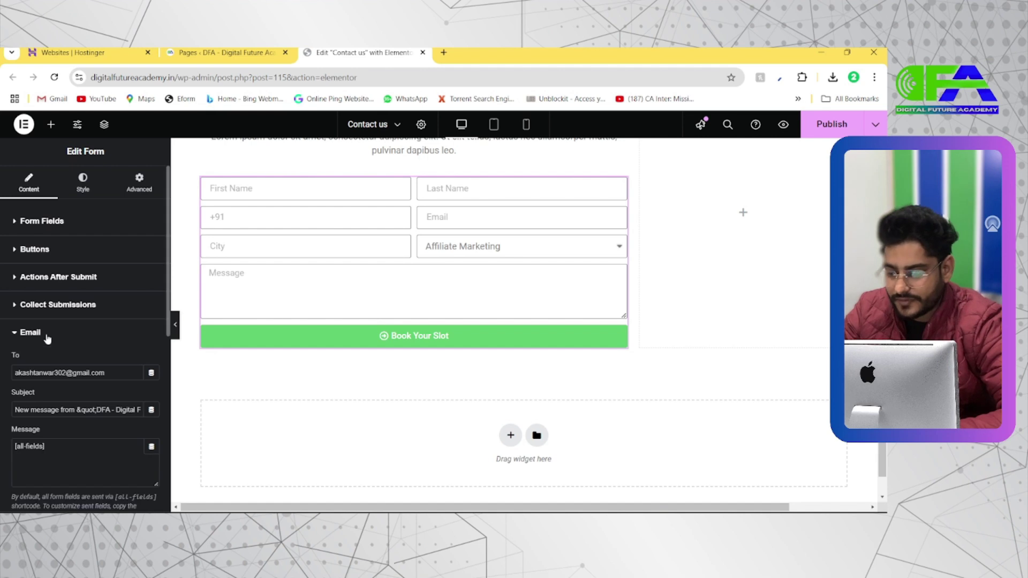
scroll(76, 361, down, 1)
drag(107, 313, 2, 316)
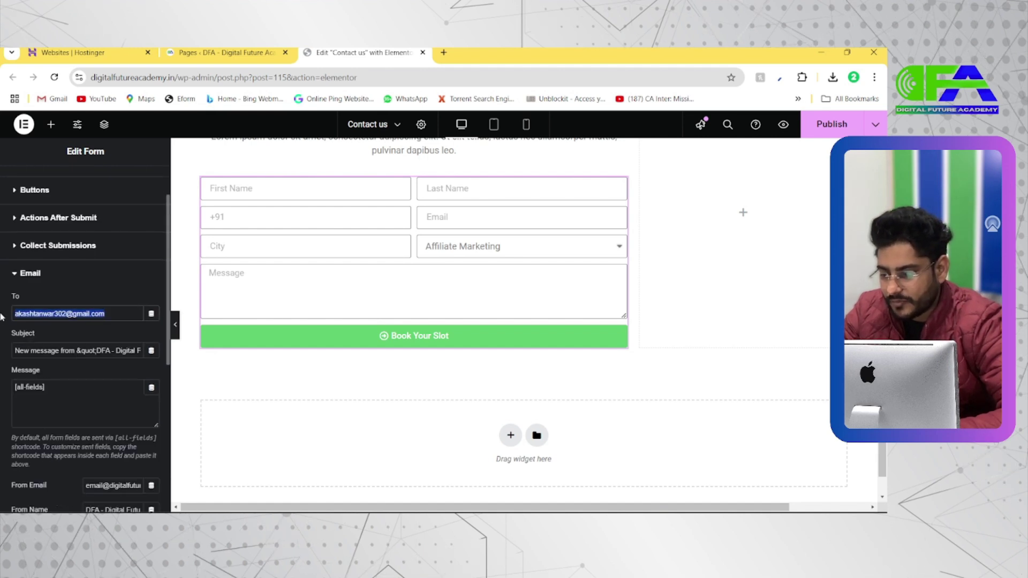
key(BackSpace)
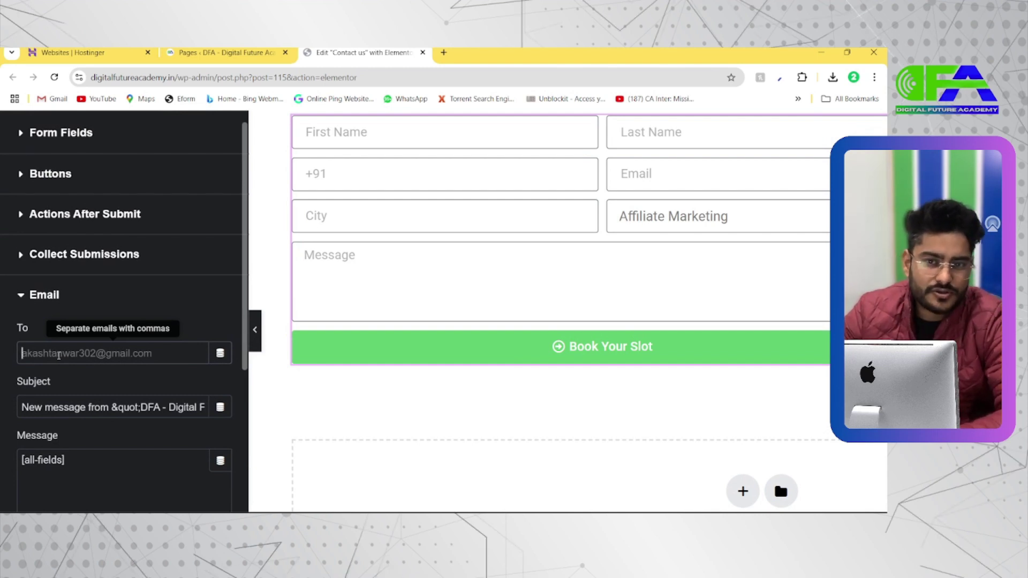
text(mra=)
key(BackSpace)
key(BackSpace)
key(BackSpace)
key(BackSpace)
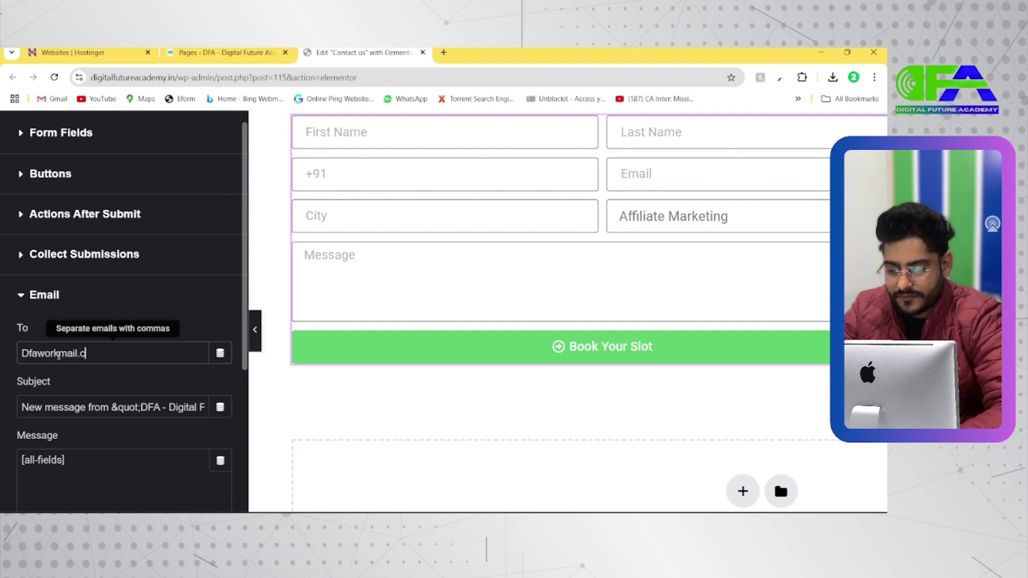
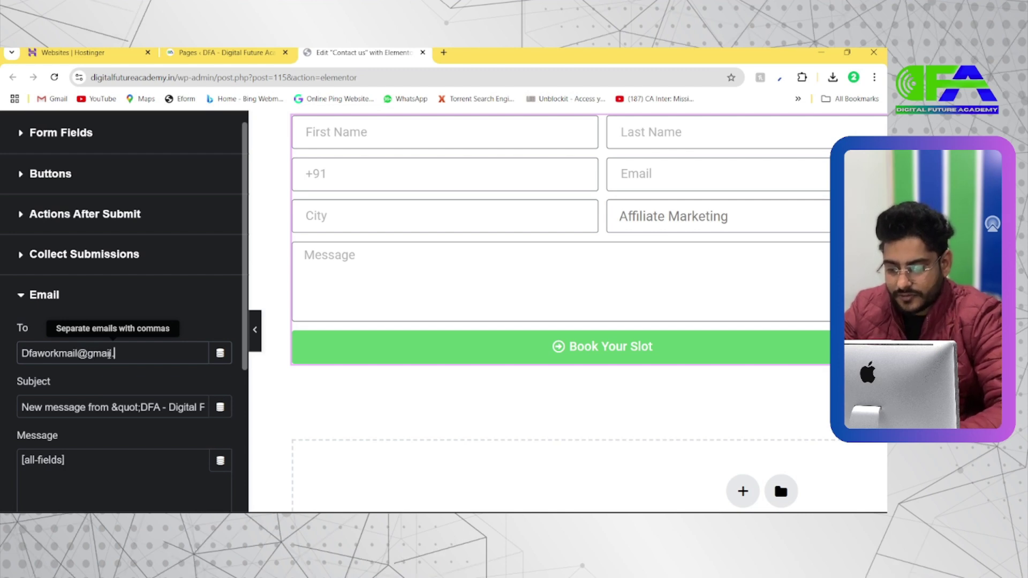
Copy that address into From Email and change the subject to 'DFA Leads'
key(ctrl+a)
key(ctrl+c)
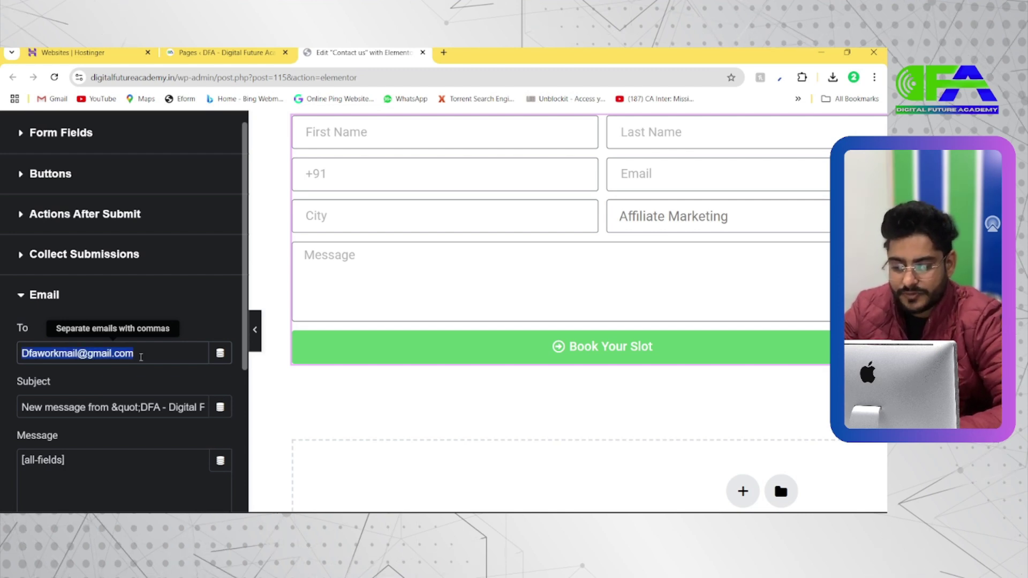
scroll(85, 416, down, 3)
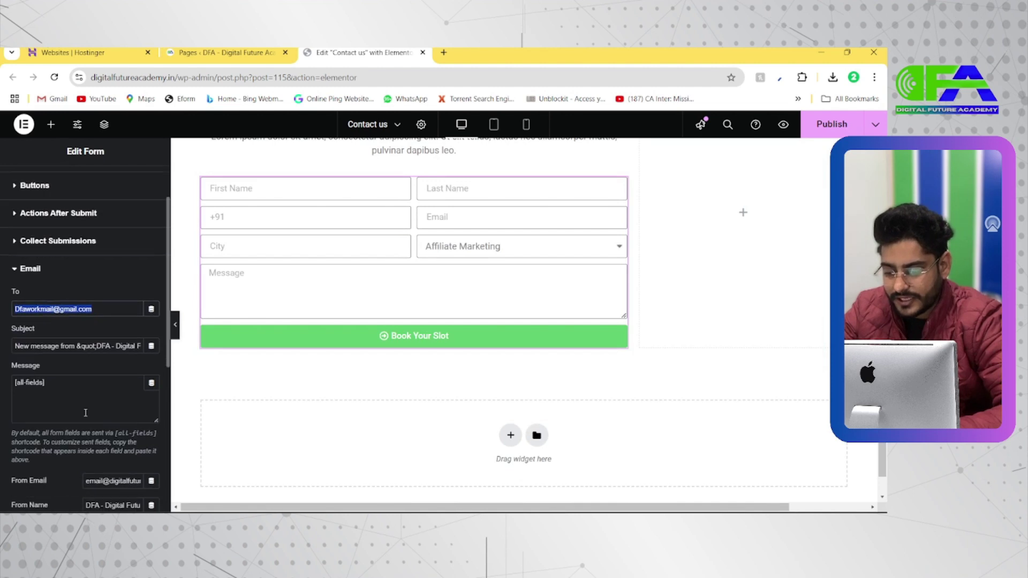
scroll(47, 419, down, 1)
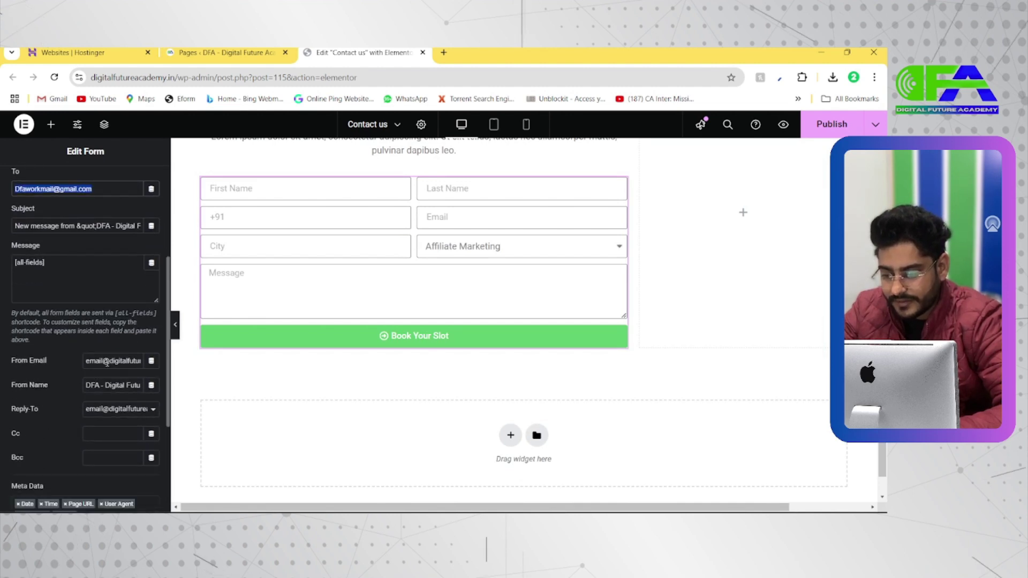
triple_click(98, 384)
key(ctrl+v)
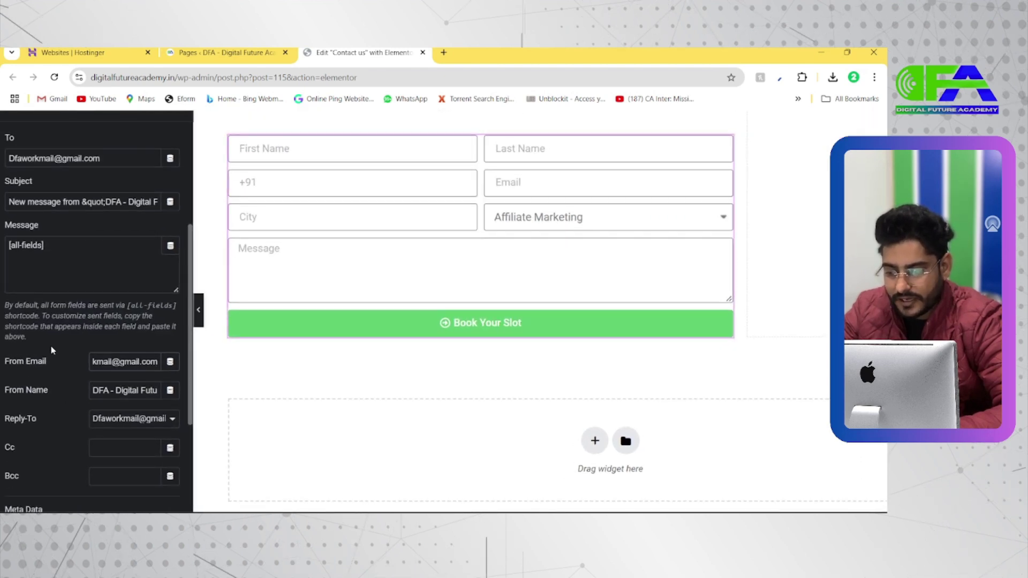
scroll(51, 350, up, 2)
triple_click(31, 285)
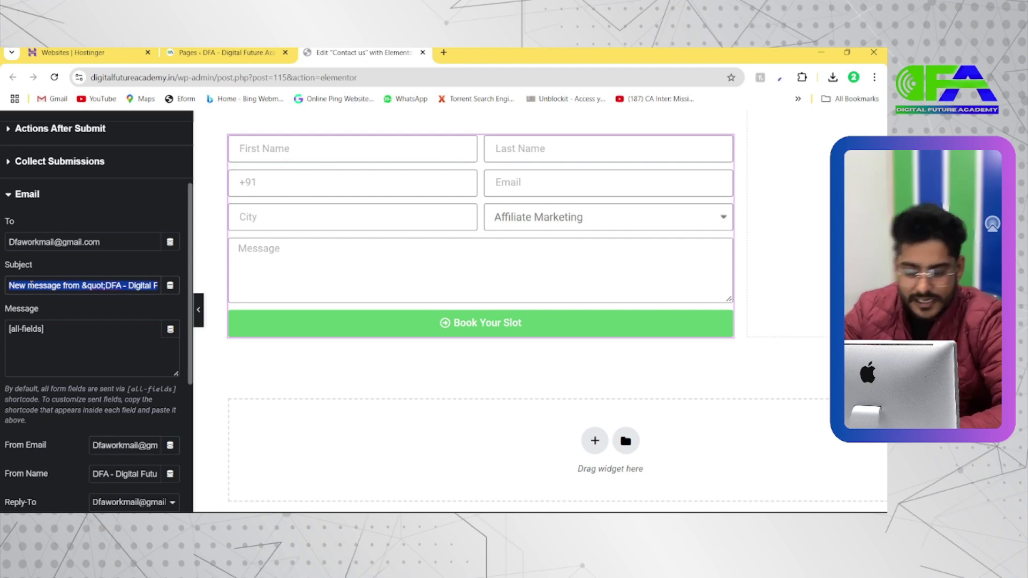
text(DFA Leads)
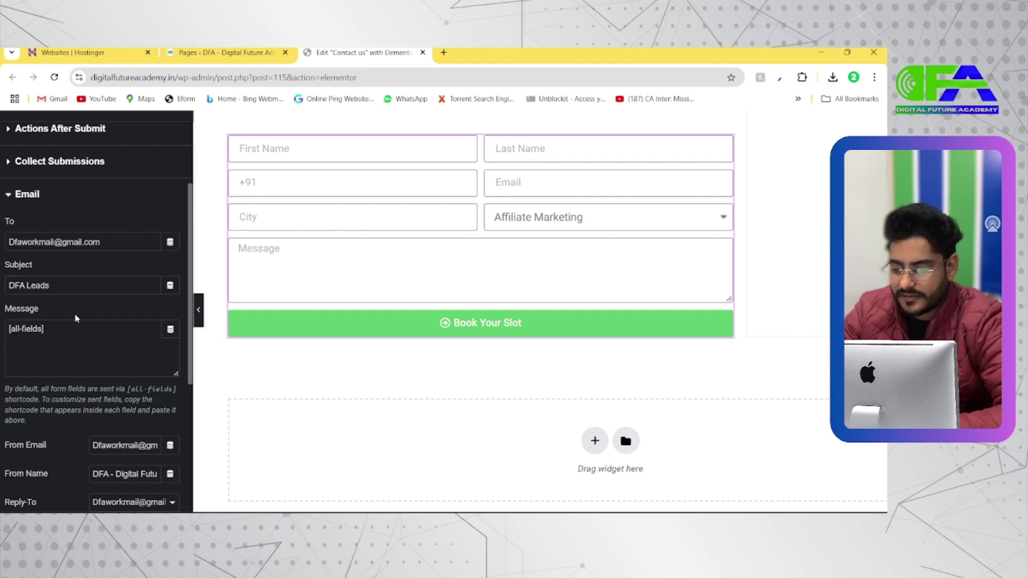
Expand the Steps Settings section, showing Number & Text type and Circle shape
scroll(75, 316, down, 2)
scroll(78, 373, down, 2)
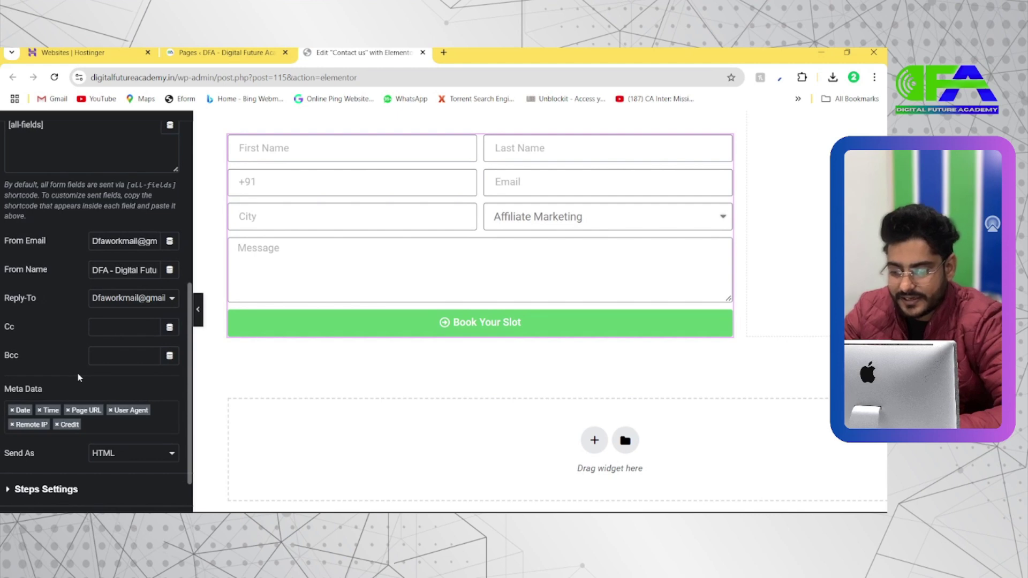
scroll(79, 377, down, 2)
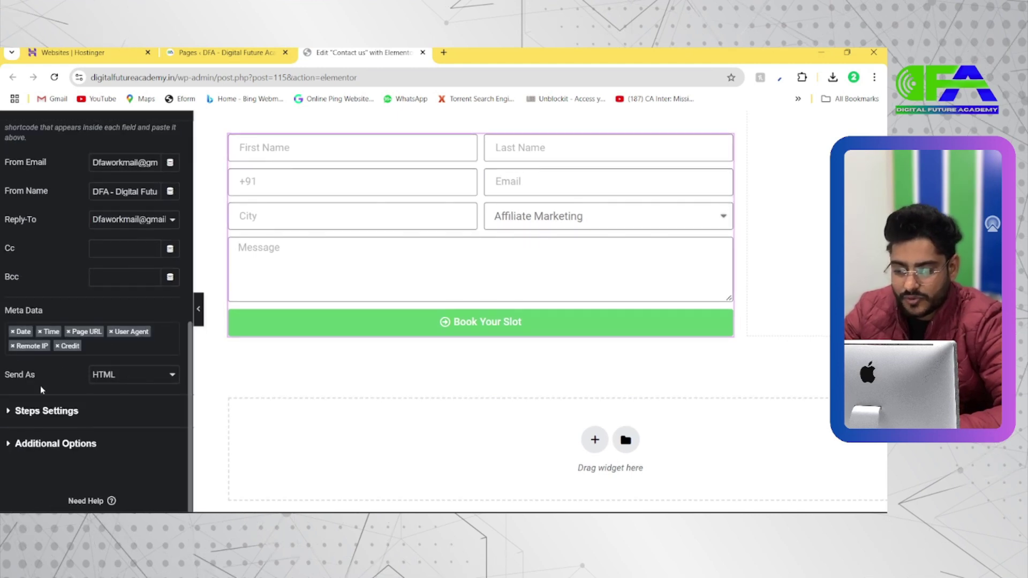
key(ctrl+minus)
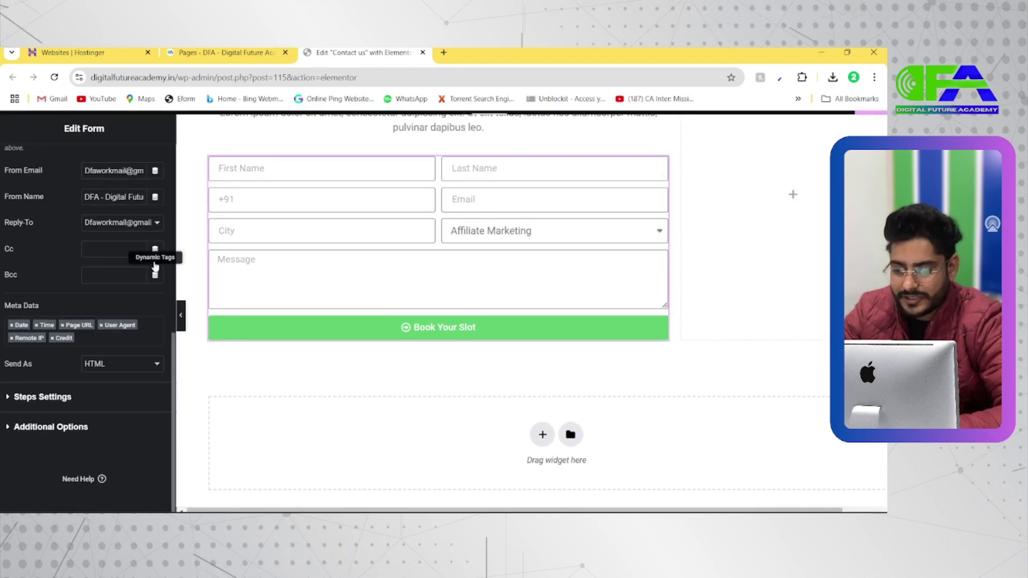
click(49, 398)
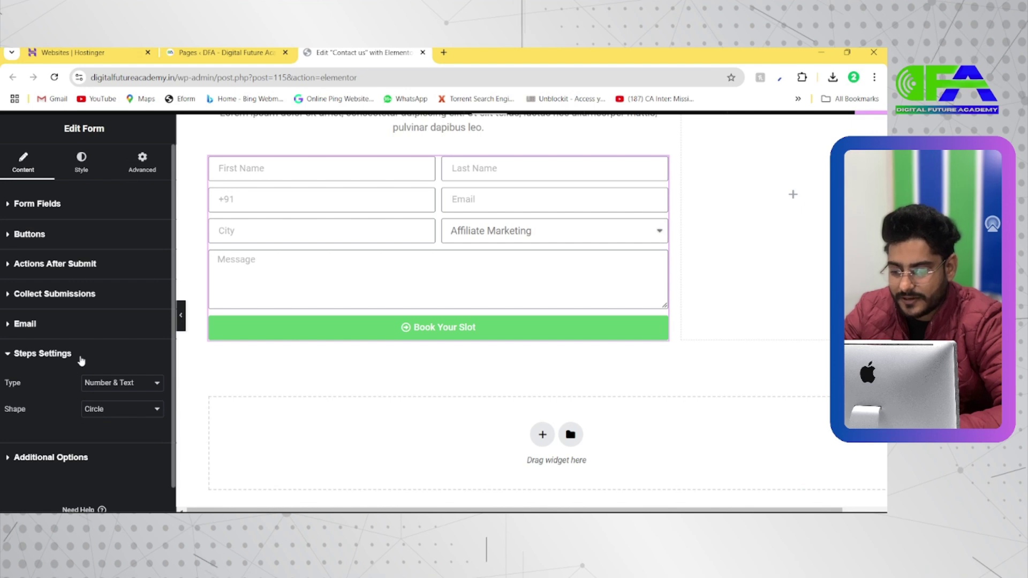
Try the square, rounded and no-shape step indicator options, leaving the shape unchanged
scroll(80, 359, down, 2)
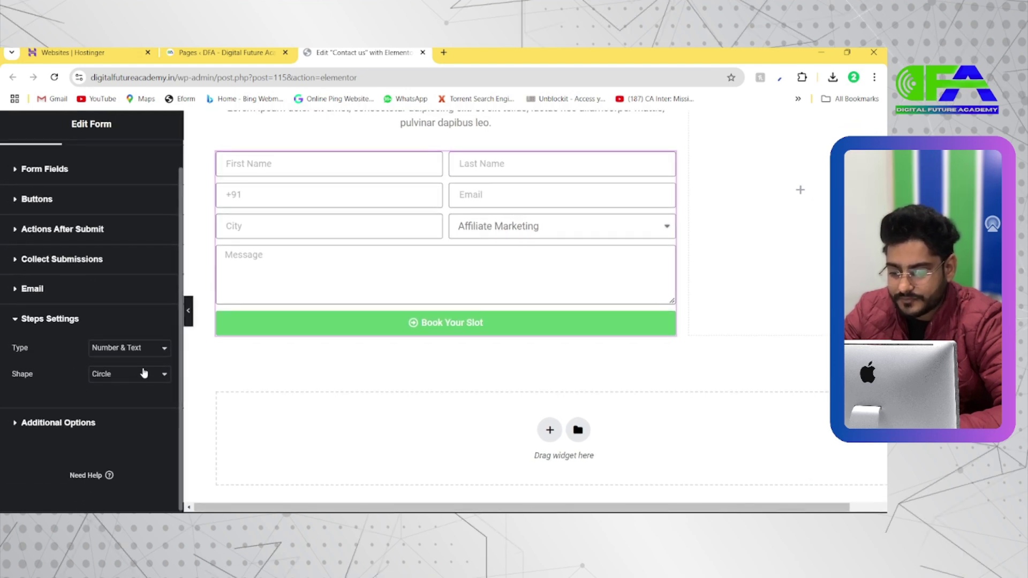
click(118, 375)
click(103, 405)
click(118, 375)
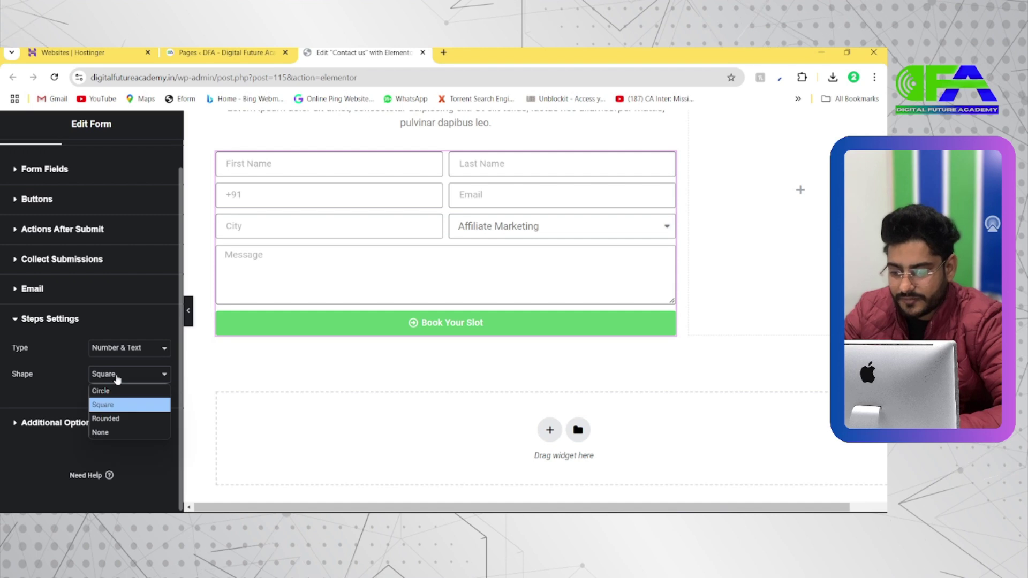
click(108, 419)
click(114, 375)
click(105, 433)
click(114, 377)
click(110, 380)
Keep Number & Text step indicators and expand the Additional Options section
click(117, 349)
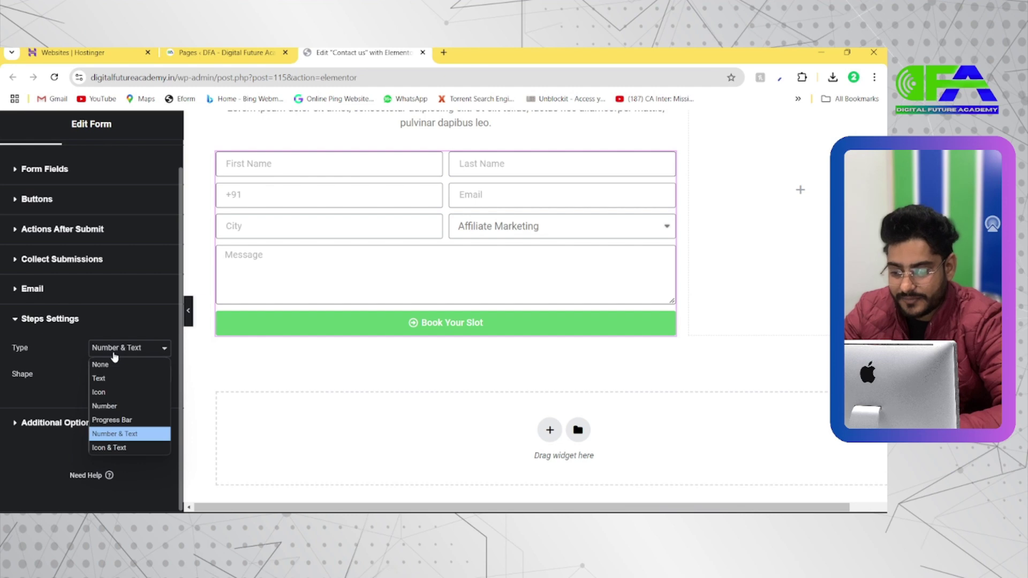
click(114, 355)
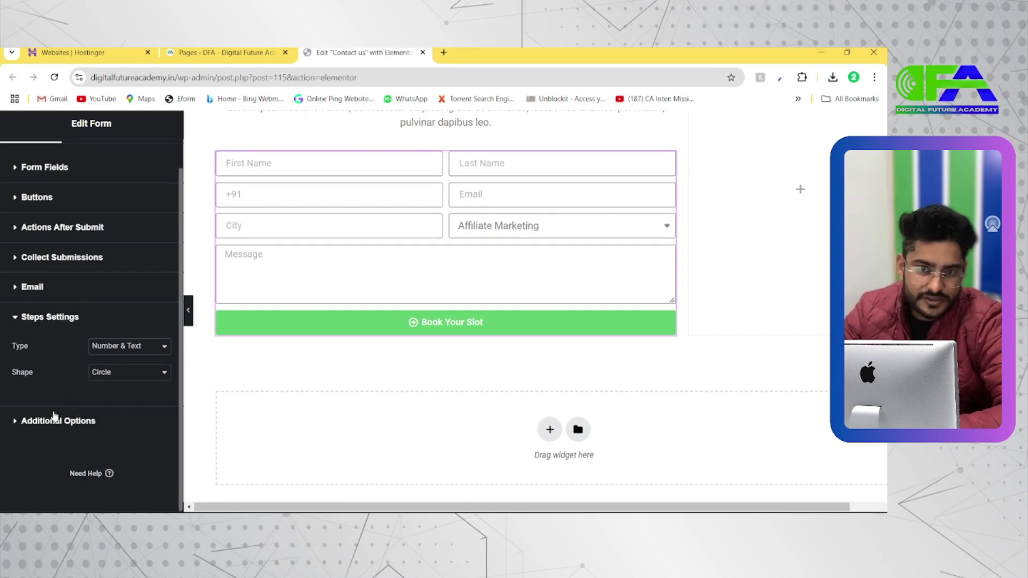
click(45, 420)
scroll(45, 426, down, 3)
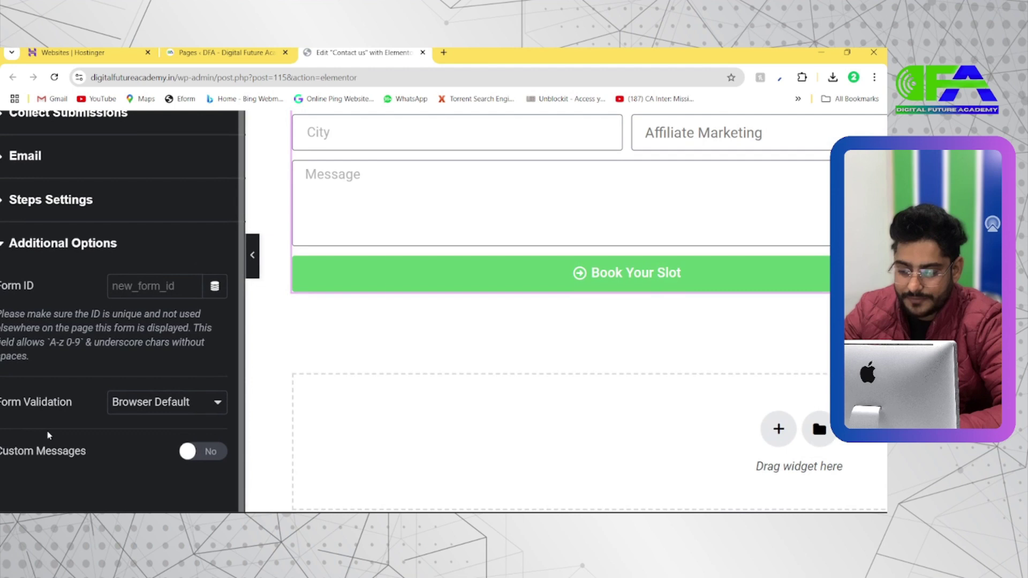
Switch the form's Custom Messages setting to Yes
scroll(48, 436, down, 1)
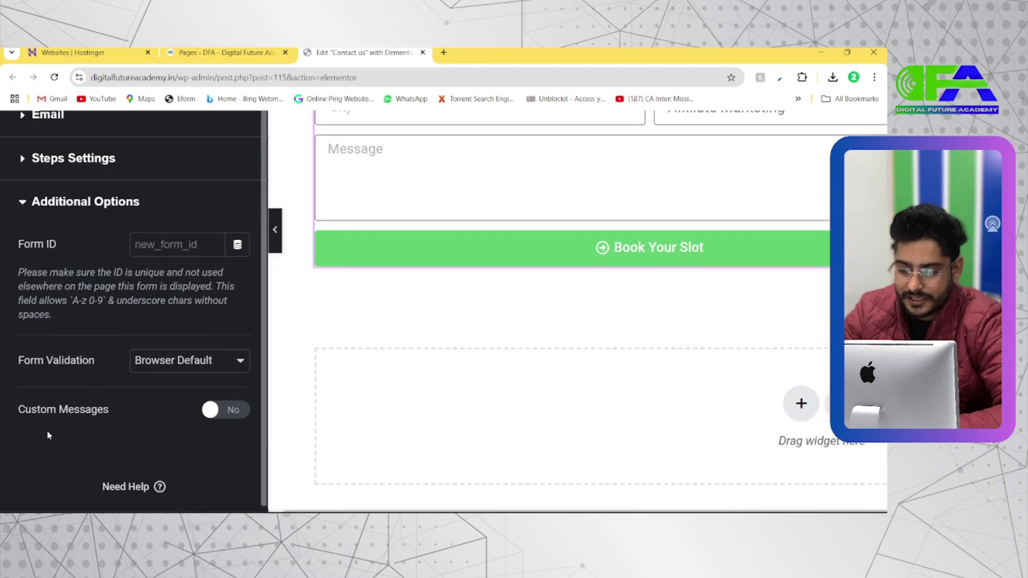
click(233, 410)
scroll(169, 381, down, 2)
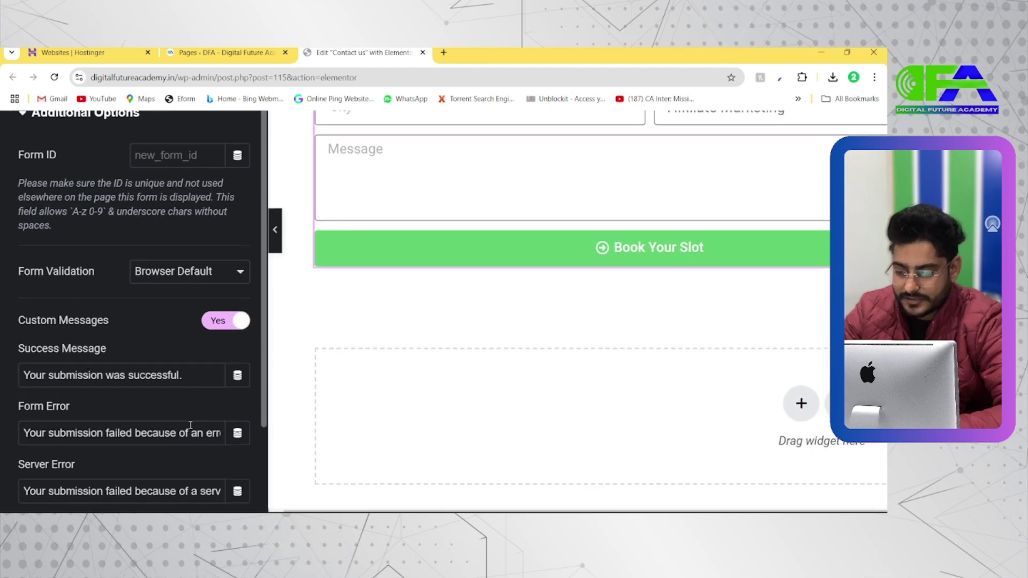
Rewrite the Success Message to read 'Thanks, Your Slot Booked Now'
triple_click(68, 377)
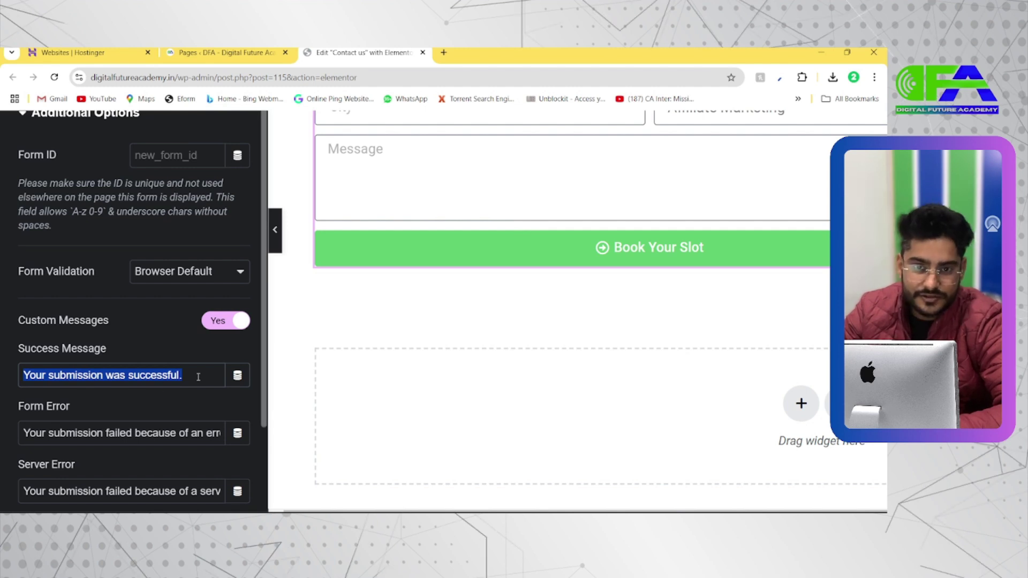
scroll(158, 422, down, 1)
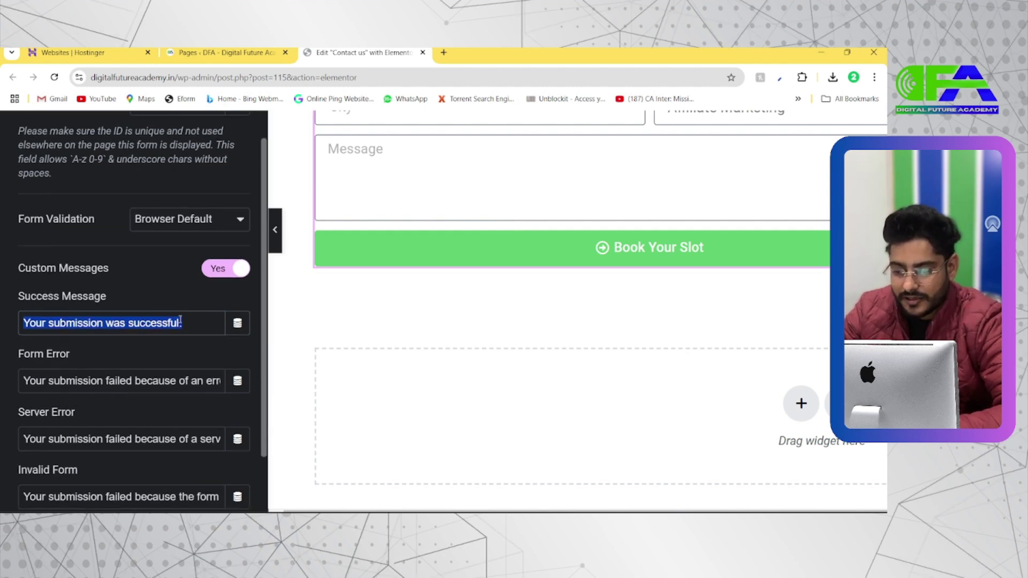
click(30, 324)
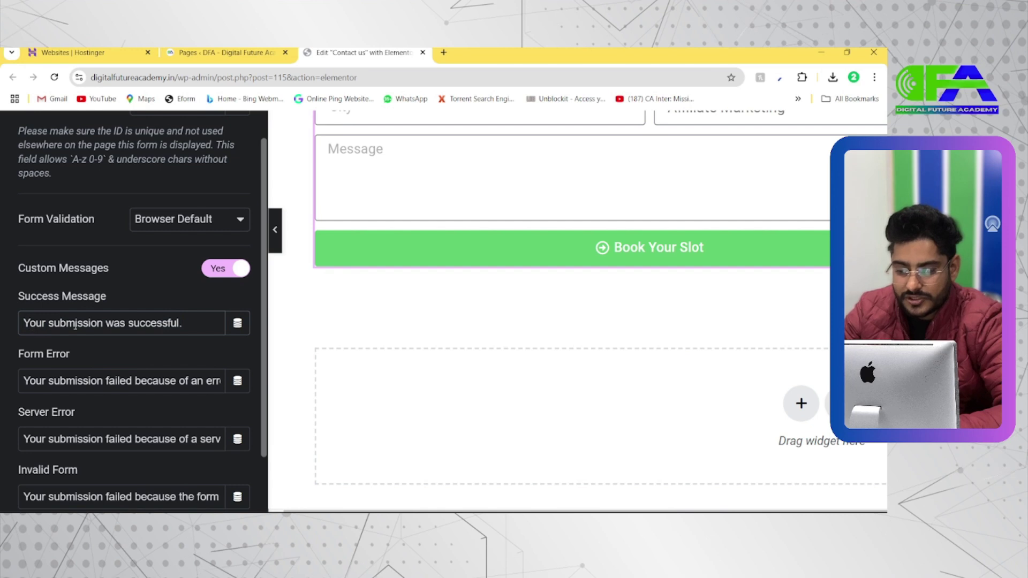
text(Thanks)
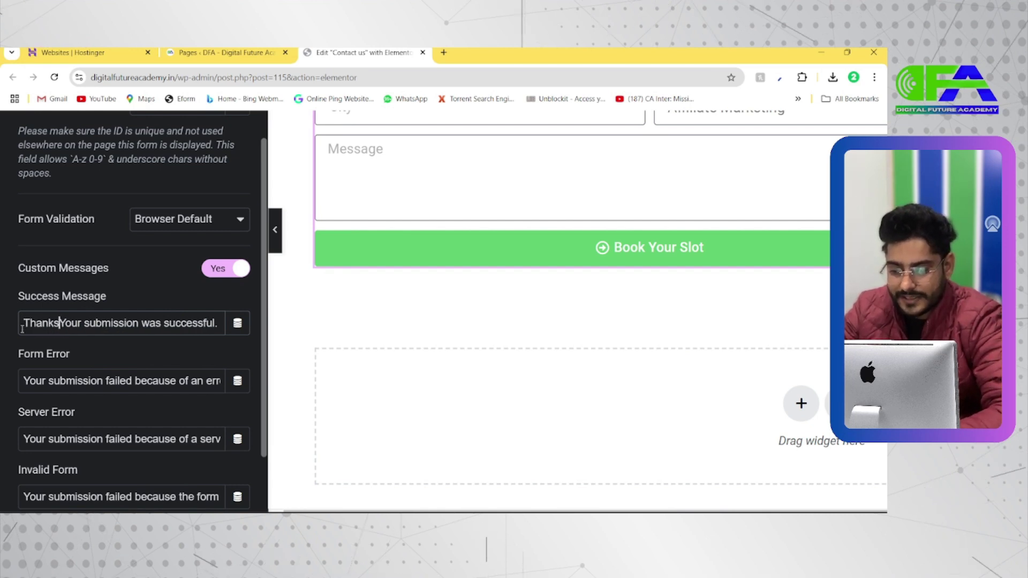
text(,)
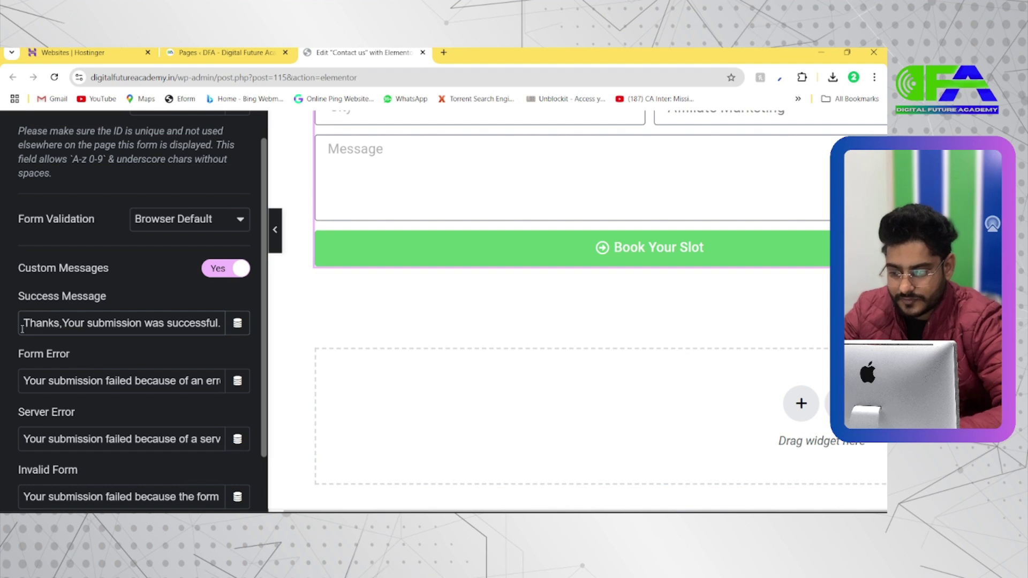
drag(62, 324, 241, 337)
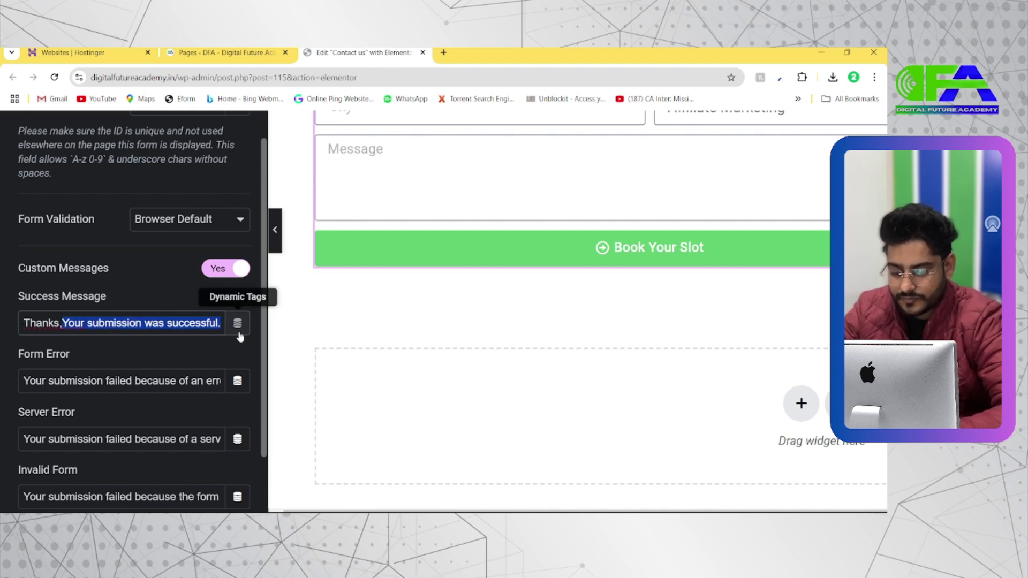
text(Your B)
key(BackSpace)
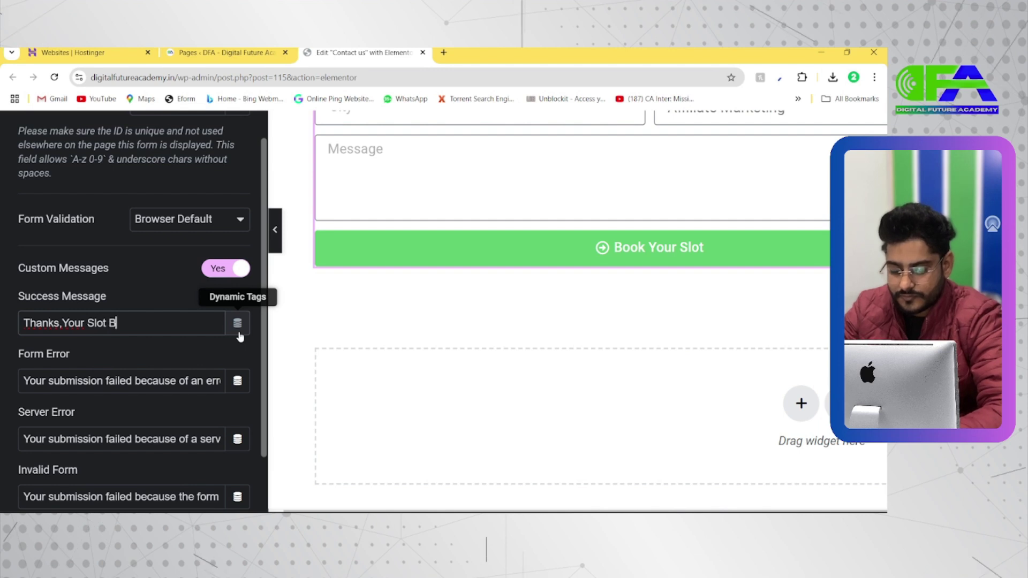
text(Slot Booked Me)
key(BackSpace)
key(BackSpace)
text(Now)
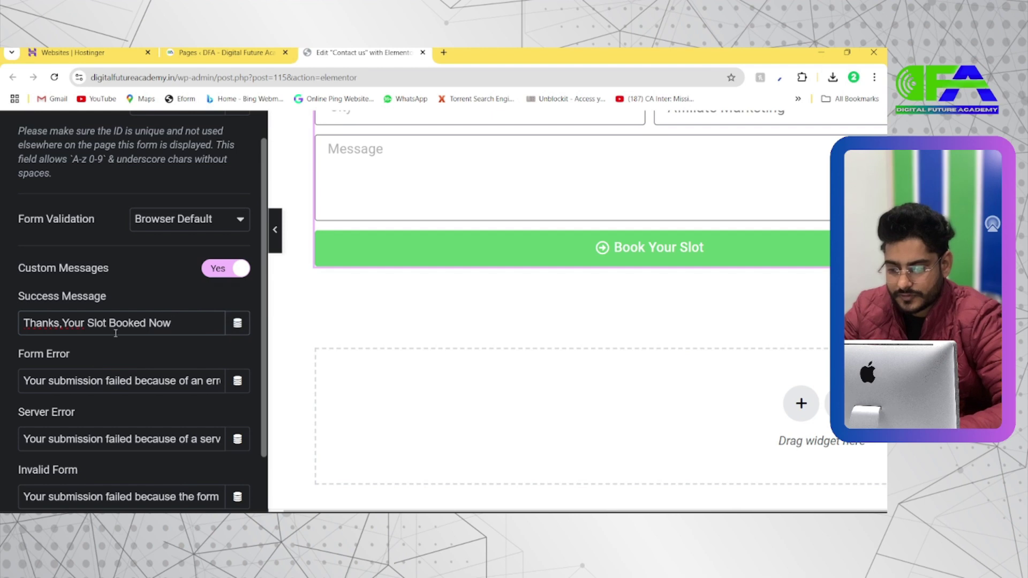
Replace 'Thanks' with 'Congrats' and fix the spacing around the comma
drag(63, 325, 24, 324)
text(Co)
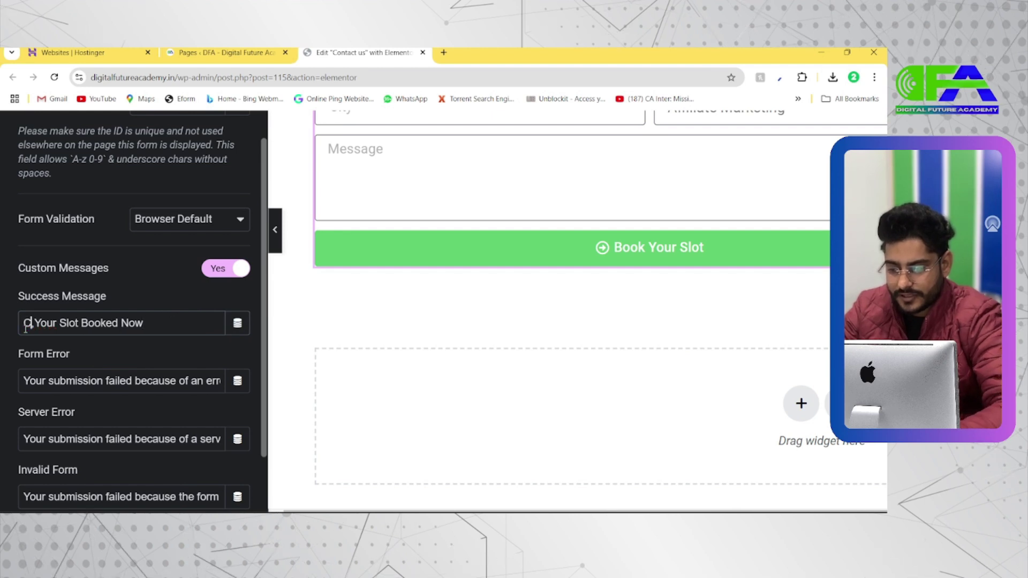
text(ngrats)
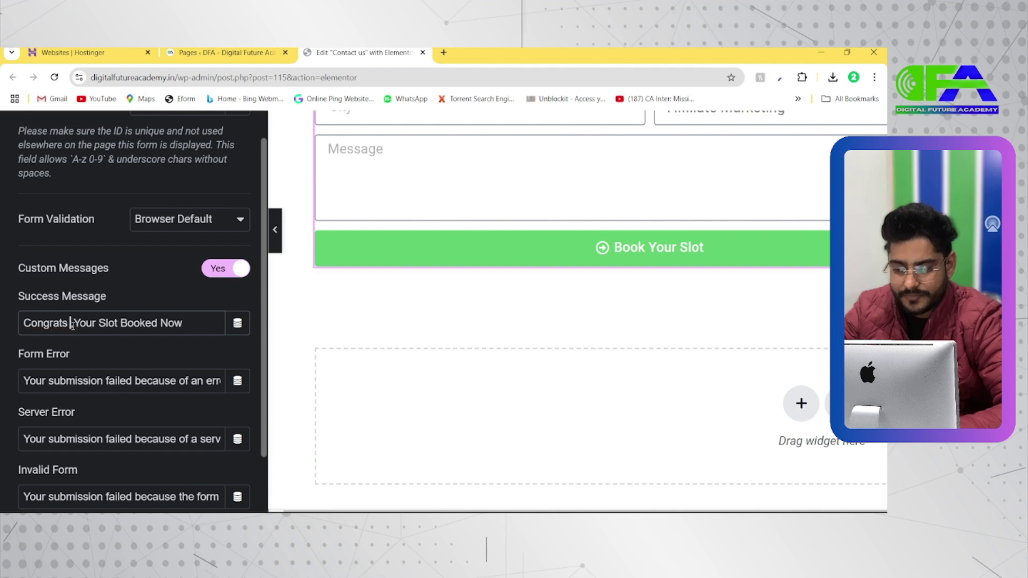
key(BackSpace)
key(Right)
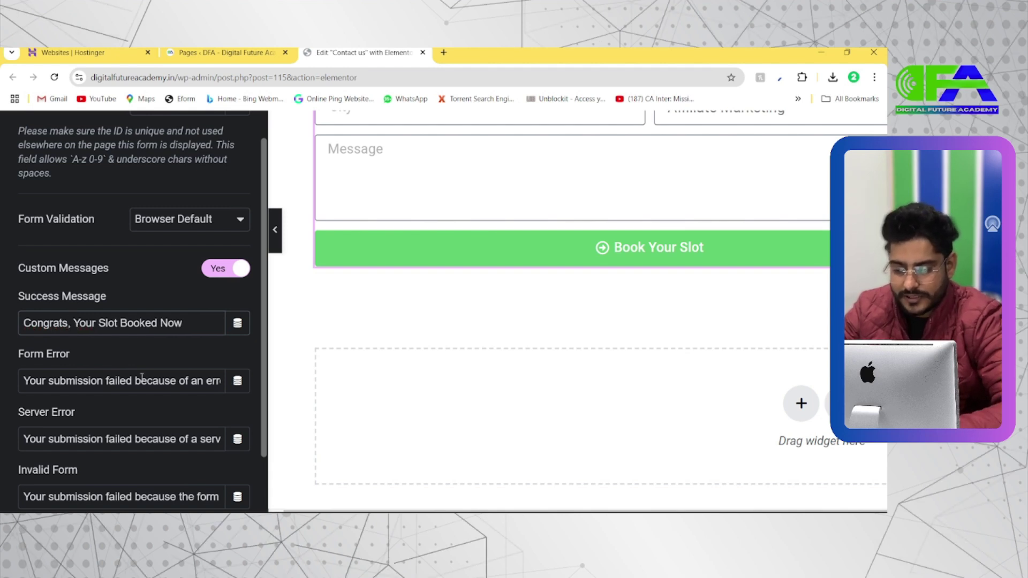
scroll(142, 377, down, 1)
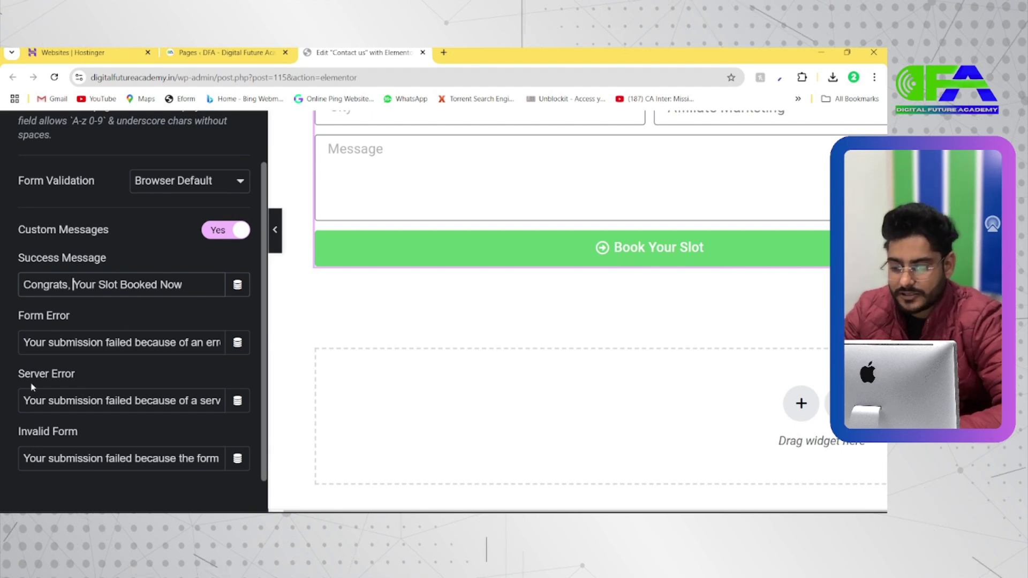
scroll(31, 386, down, 1)
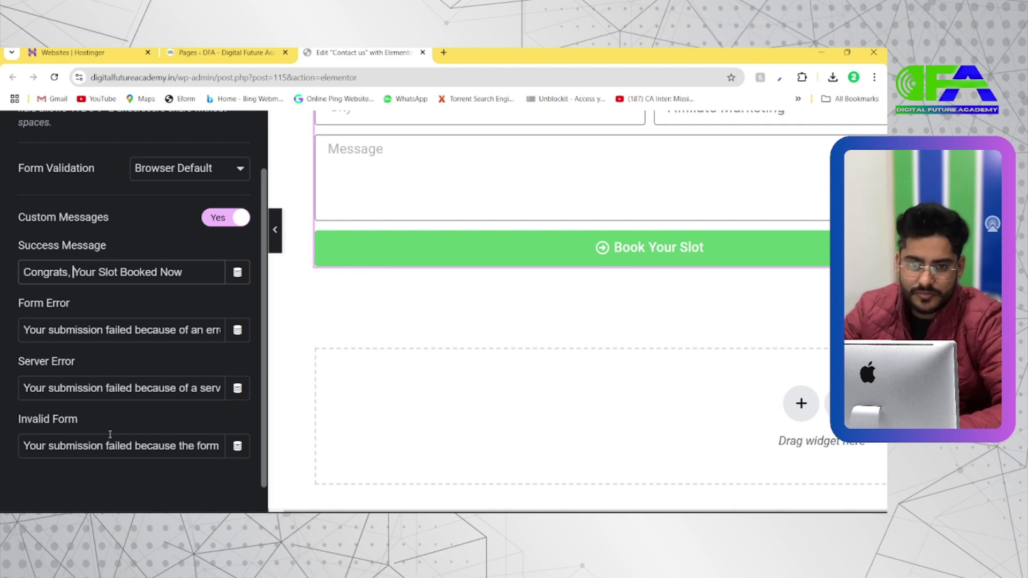
scroll(111, 435, down, 5)
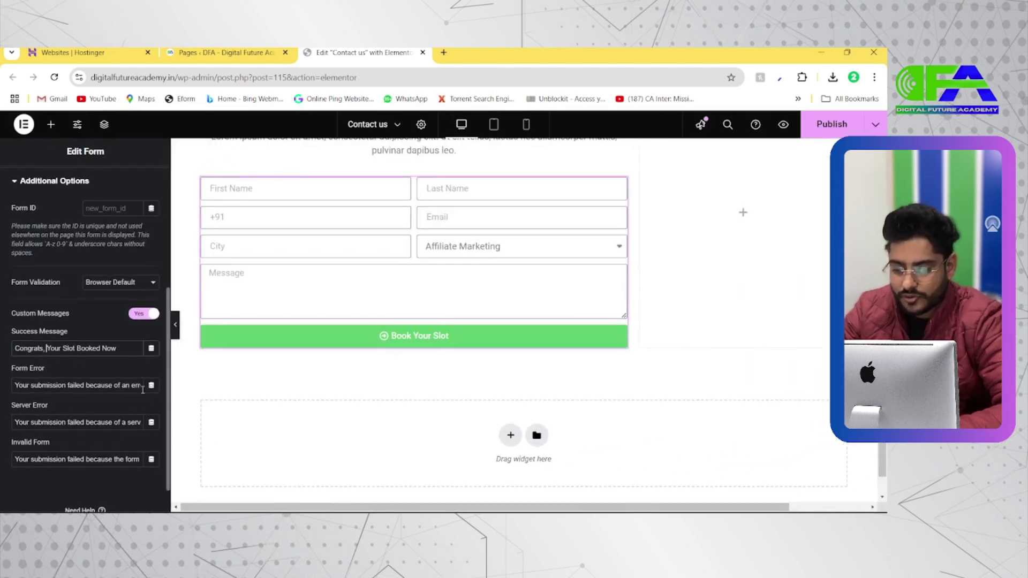
Publish the Contact us page and open it live via View Page
scroll(96, 391, down, 2)
scroll(82, 351, up, 3)
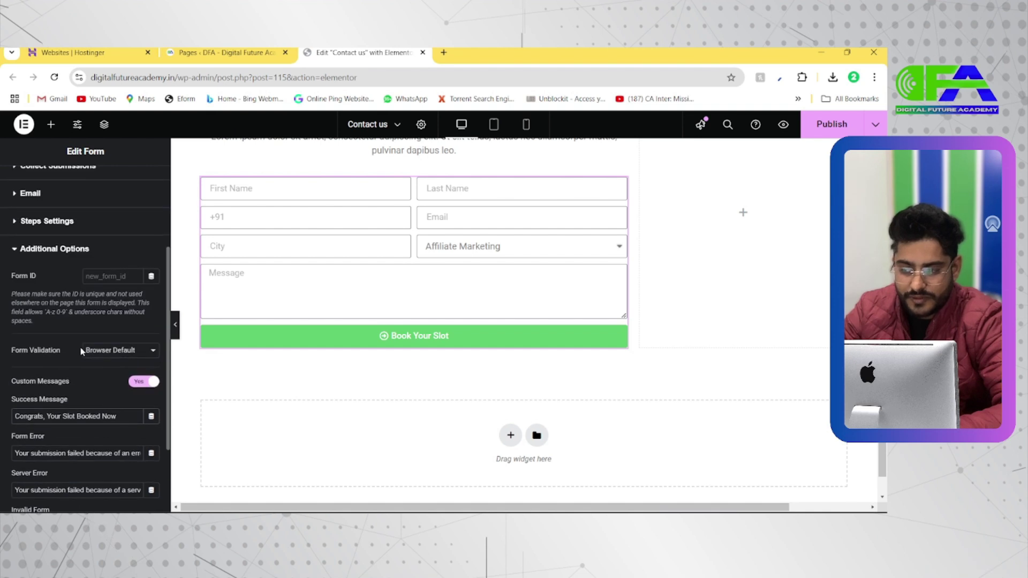
scroll(67, 421, up, 4)
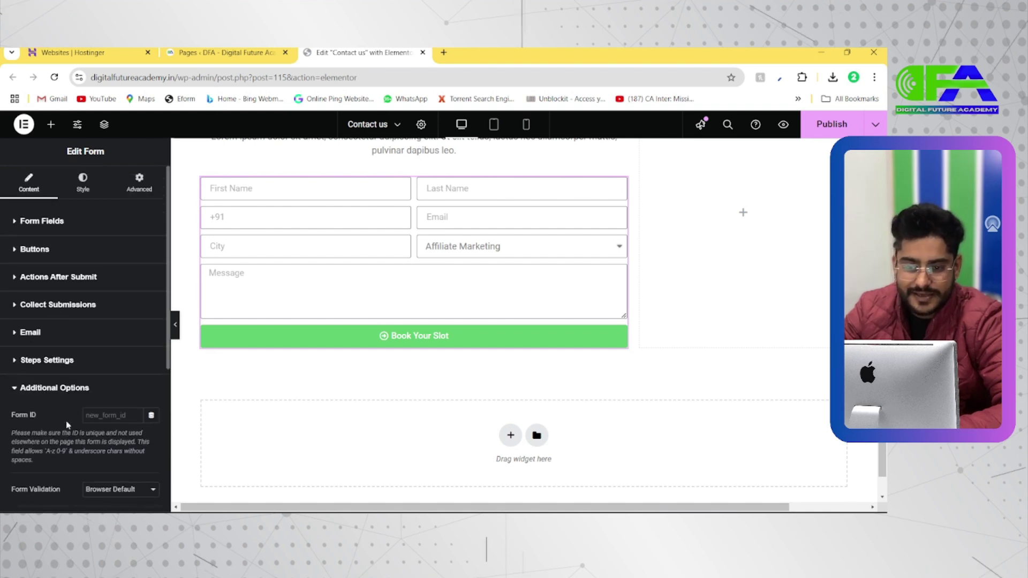
scroll(434, 255, up, 3)
scroll(435, 255, up, 1)
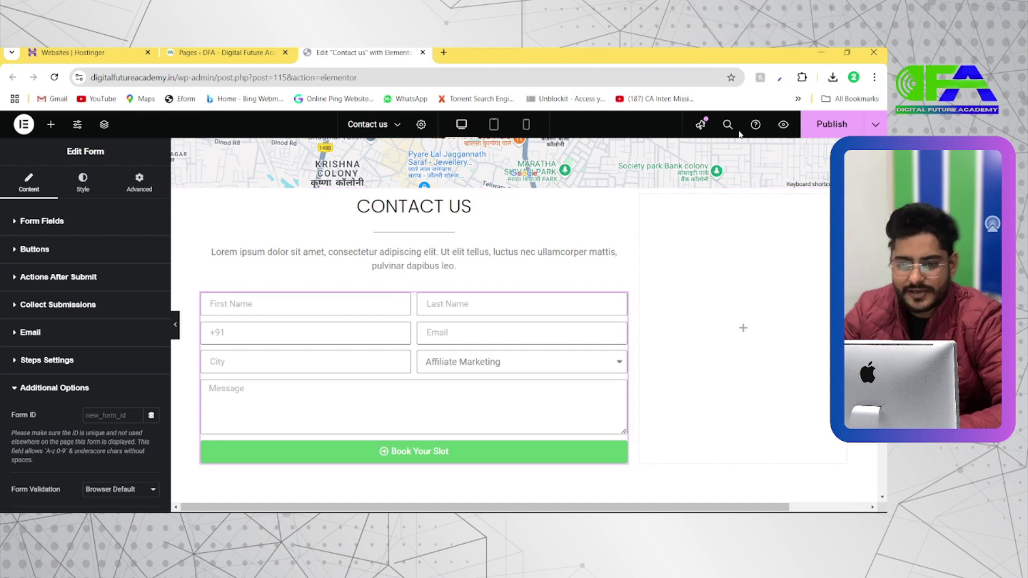
click(851, 128)
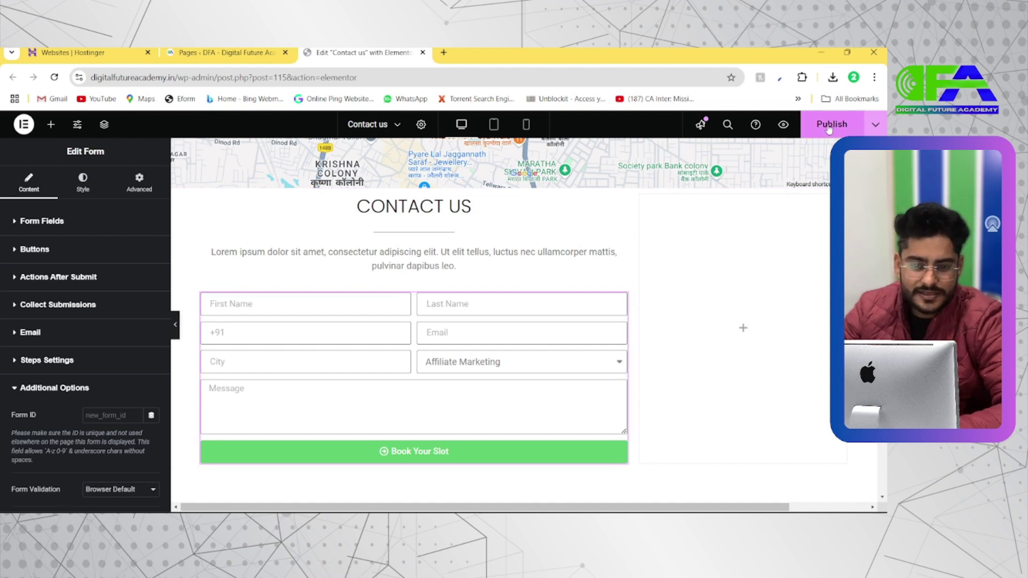
click(867, 125)
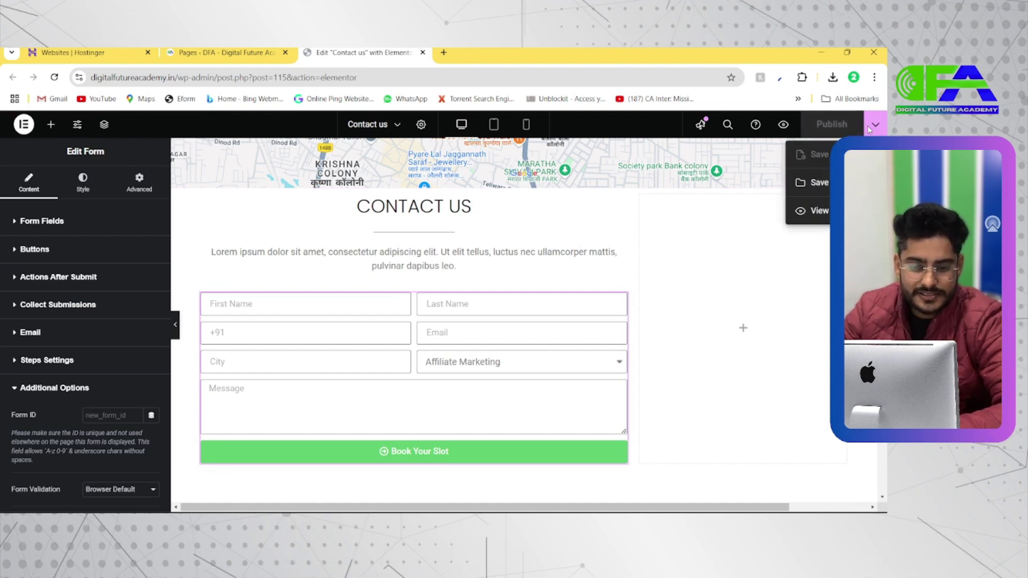
click(818, 210)
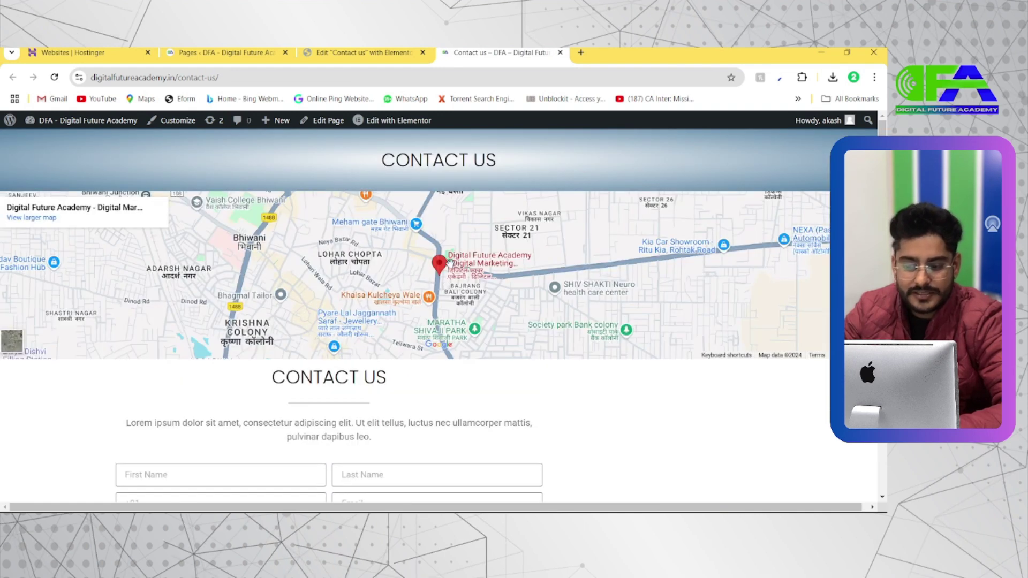
Autofill the name fields from a saved entry and enter the contact's phone number
scroll(448, 262, down, 4)
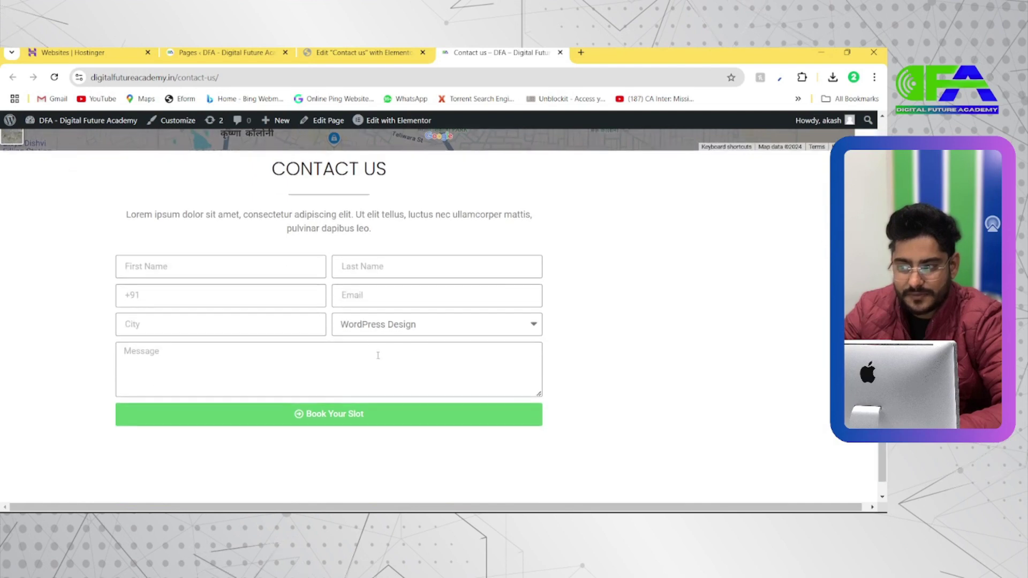
scroll(408, 330, up, 1)
click(234, 331)
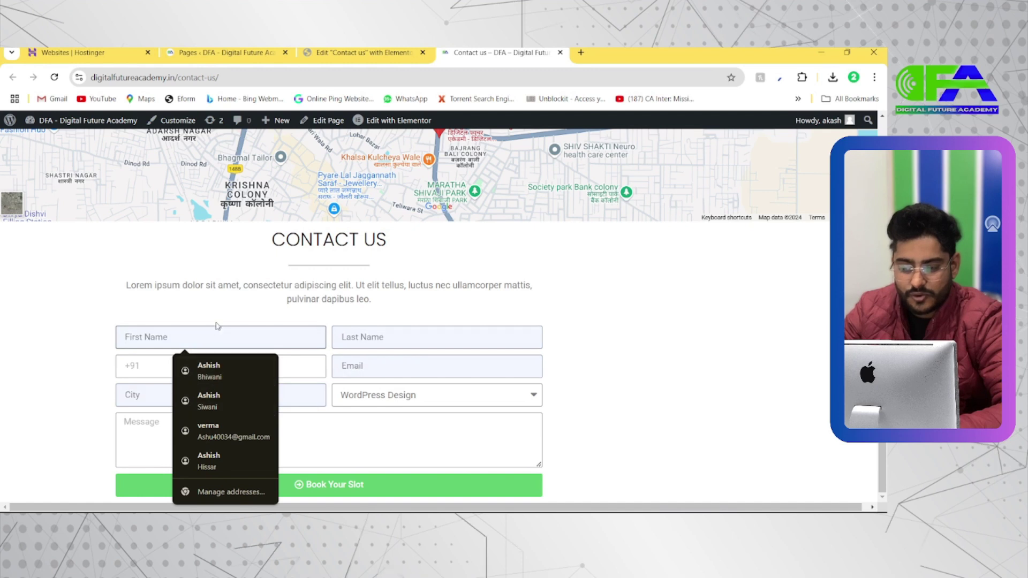
click(222, 369)
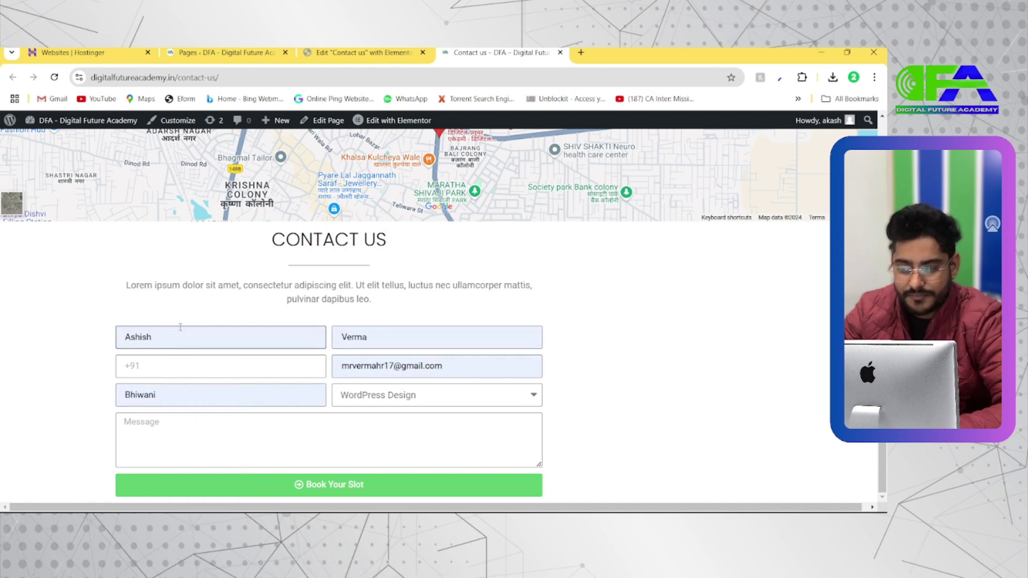
double_click(376, 339)
click(270, 369)
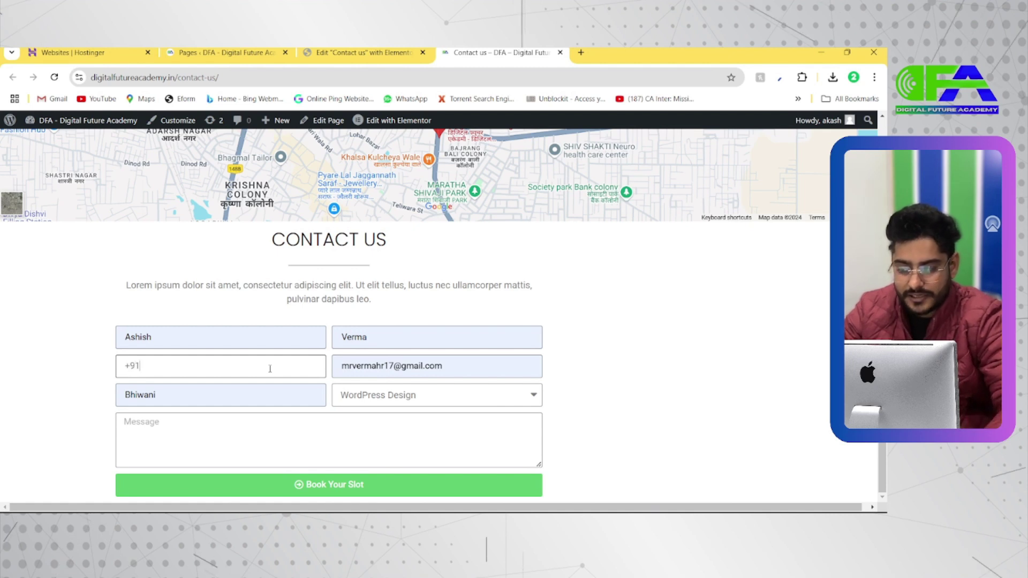
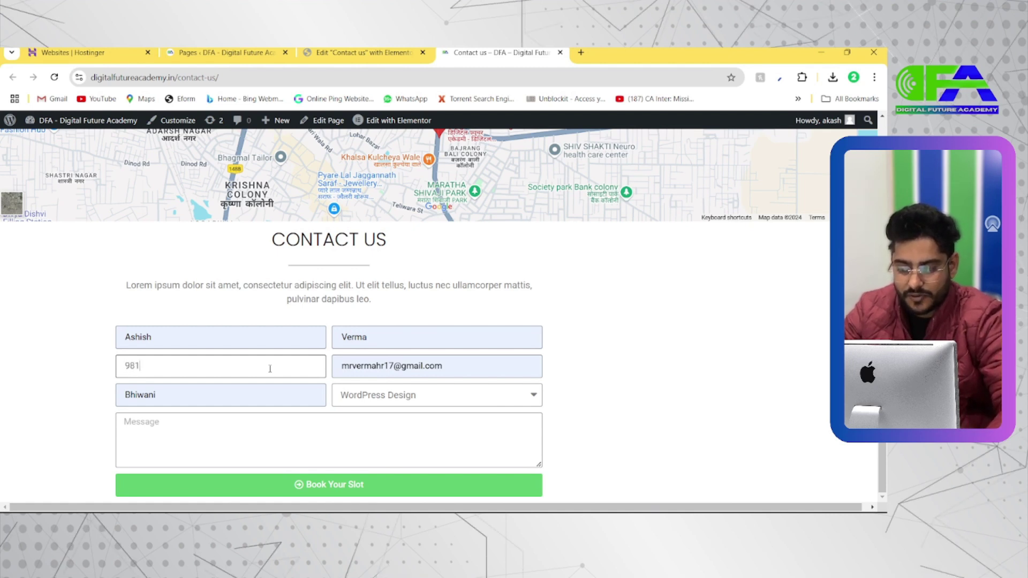
Choose Affiliate Marketing, type the message 'Yes i want' and submit the form
click(420, 394)
click(422, 394)
click(423, 399)
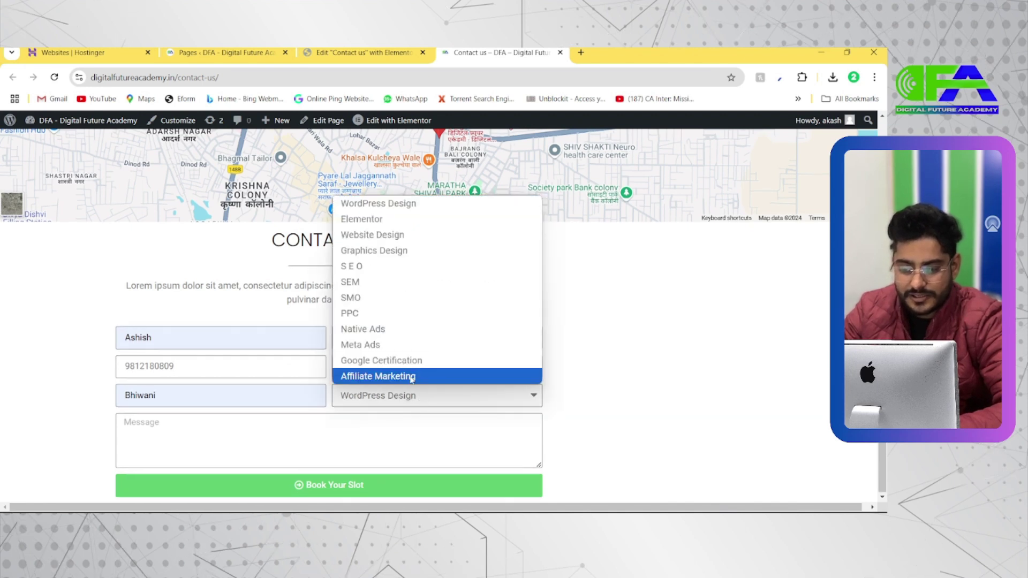
click(378, 376)
click(338, 421)
text(Yes i want)
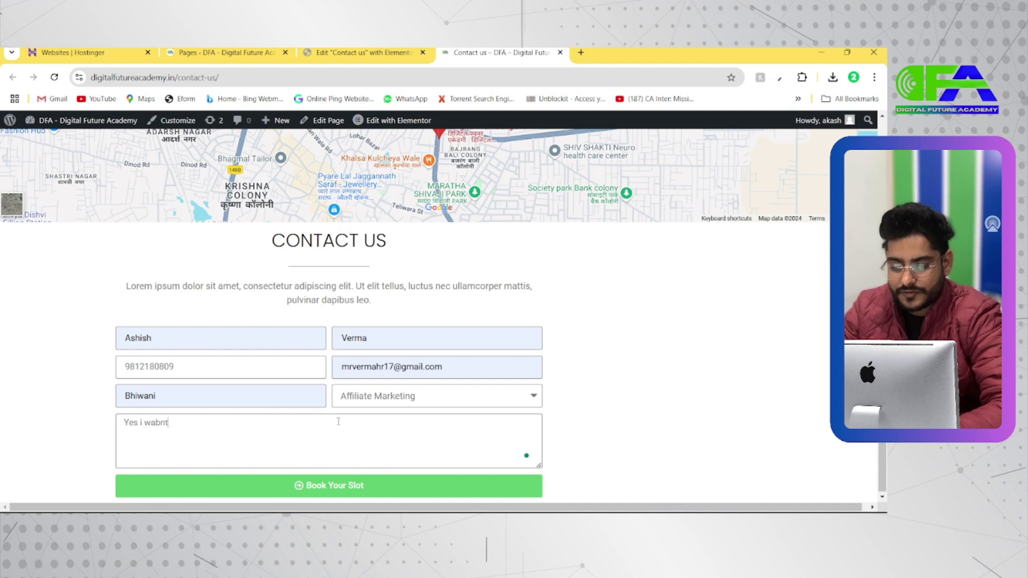
click(331, 487)
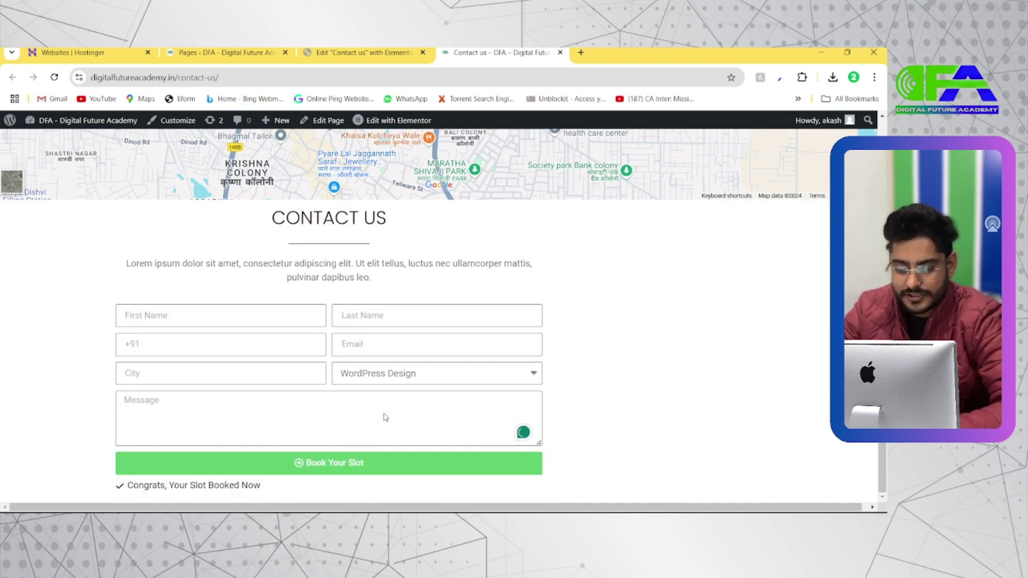
Zoom in to highlight the 'Congrats, Your Slot Booked Now' confirmation, then restore zoom
key(ctrl+plus)
key(ctrl+plus)
key(ctrl+plus)
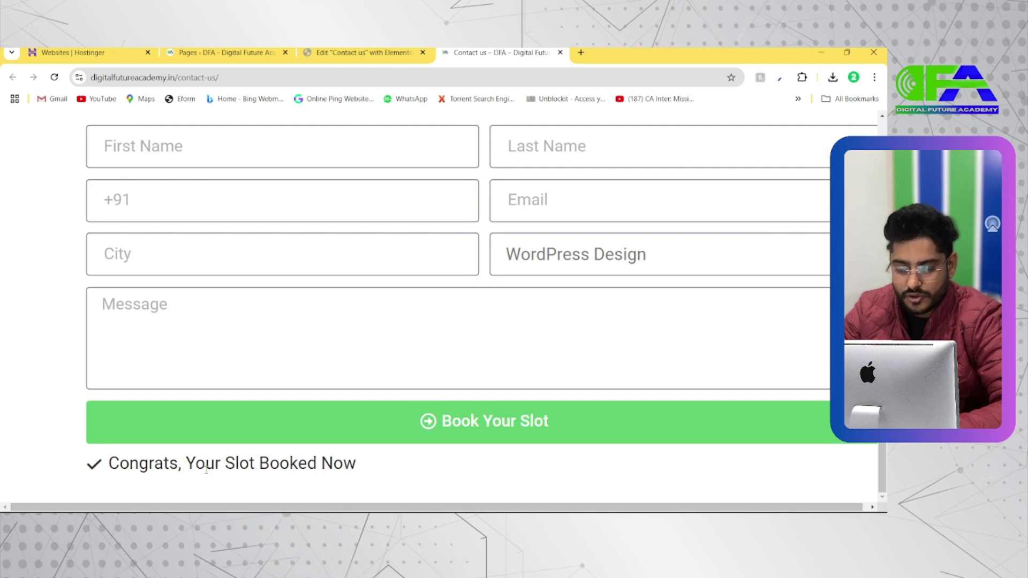
double_click(203, 464)
triple_click(203, 463)
key(ctrl+0)
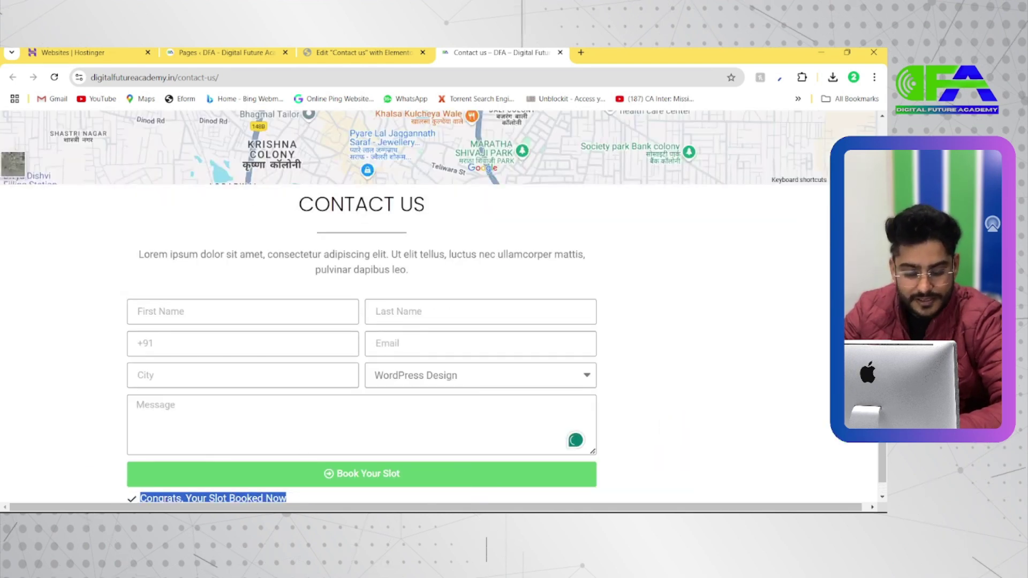
click(476, 522)
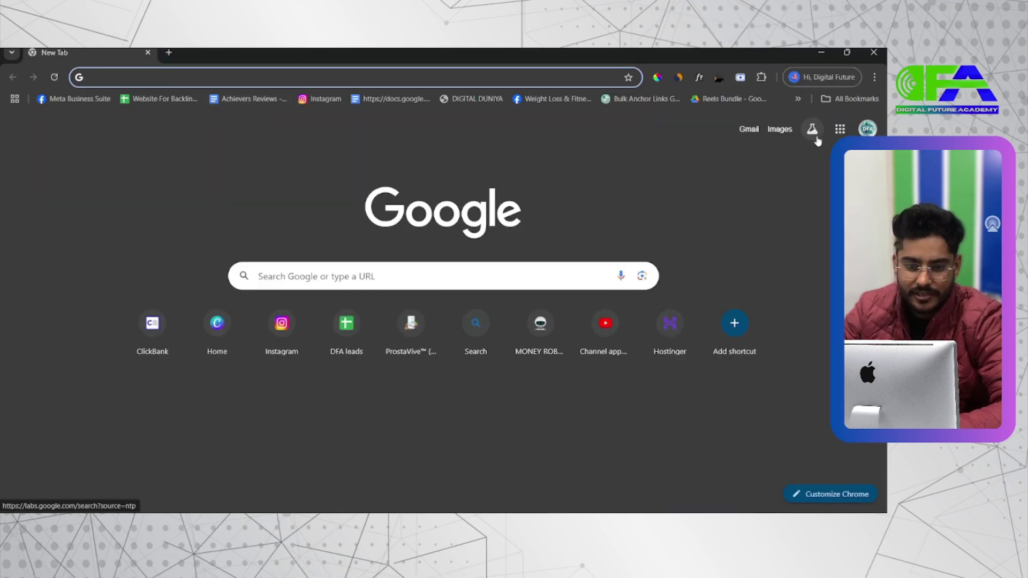
Open Gmail from the Google apps grid in the new Chrome window
click(839, 129)
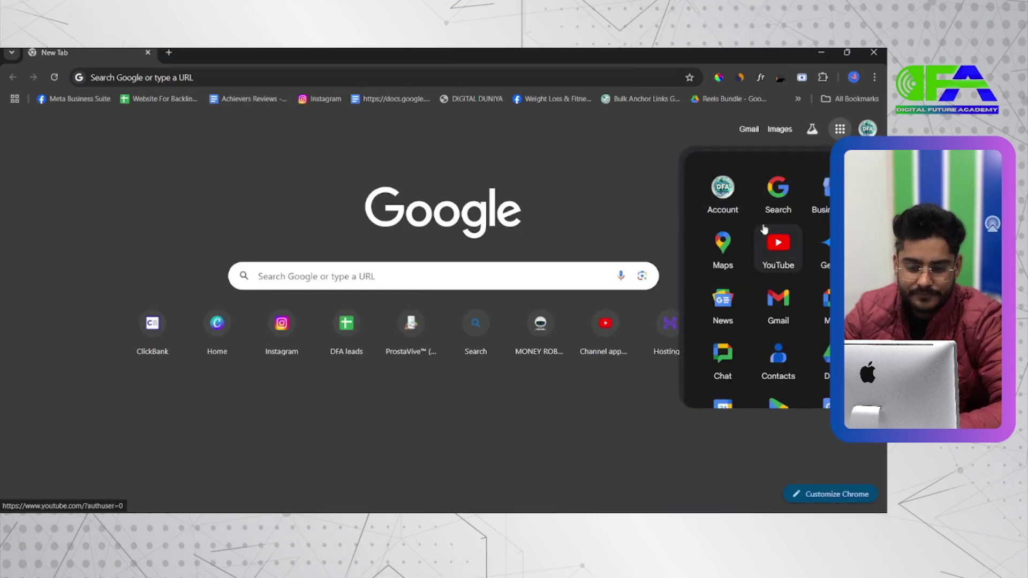
scroll(765, 228, down, 5)
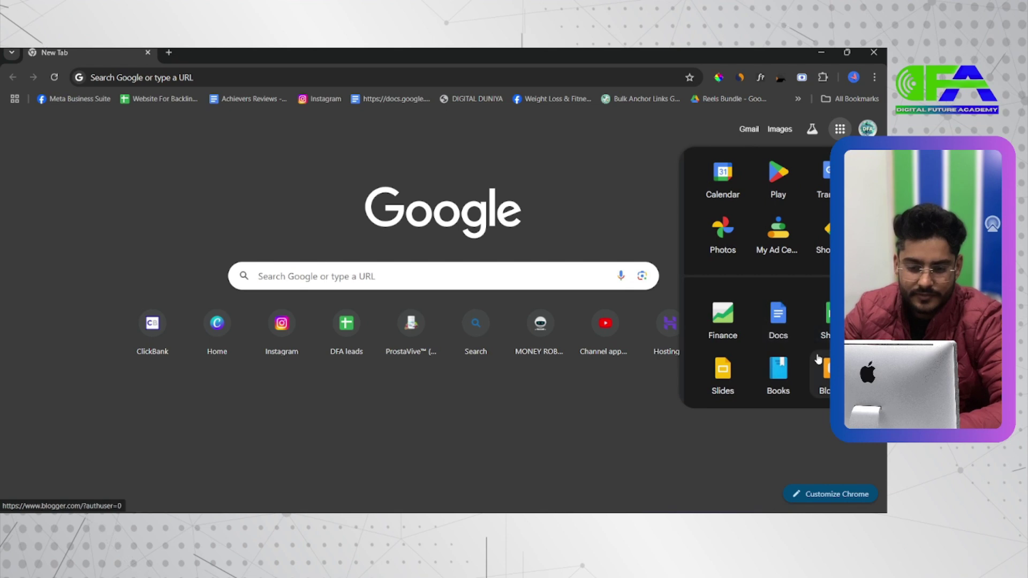
scroll(779, 300, up, 5)
click(782, 282)
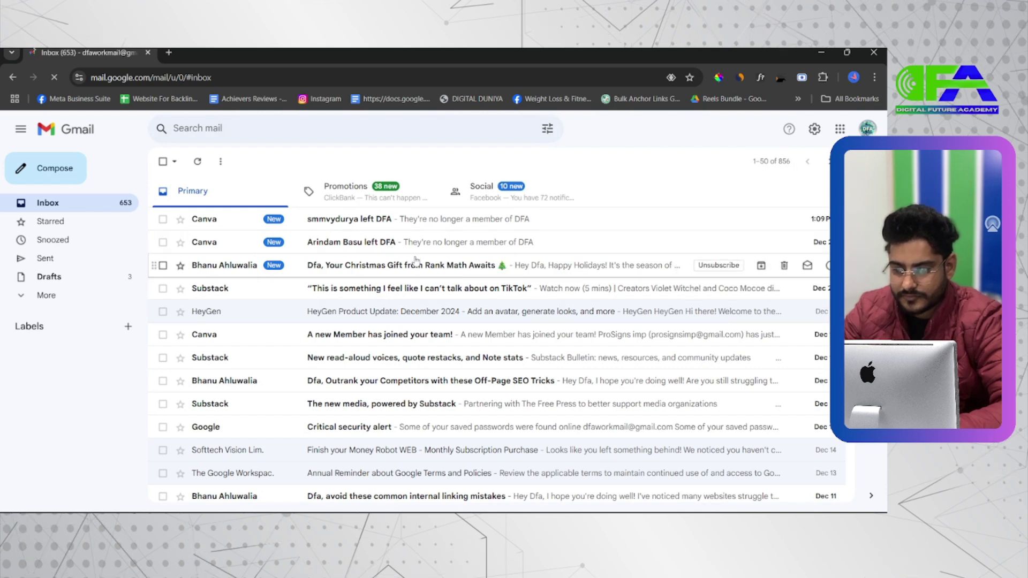
Open the DFA Leads message in Gmail's Spam folder
click(58, 297)
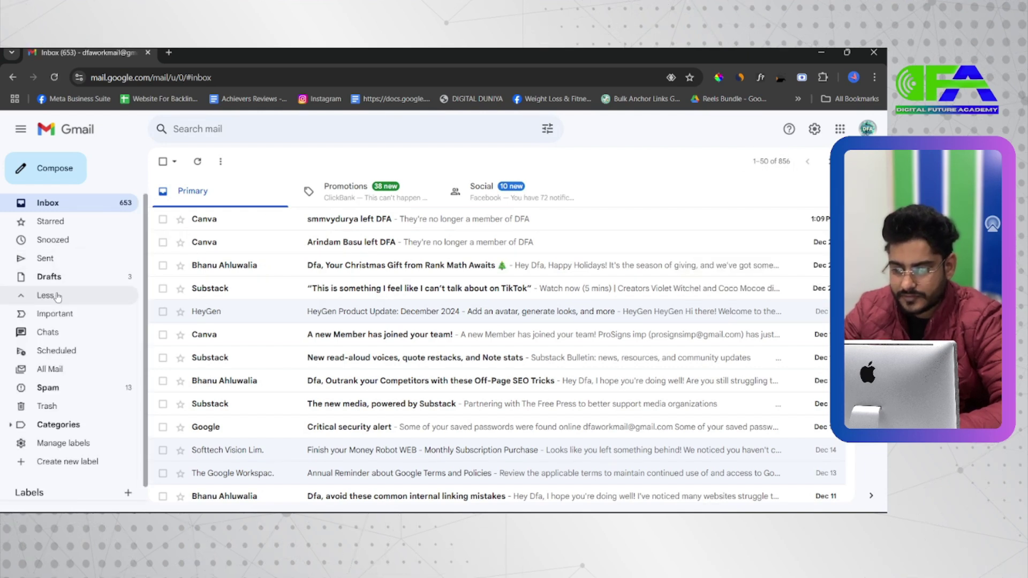
click(81, 383)
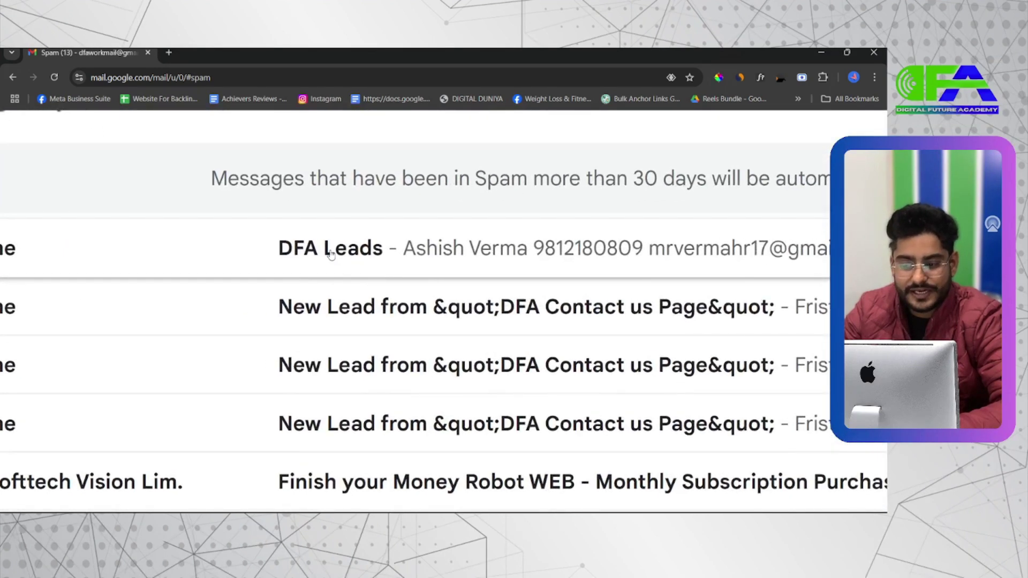
scroll(331, 254, up, 1)
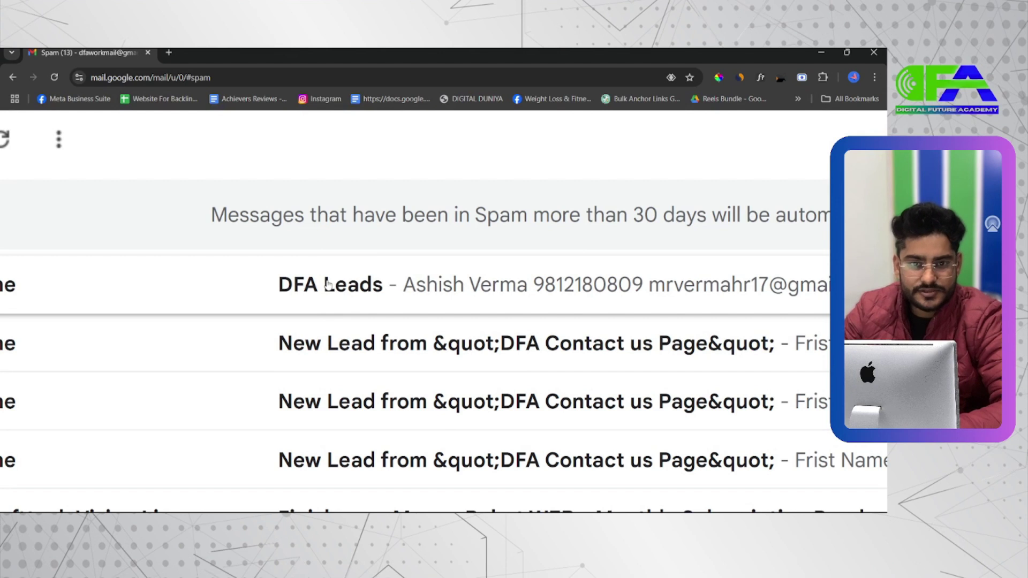
click(393, 288)
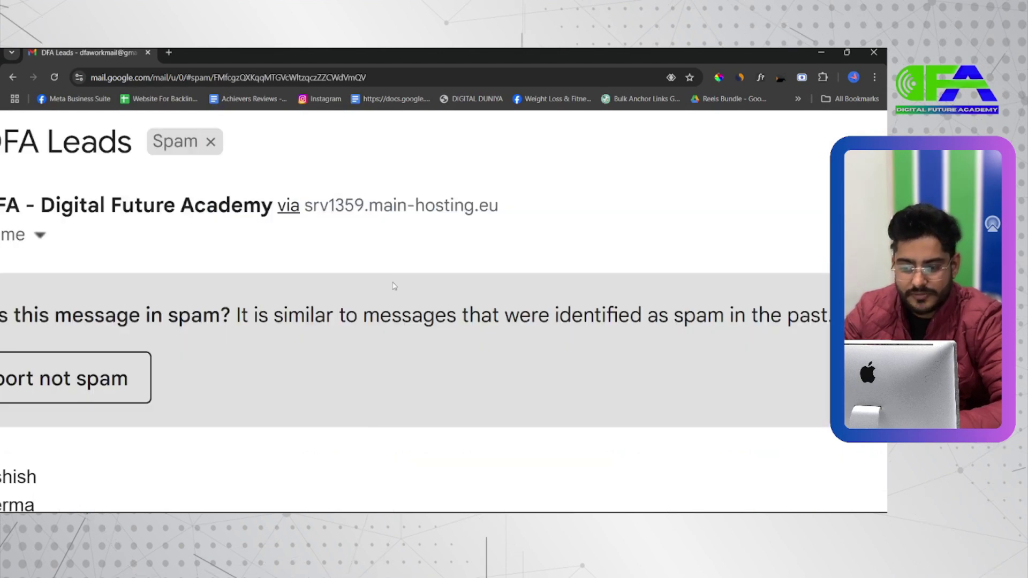
Check the submitted first name, last name, phone number and e-mail in the email
scroll(209, 391, down, 1)
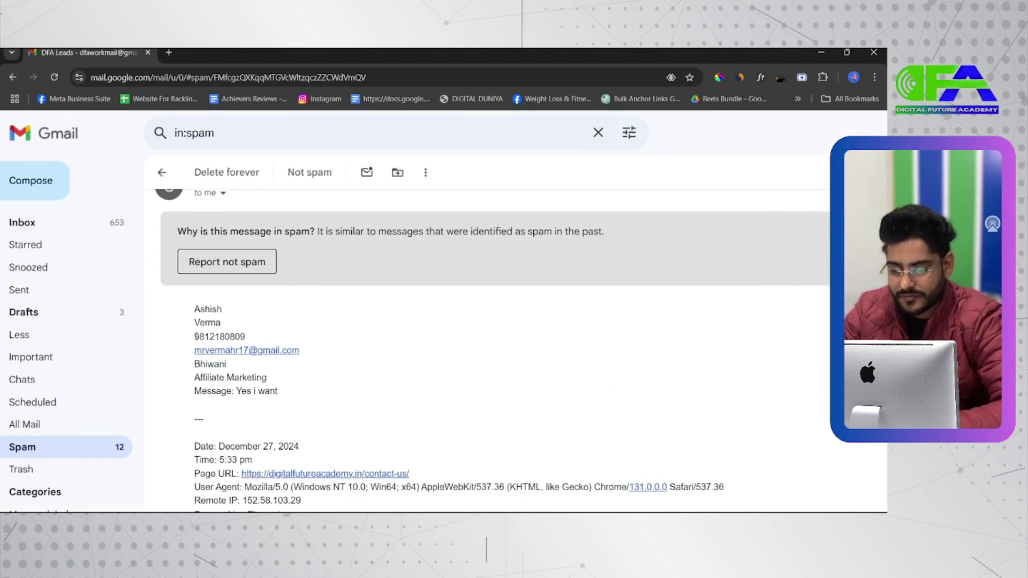
scroll(196, 336, down, 1)
double_click(207, 246)
click(207, 261)
double_click(207, 260)
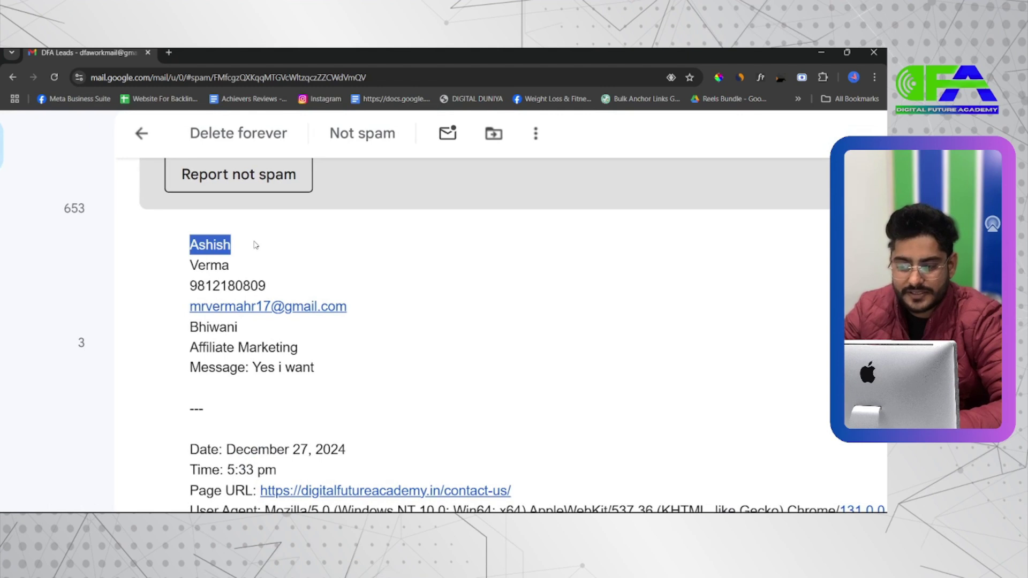
click(266, 284)
double_click(263, 284)
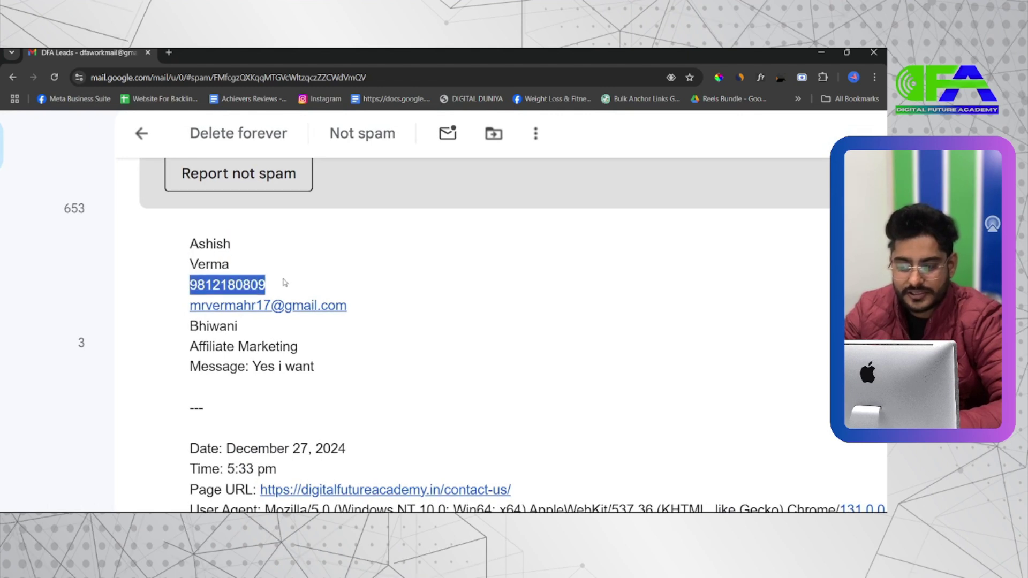
drag(351, 306, 180, 304)
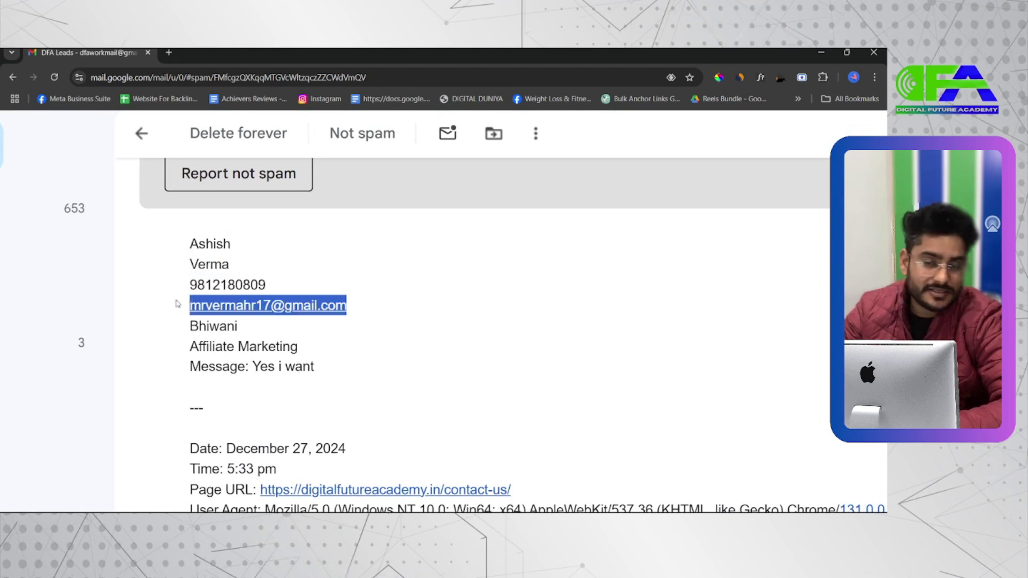
click(180, 303)
Check the submitted city, Affiliate Marketing service, message and source page URL
double_click(228, 328)
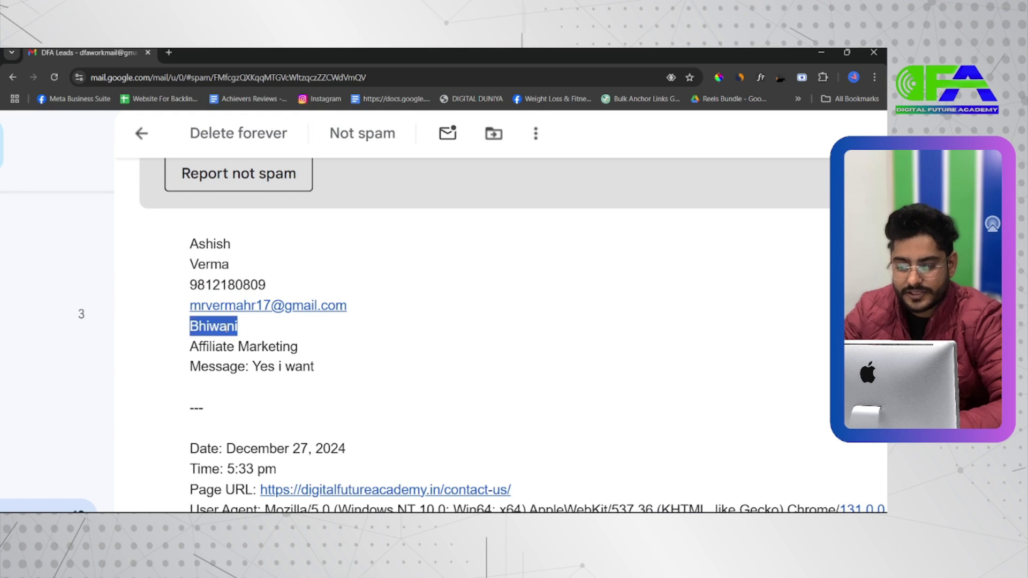
triple_click(259, 346)
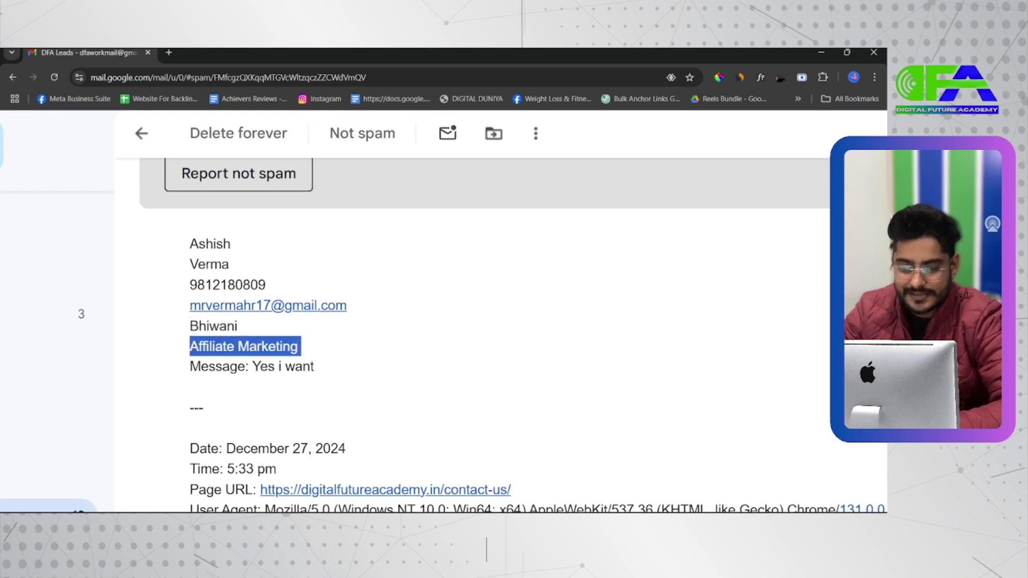
double_click(222, 369)
drag(253, 370, 319, 370)
scroll(325, 370, down, 2)
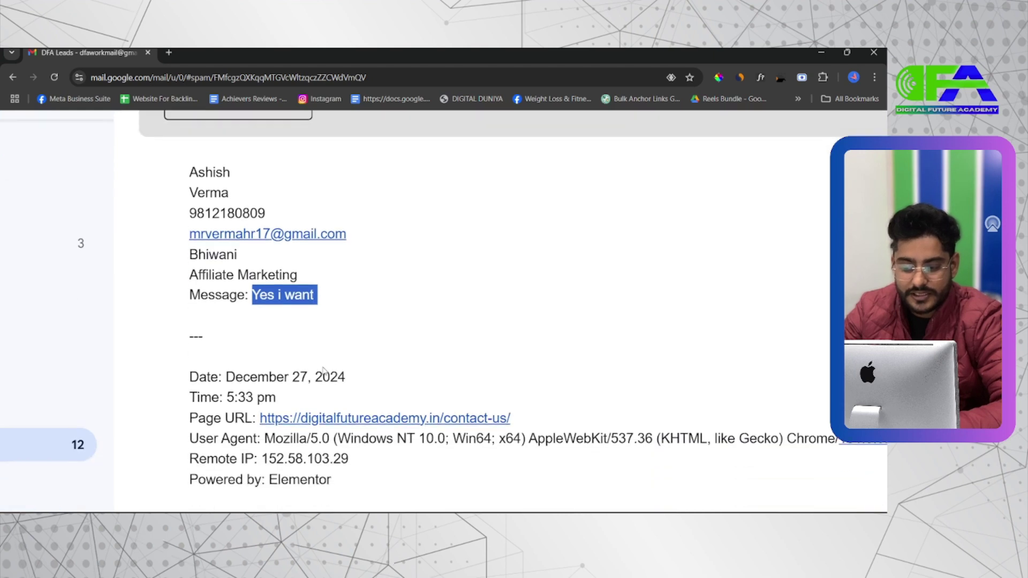
scroll(324, 371, down, 1)
click(515, 370)
drag(515, 371, 300, 365)
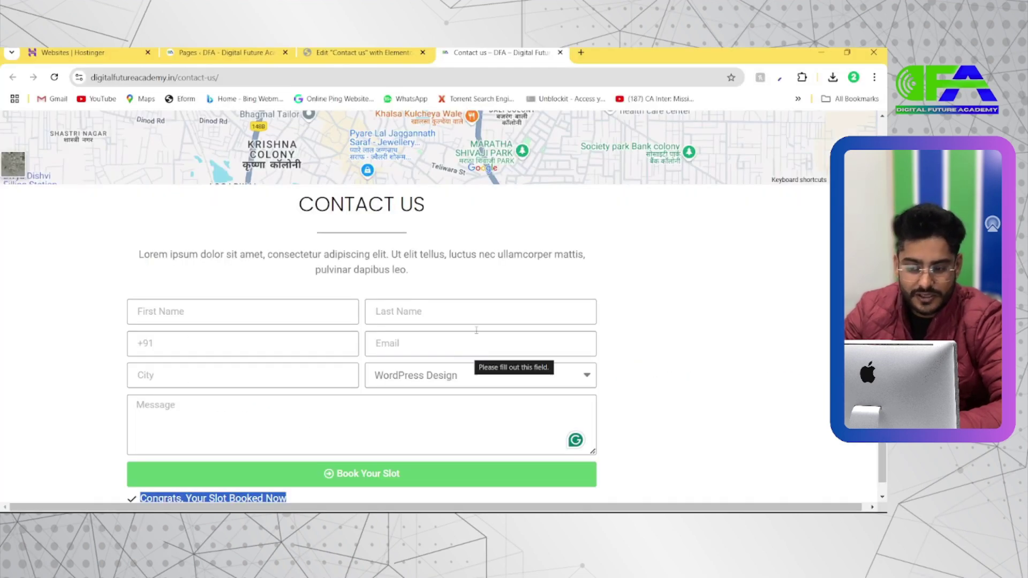
Switch back to the 'Edit "Contact us" with Elementor' tab
scroll(431, 268, down, 1)
click(621, 385)
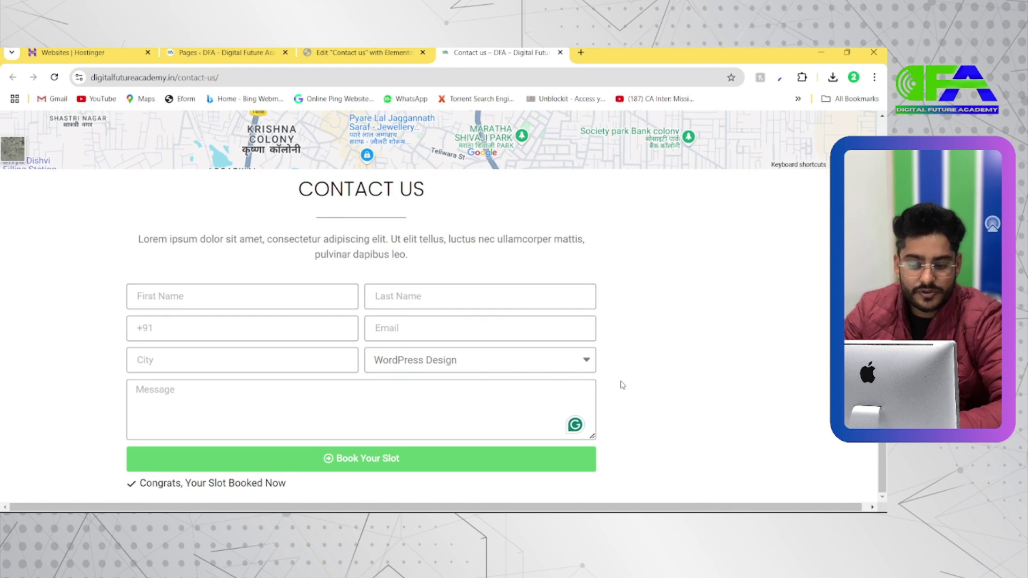
click(364, 53)
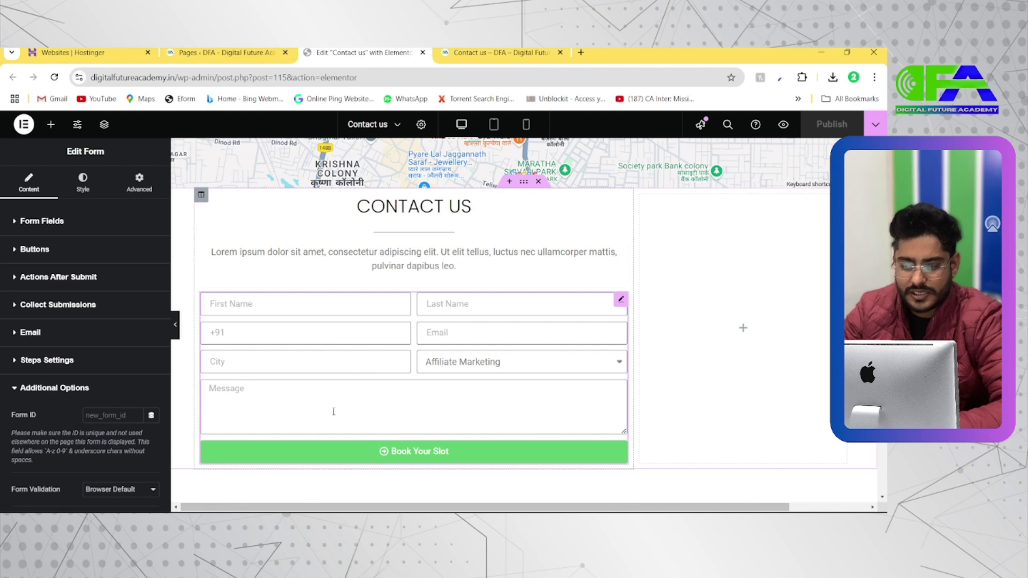
Inspect the intro paragraph's content and style, then reselect the form's Style settings
click(84, 183)
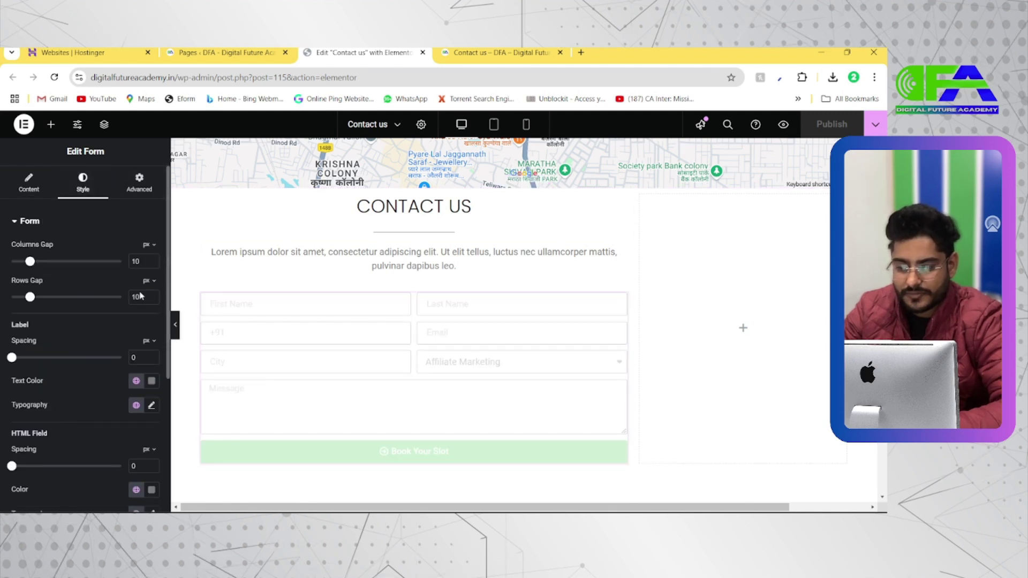
click(249, 268)
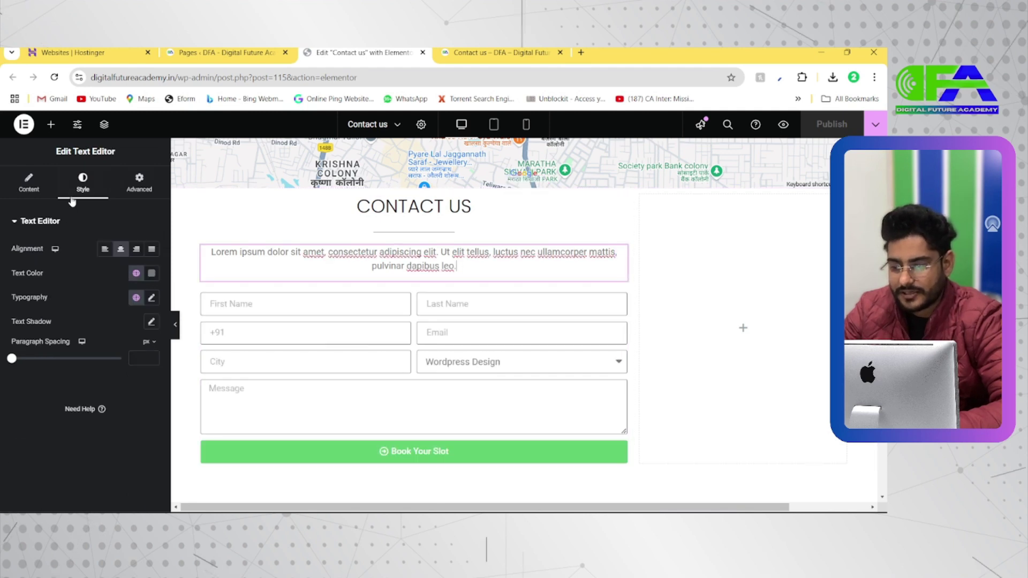
click(29, 182)
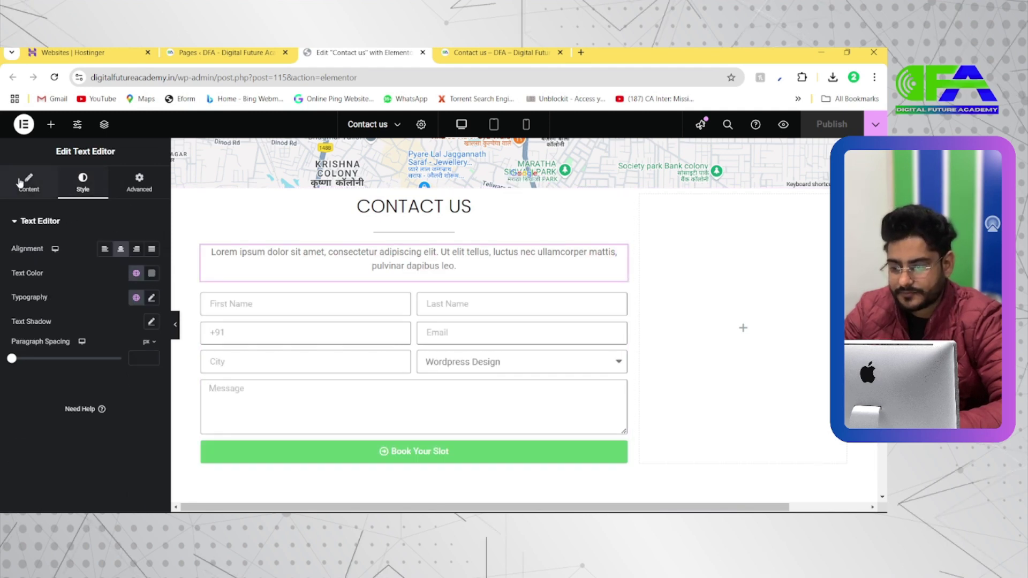
click(90, 188)
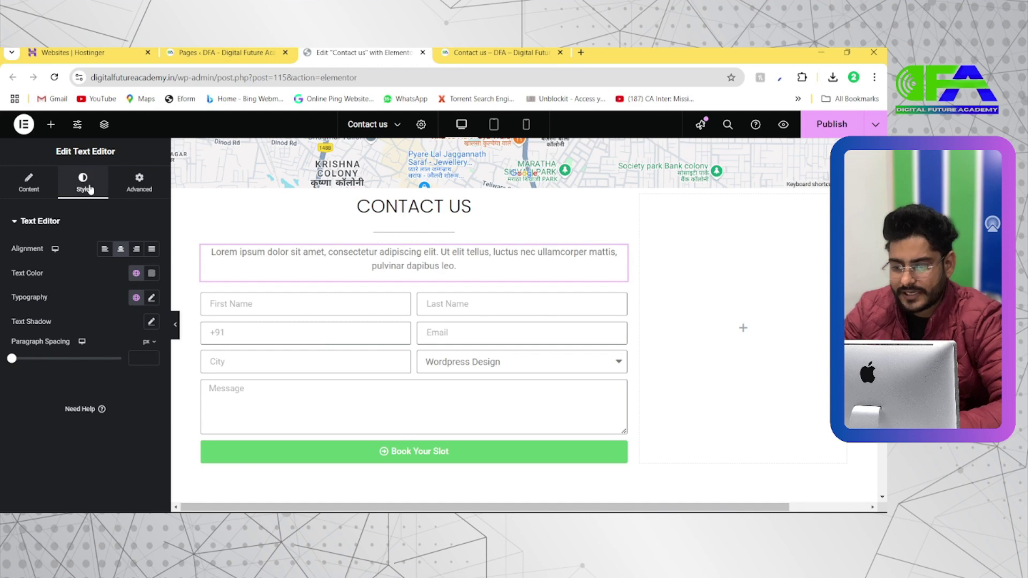
click(270, 305)
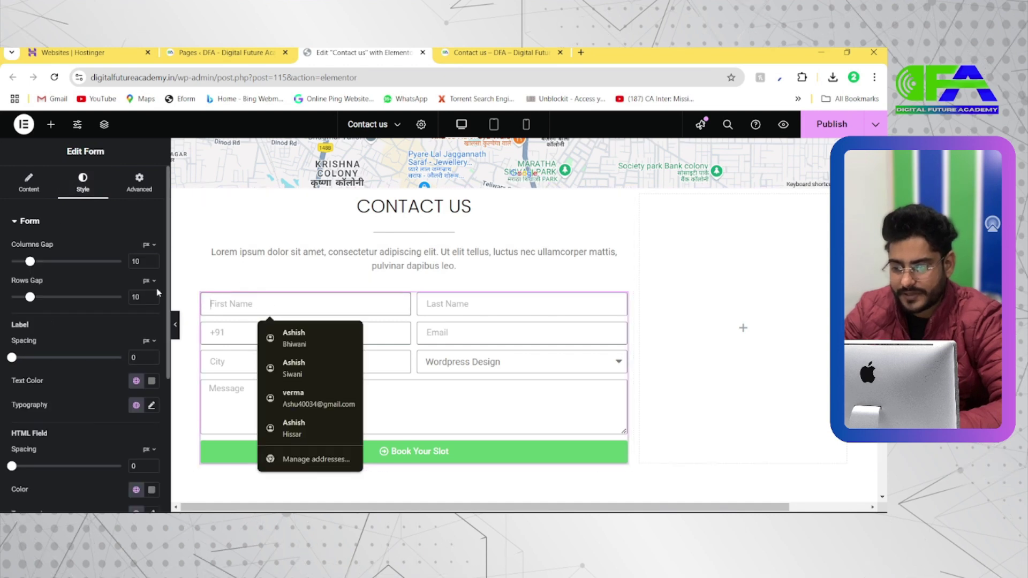
Increase the form's column gap and row spacing with their sliders
mouse_move(30, 262)
mouse_down()
mouse_move(123, 263)
mouse_move(47, 263)
mouse_up()
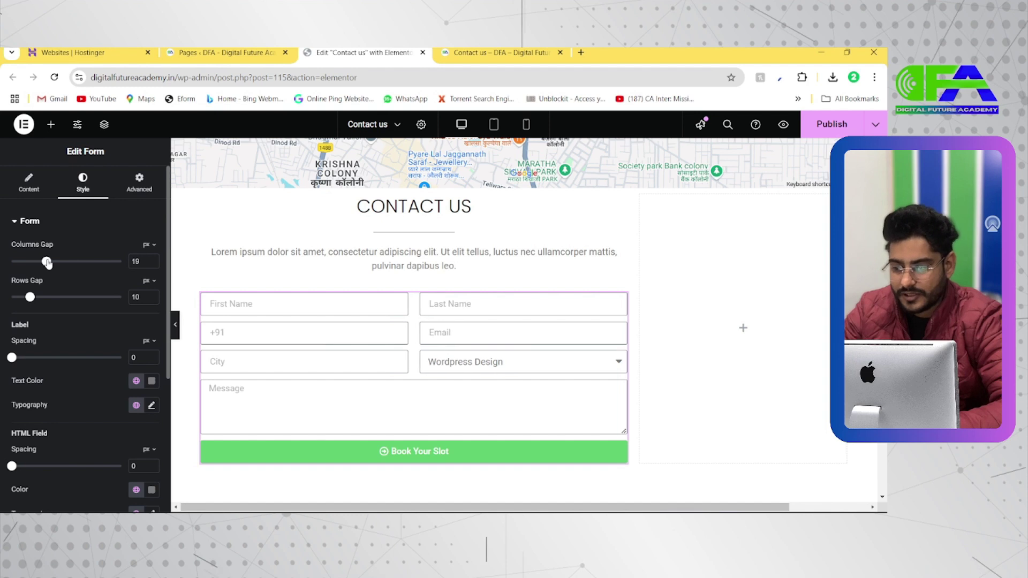
drag(31, 301, 54, 299)
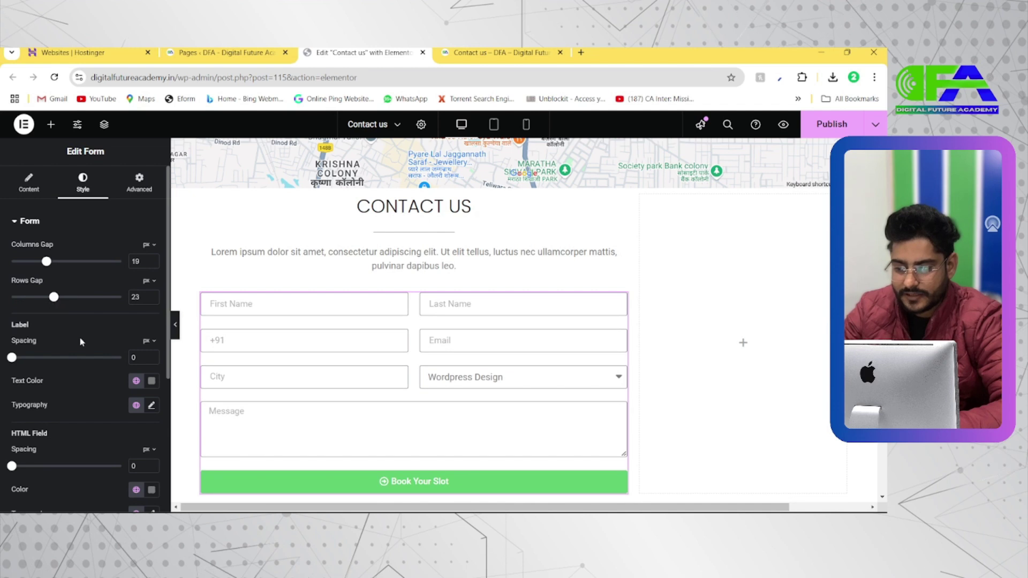
scroll(82, 341, down, 1)
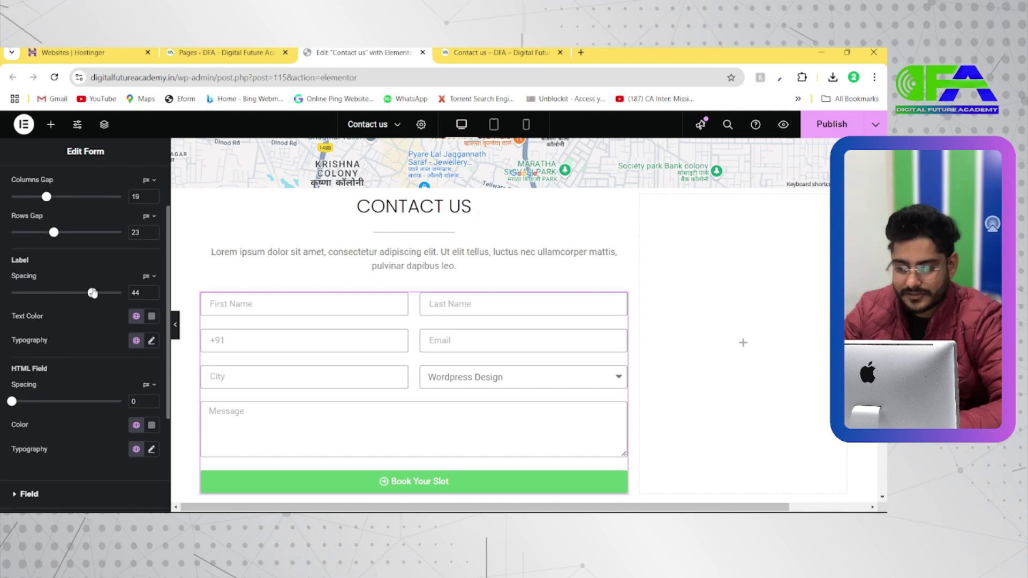
scroll(50, 352, down, 1)
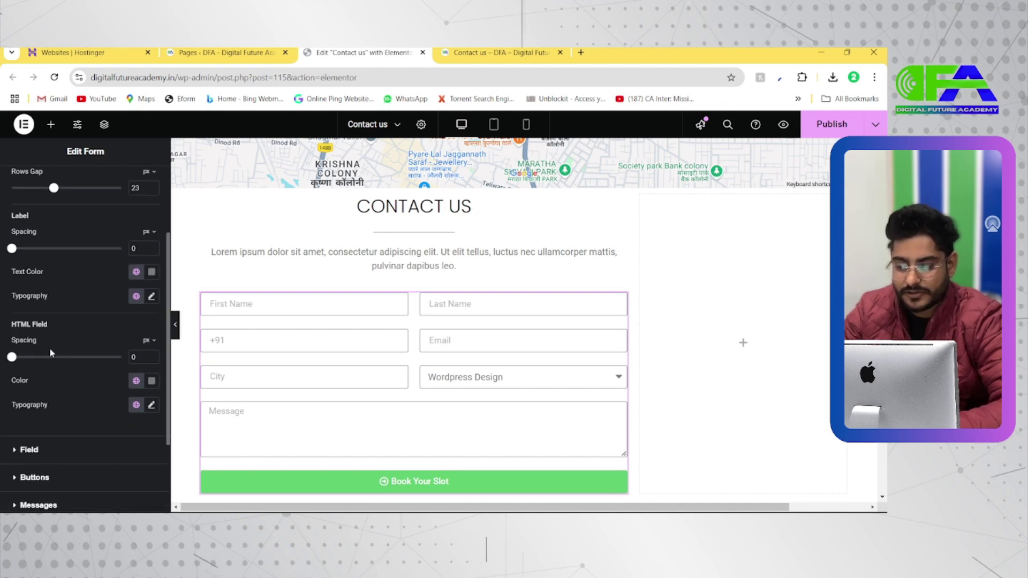
scroll(49, 348, down, 1)
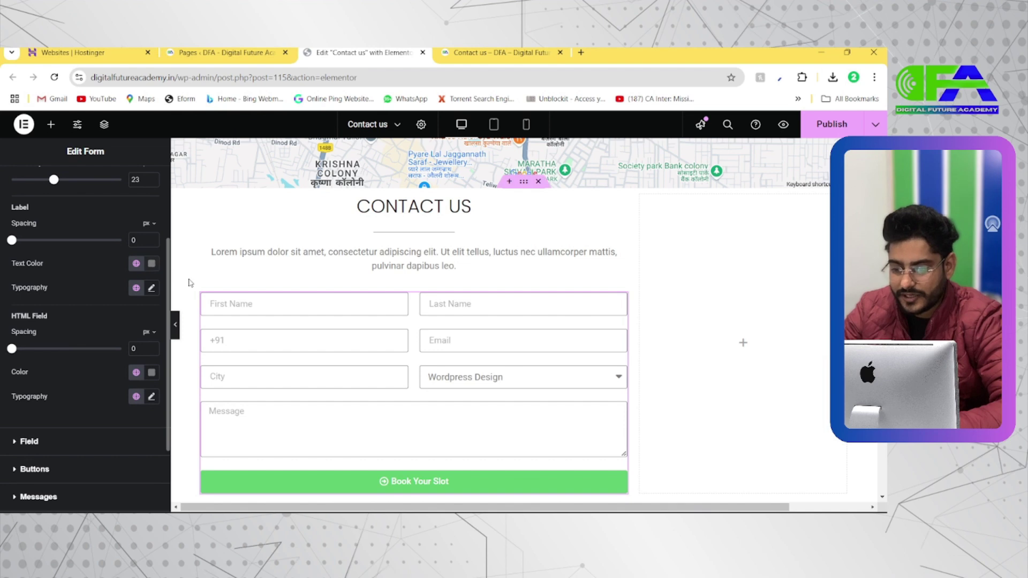
Set the label text colour to pure red #FF0000 and label spacing to 0
click(151, 263)
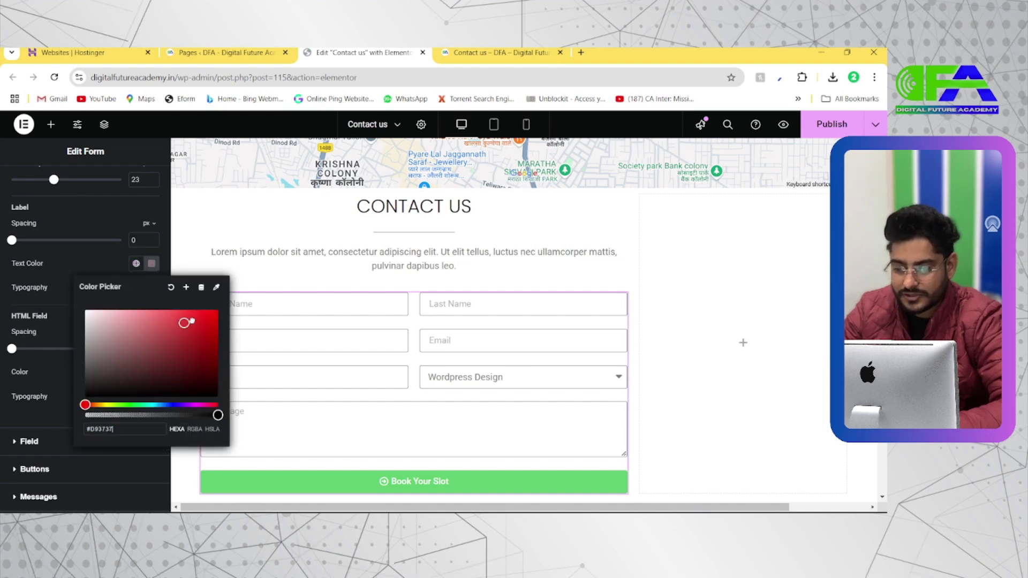
drag(208, 311, 226, 319)
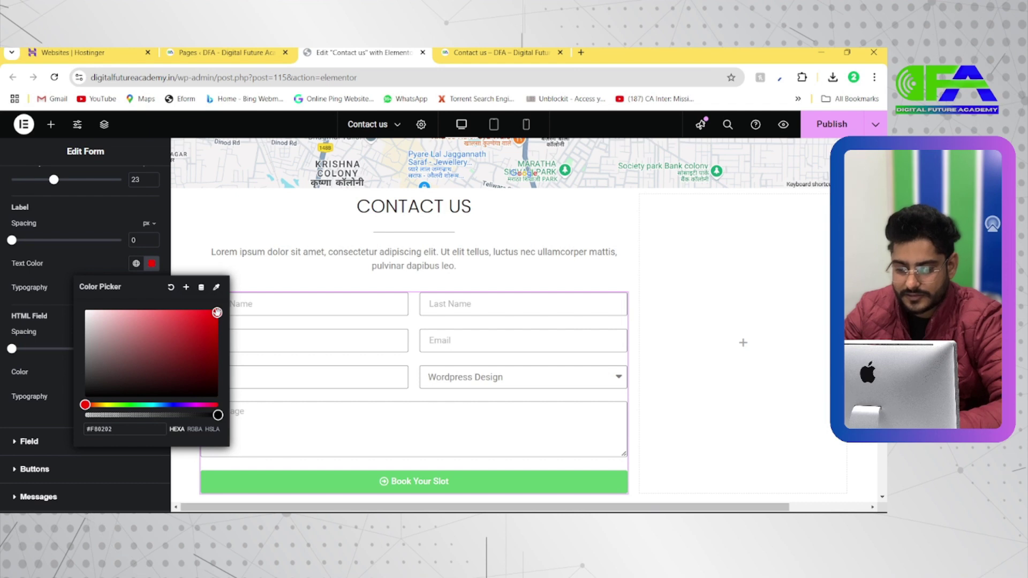
click(151, 264)
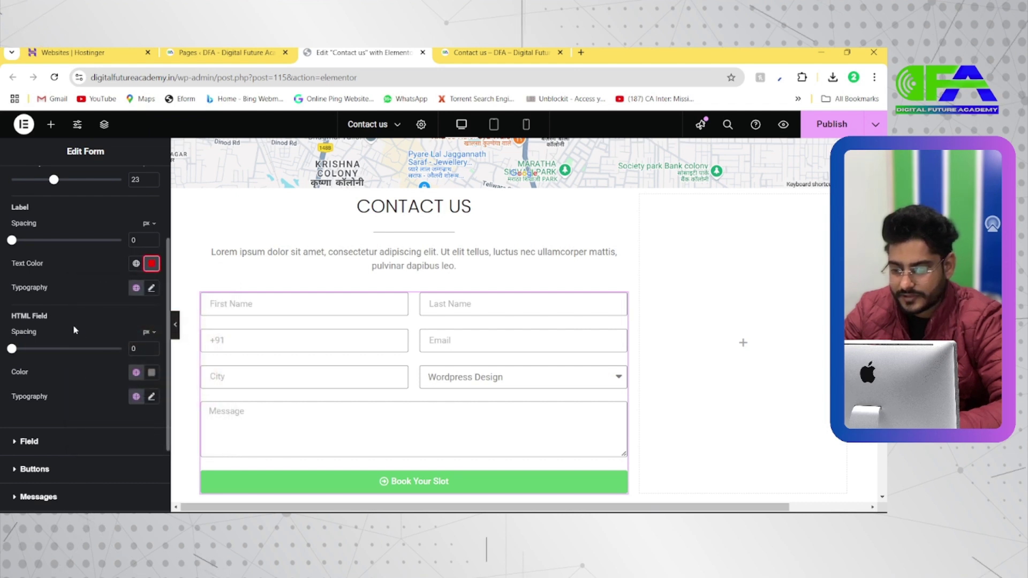
drag(55, 352, 10, 354)
scroll(73, 364, down, 1)
Set the Next & Submit button background to bright blue #0A09FF
click(48, 385)
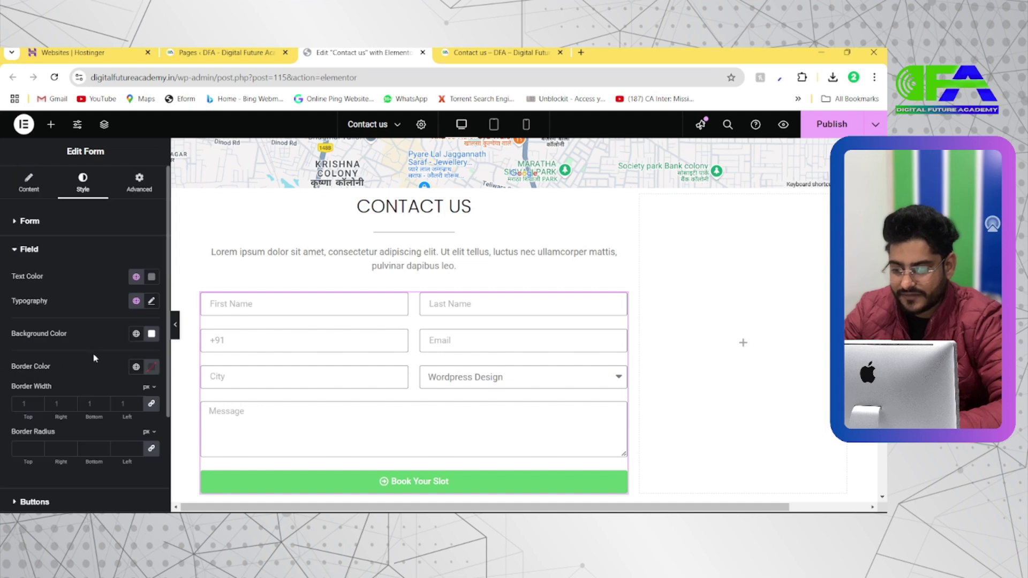
scroll(90, 377, down, 2)
click(57, 390)
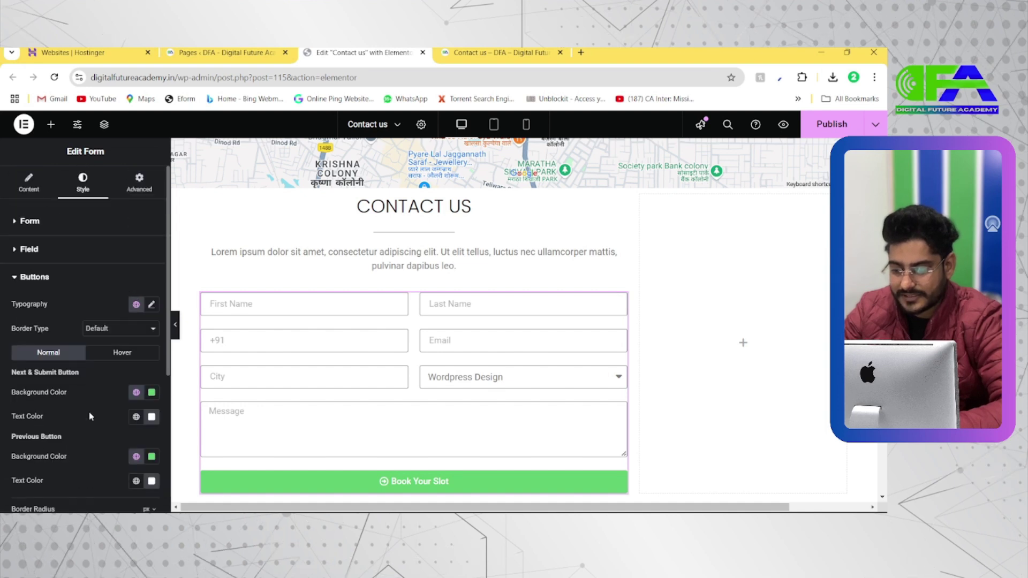
scroll(127, 412, down, 2)
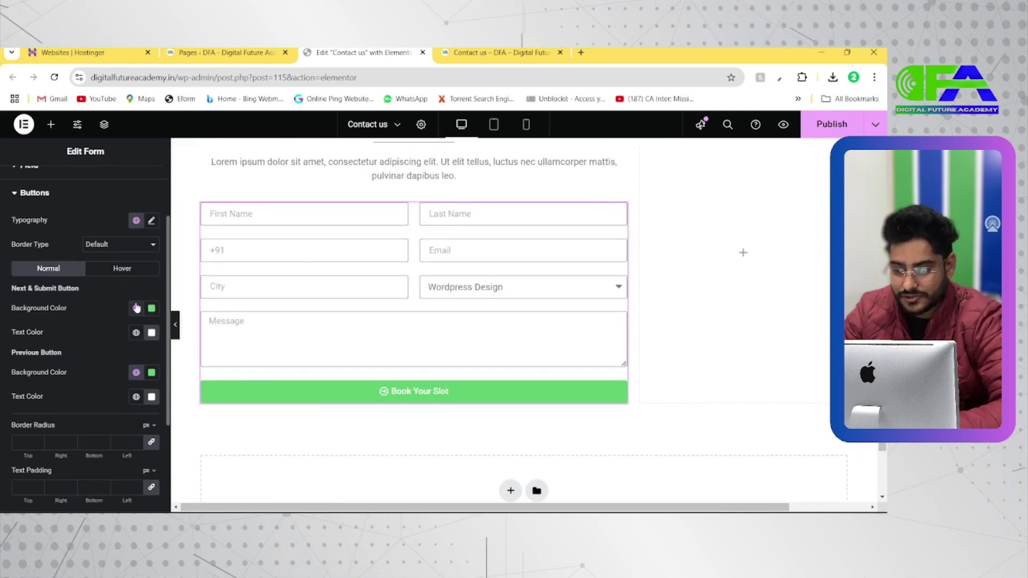
click(150, 309)
drag(207, 406, 85, 374)
click(174, 450)
drag(193, 374, 213, 354)
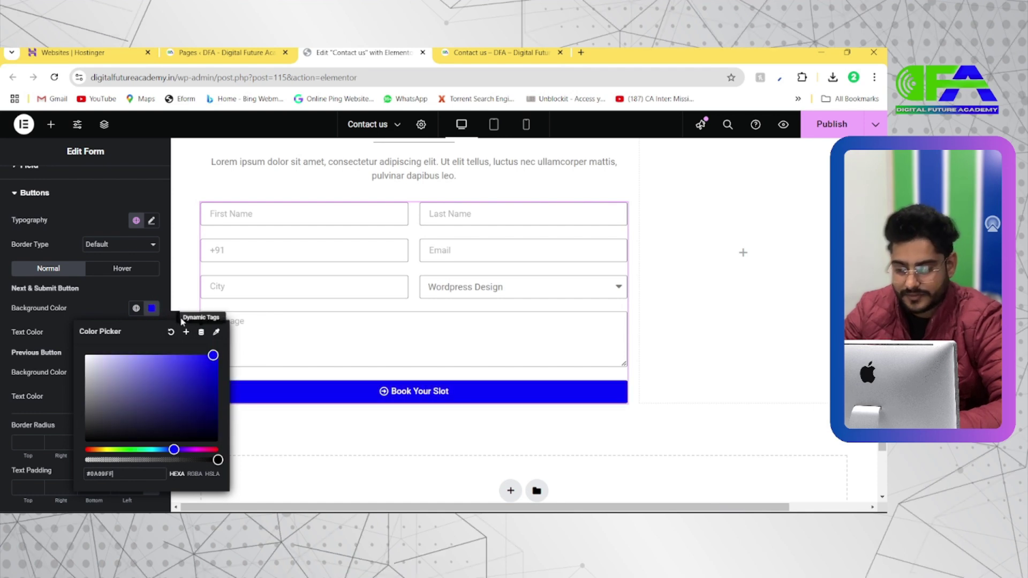
click(152, 308)
scroll(145, 353, down, 1)
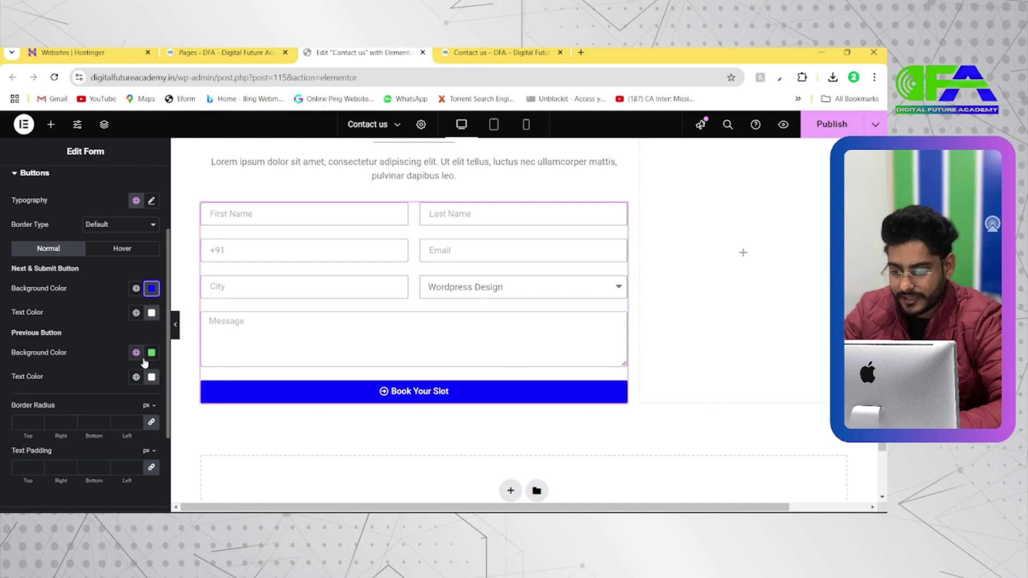
Give the Previous button a black #000000 background and review Messages and Steps styles
click(152, 352)
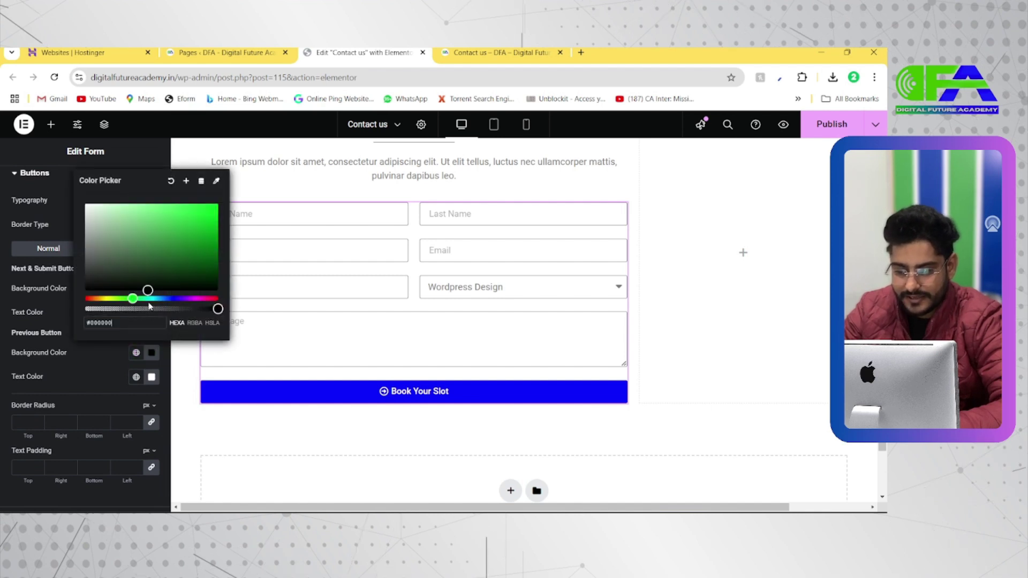
click(152, 356)
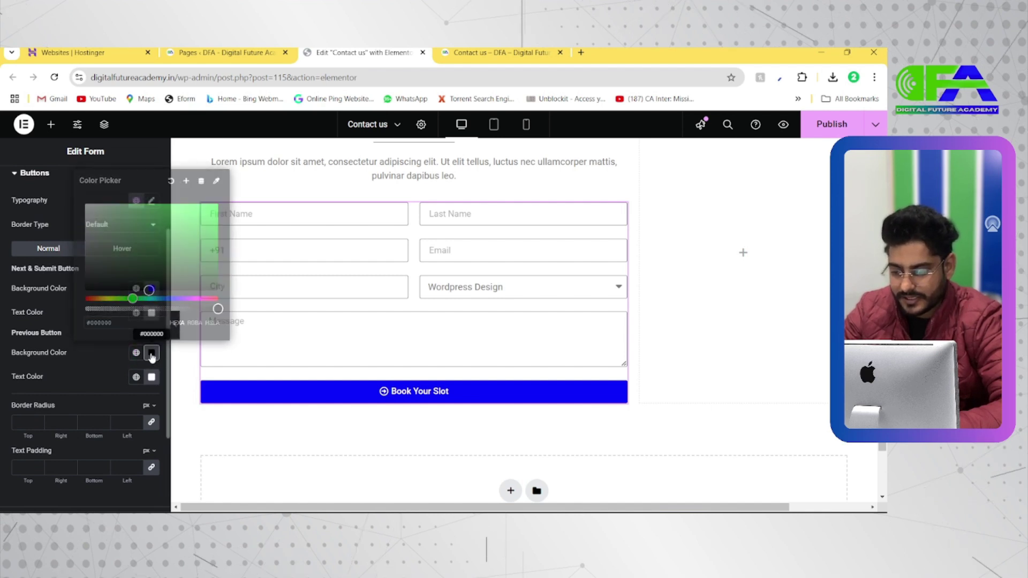
scroll(99, 403, down, 3)
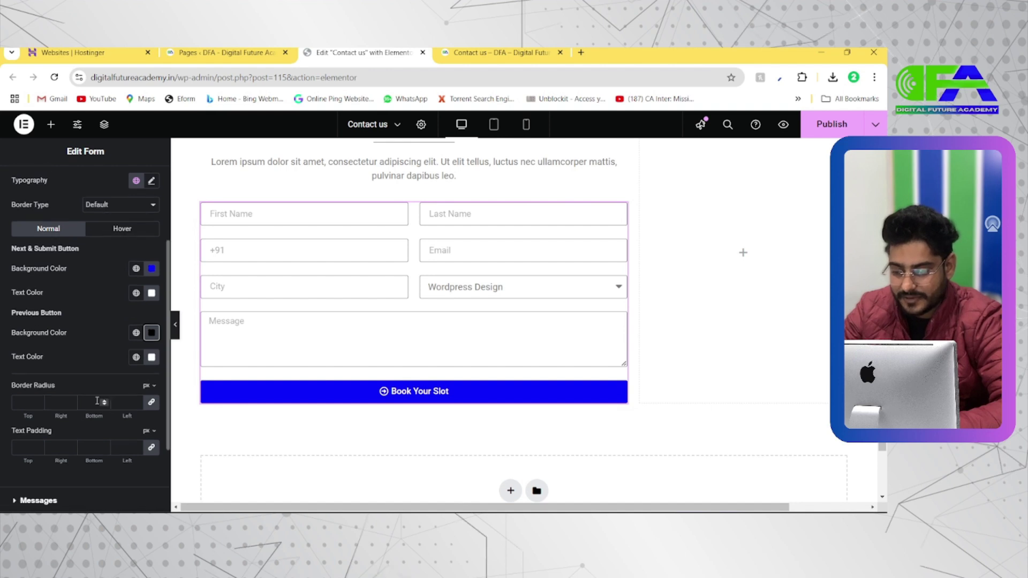
scroll(80, 423, down, 1)
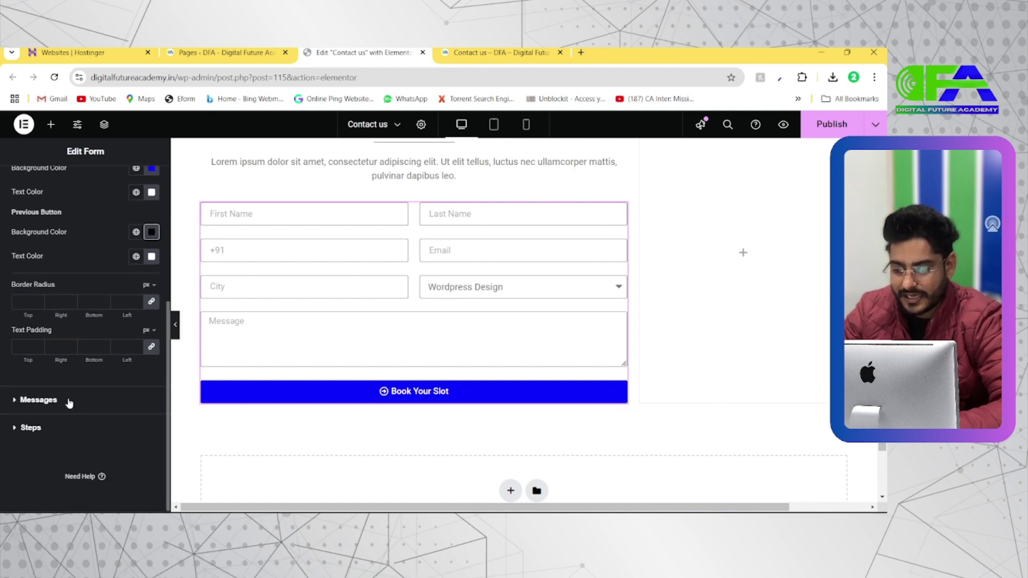
click(68, 403)
scroll(84, 398, down, 1)
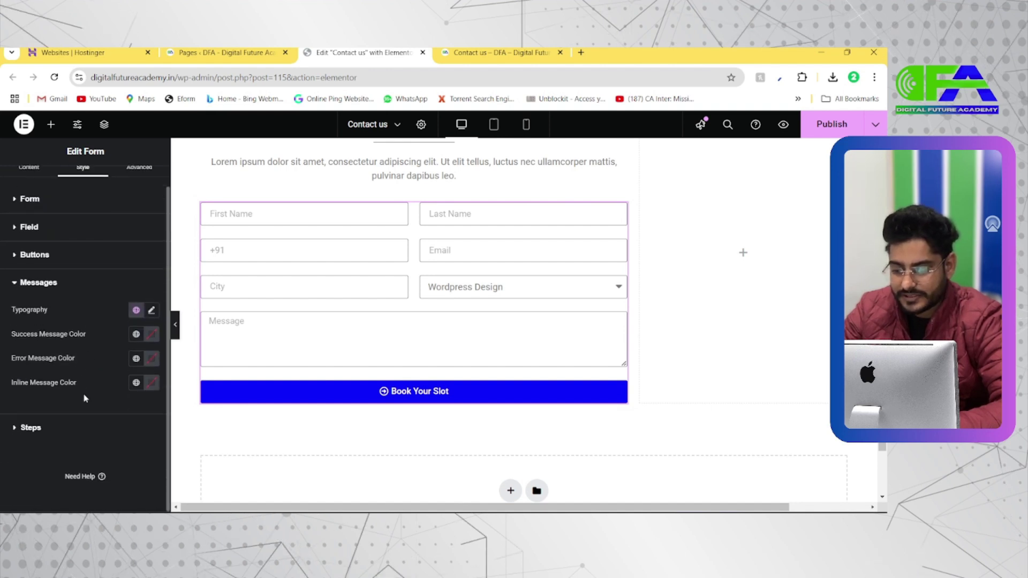
click(48, 429)
scroll(90, 402, down, 4)
scroll(100, 303, up, 4)
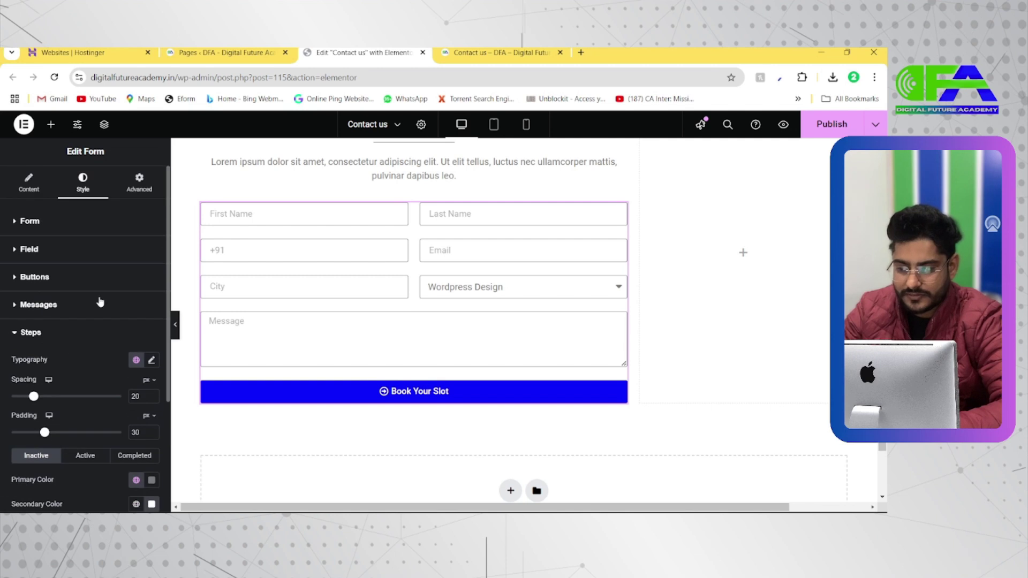
Make the form background a gradient with white #FFFFFF as the first colour
click(135, 190)
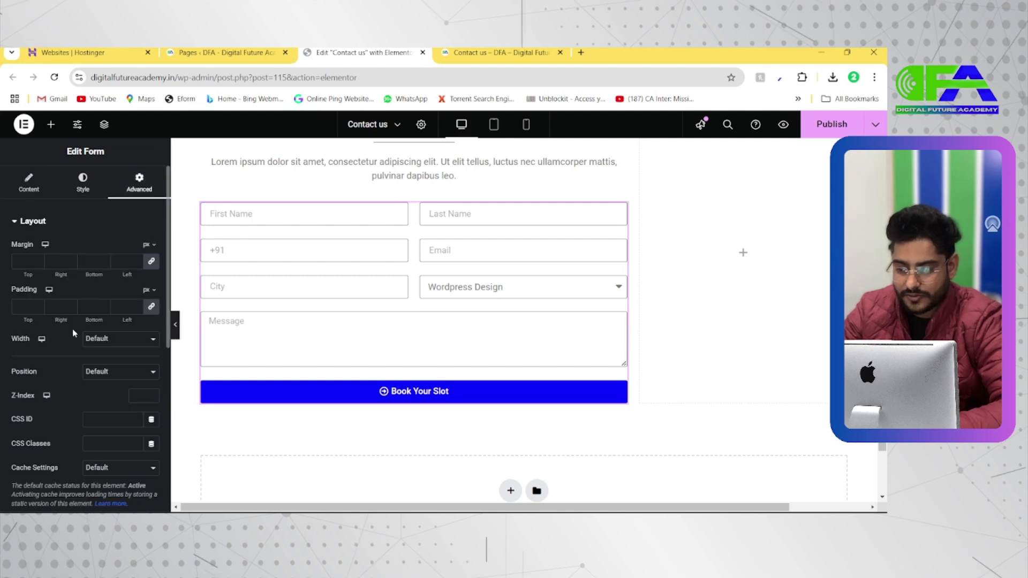
scroll(71, 331, down, 5)
scroll(73, 351, down, 1)
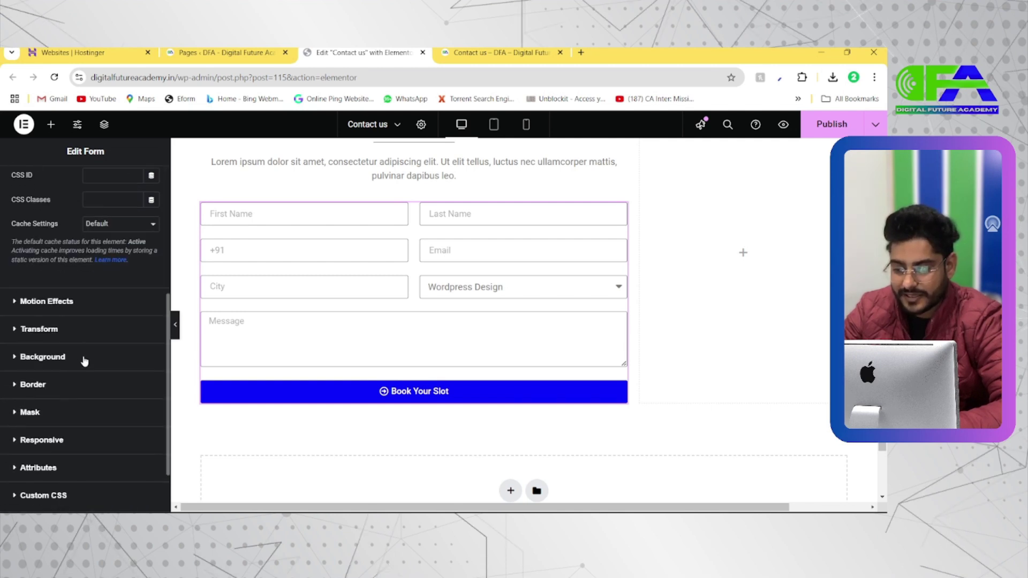
click(75, 359)
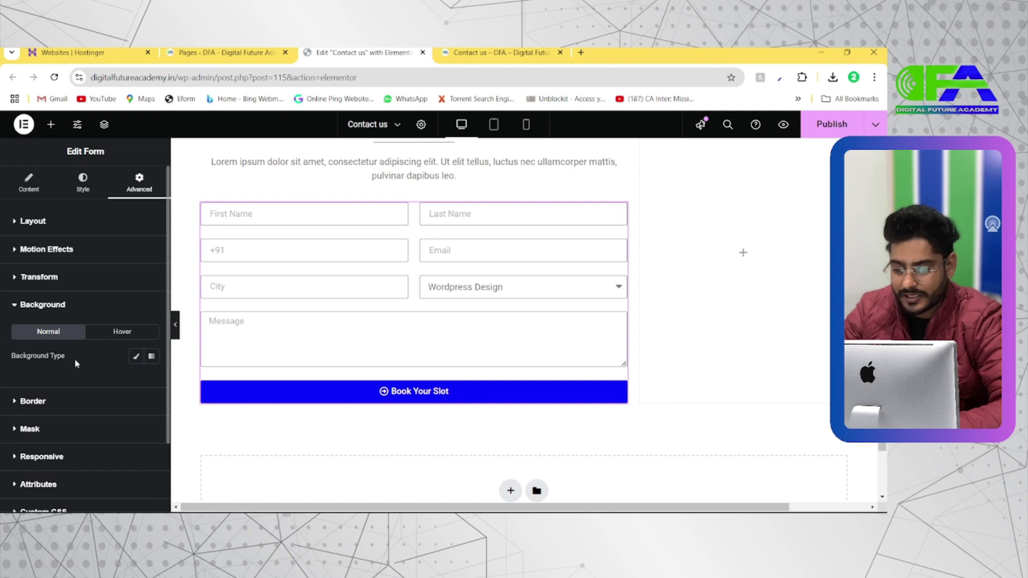
click(153, 357)
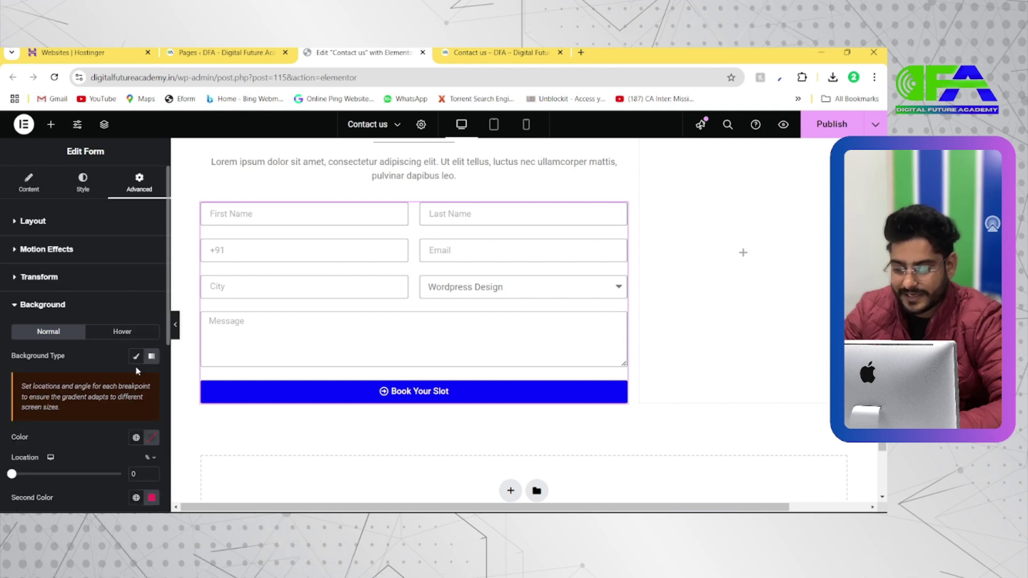
scroll(136, 367, down, 2)
click(152, 333)
click(168, 244)
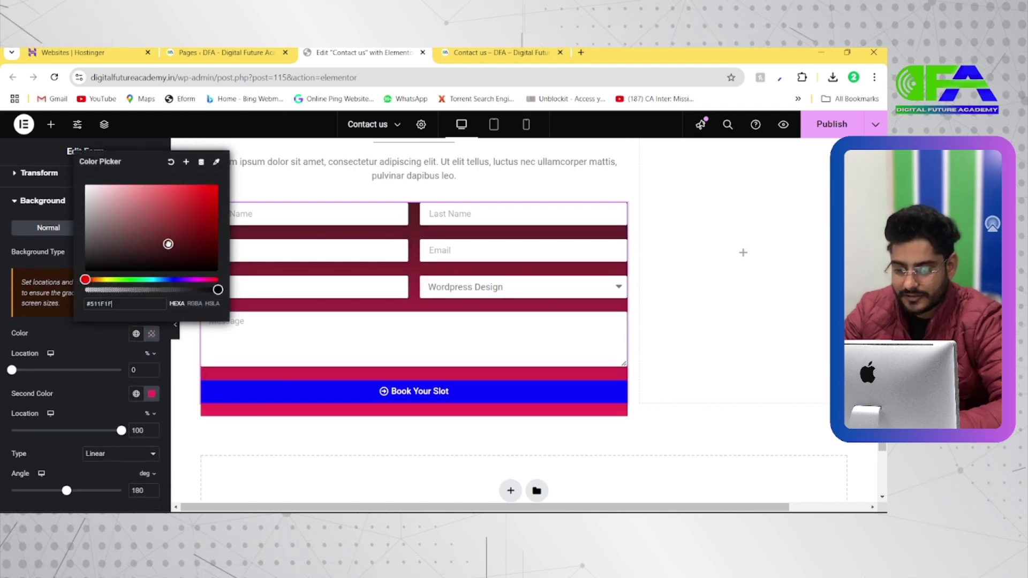
drag(168, 243, 89, 180)
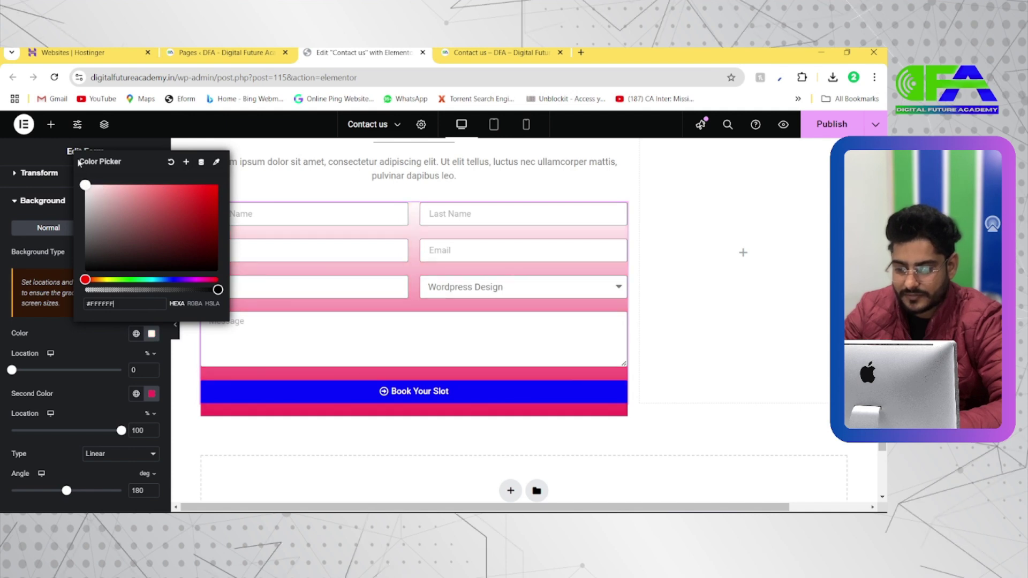
Try a cyan second gradient colour, then clear the second colour
click(151, 393)
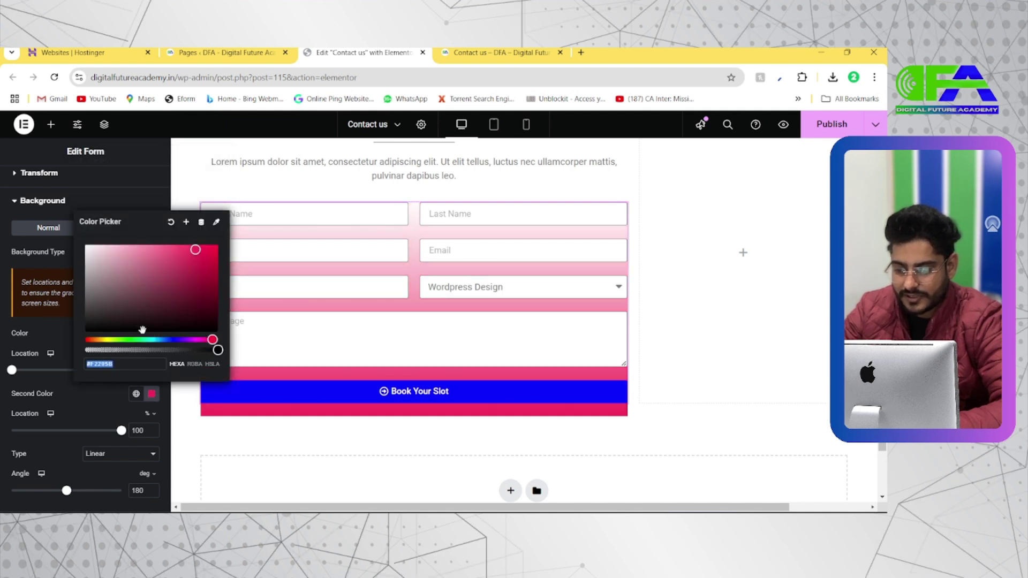
click(153, 339)
drag(107, 289, 113, 244)
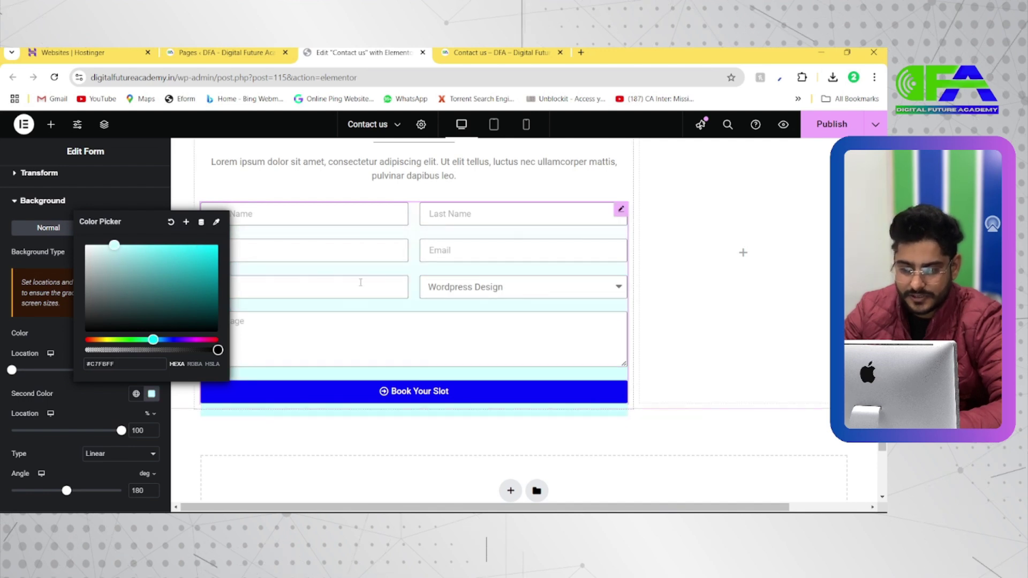
scroll(360, 282, up, 2)
scroll(360, 282, down, 1)
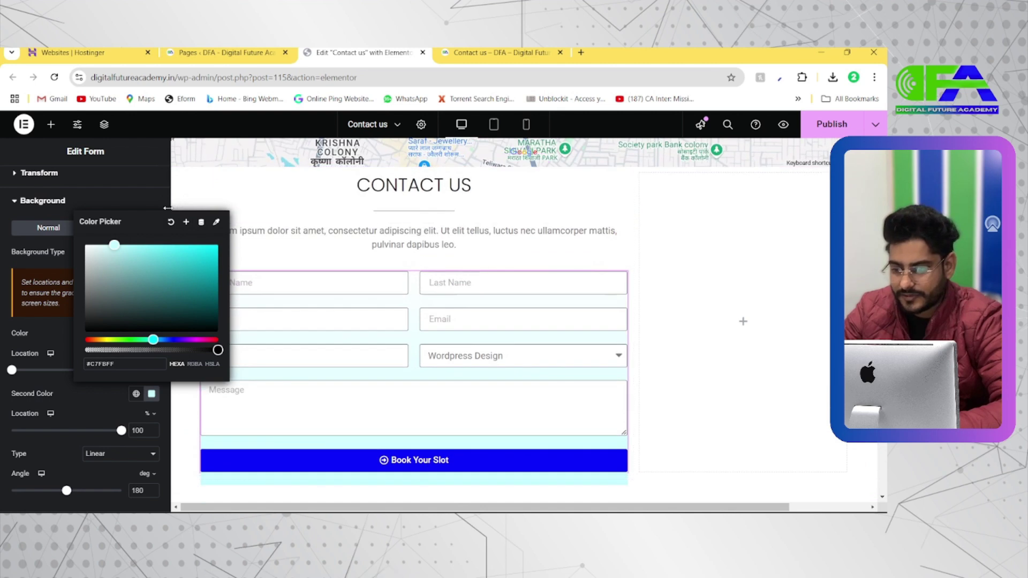
click(171, 223)
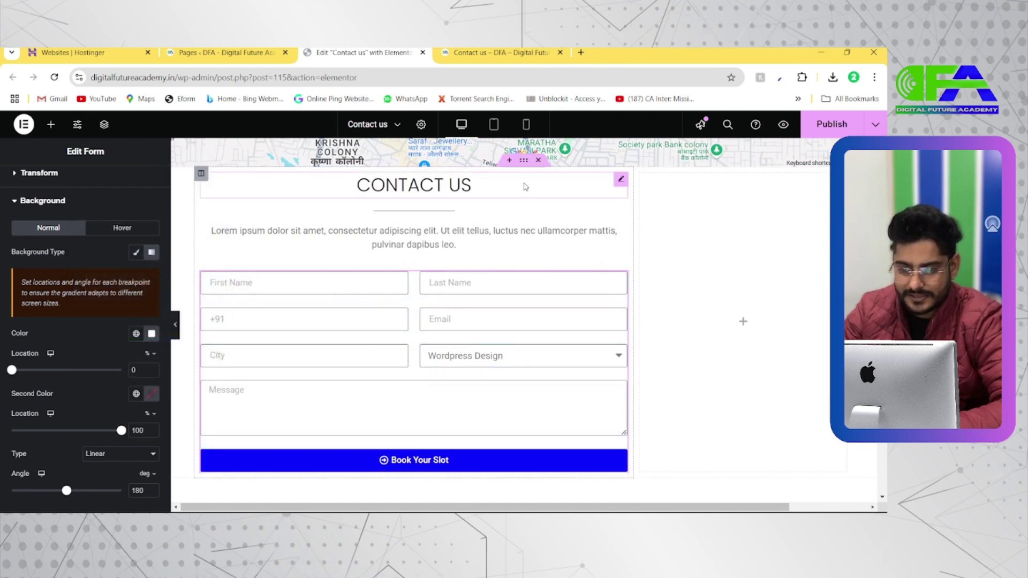
Switch the section background to a gradient with a teal second colour
click(527, 166)
click(81, 182)
click(121, 273)
scroll(107, 331, down, 2)
click(149, 361)
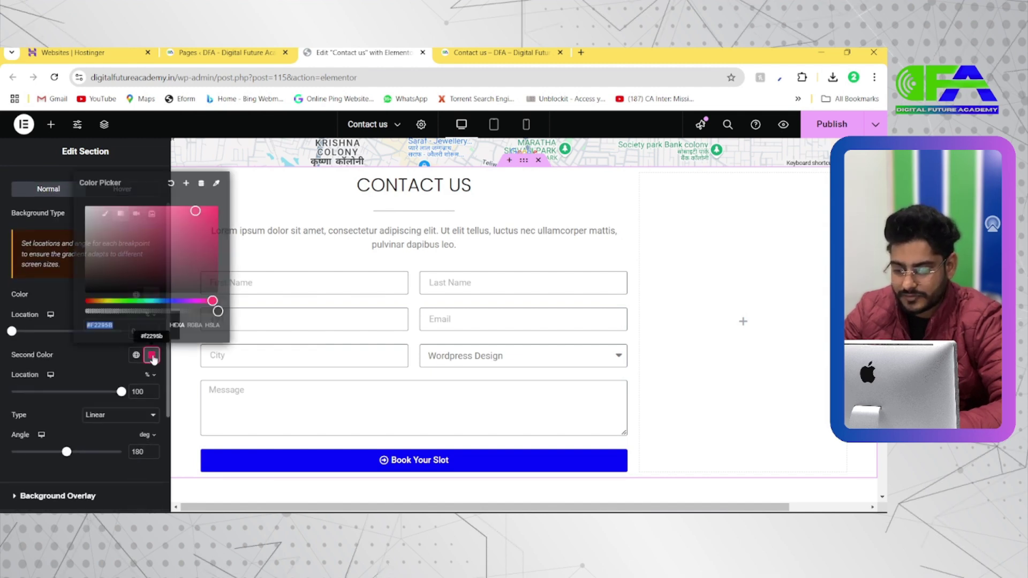
click(154, 301)
drag(154, 300, 158, 300)
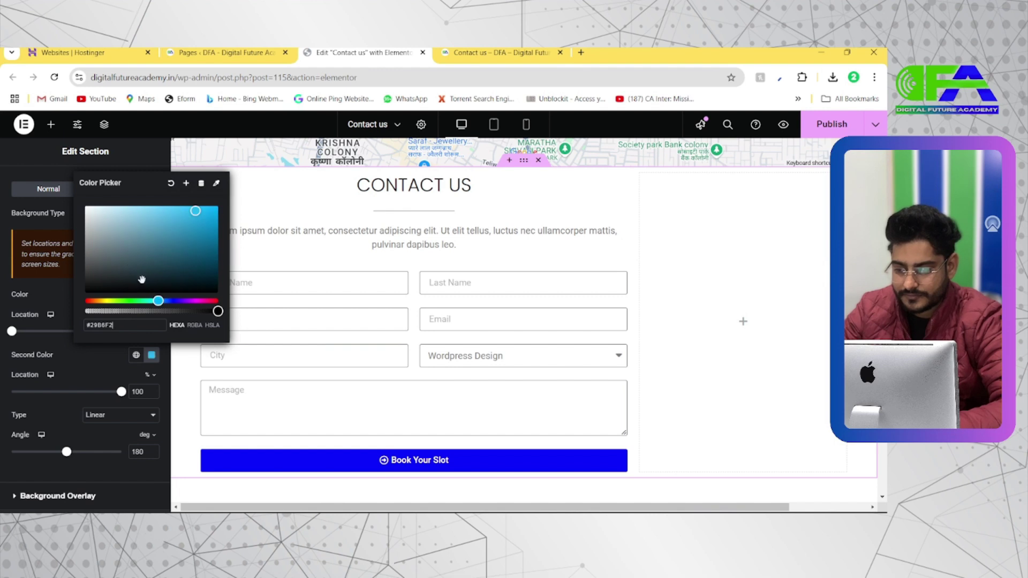
click(150, 300)
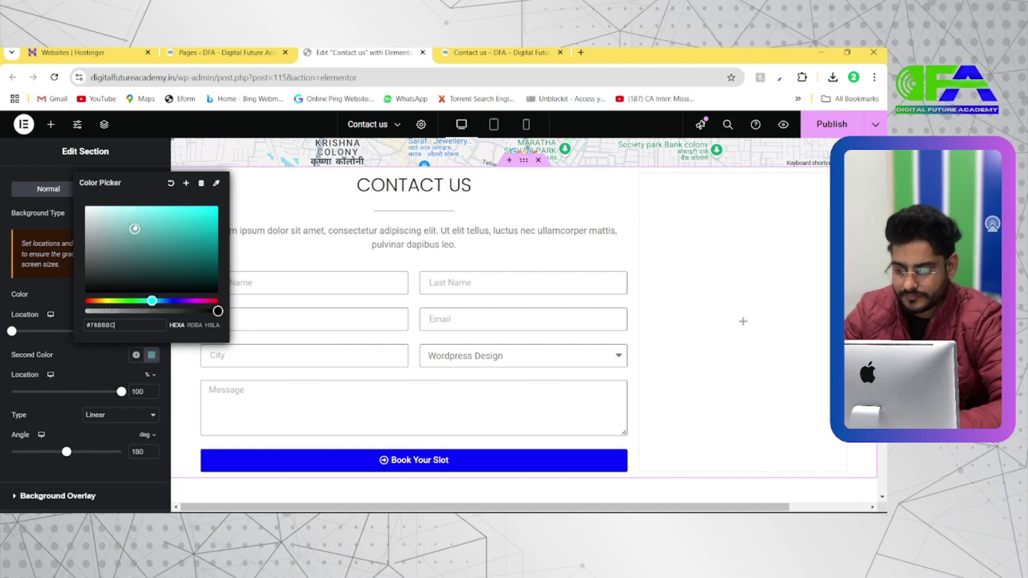
click(106, 361)
Set the gradient's first colour to white (#FFFFFF) and adjust the colour stop positions
scroll(221, 351, down, 1)
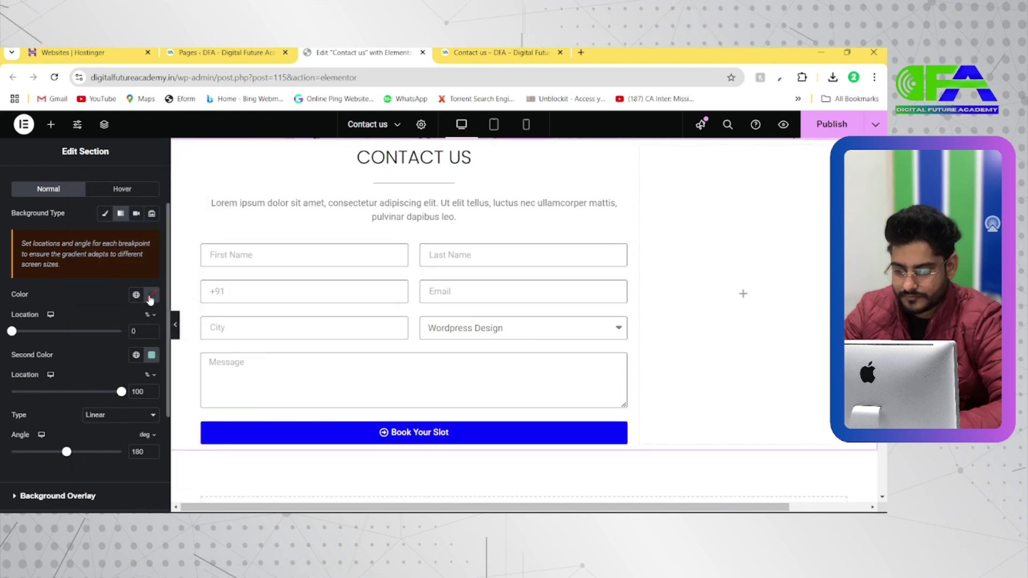
click(152, 295)
click(140, 368)
drag(141, 368, 85, 331)
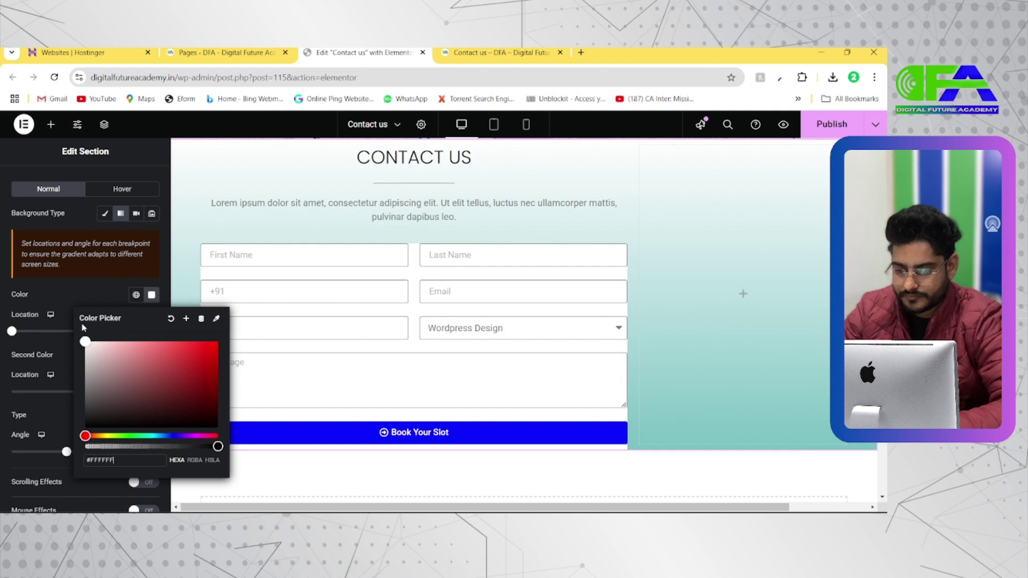
click(139, 283)
mouse_move(13, 335)
mouse_down()
mouse_move(85, 329)
mouse_move(5, 332)
mouse_up()
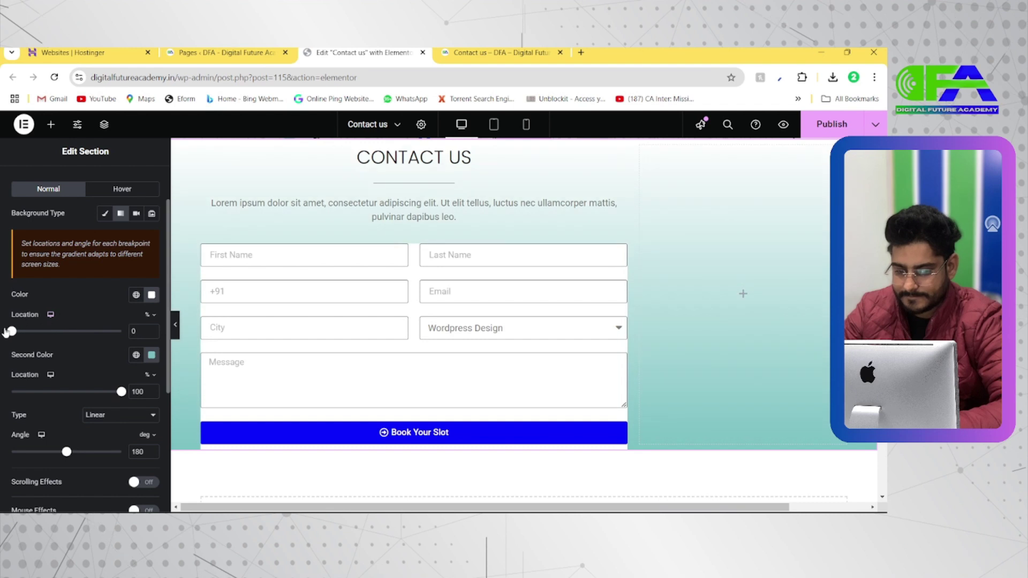
drag(122, 396, 128, 375)
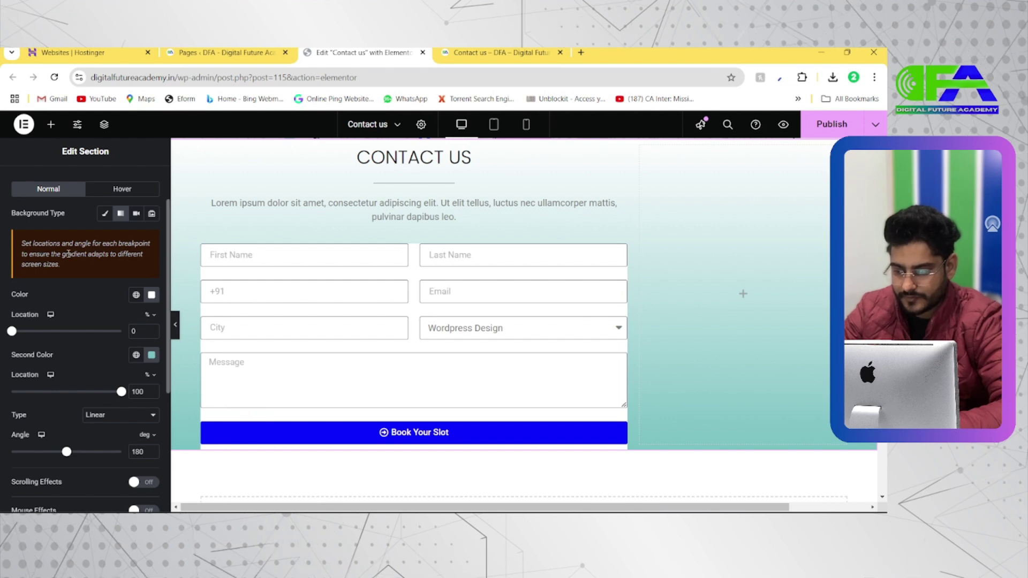
Drop a Spacer widget below the Book Your Slot button and set its space to 66 px
click(51, 126)
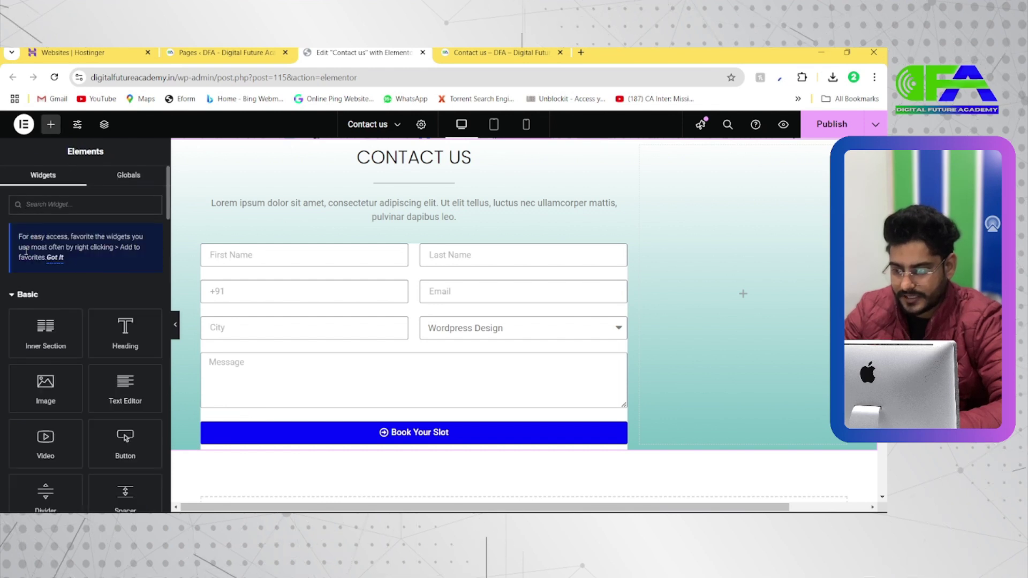
text(sp)
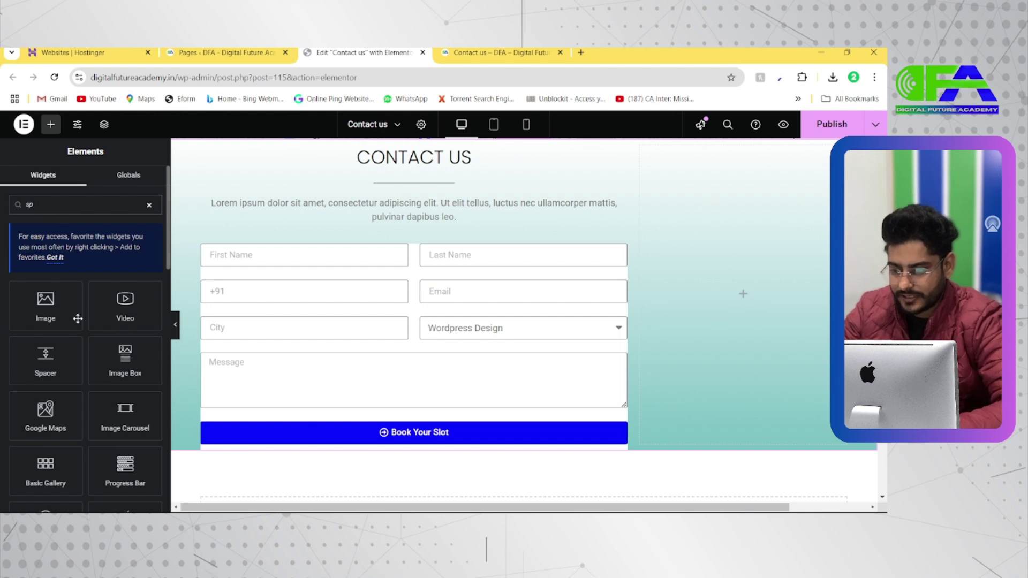
drag(51, 365, 583, 448)
scroll(477, 461, down, 1)
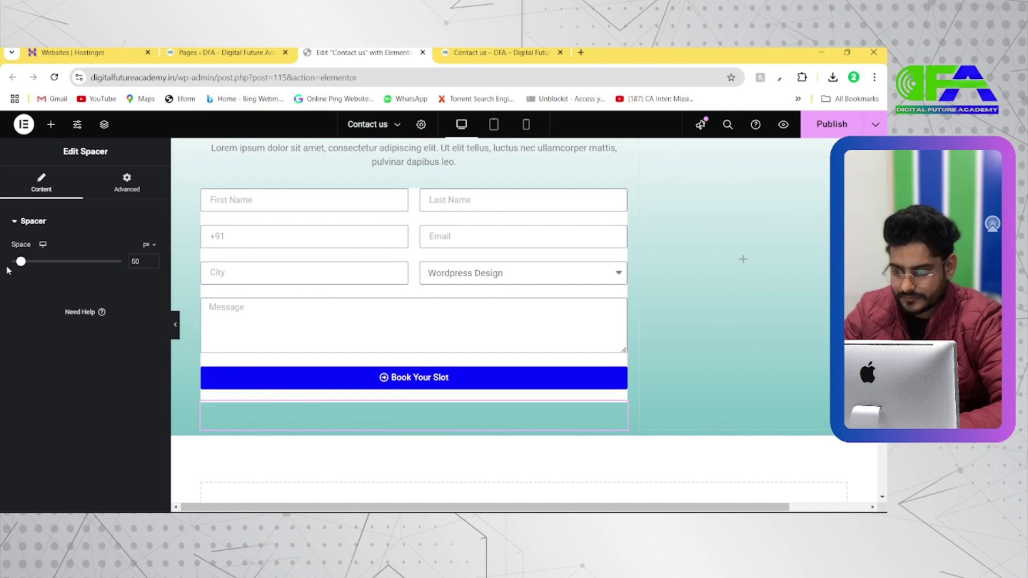
mouse_move(21, 262)
mouse_down()
mouse_move(51, 263)
mouse_move(26, 266)
mouse_up()
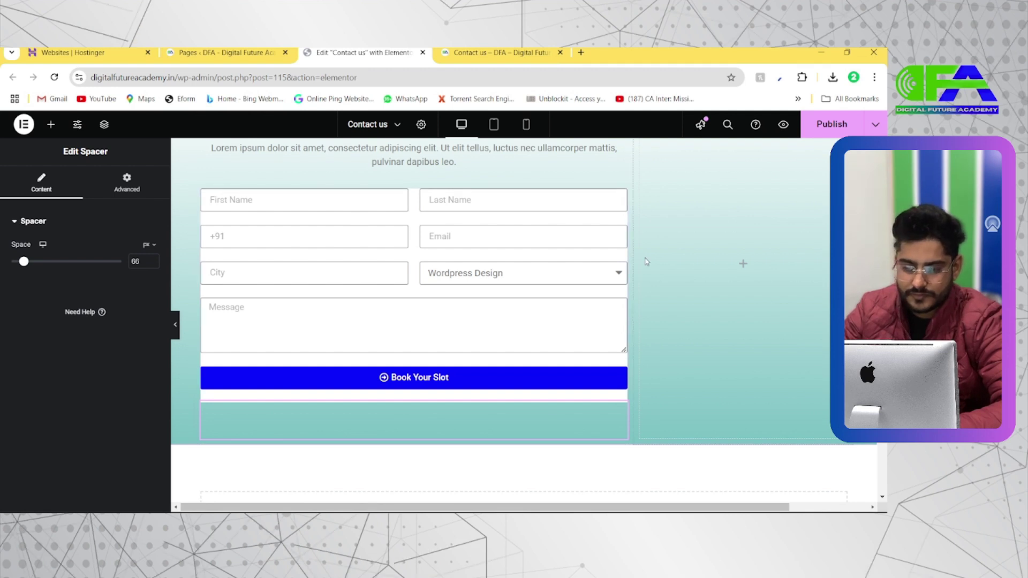
click(530, 225)
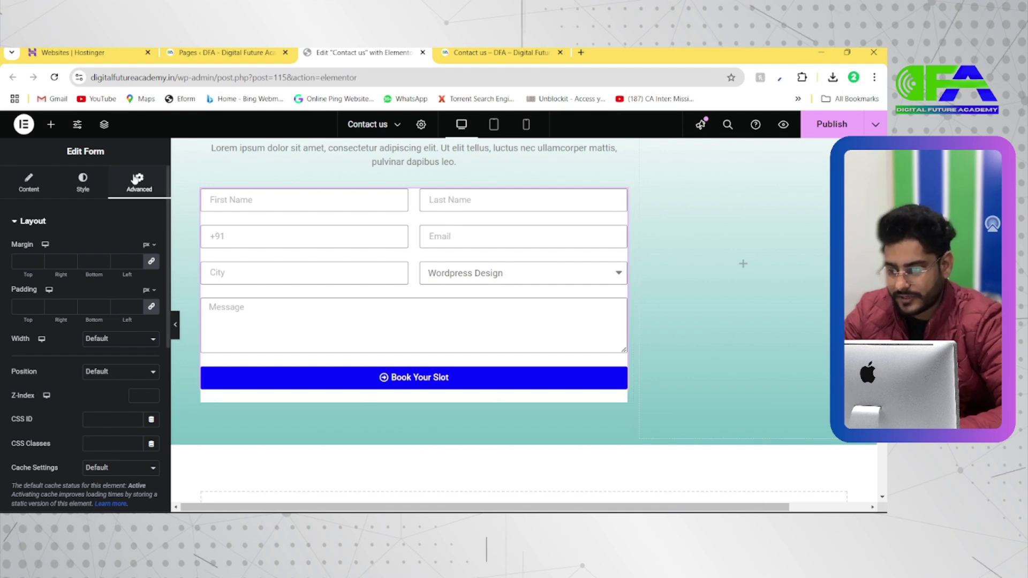
Set the form's Advanced background to Classic #FFFFFF00, fully transparent, and preview full width
scroll(89, 275, down, 2)
scroll(89, 275, up, 4)
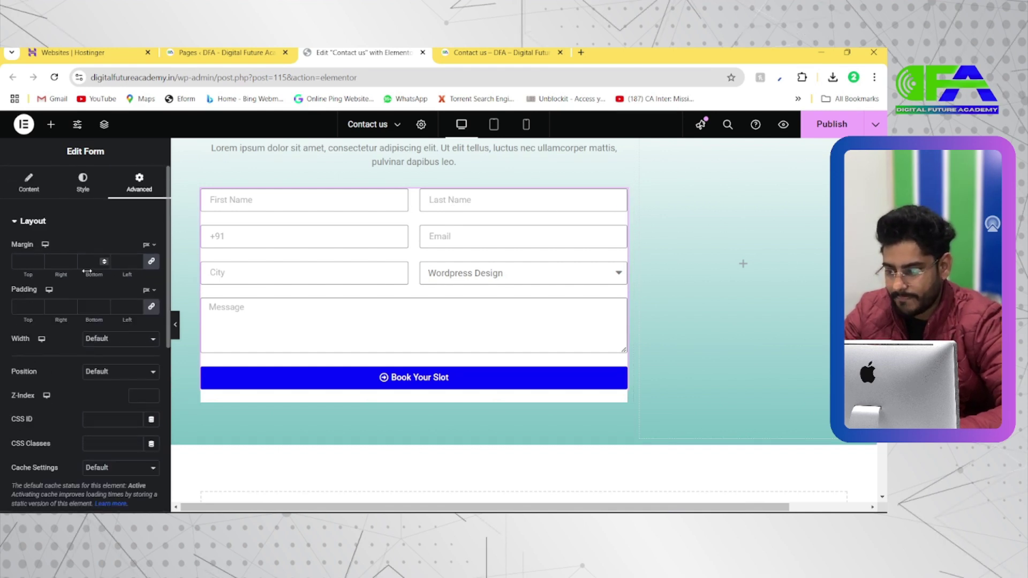
click(83, 182)
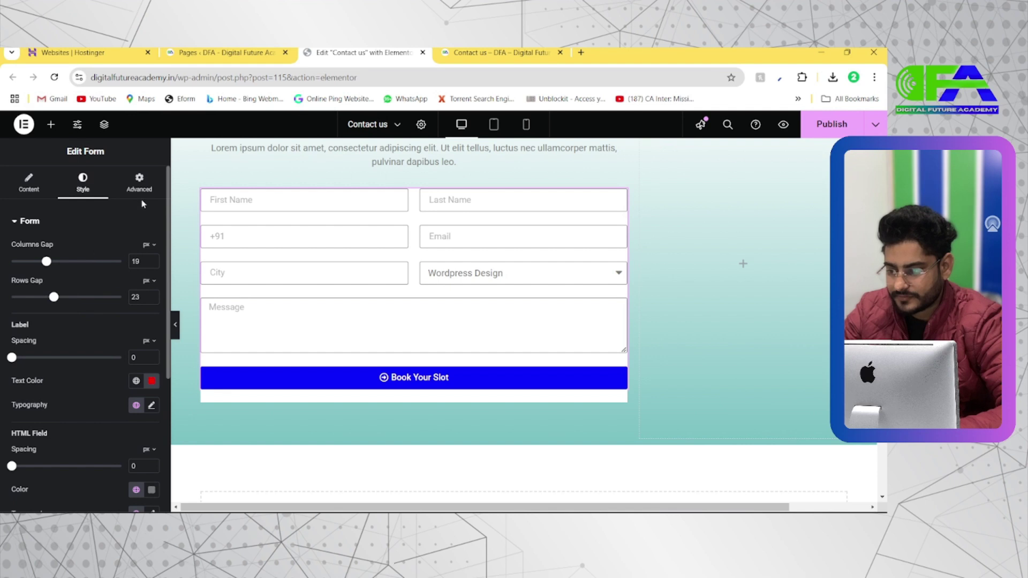
click(139, 185)
scroll(80, 342, down, 2)
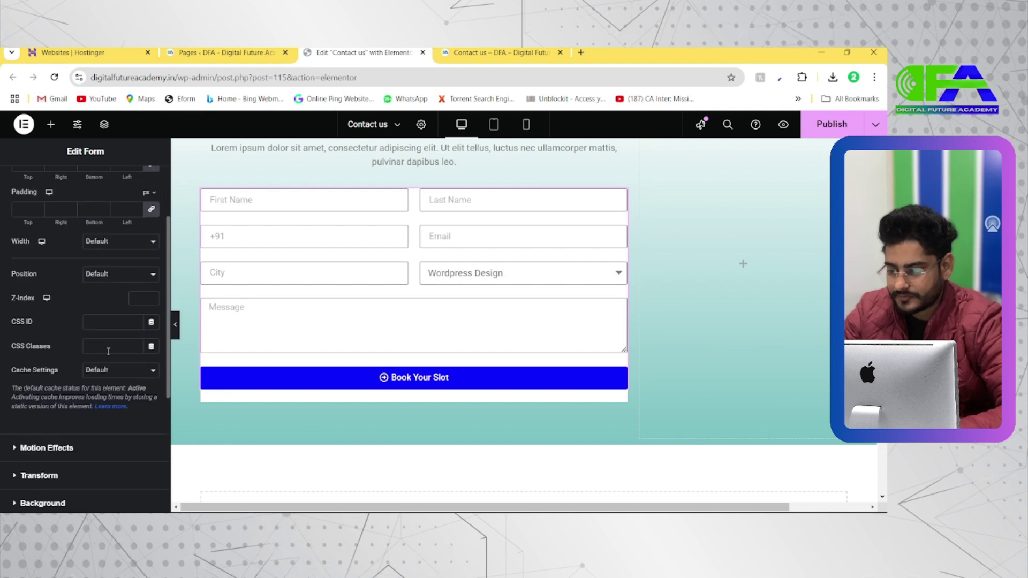
click(53, 506)
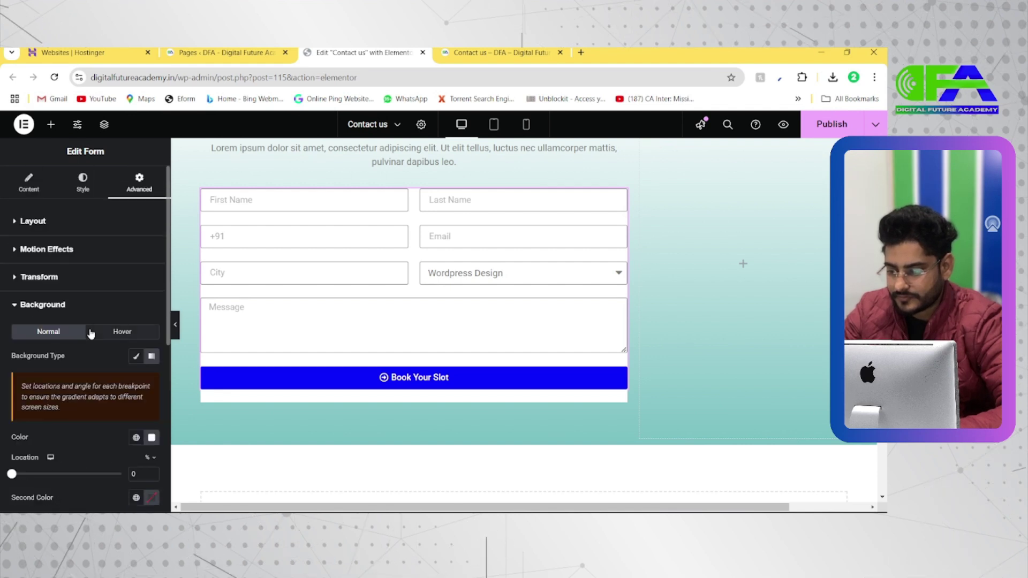
scroll(91, 333, down, 1)
click(137, 294)
click(151, 316)
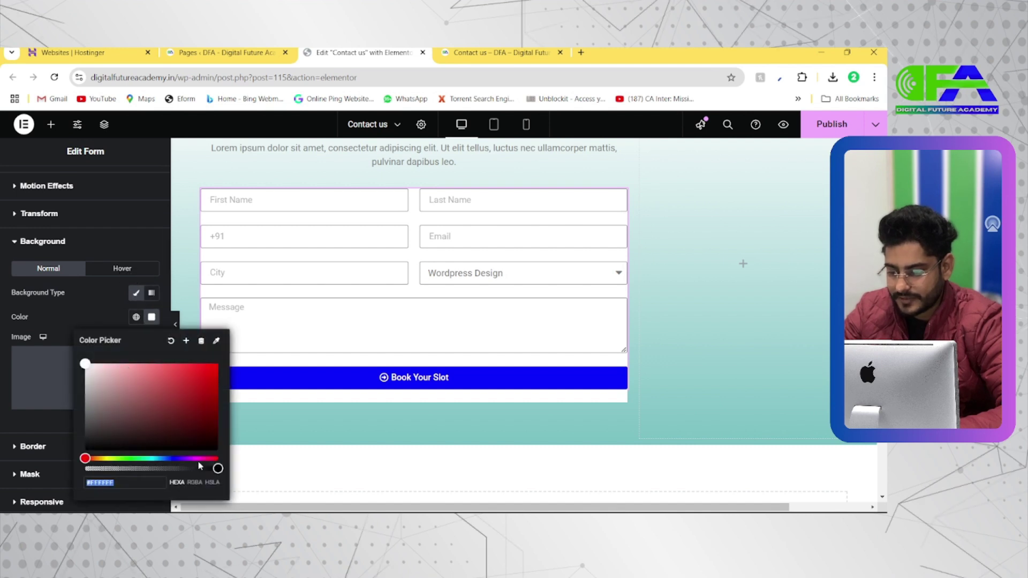
drag(199, 465, 66, 448)
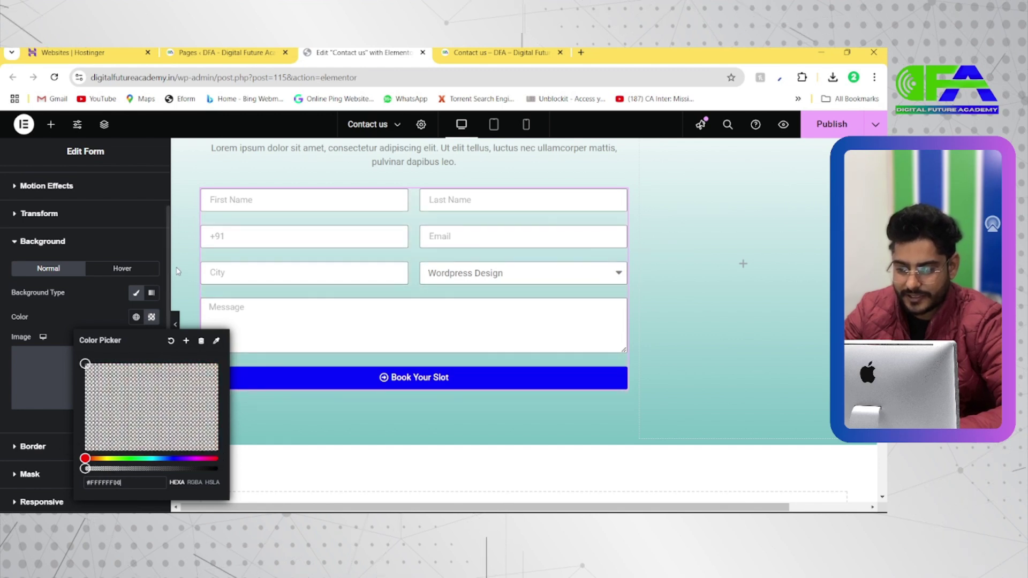
click(109, 299)
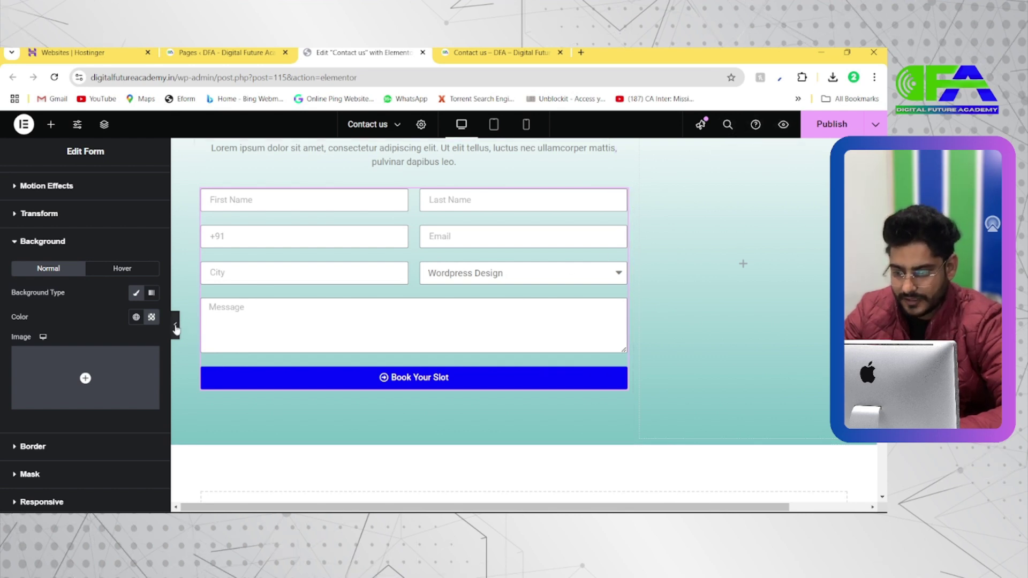
click(176, 326)
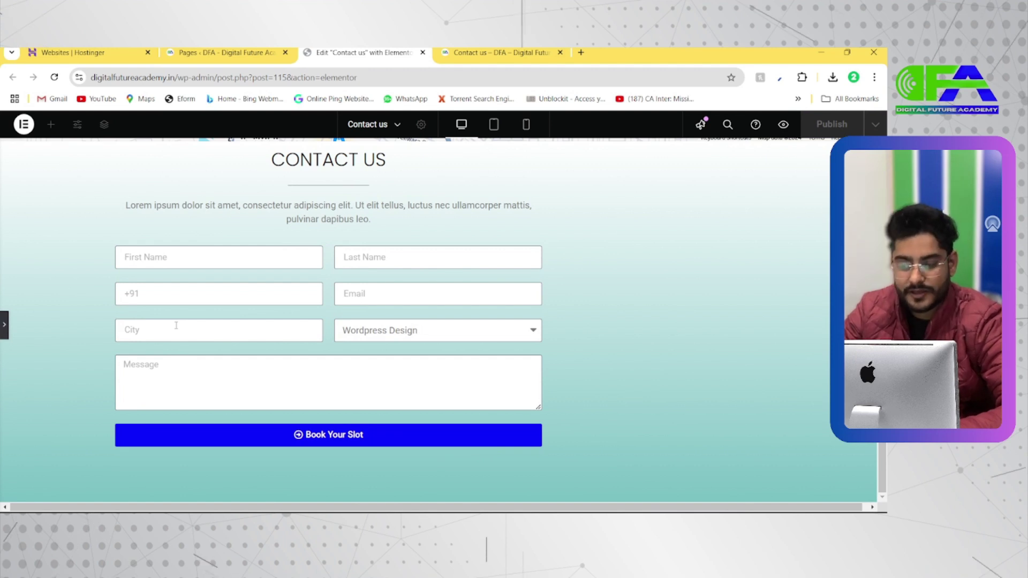
Reopen the Elementor panel showing the form's Edit Form settings
scroll(176, 326, up, 2)
scroll(177, 329, down, 1)
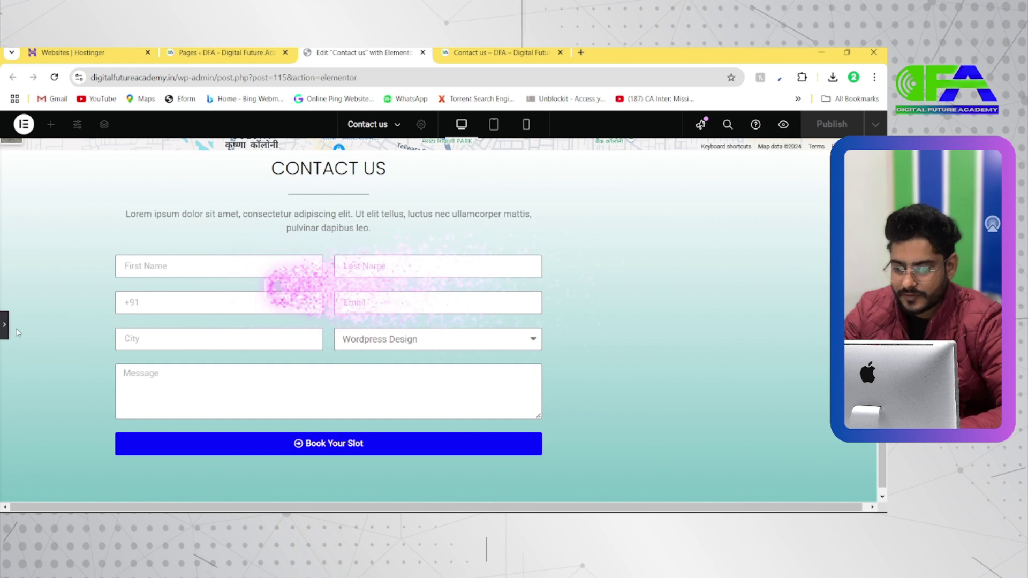
click(6, 328)
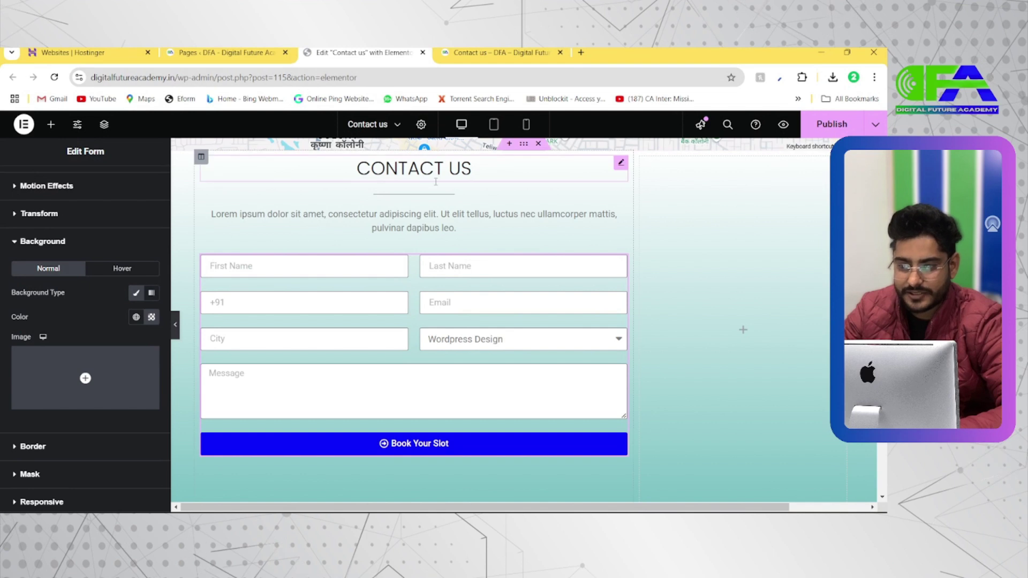
key(alt+Tab)
key(alt+Tab)
scroll(608, 259, up, 1)
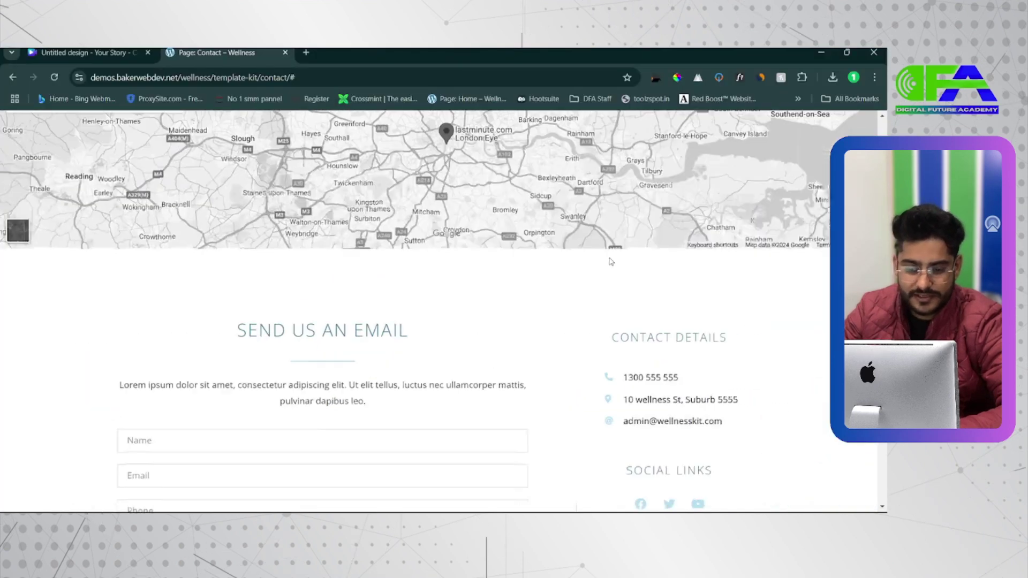
scroll(680, 301, down, 2)
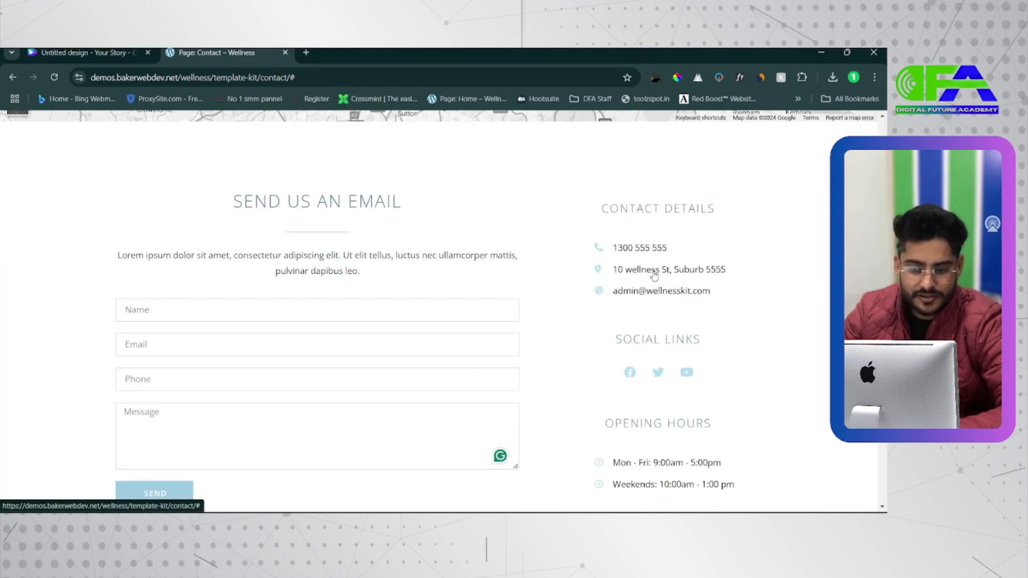
scroll(687, 300, up, 1)
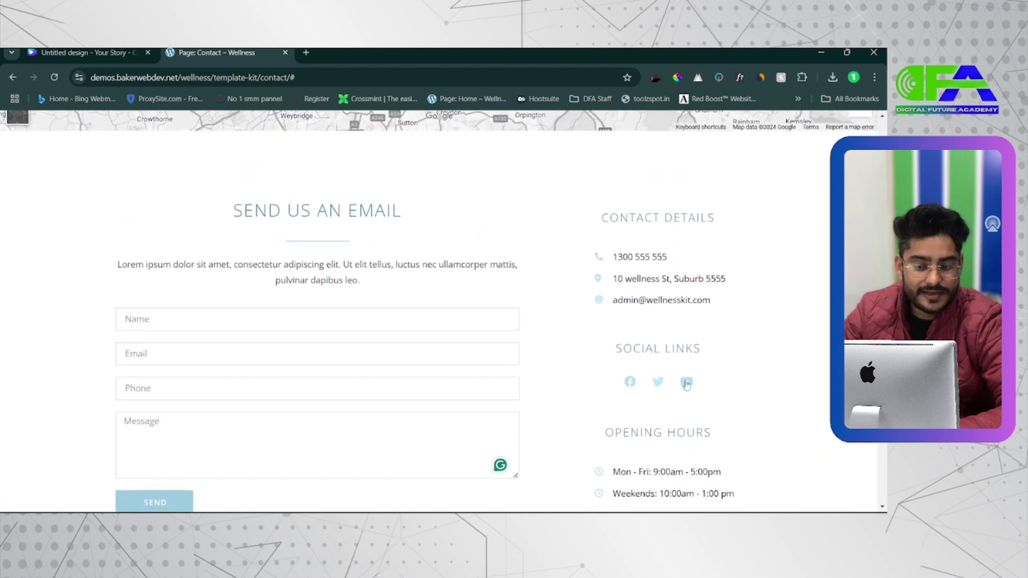
scroll(653, 426, down, 2)
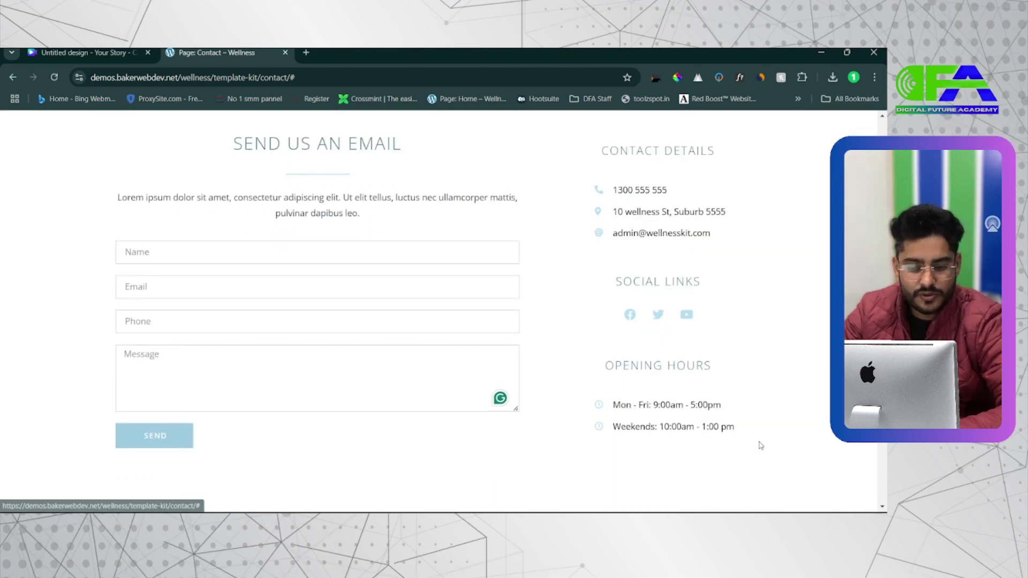
key(alt+Tab)
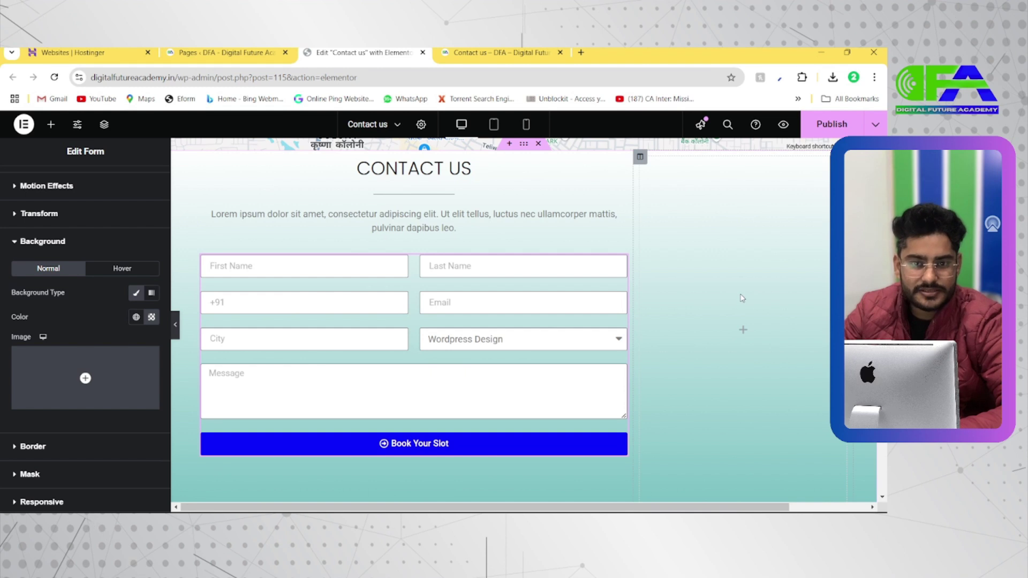
key(alt+Tab)
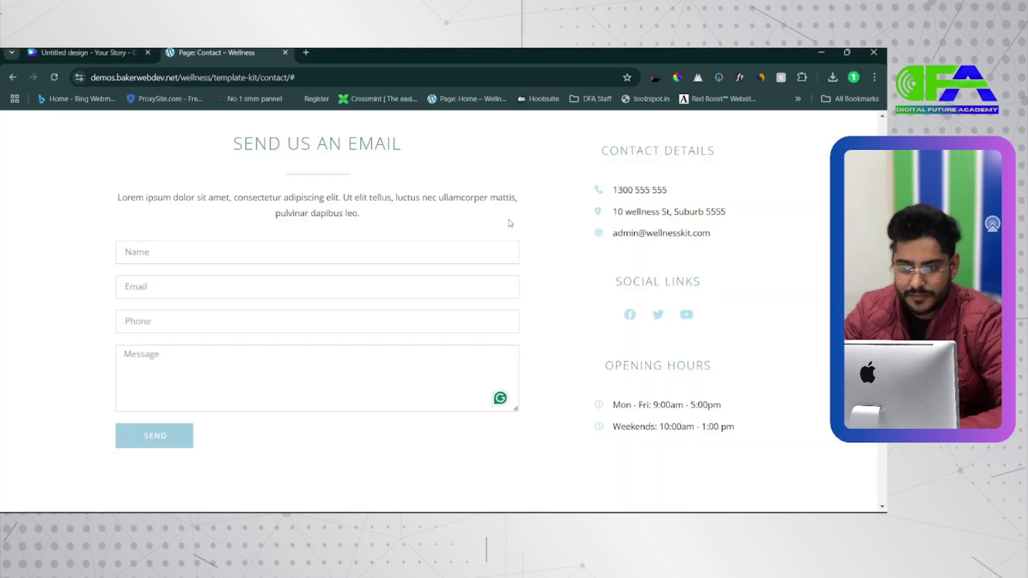
key(alt+Tab)
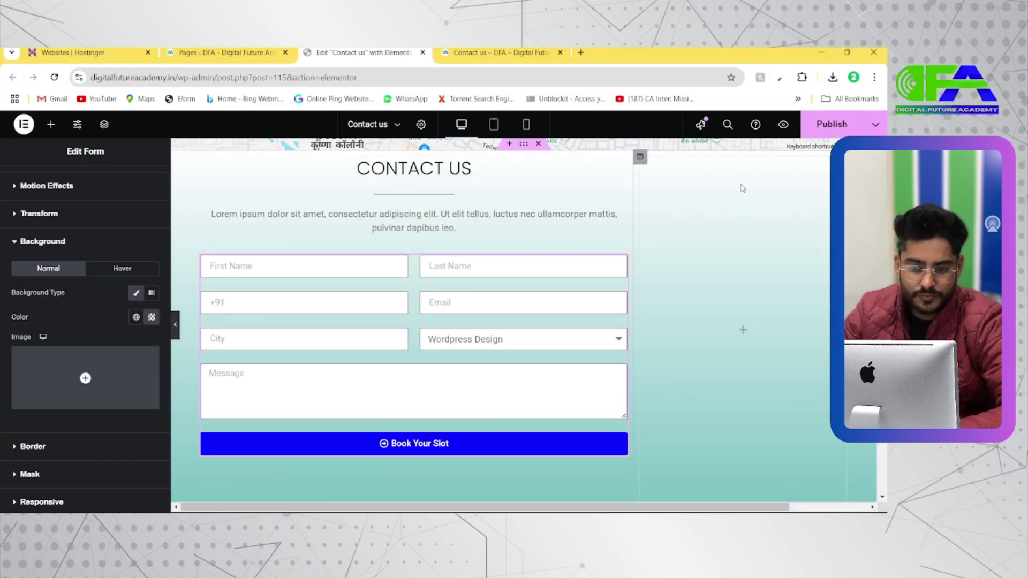
Copy the CONTACT US heading into the right column and set its size to 21 px
click(471, 169)
right_click(473, 172)
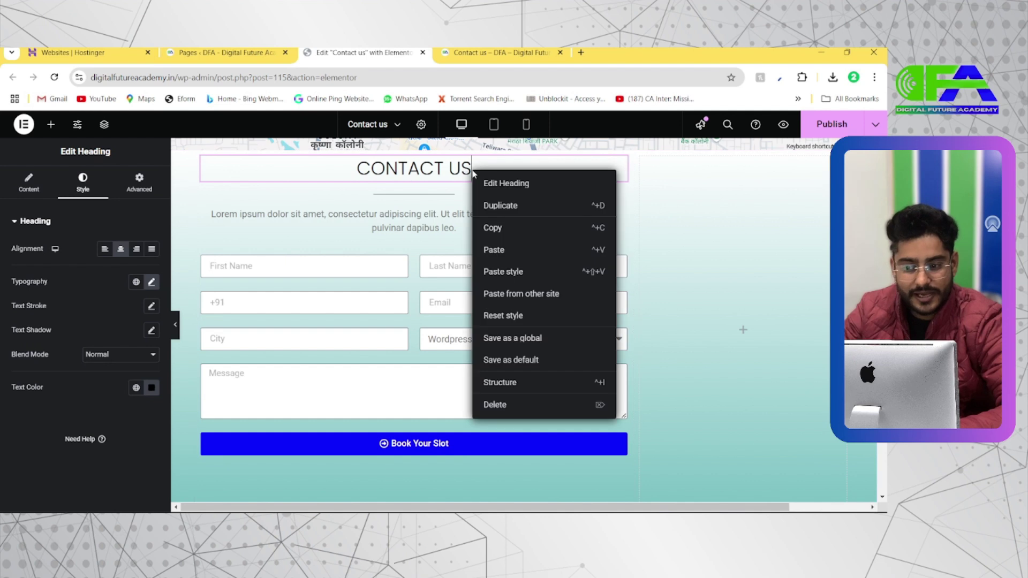
click(493, 226)
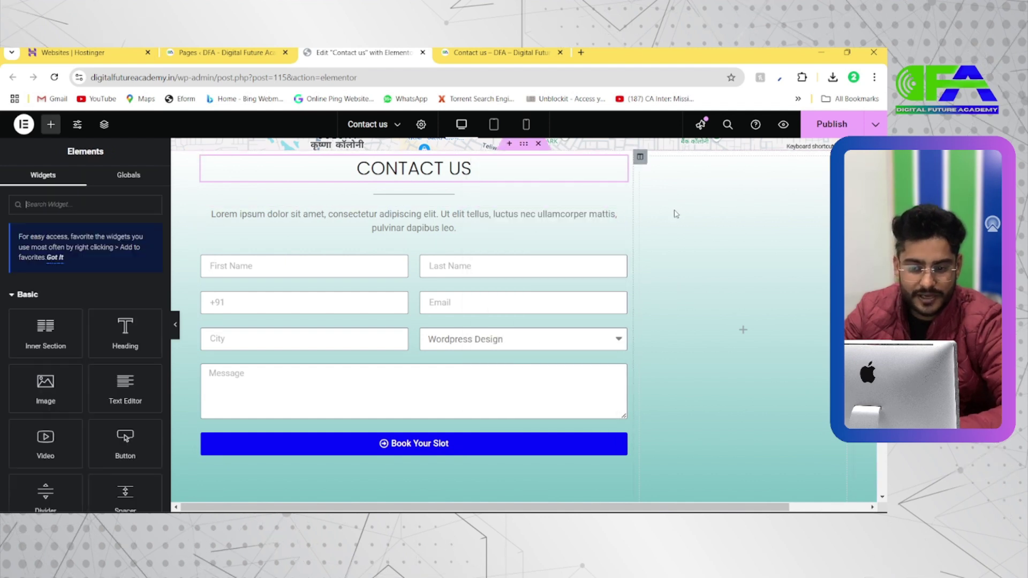
right_click(673, 209)
click(692, 312)
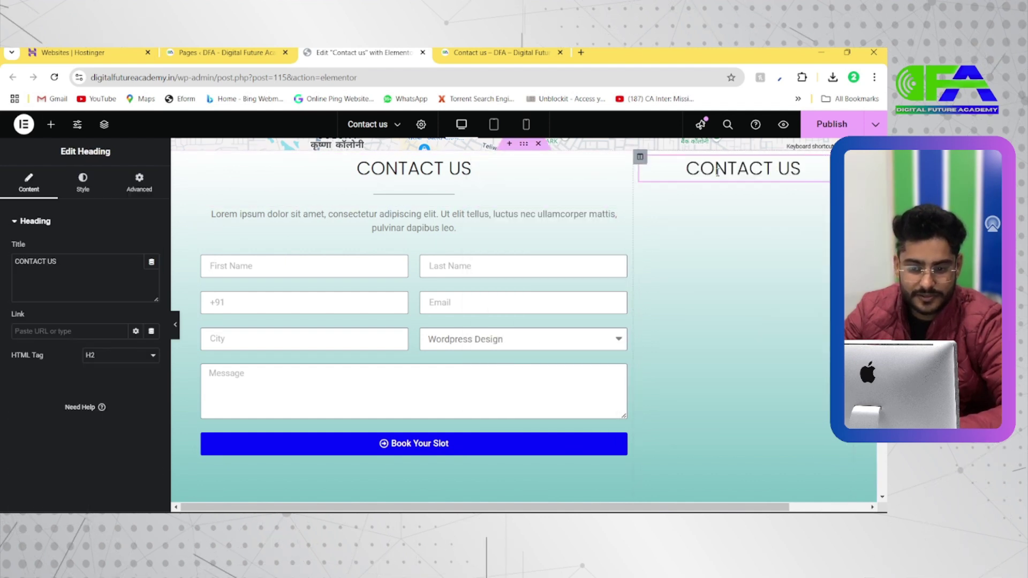
click(82, 183)
click(152, 281)
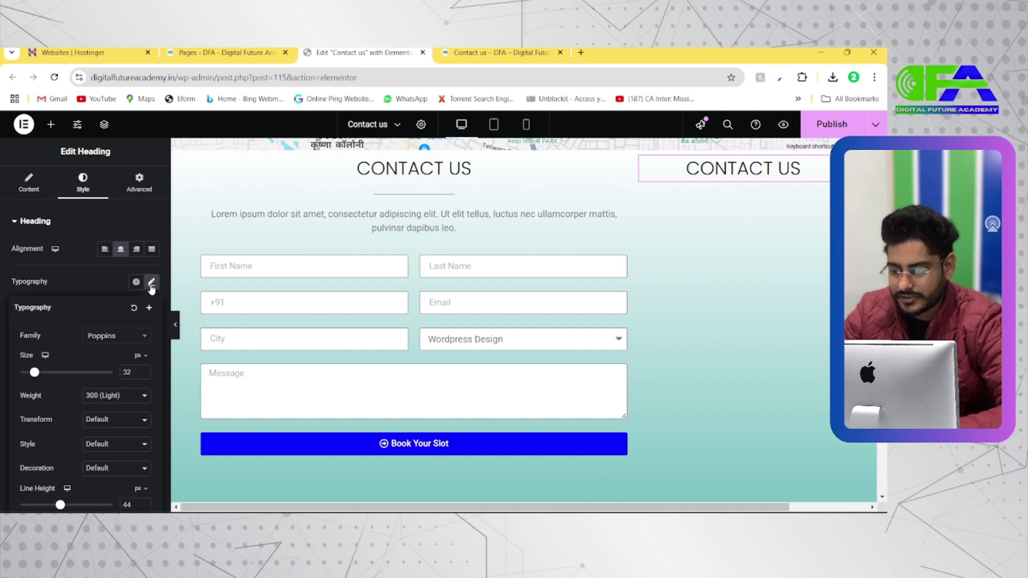
drag(36, 372, 30, 373)
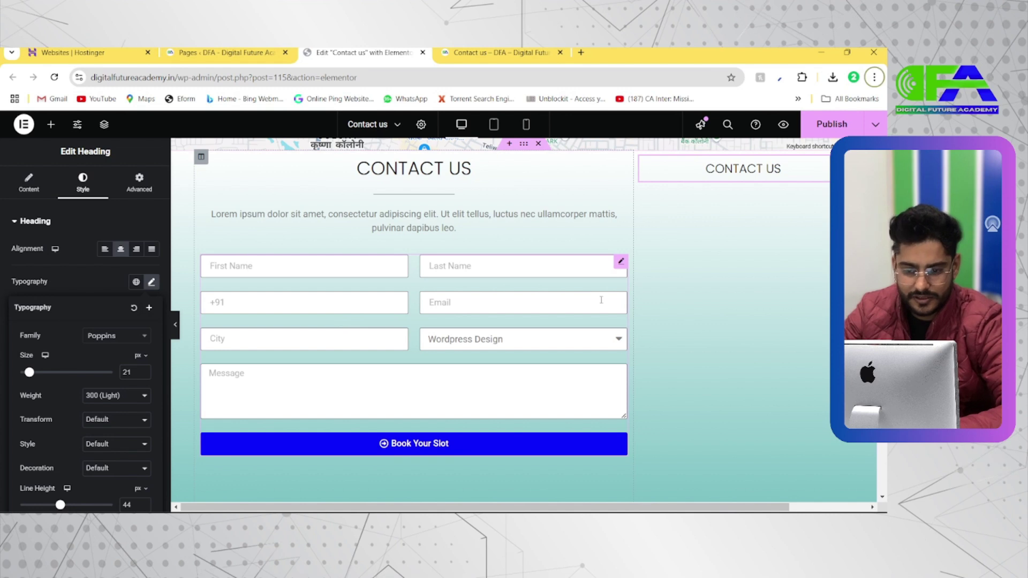
Edit the pasted heading's text to read CONTACT DETAILS
key(alt+Tab)
key(alt+Tab)
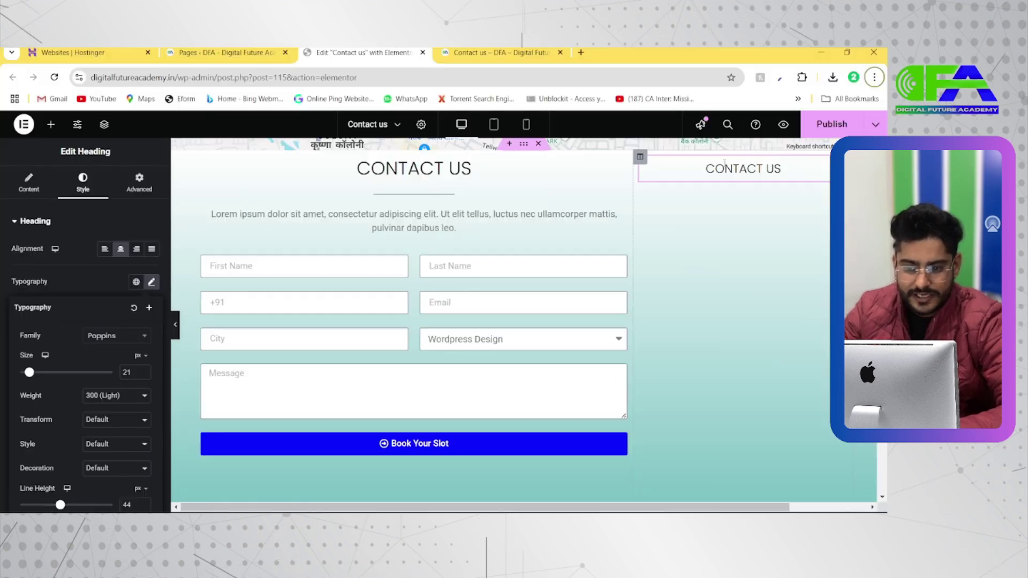
click(775, 169)
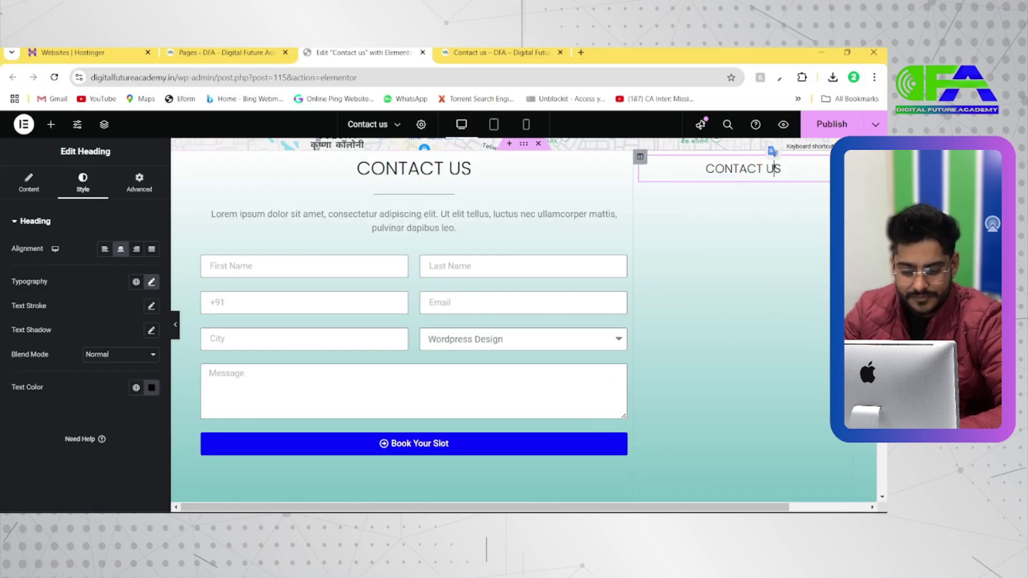
key(BackSpace)
key(BackSpace)
key(Delete)
text(DE)
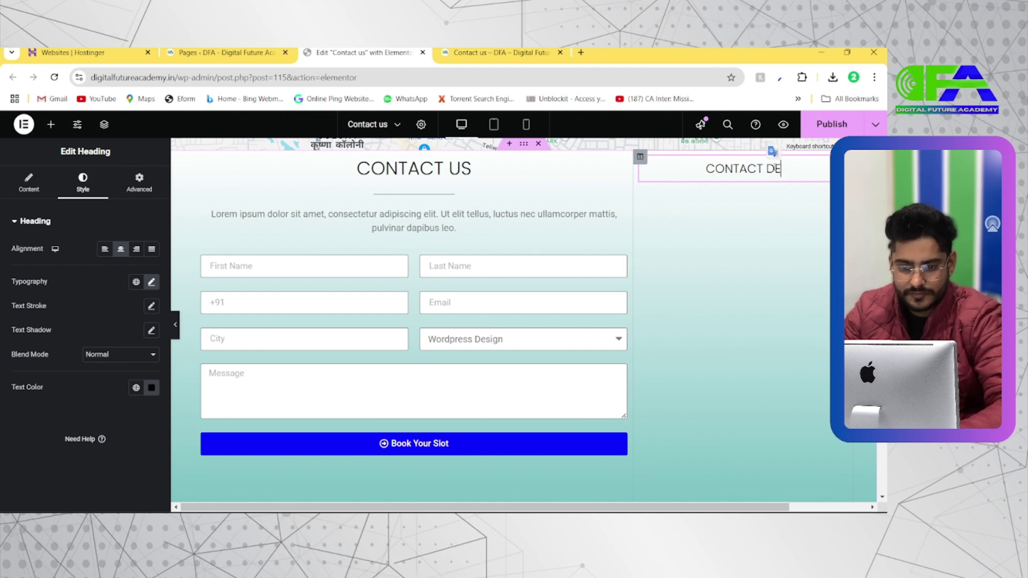
text(TA)
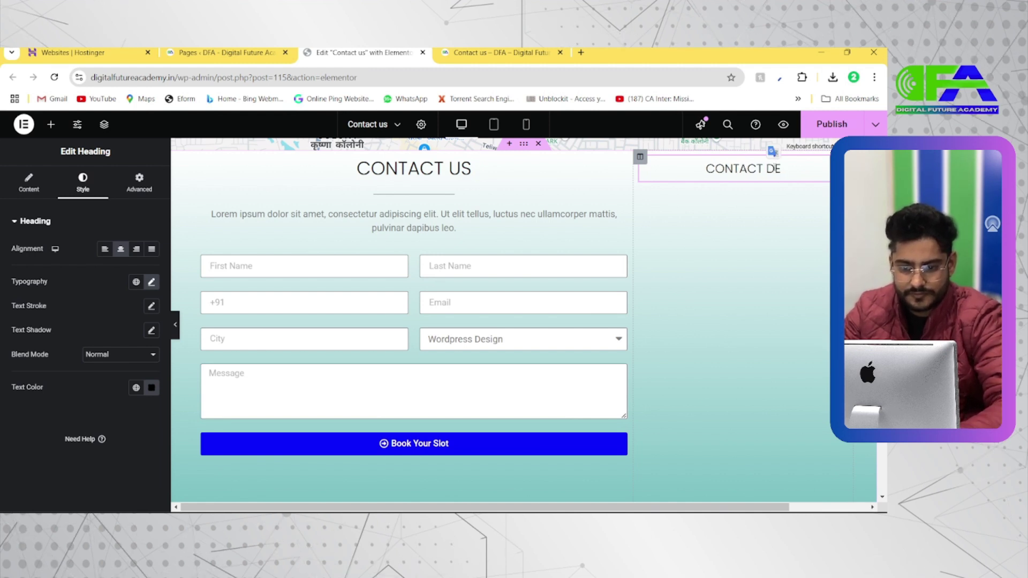
text(ILS)
key(BackSpace)
key(BackSpace)
text(LS)
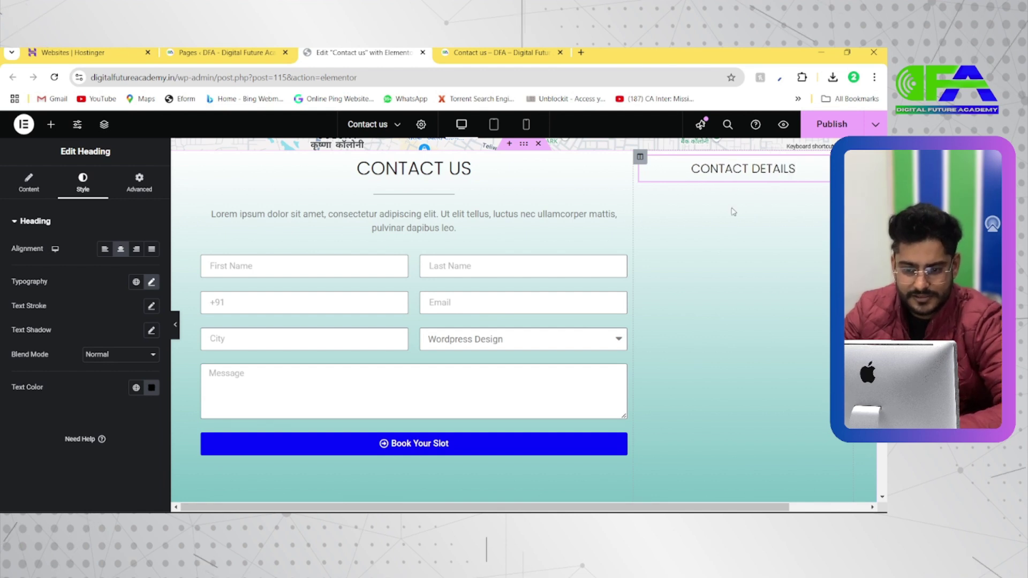
key(alt+Tab)
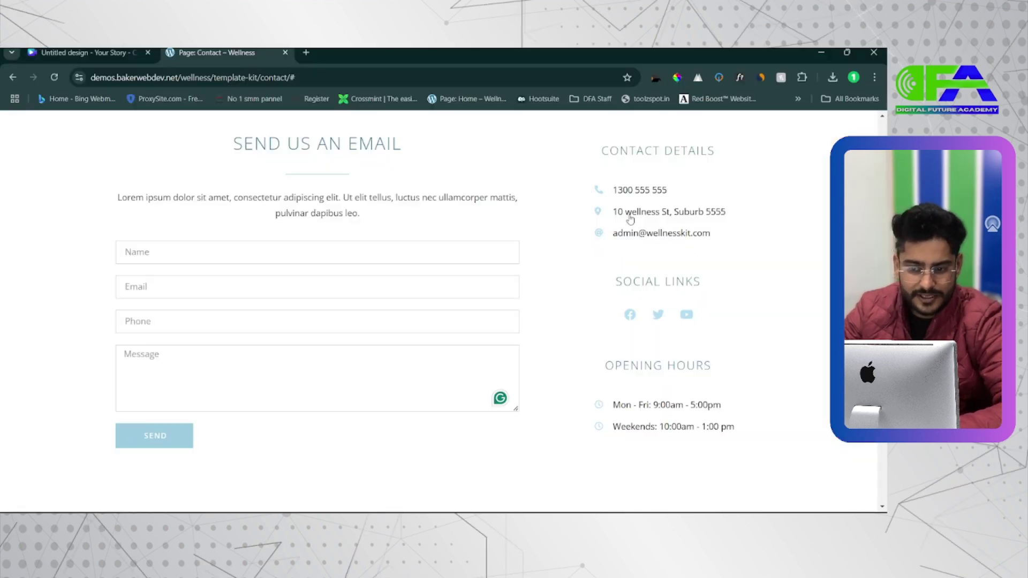
scroll(618, 199, up, 5)
scroll(618, 200, down, 5)
Add an Icon List under CONTACT DETAILS and delete its second and third items
key(alt+Tab)
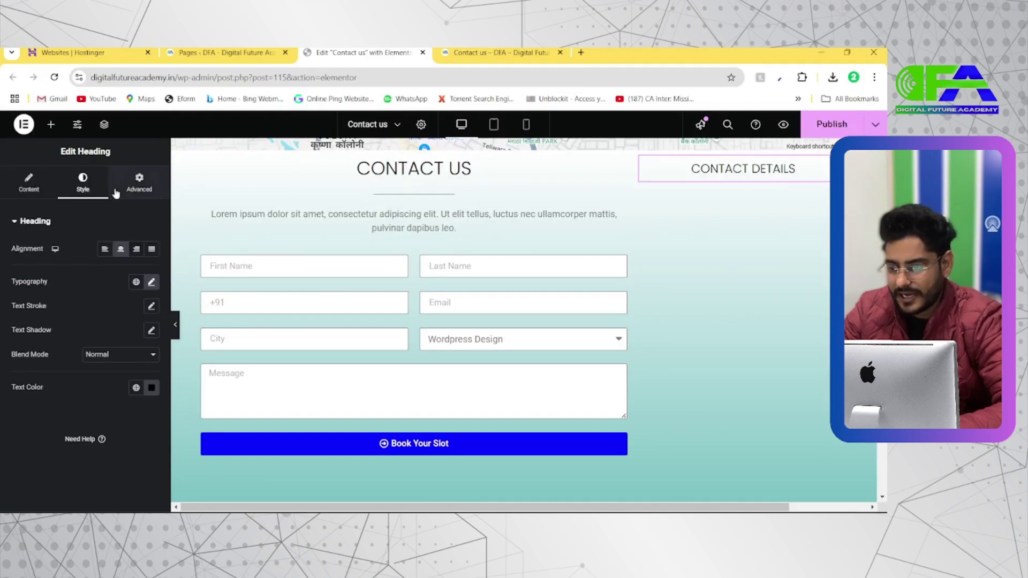
click(51, 124)
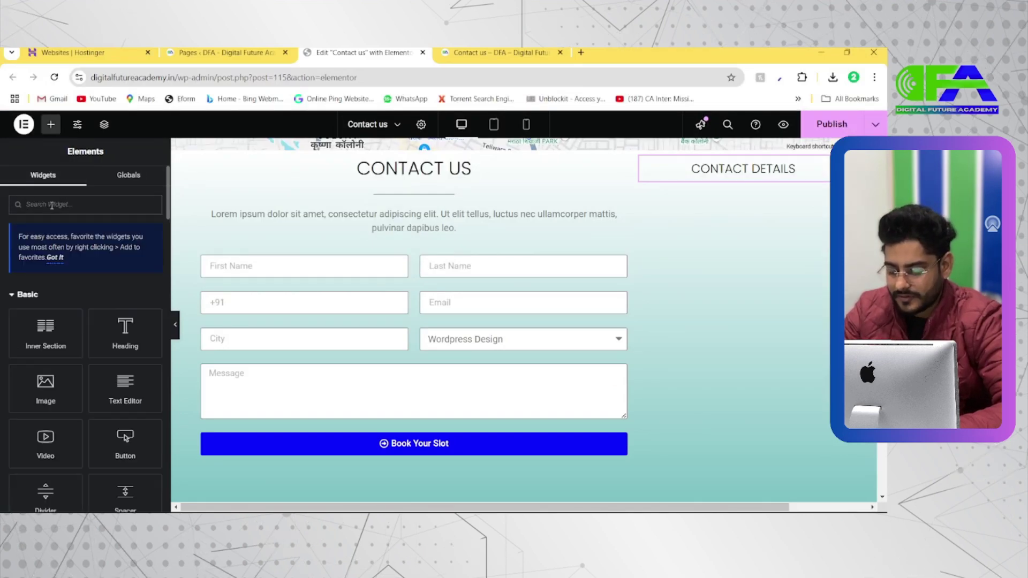
text(icon)
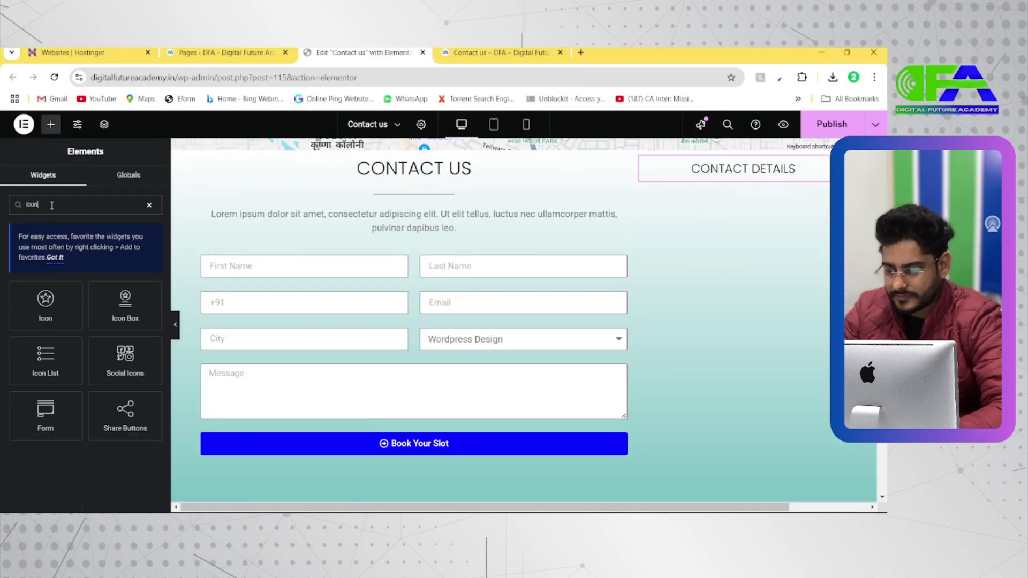
drag(46, 356, 743, 176)
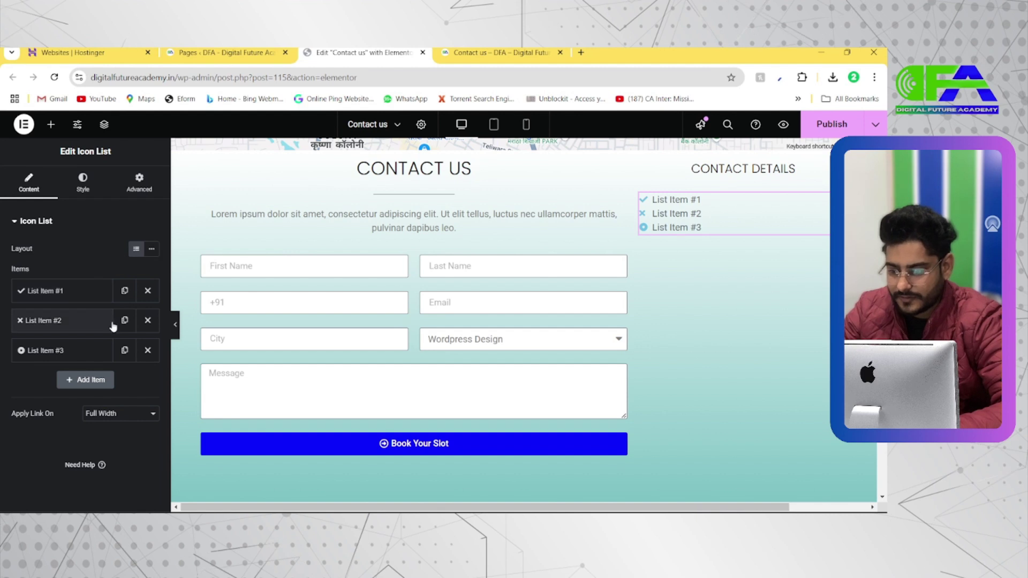
click(147, 321)
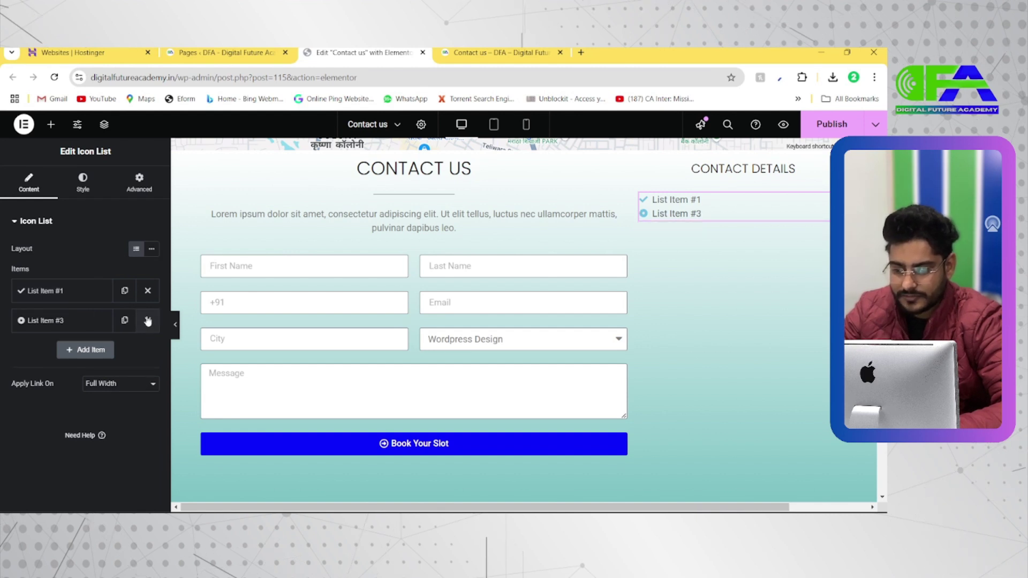
click(148, 321)
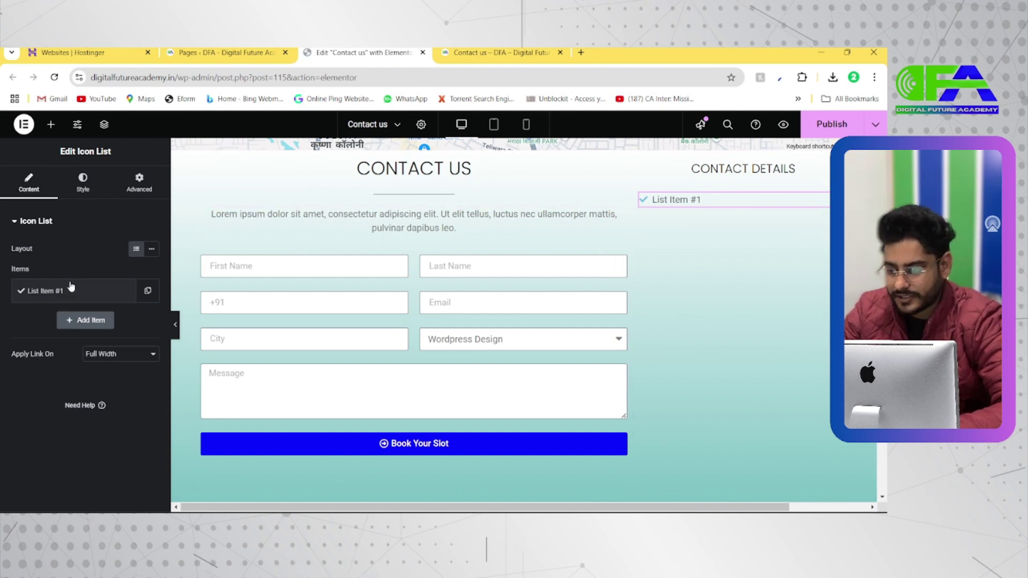
Check the contact details listed on the Wellness reference page
key(alt+Tab)
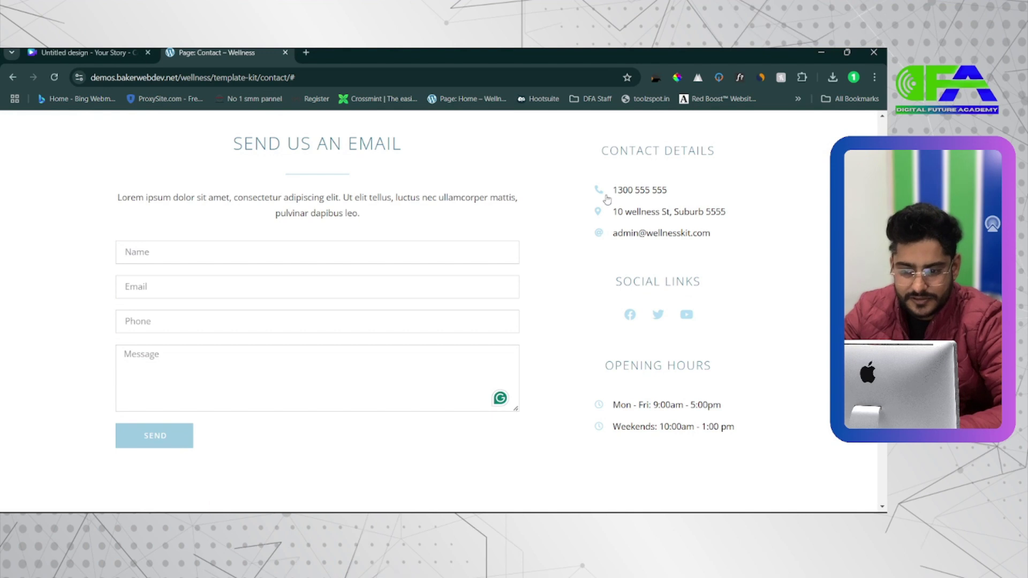
scroll(607, 199, up, 5)
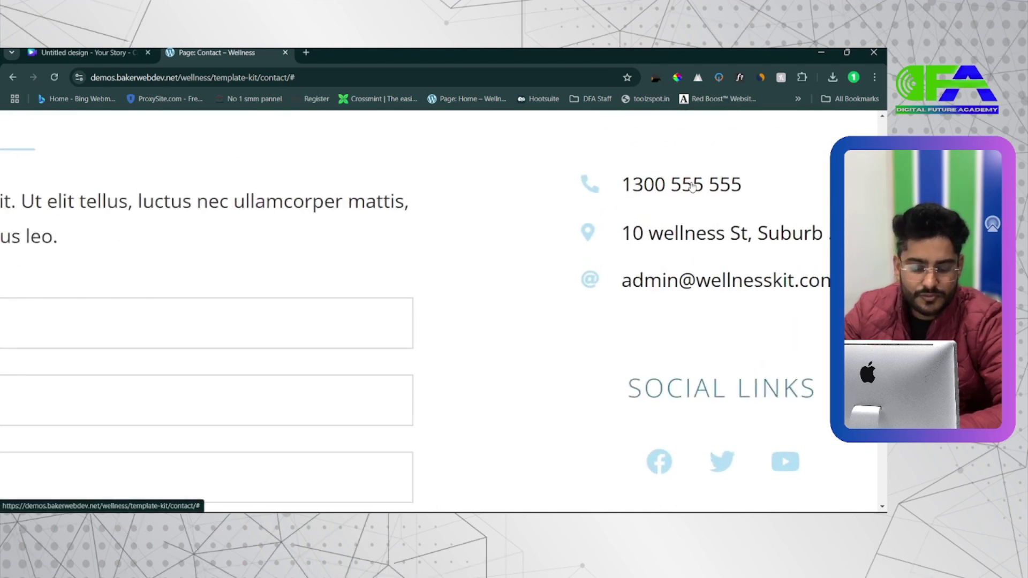
scroll(691, 185, down, 5)
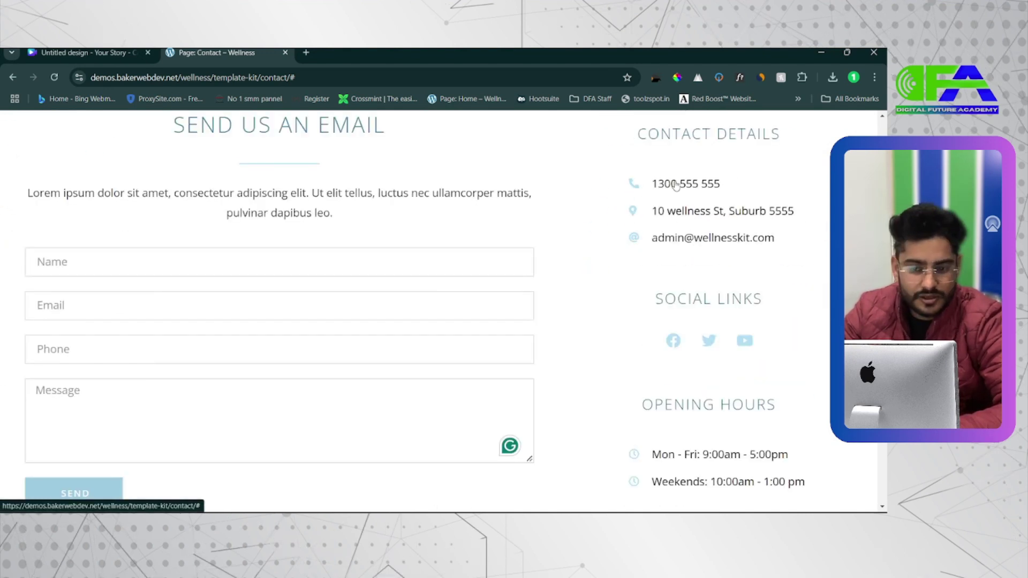
Give the first list item a phone icon from the icon library
key(alt+Tab)
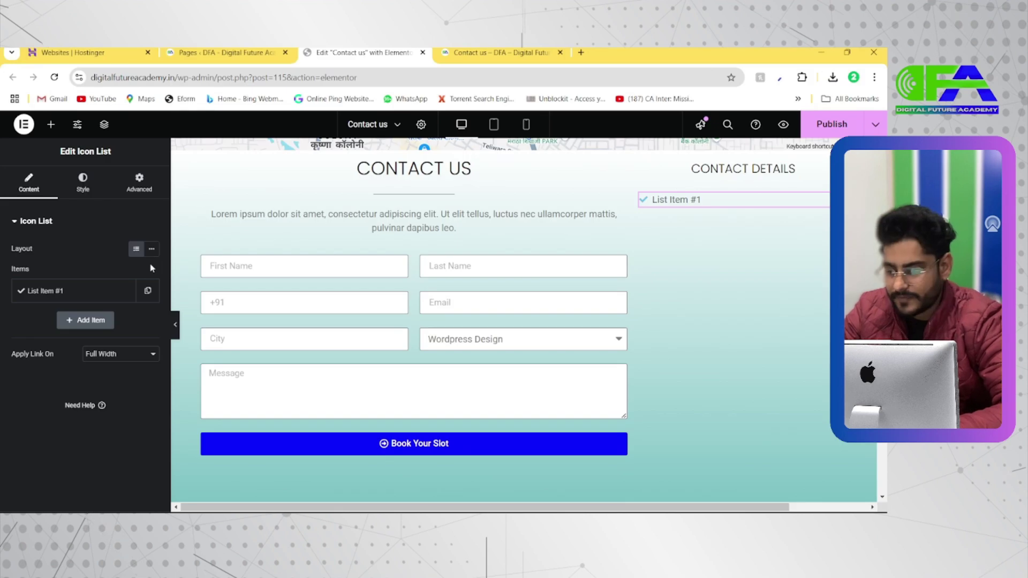
click(87, 293)
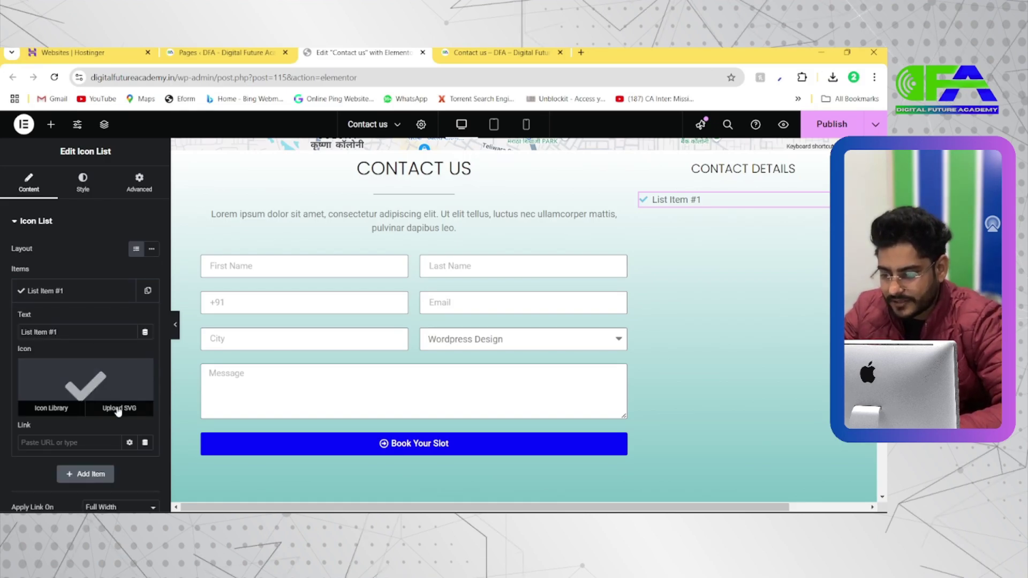
click(115, 385)
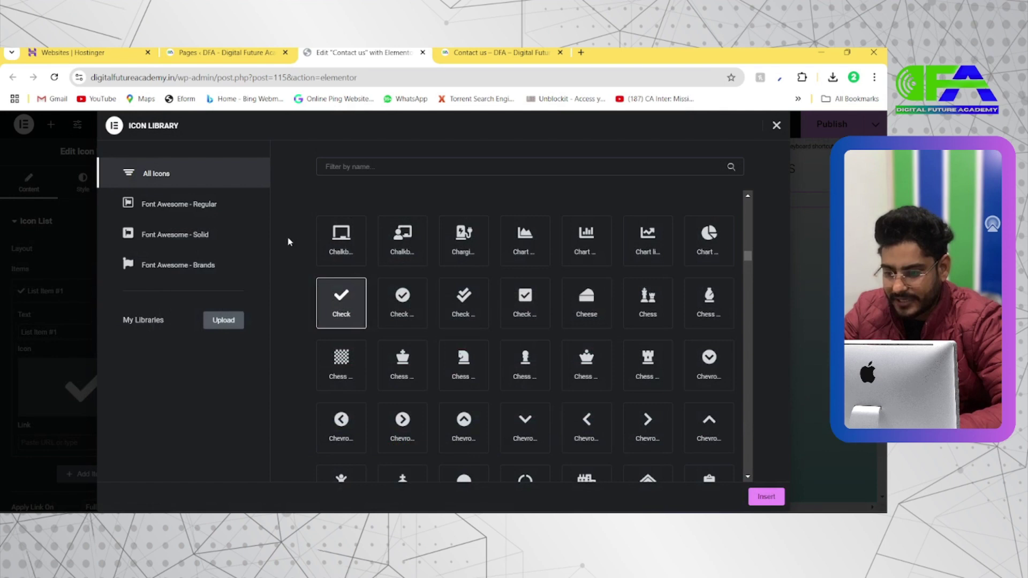
click(365, 170)
text(phone)
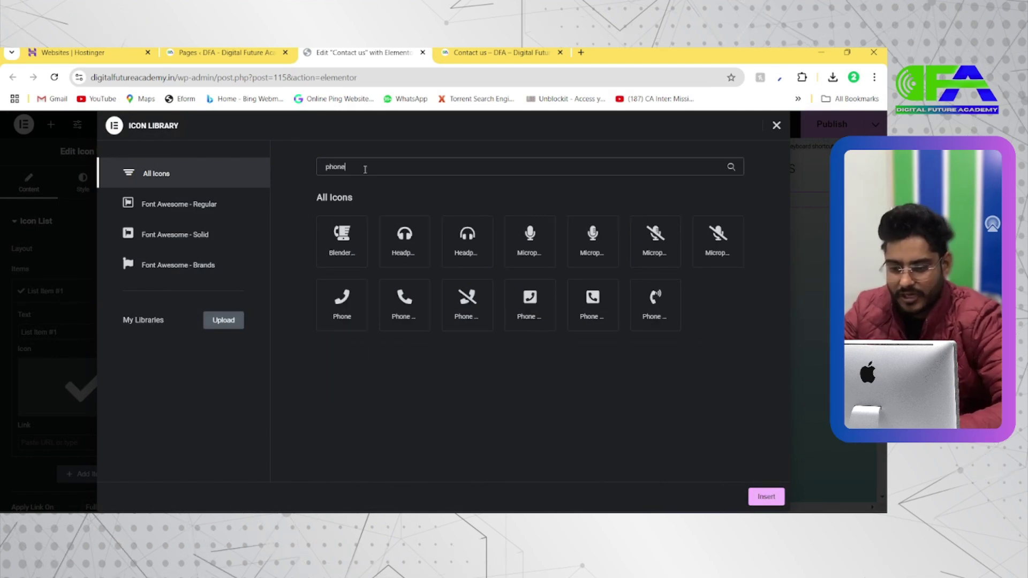
click(408, 317)
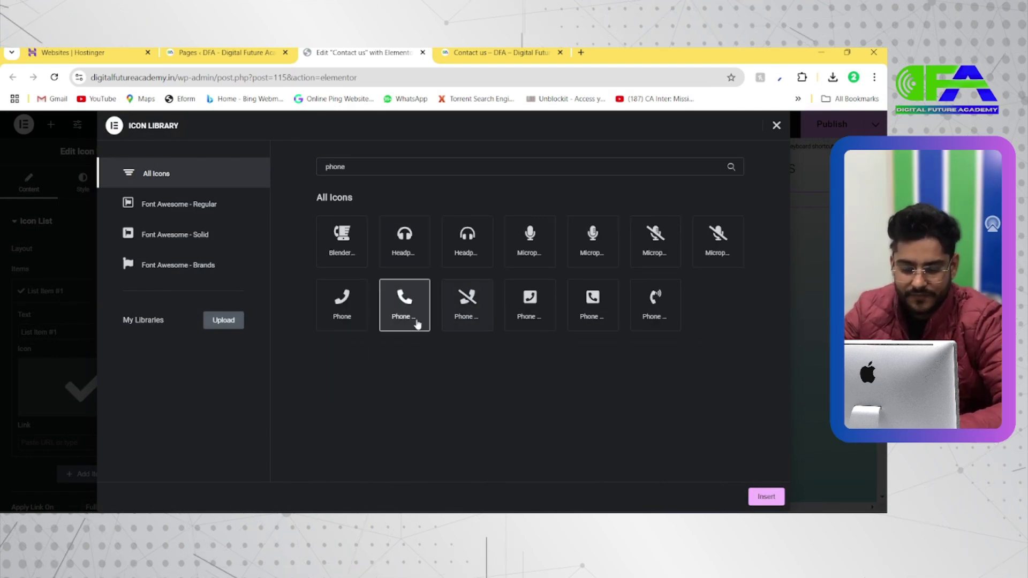
click(765, 496)
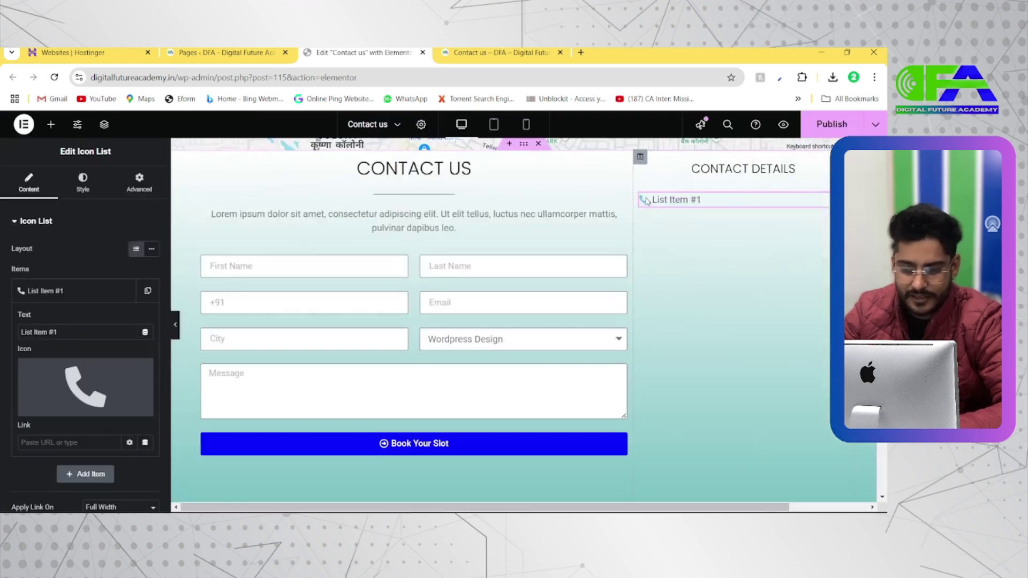
Enter the phone number as the item's text and a tel: link to it
scroll(79, 308, down, 1)
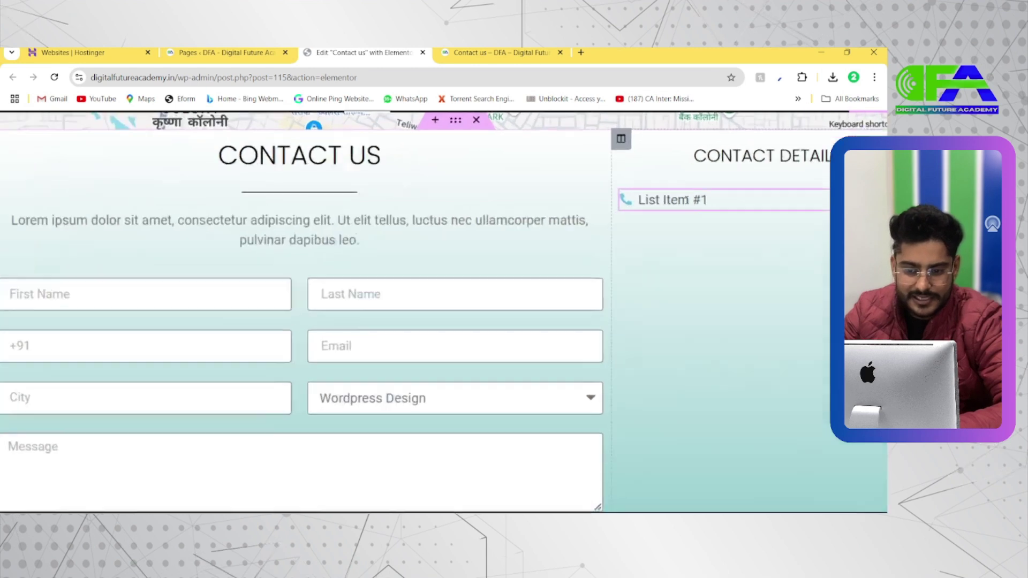
scroll(687, 200, down, 3)
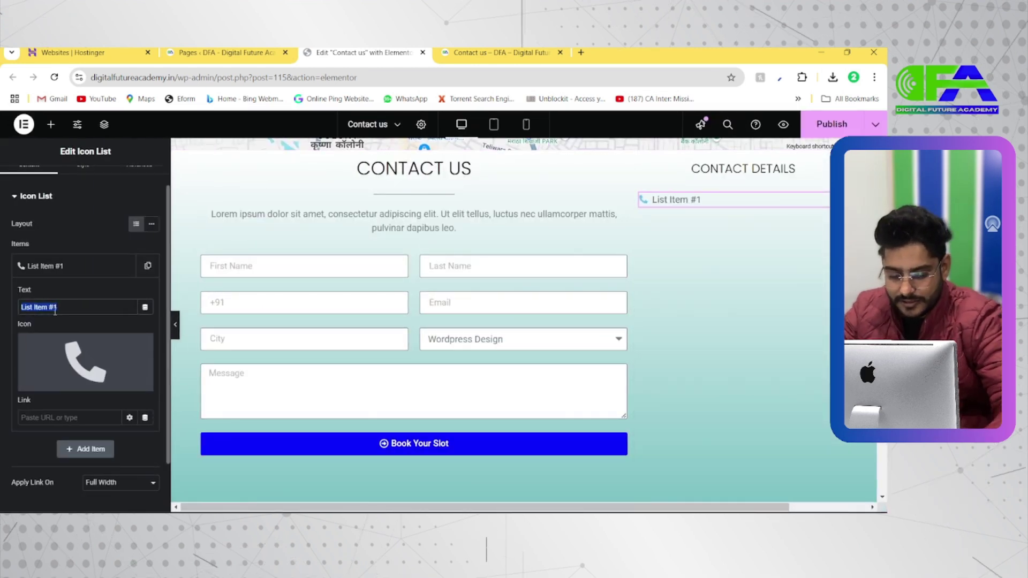
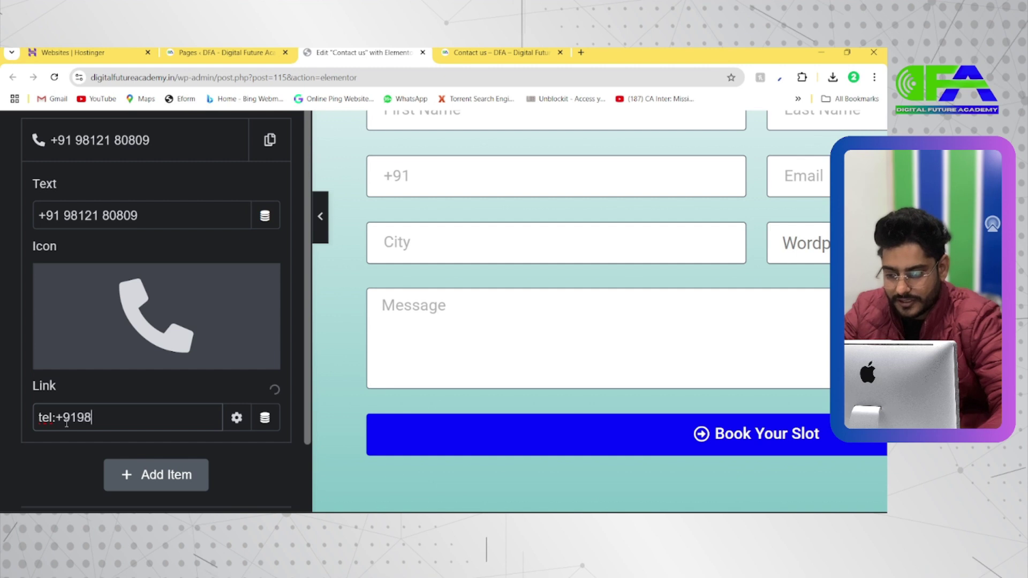
scroll(67, 423, down, 5)
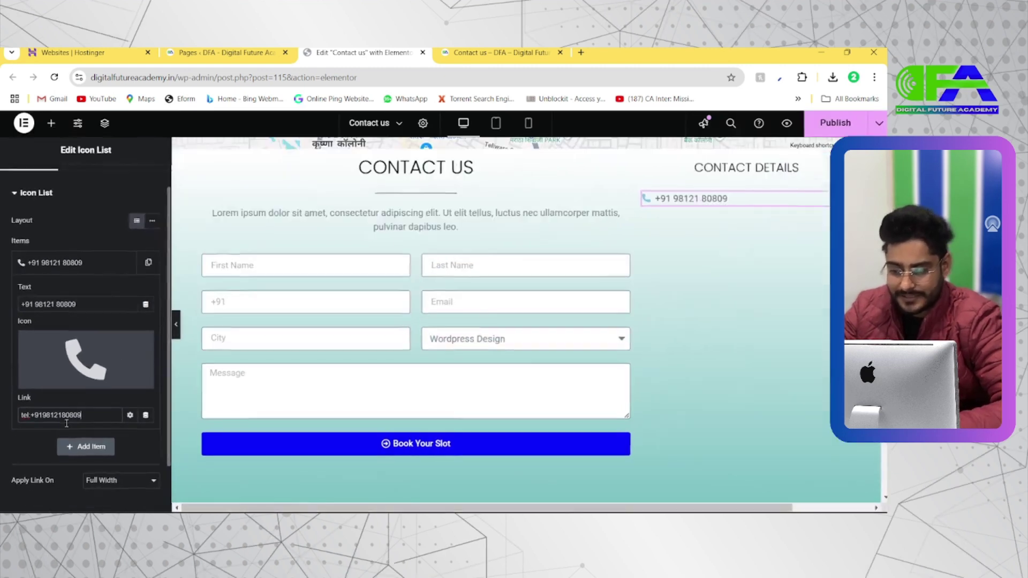
scroll(67, 425, down, 1)
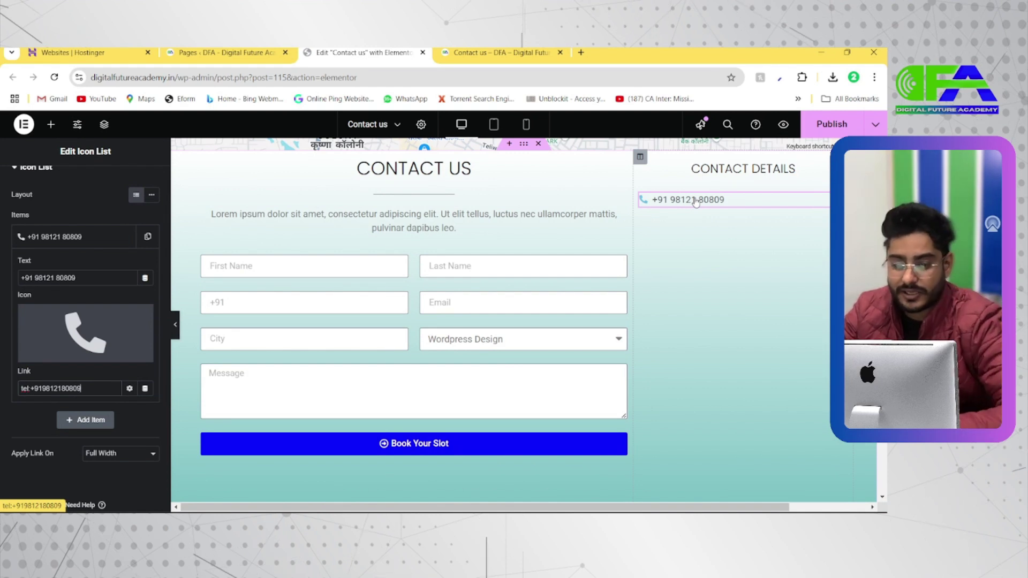
Add spacing between list items and set the icon size and a 10 px icon gap
scroll(62, 201, up, 2)
click(71, 223)
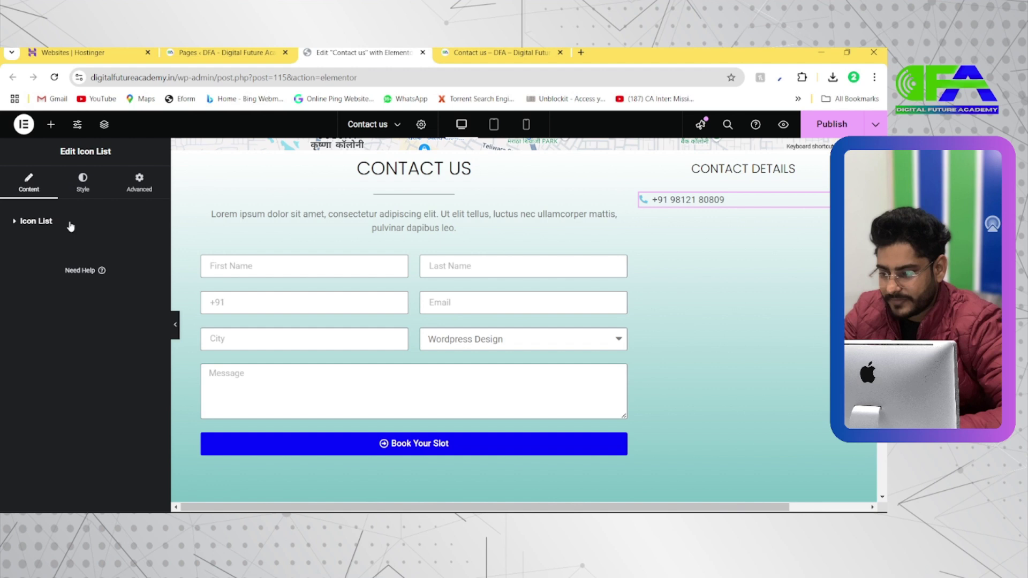
click(83, 182)
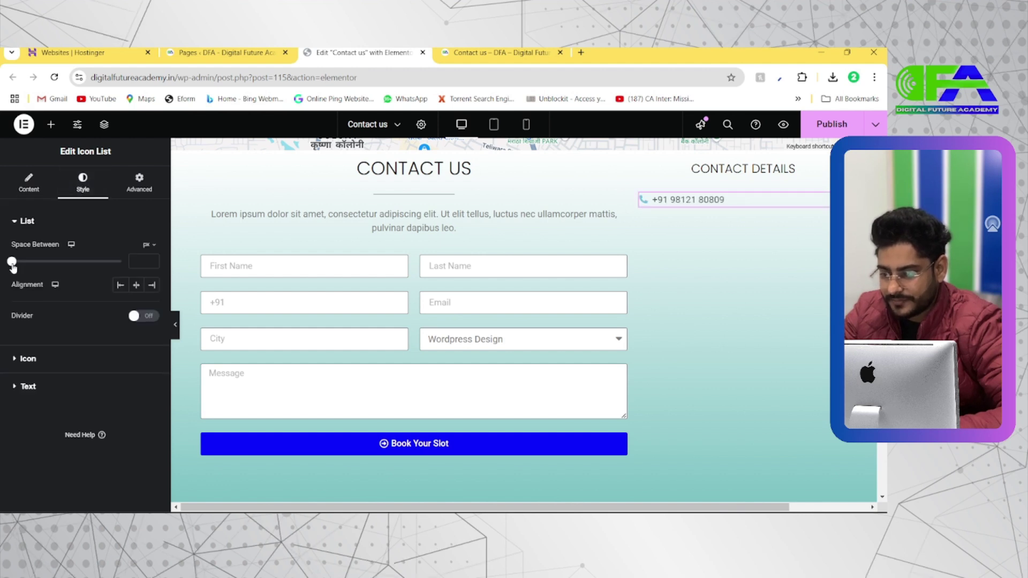
drag(14, 267, 84, 271)
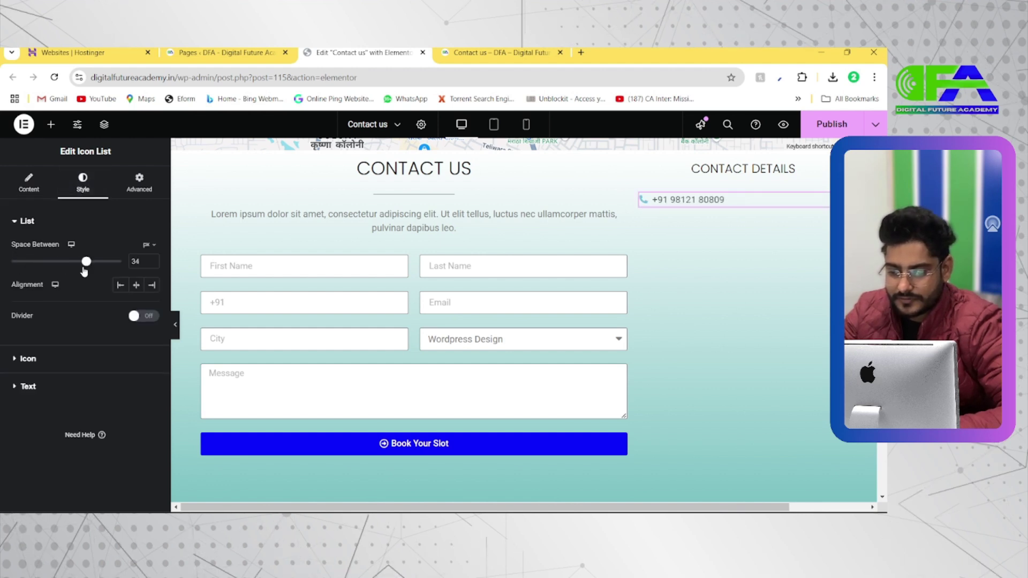
click(29, 359)
drag(21, 348, 35, 348)
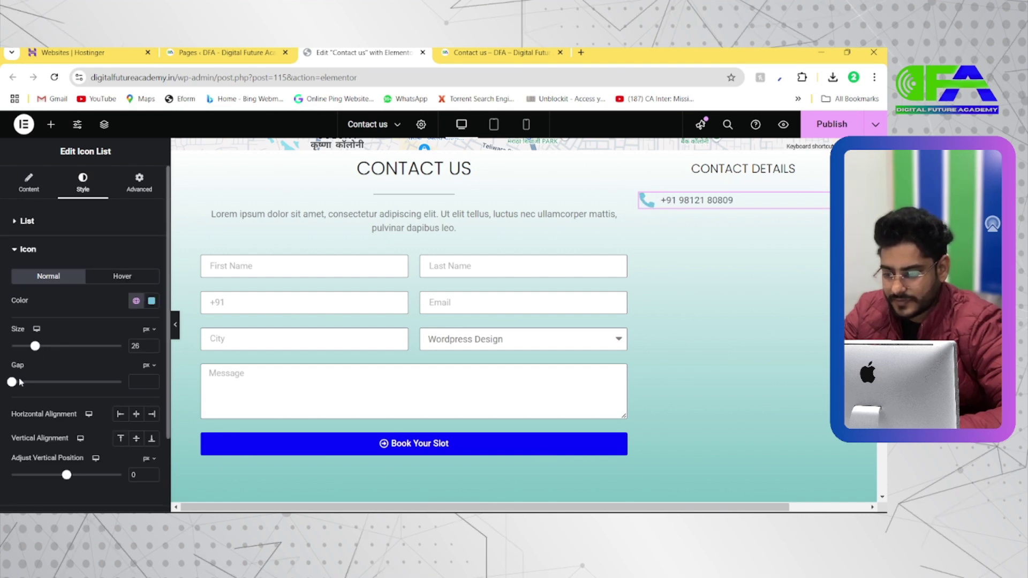
drag(20, 382, 34, 387)
Set the list text typography to Poppins at a larger size
scroll(27, 407, down, 2)
click(43, 431)
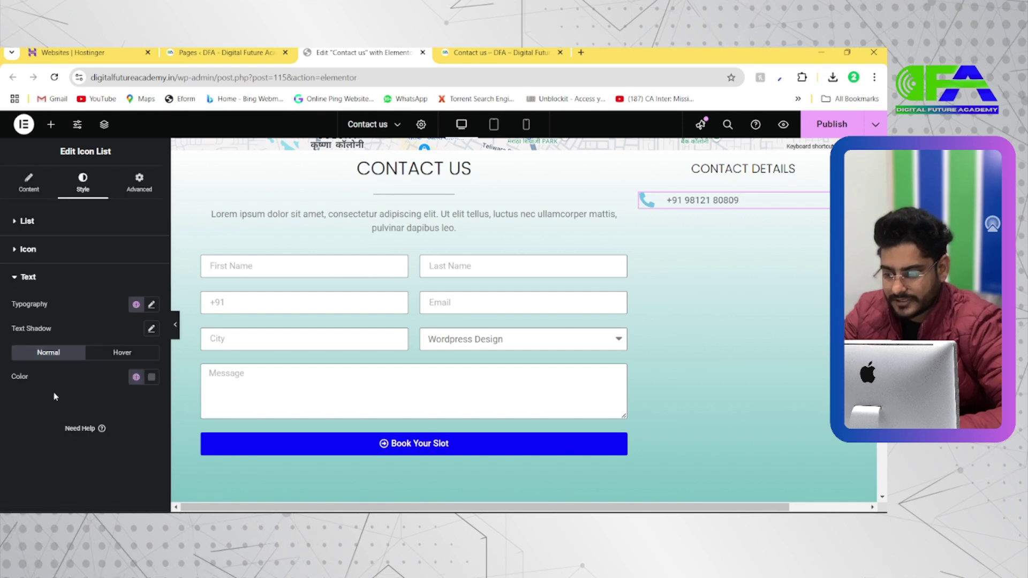
click(151, 305)
click(111, 364)
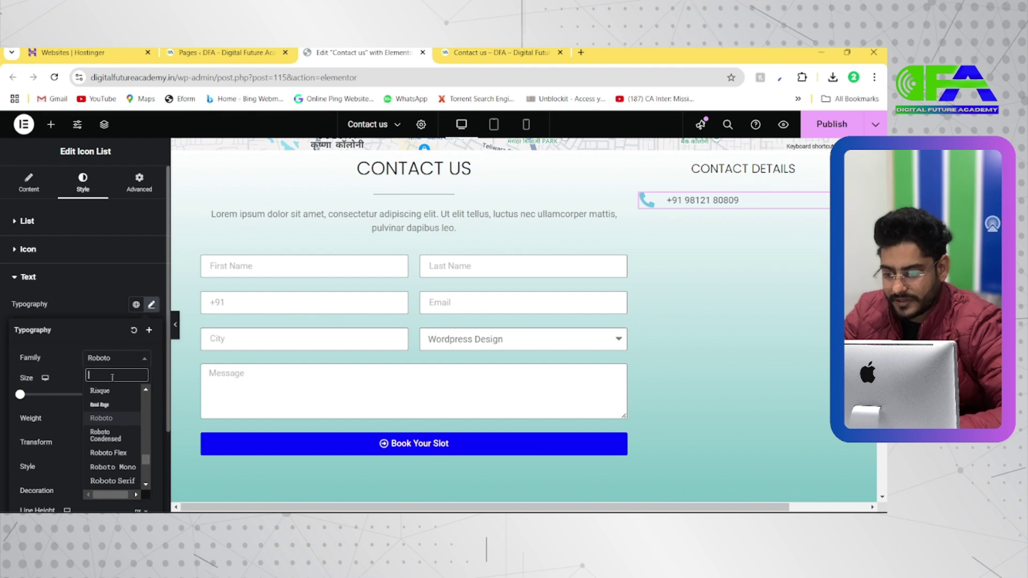
text(popp)
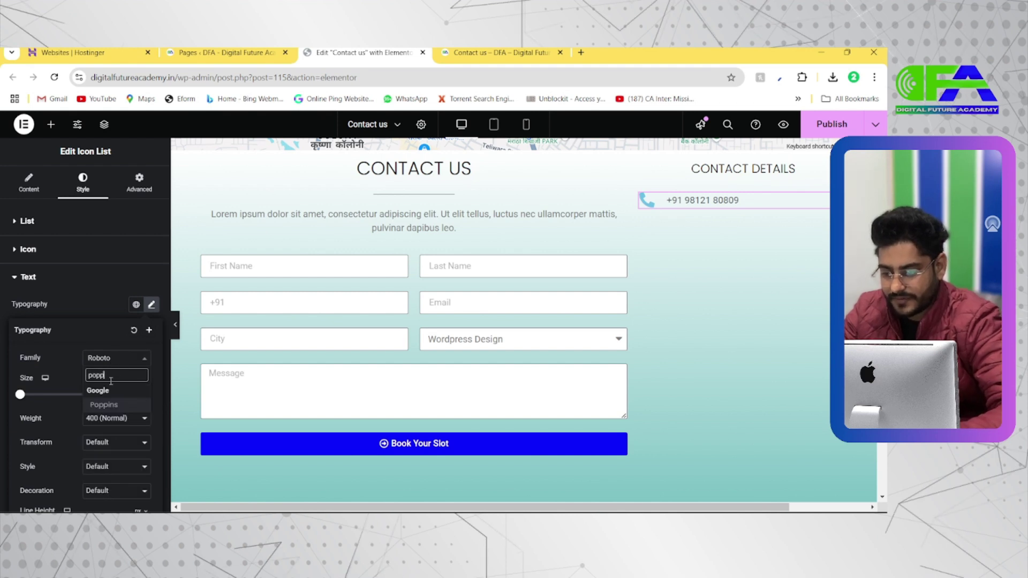
click(109, 406)
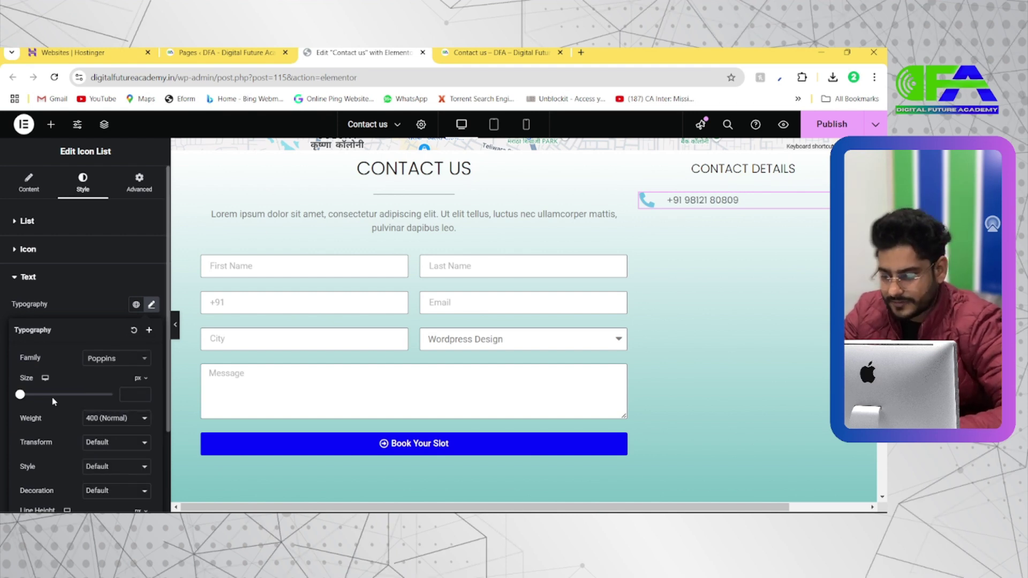
drag(22, 396, 30, 394)
Shrink and center the icon, center the list in its column, and add a new item
click(42, 260)
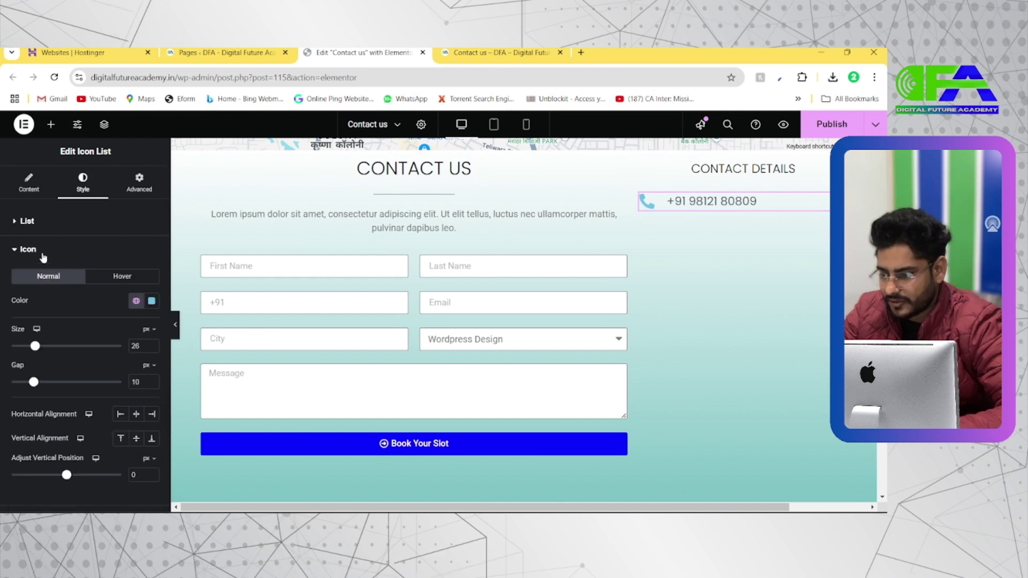
drag(35, 349, 21, 354)
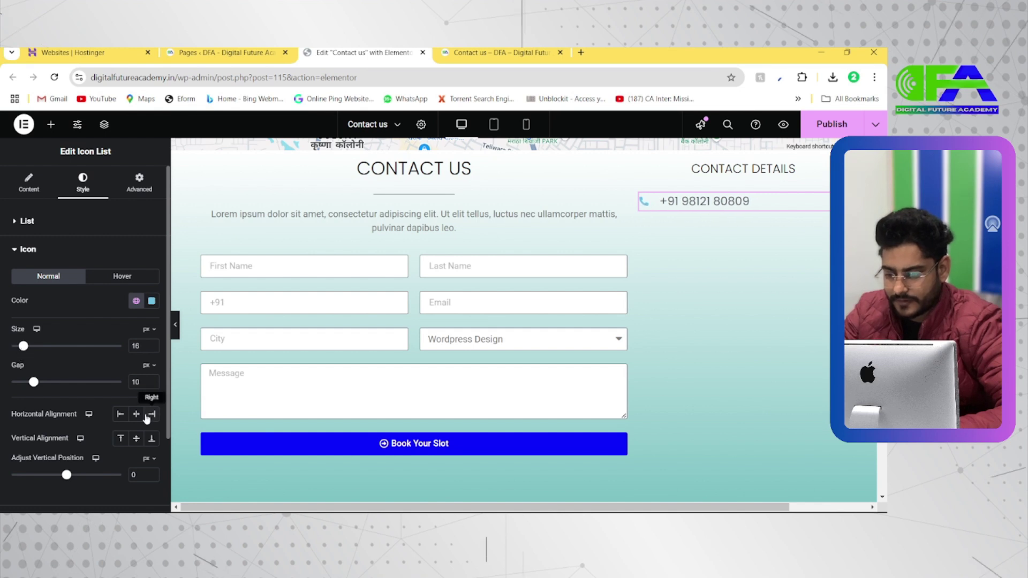
click(138, 415)
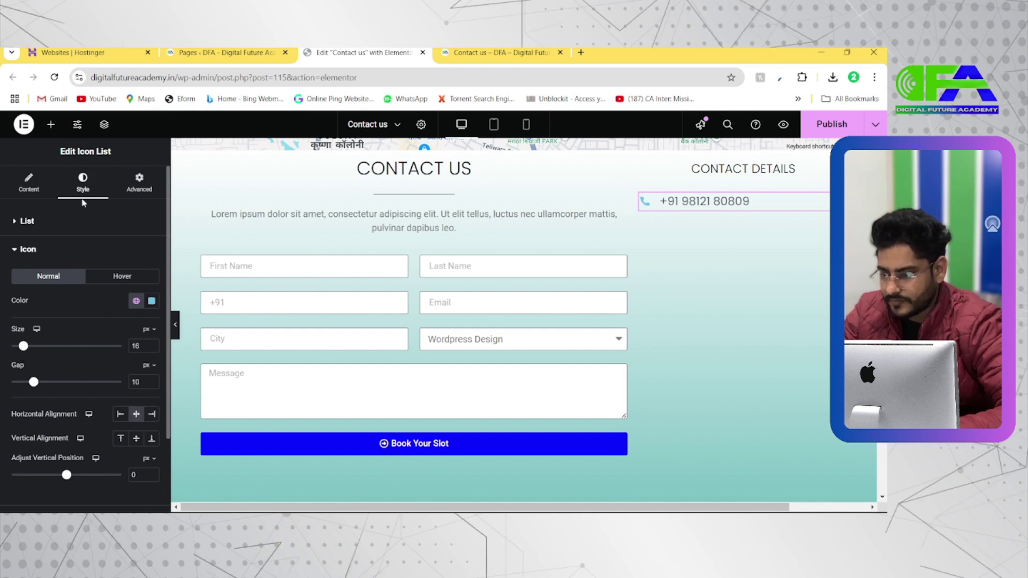
click(34, 187)
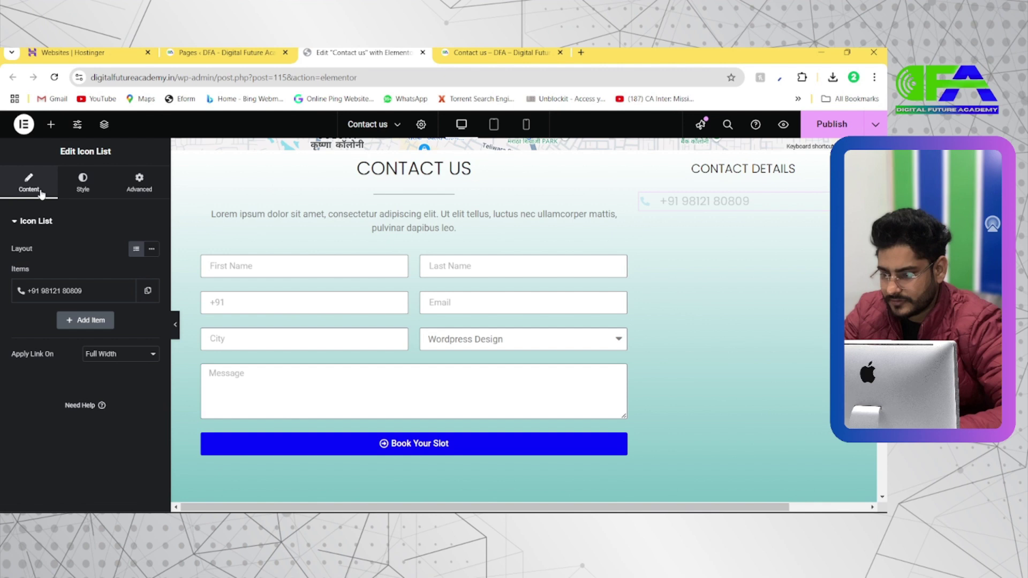
click(89, 197)
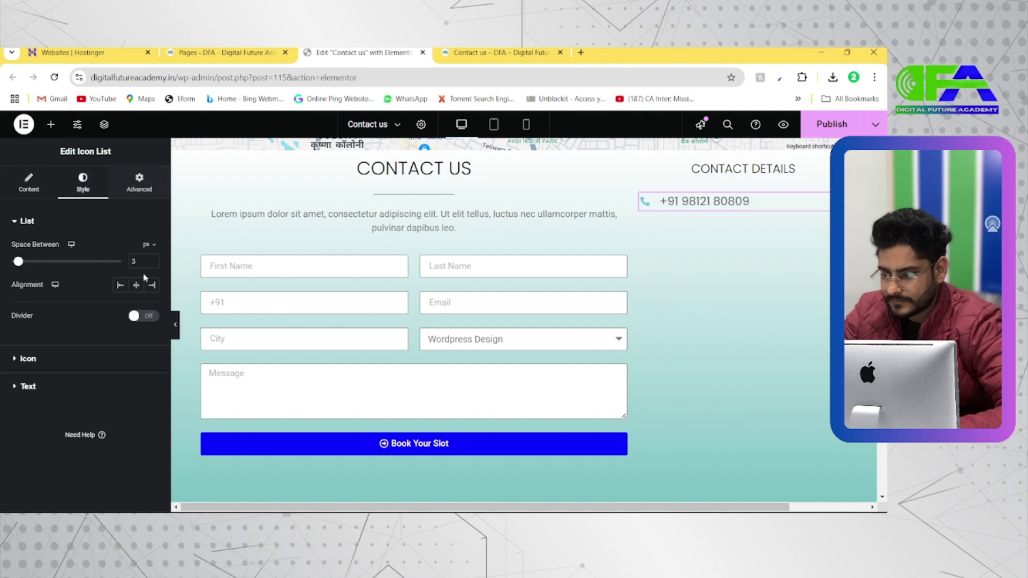
click(136, 286)
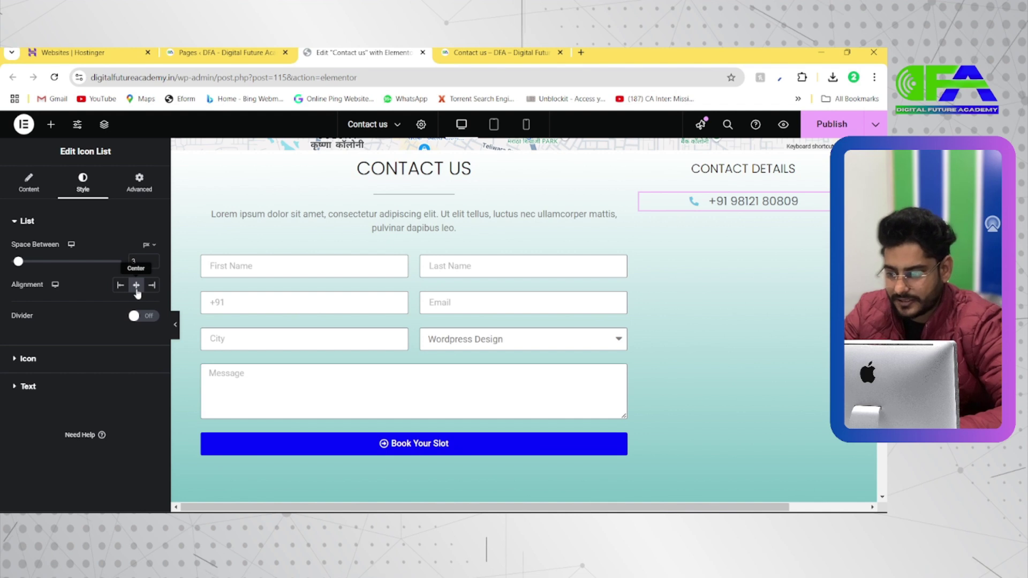
click(29, 184)
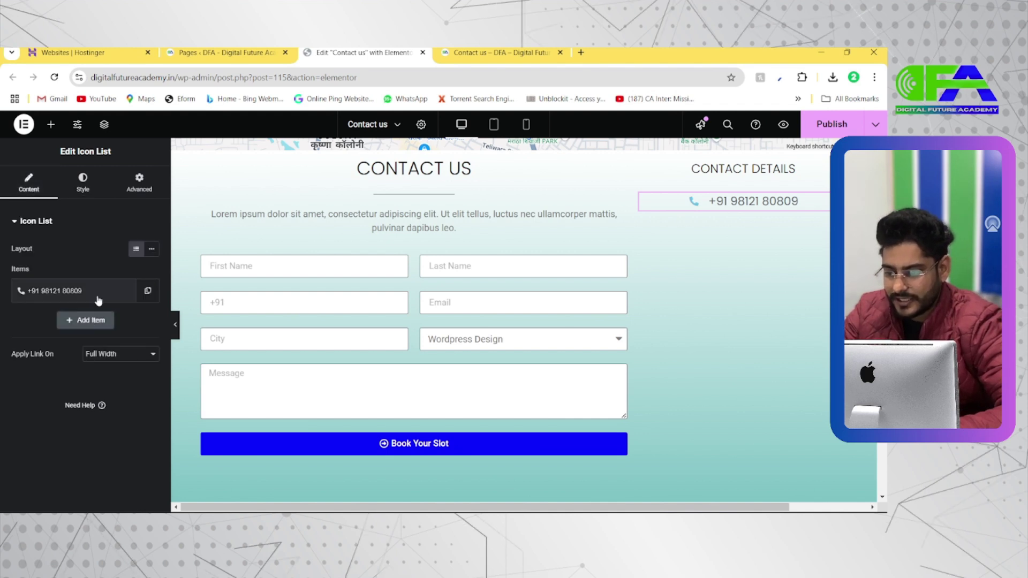
click(92, 322)
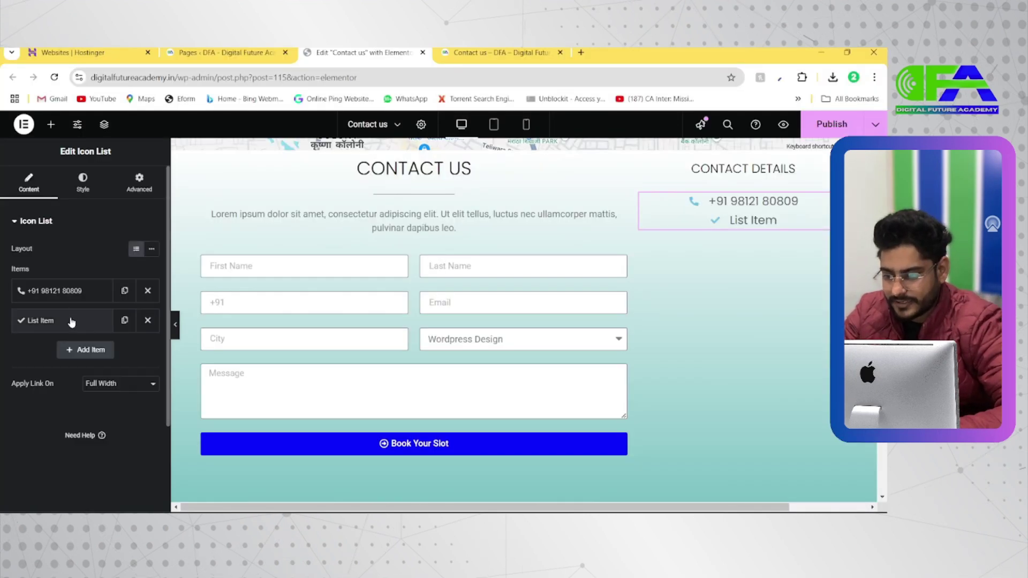
Give the new list item the Directions icon and type the address as its text
click(71, 322)
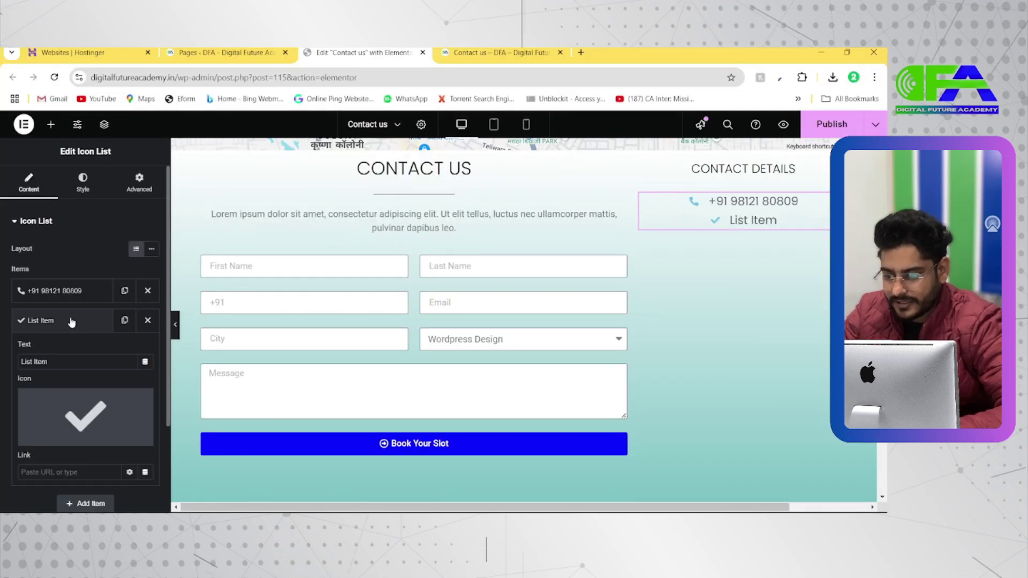
click(50, 438)
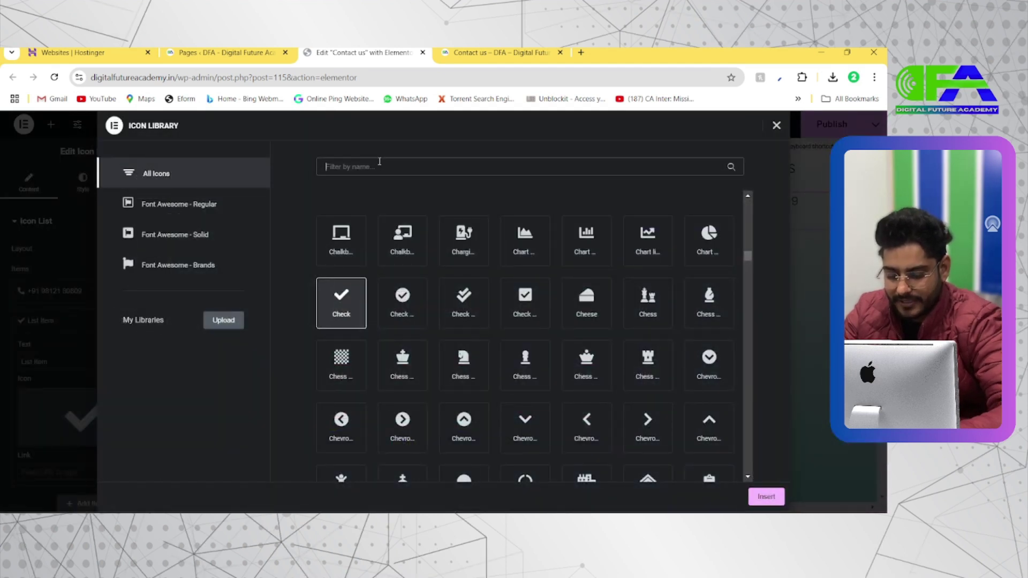
text(Aff)
key(BackSpace)
key(BackSpace)
text(dd)
key(BackSpace)
key(BackSpace)
key(BackSpace)
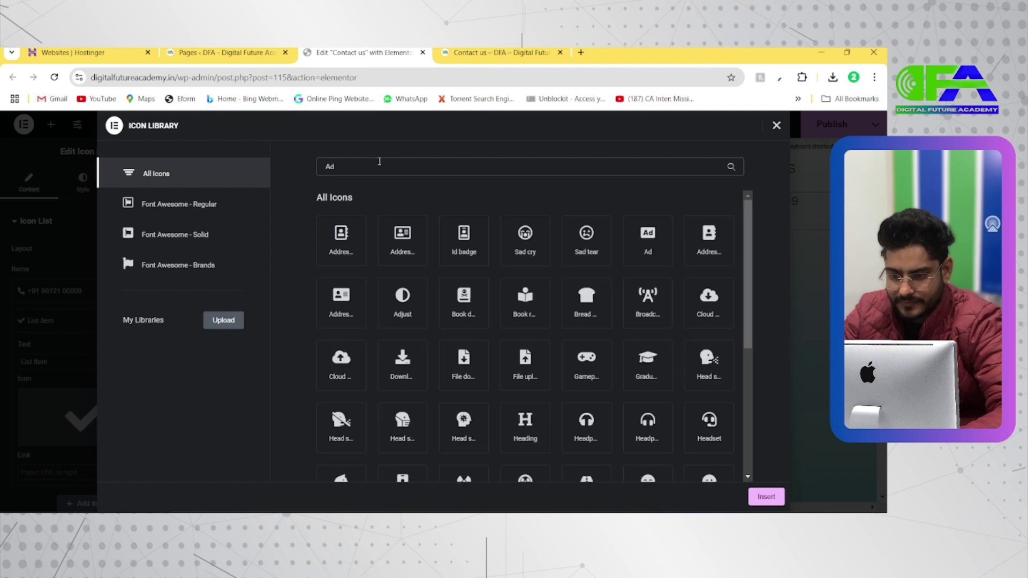
text(Pin)
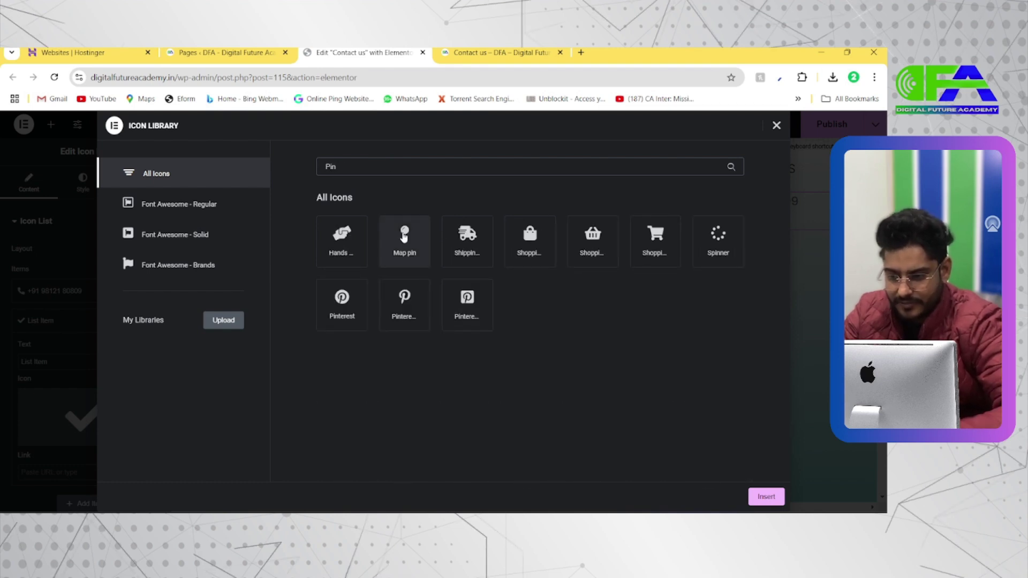
double_click(351, 168)
key(BackSpace)
text(Dire)
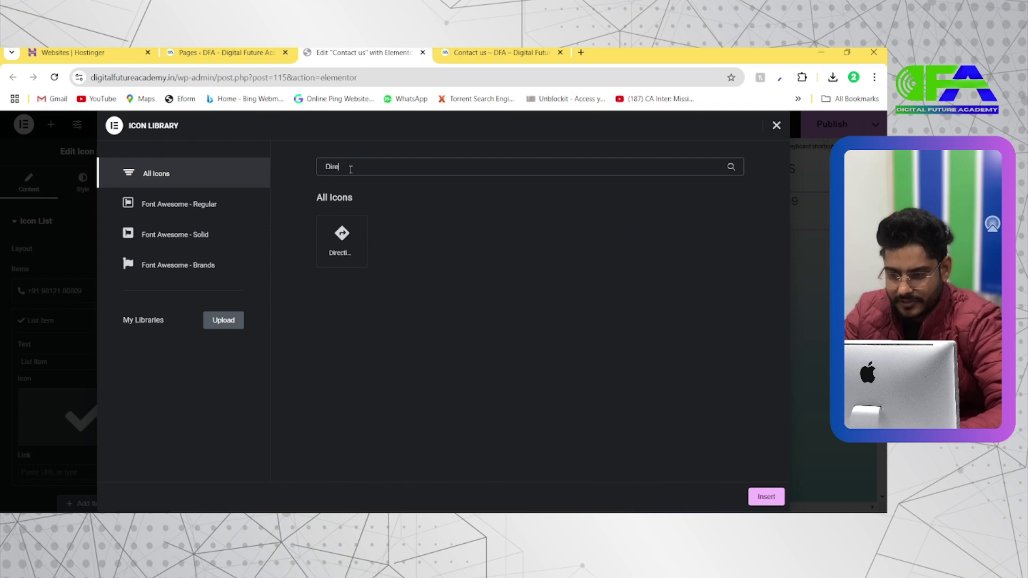
text(c)
click(342, 238)
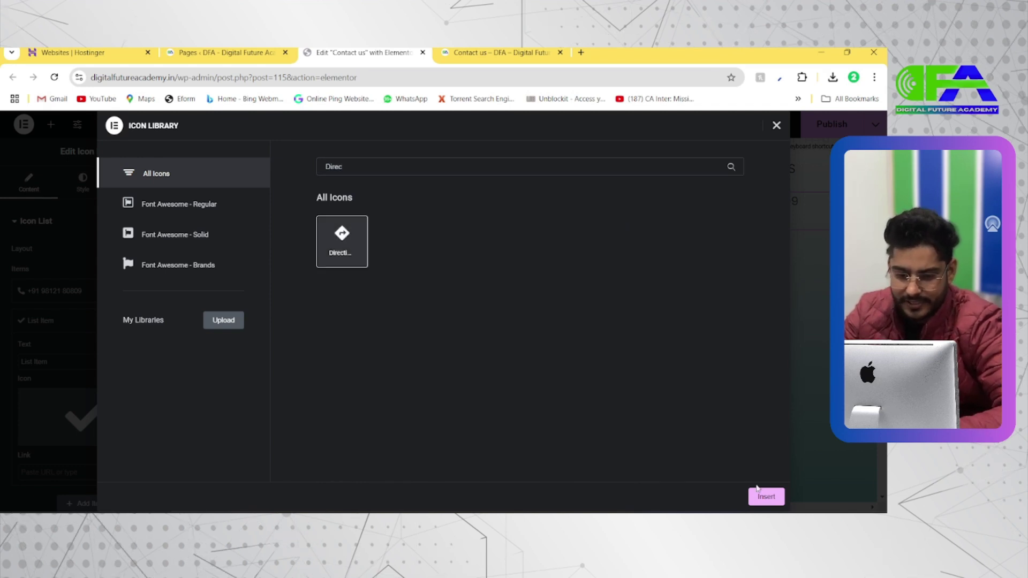
click(764, 496)
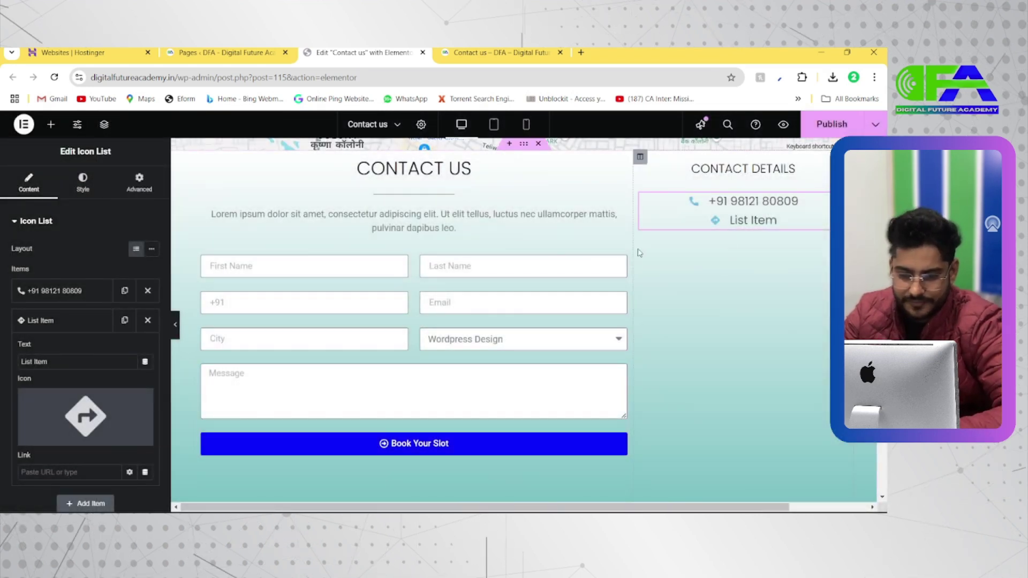
click(77, 360)
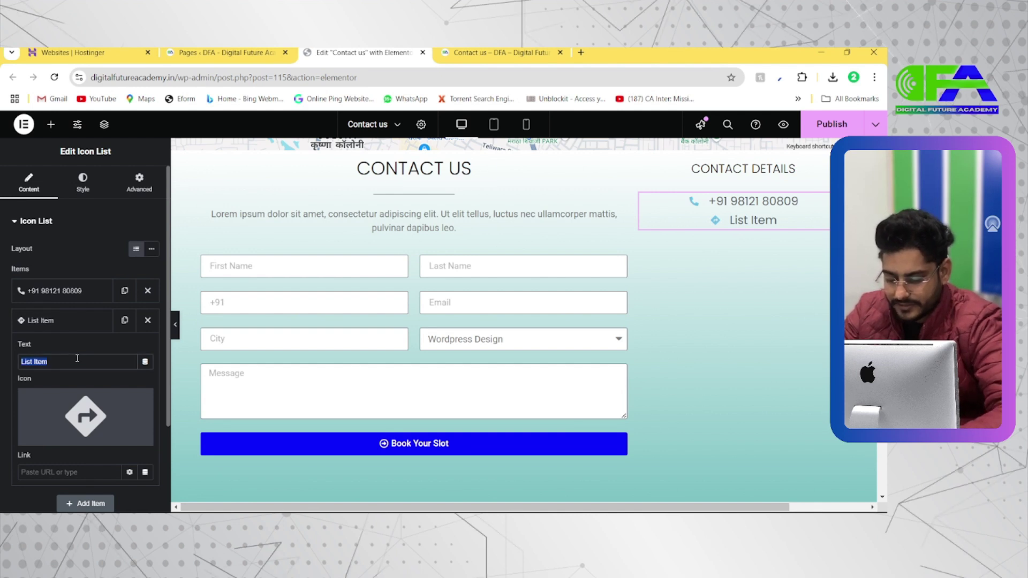
text(Rohi)
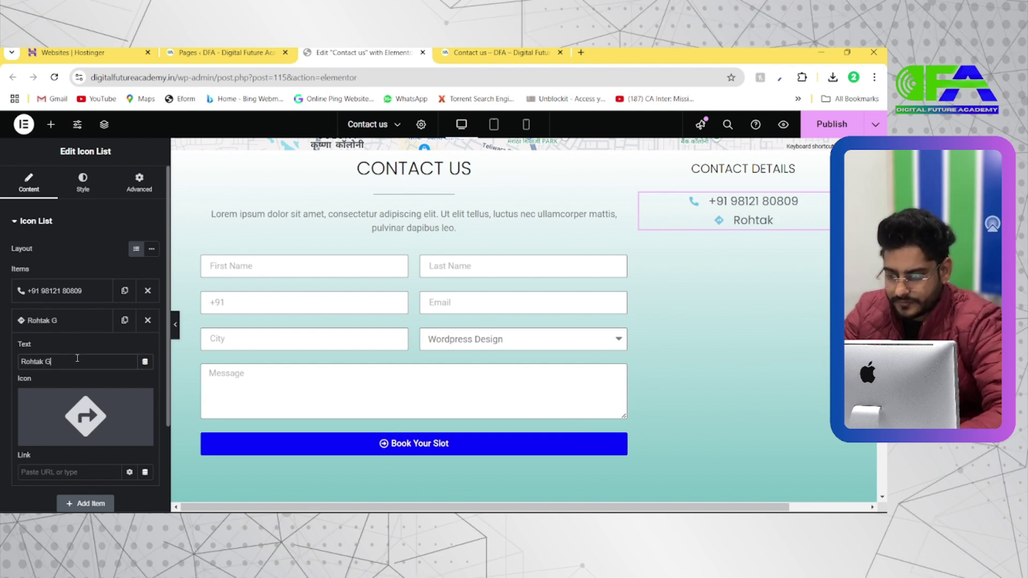
text(ak Gate,)
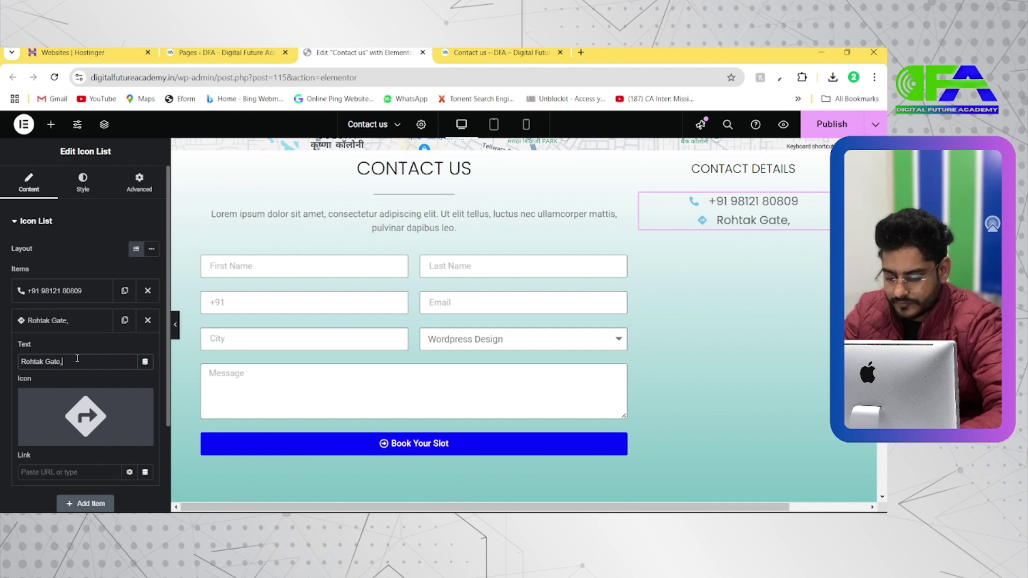
text( Bhiwani)
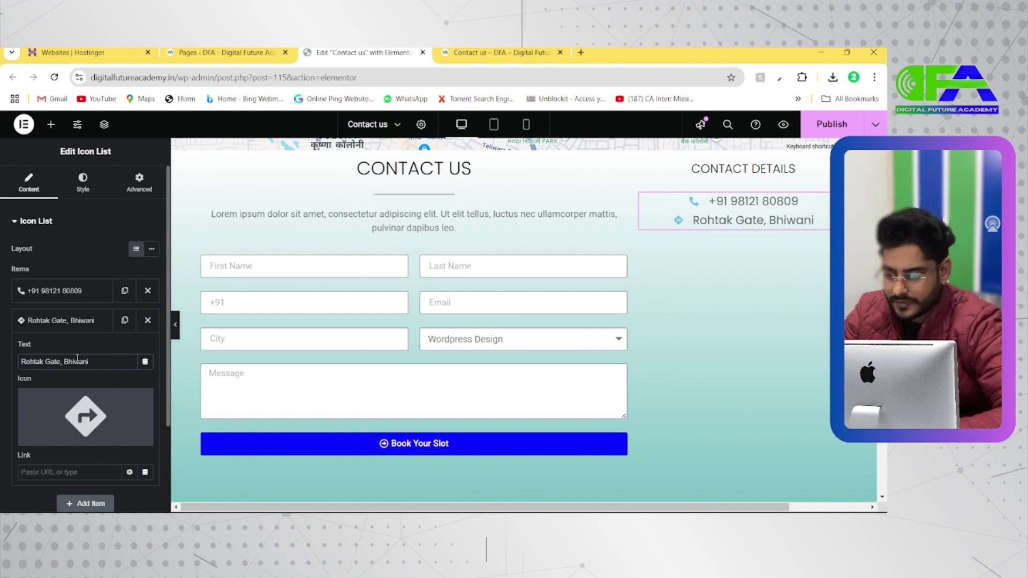
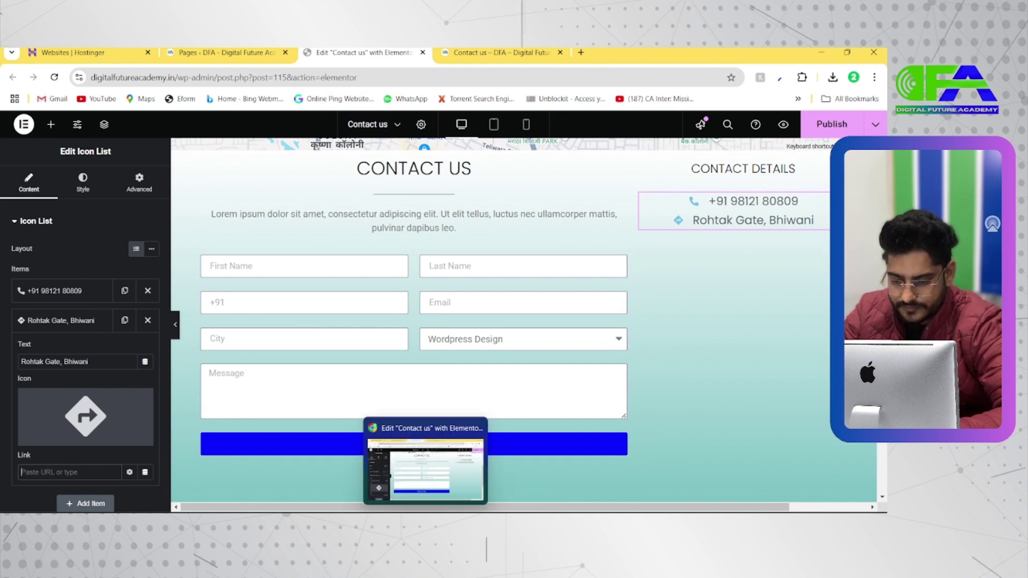
Check the Wellness reference contact page, then return to the Contact Us editor
click(425, 523)
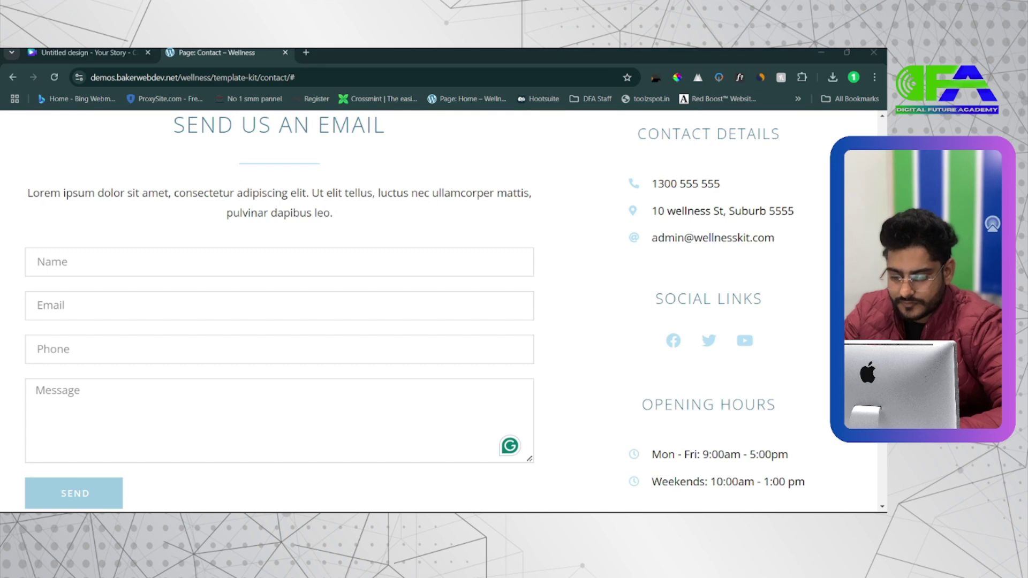
key(alt+Tab)
Open Google Maps directions to Digital Future Academy and copy their shareable link
click(581, 52)
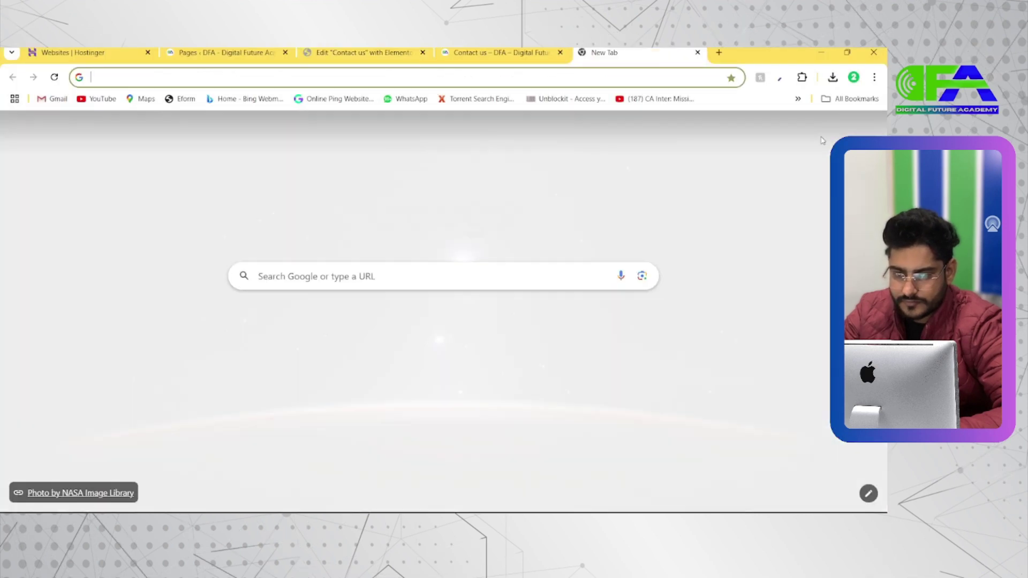
click(840, 129)
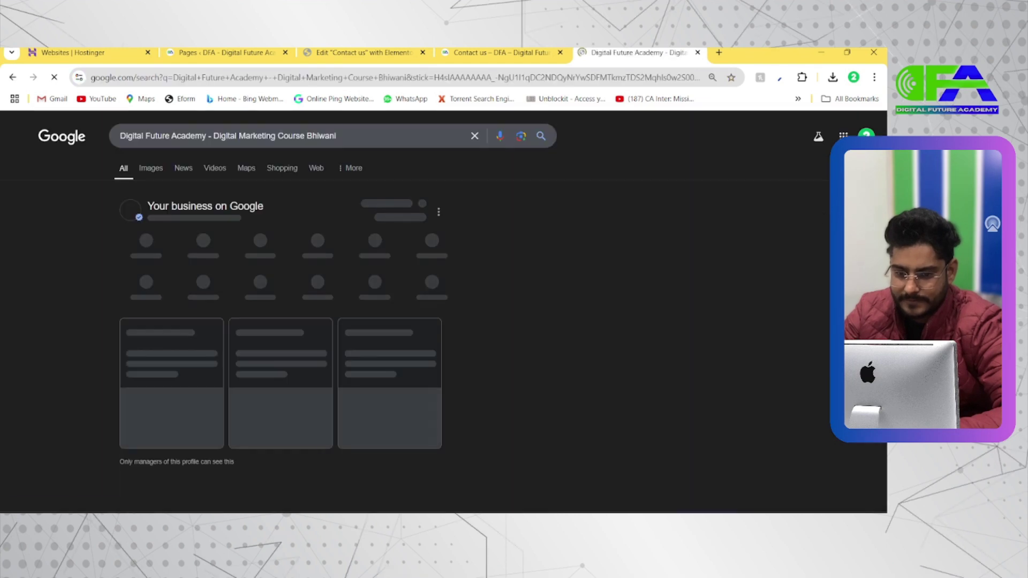
scroll(653, 343, down, 1)
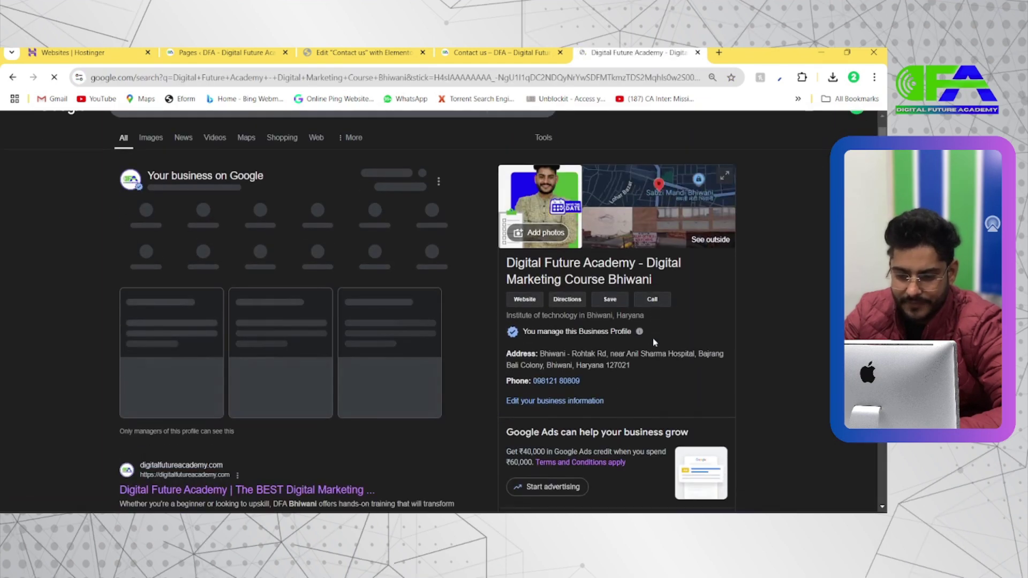
click(567, 300)
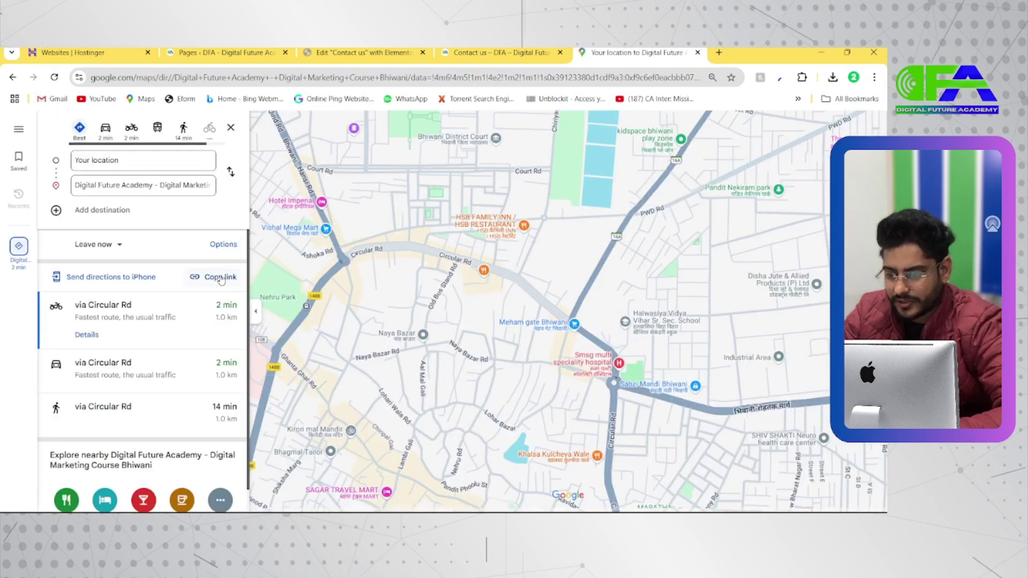
click(221, 279)
key(alt+Tab)
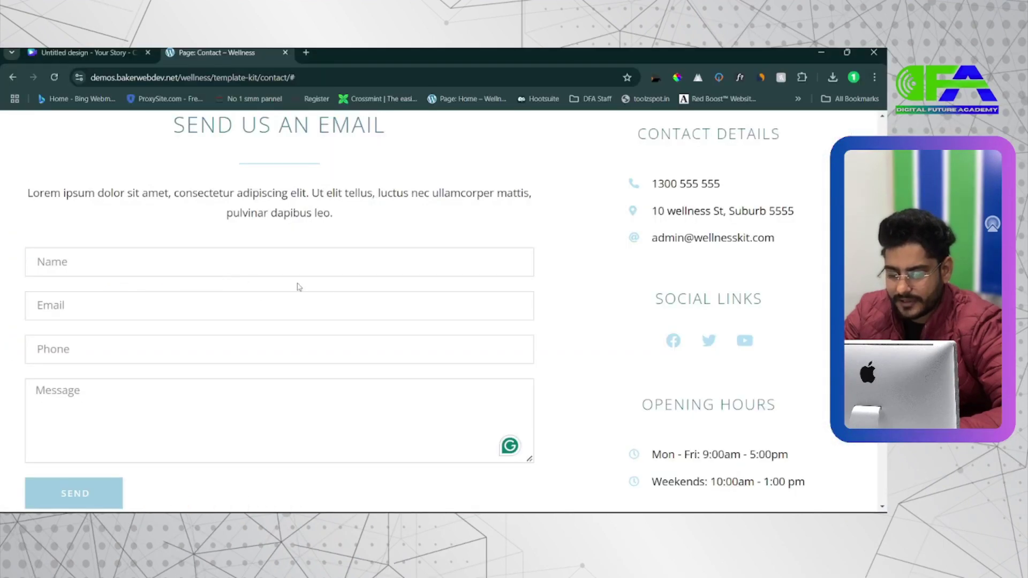
key(alt+Tab)
key(alt+Tab)
key(Tab)
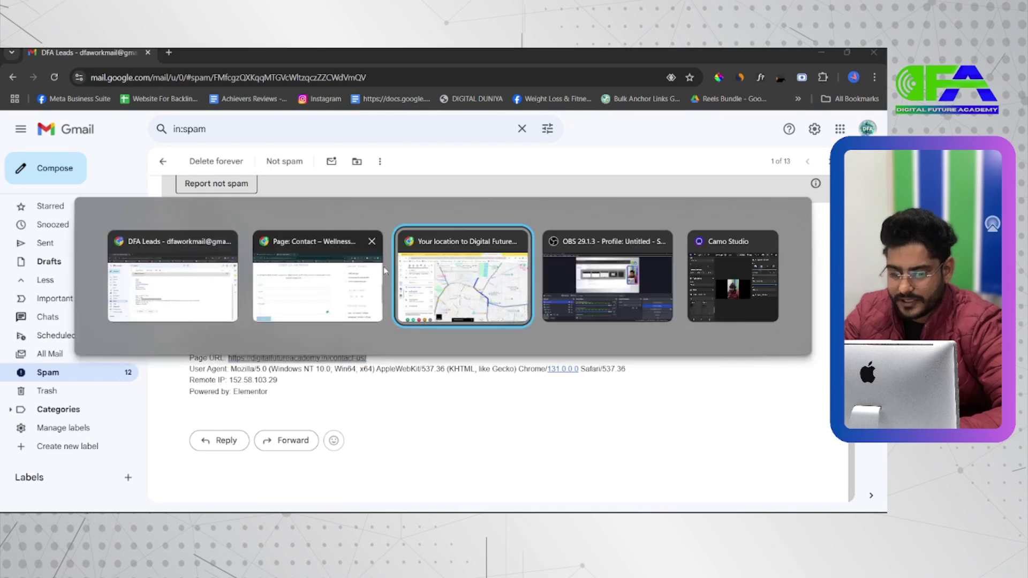
Link the Rohtak Gate, Bhiwani item to the copied Google Maps directions URL
click(320, 49)
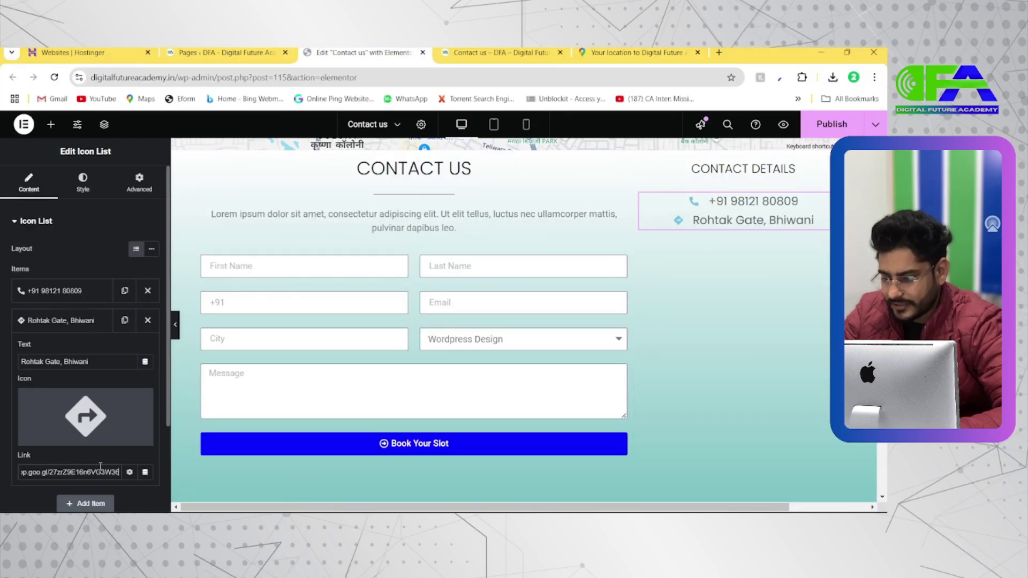
scroll(85, 474, down, 1)
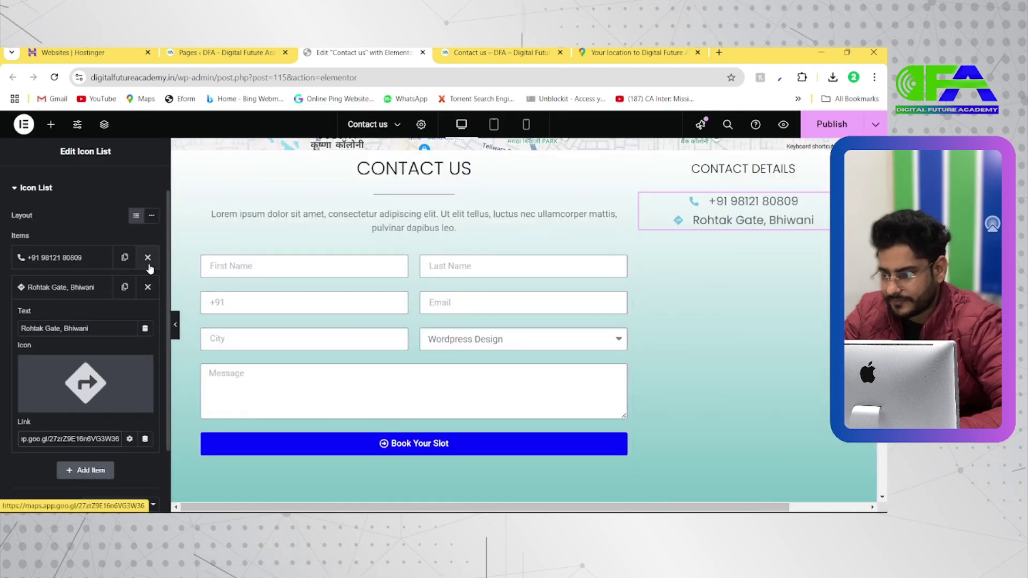
scroll(66, 201, up, 1)
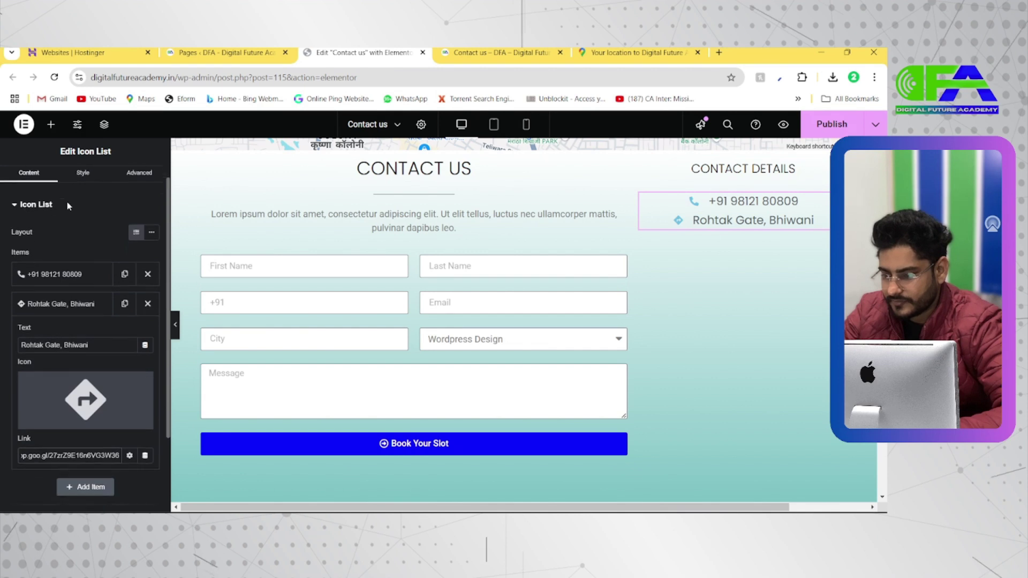
scroll(66, 201, down, 3)
scroll(66, 201, up, 3)
Left-align the contact details list in its Style settings
click(83, 182)
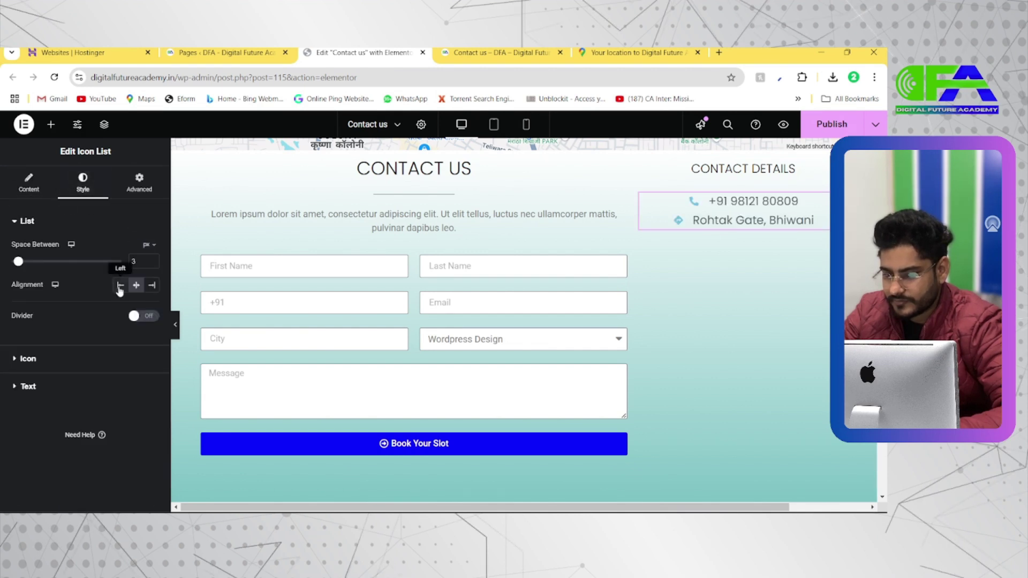
click(120, 285)
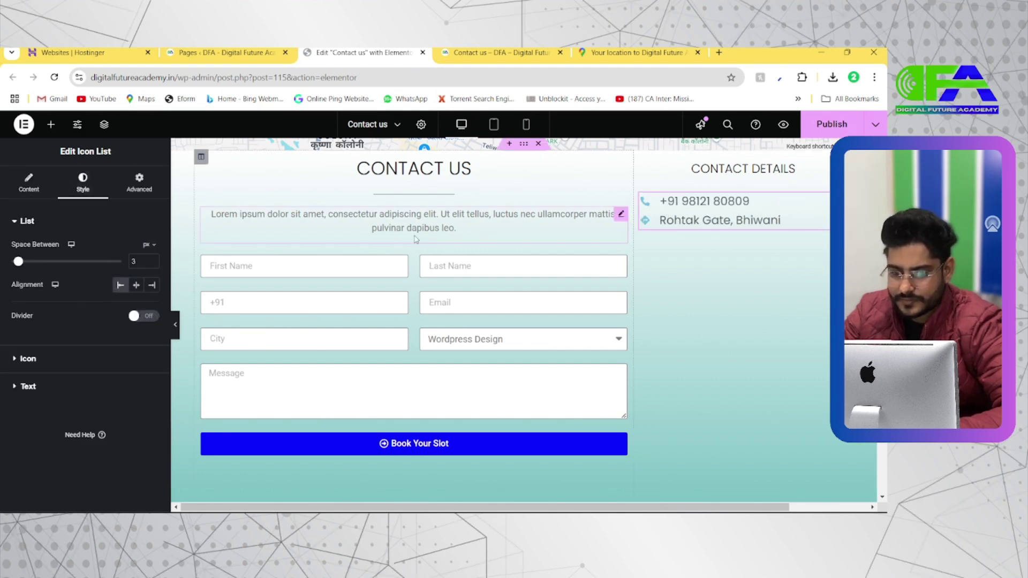
click(34, 189)
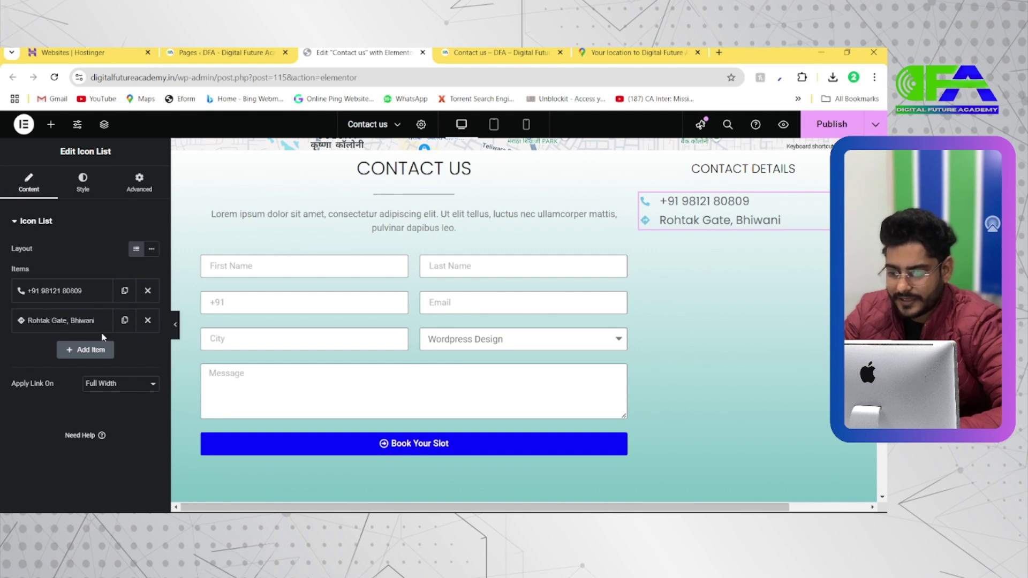
key(alt+Tab)
key(alt+Tab)
key(alt+Tab)
key(alt+Tab)
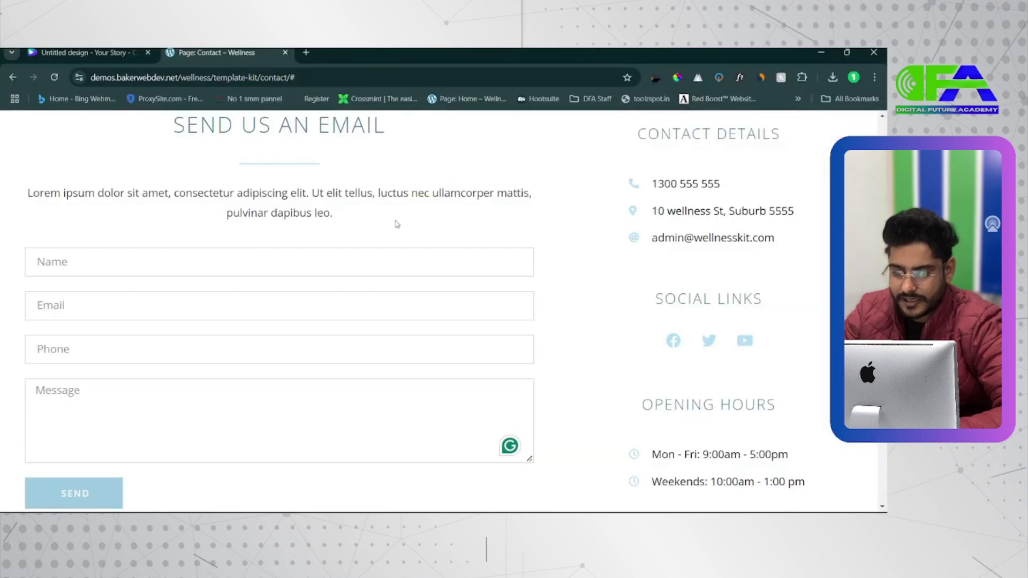
key(alt+Tab)
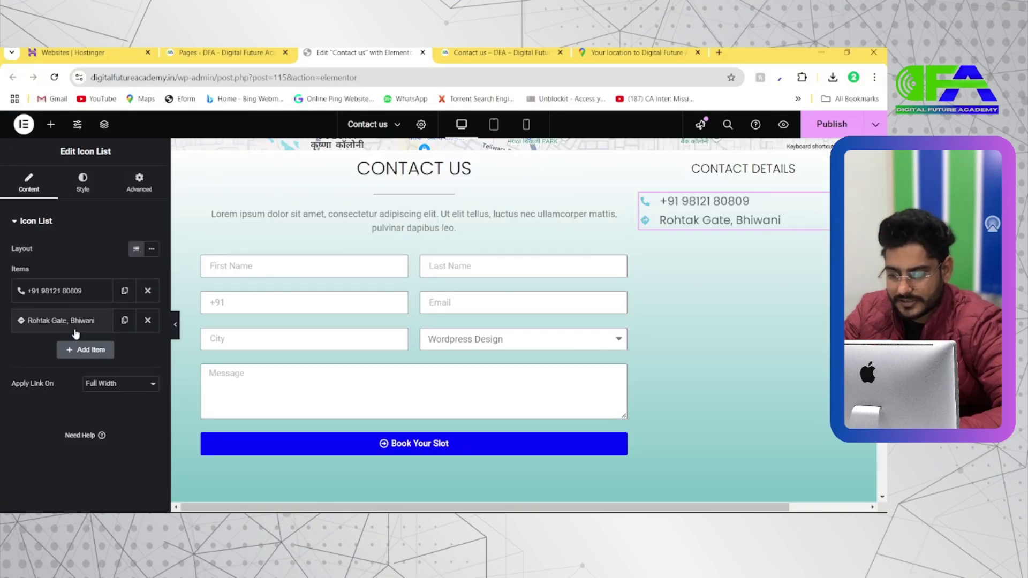
Duplicate the address item, remove its link and enter the contact e-mail address as text
click(125, 320)
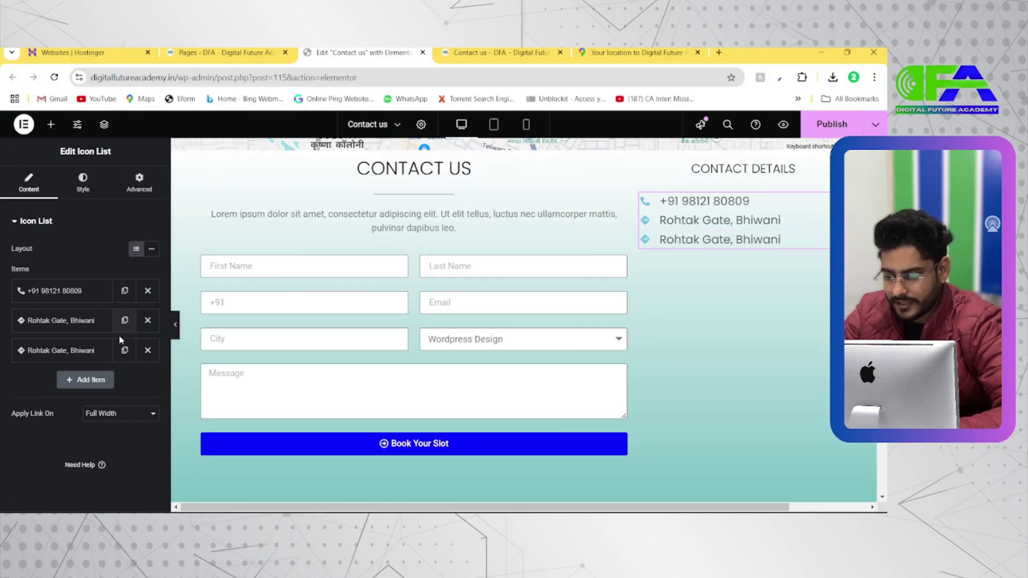
click(96, 350)
scroll(112, 478, down, 1)
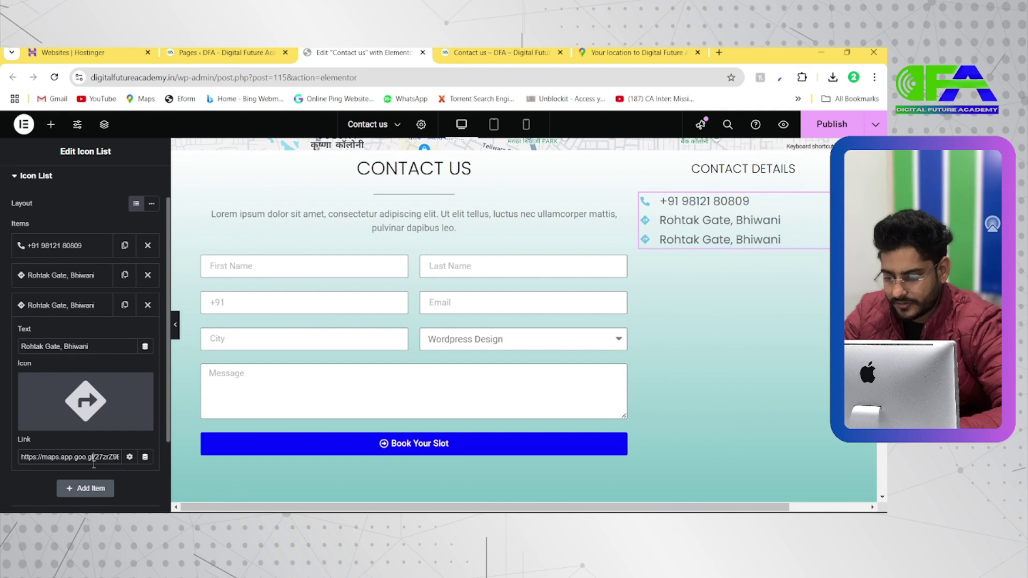
key(BackSpace)
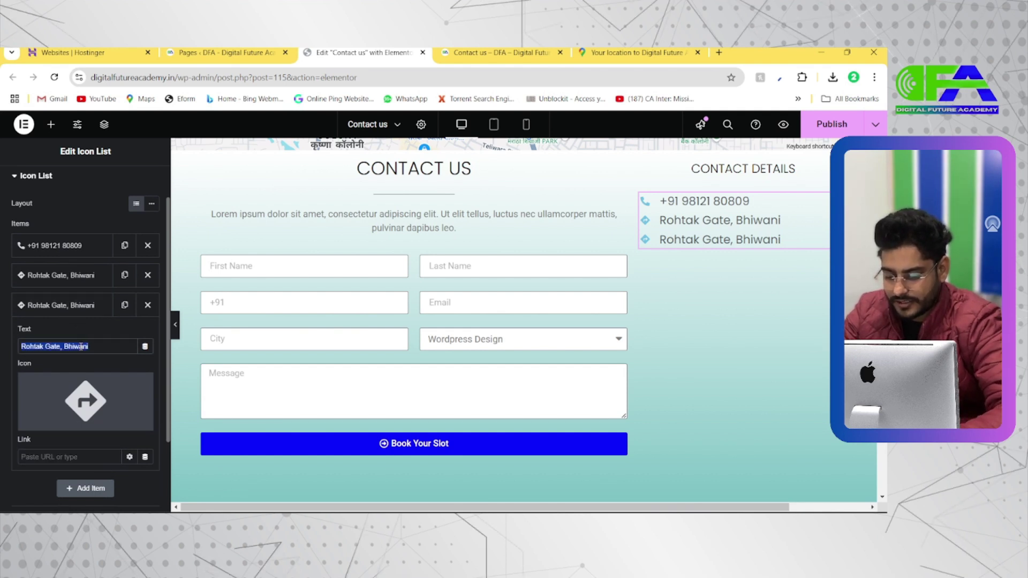
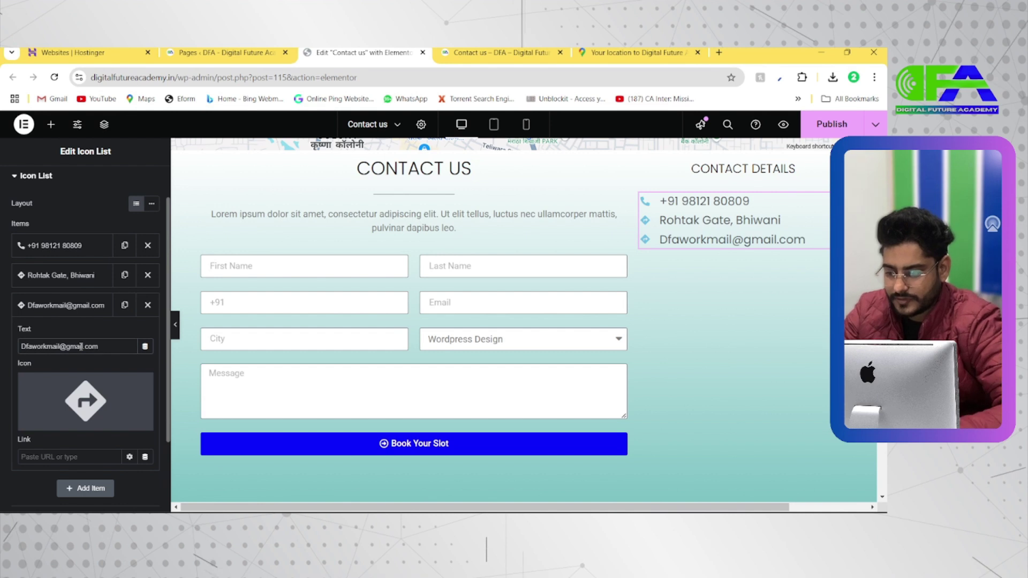
Give the e-mail item the Mail bulk icon from the icon library
click(88, 308)
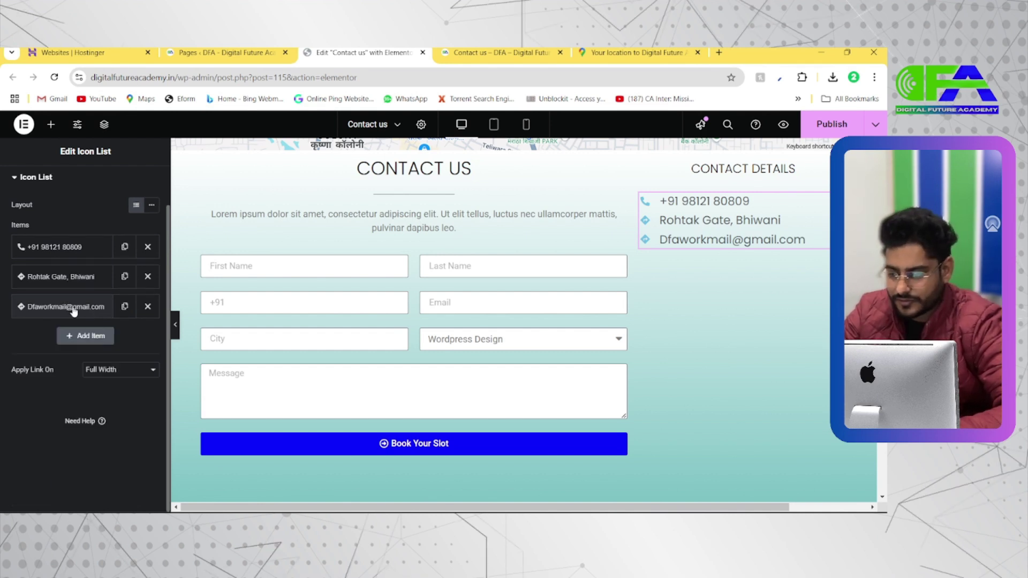
click(83, 306)
click(78, 396)
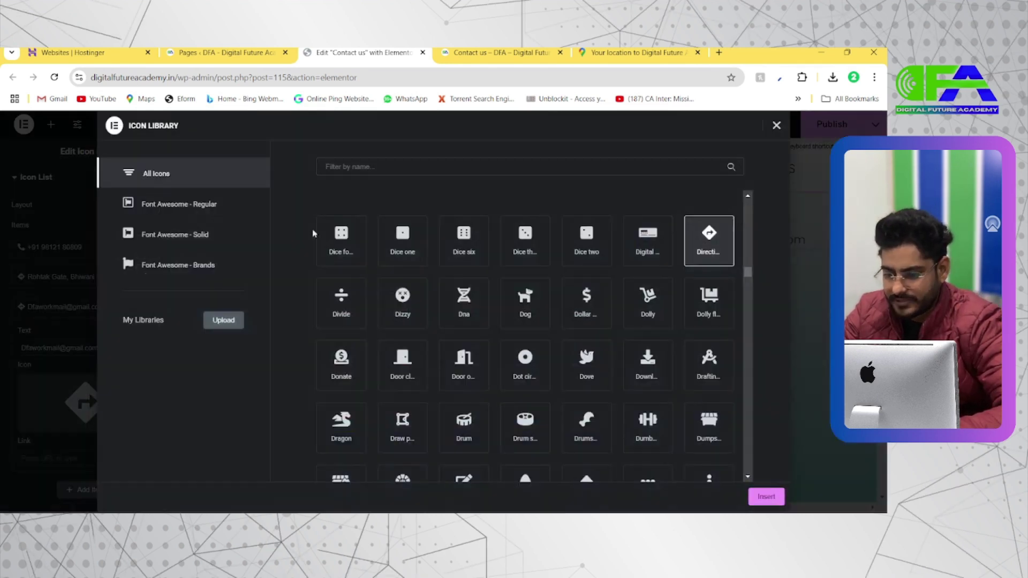
click(363, 167)
text(m)
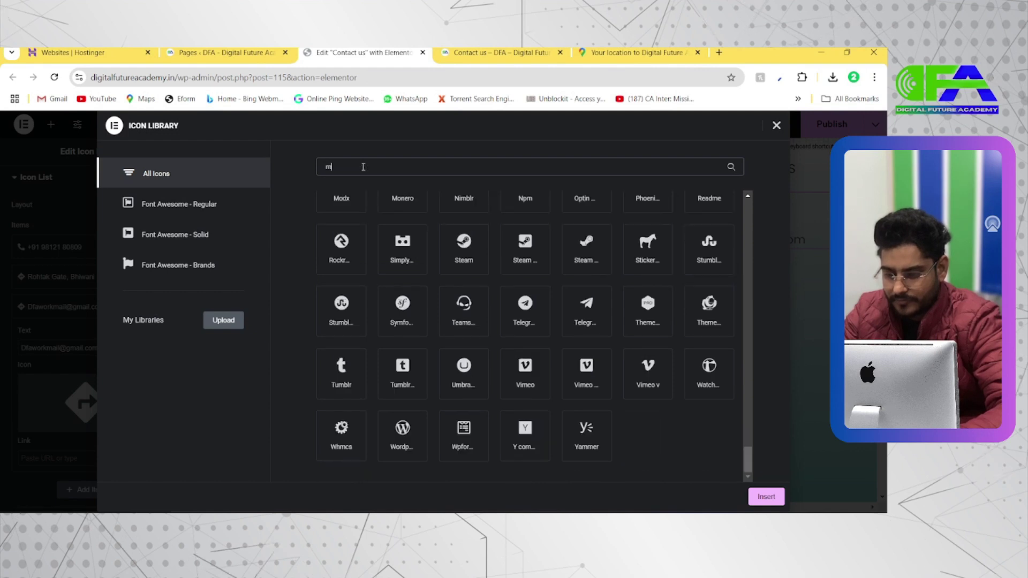
text(ail)
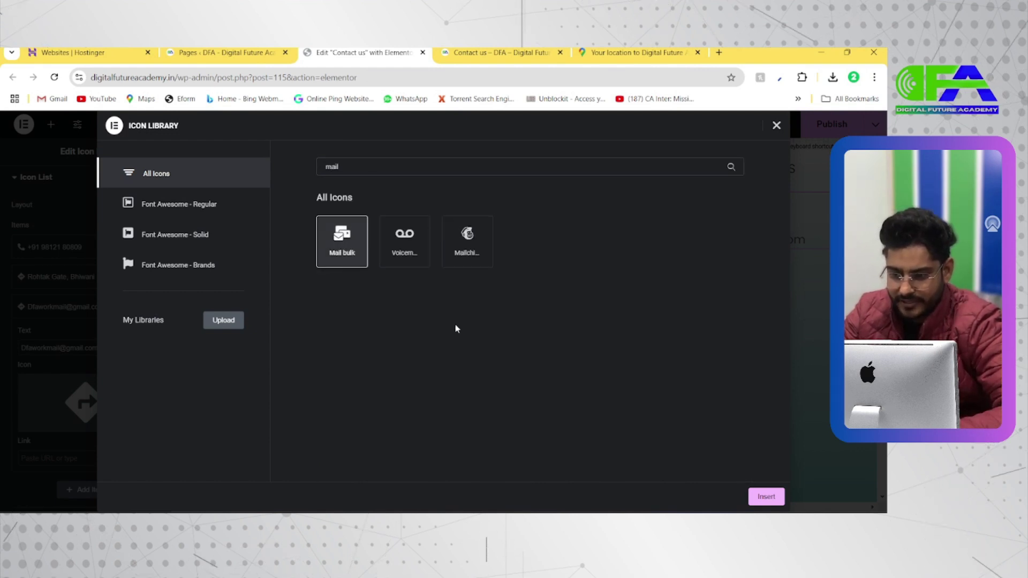
click(773, 498)
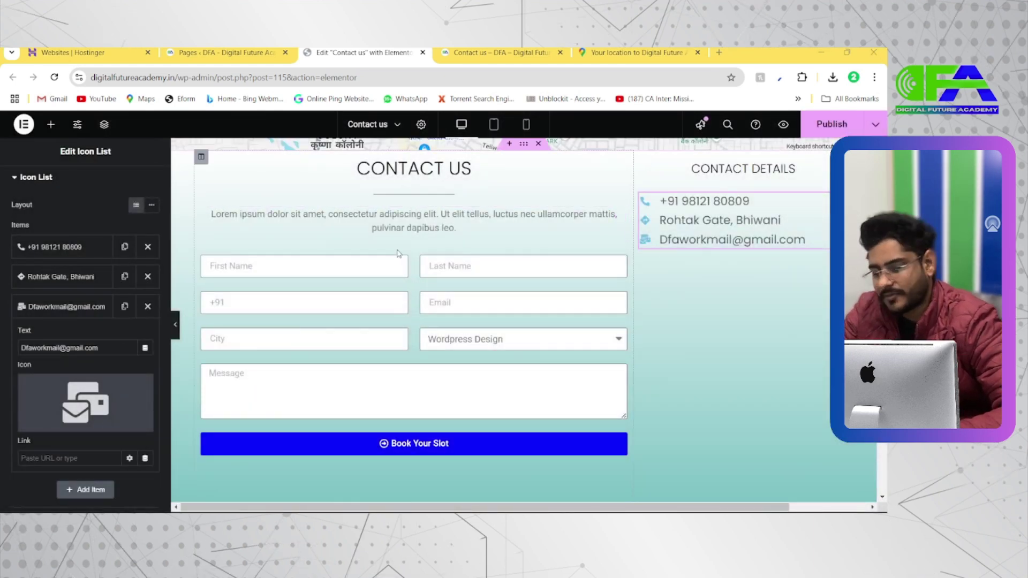
key(alt+Tab)
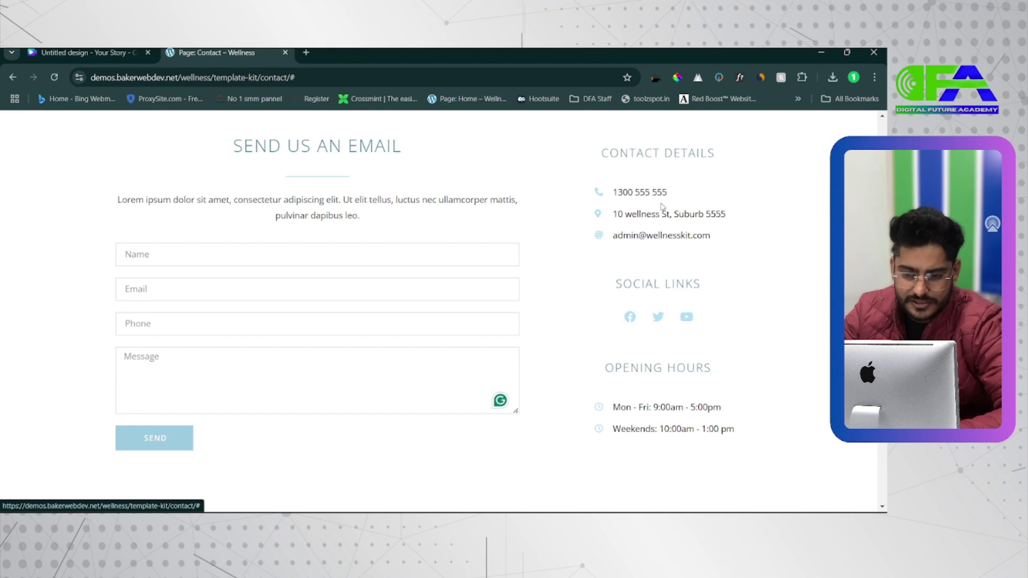
key(alt+Tab)
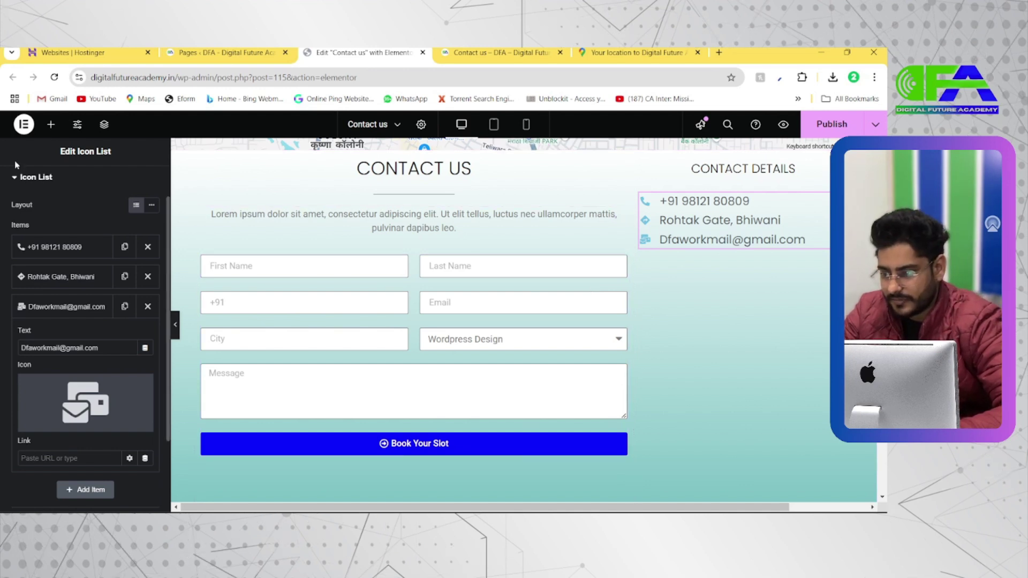
Add a one-column inner section below the contact details list
click(51, 124)
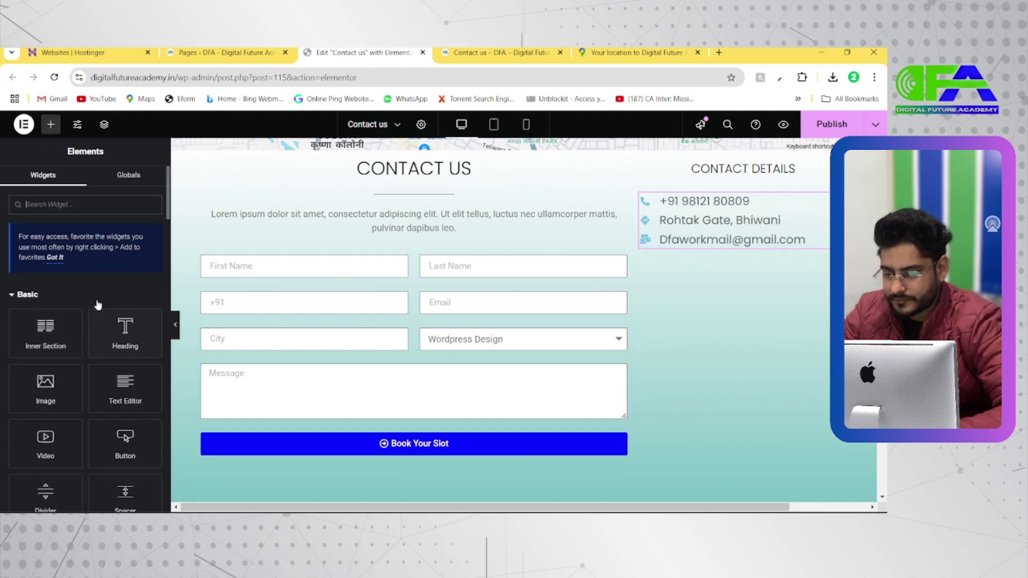
drag(45, 331, 726, 243)
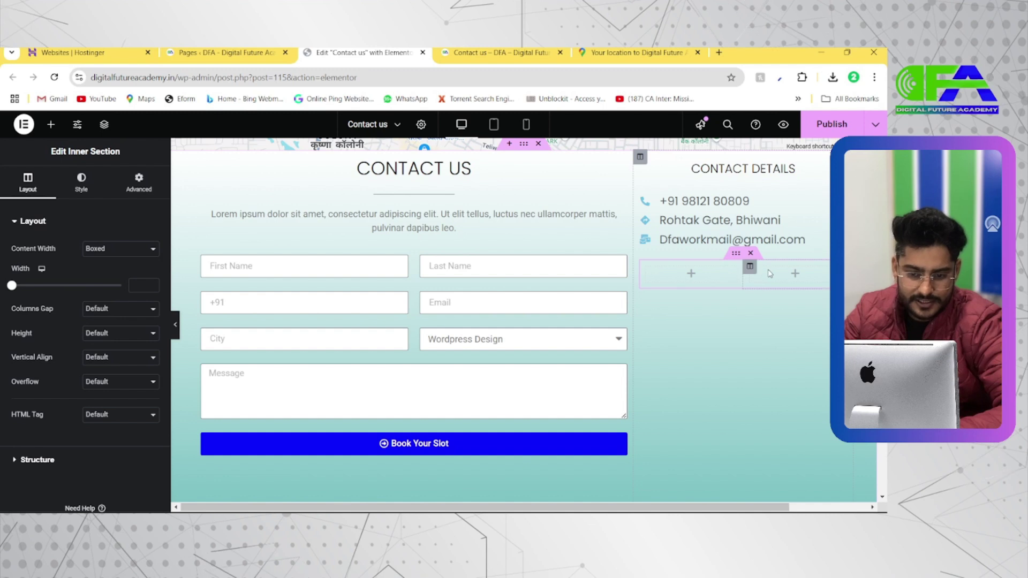
right_click(745, 272)
click(767, 483)
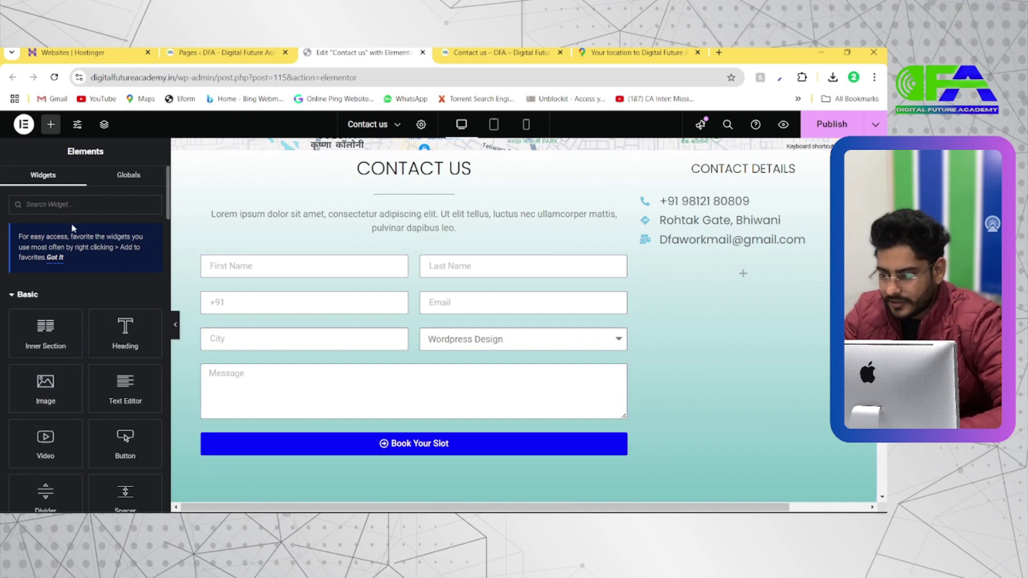
Place a Social Icons widget inside the new inner section
text(s)
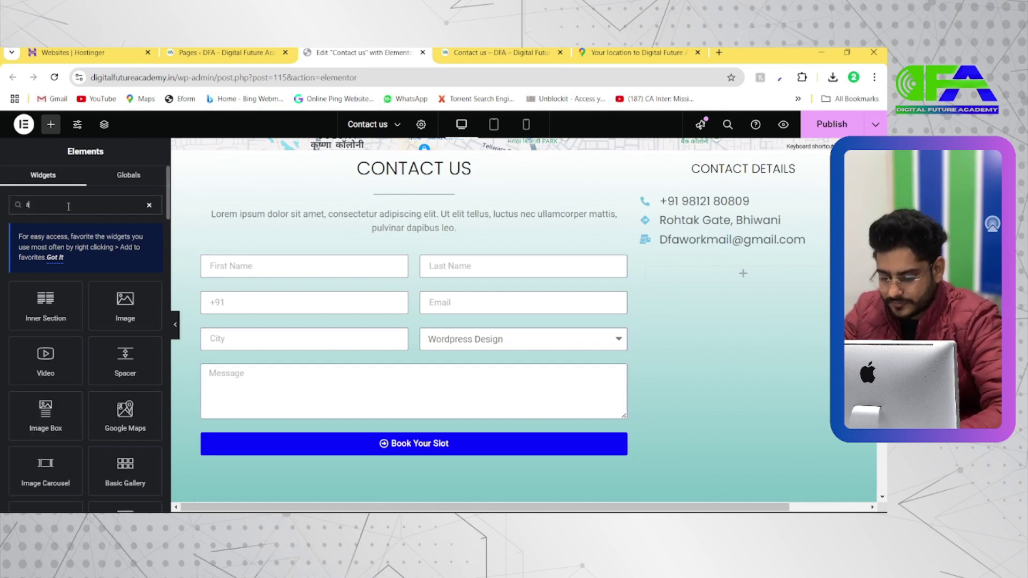
text(ocial)
drag(54, 310, 734, 278)
key(alt+Tab)
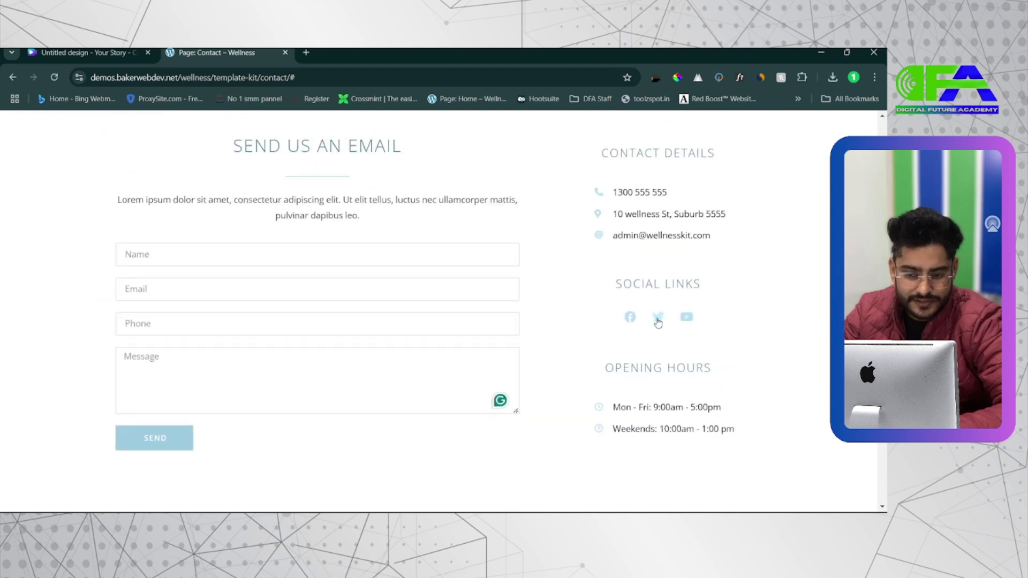
key(alt+Tab)
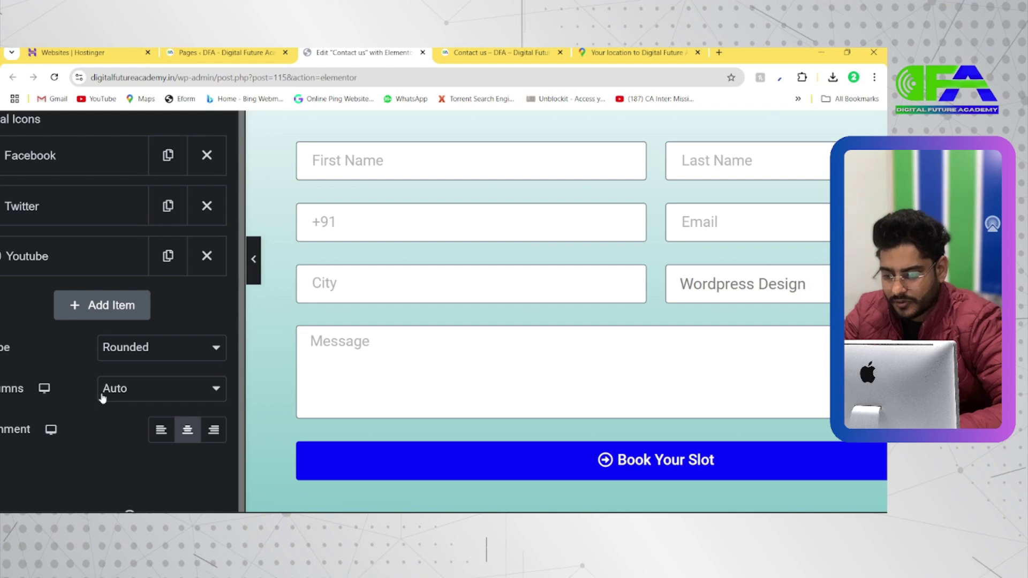
key(alt+Tab)
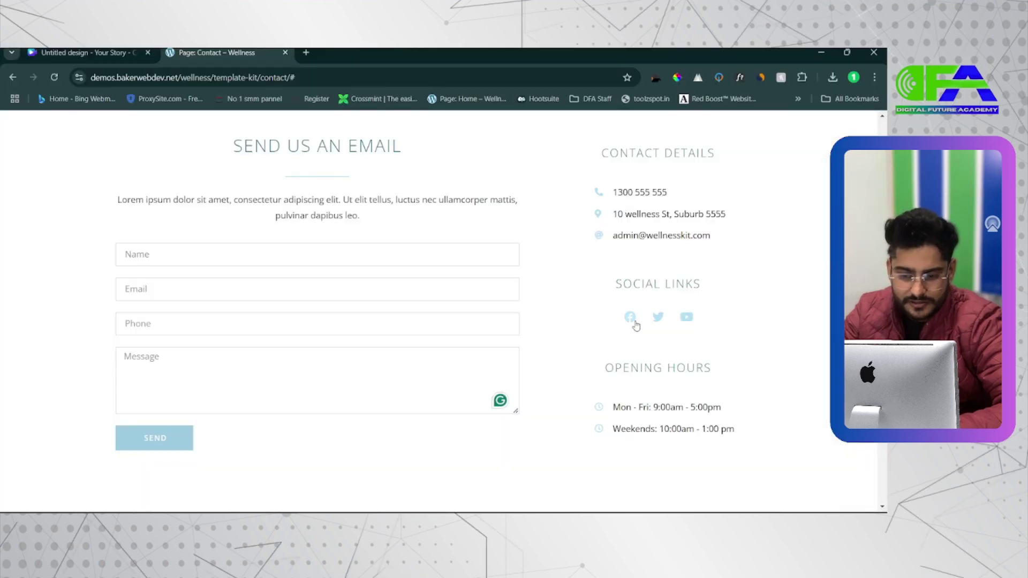
key(alt+Tab)
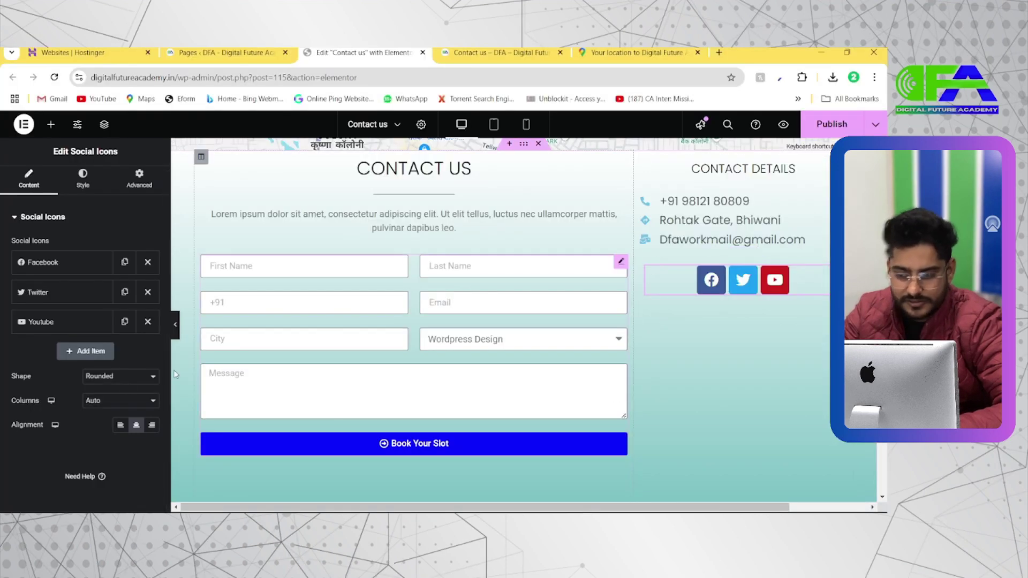
Set the social icons' shape to Circle, keeping the column count on Auto
click(109, 376)
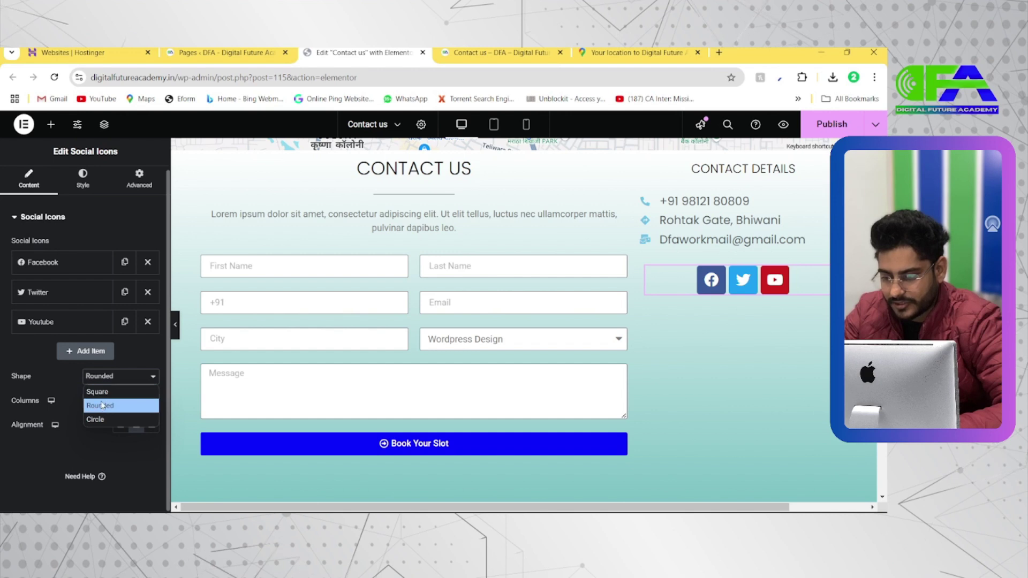
click(102, 406)
click(104, 379)
click(104, 395)
click(111, 377)
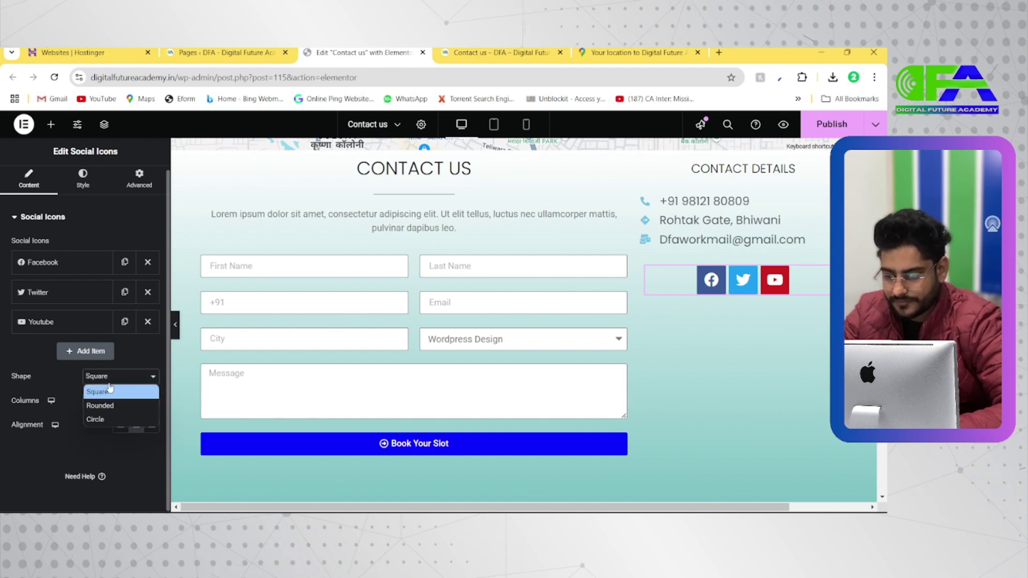
click(95, 412)
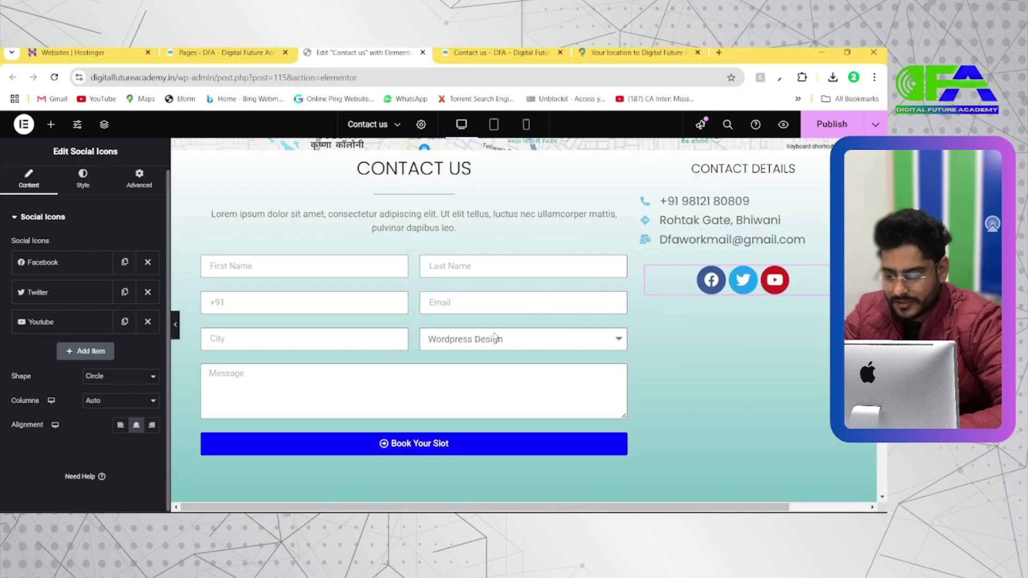
click(97, 401)
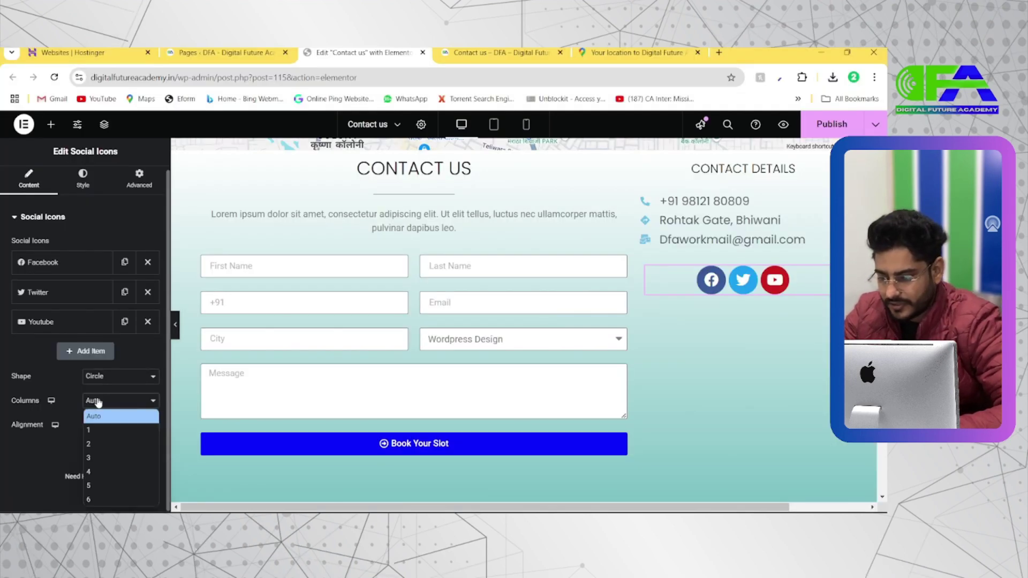
click(95, 416)
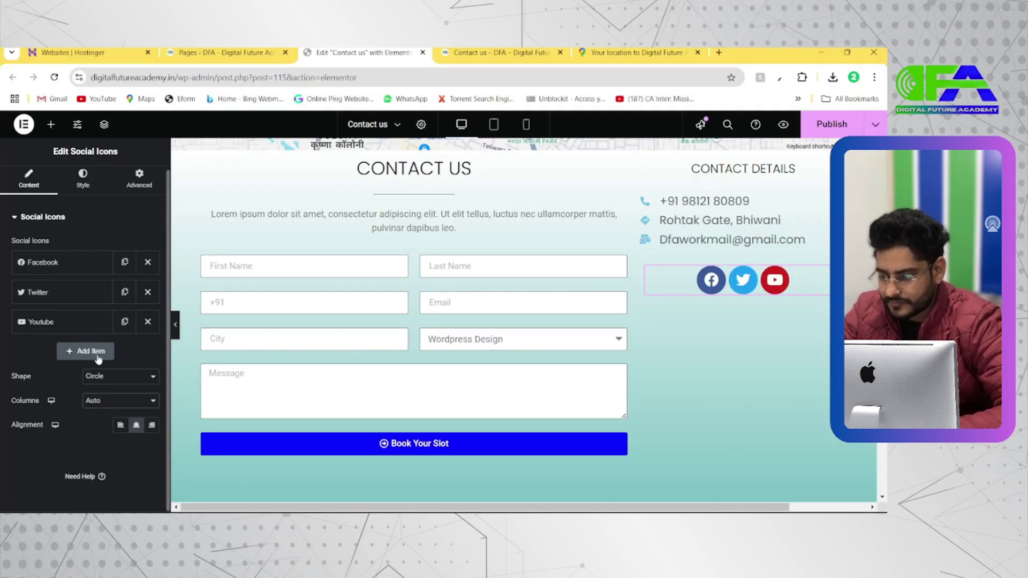
click(62, 265)
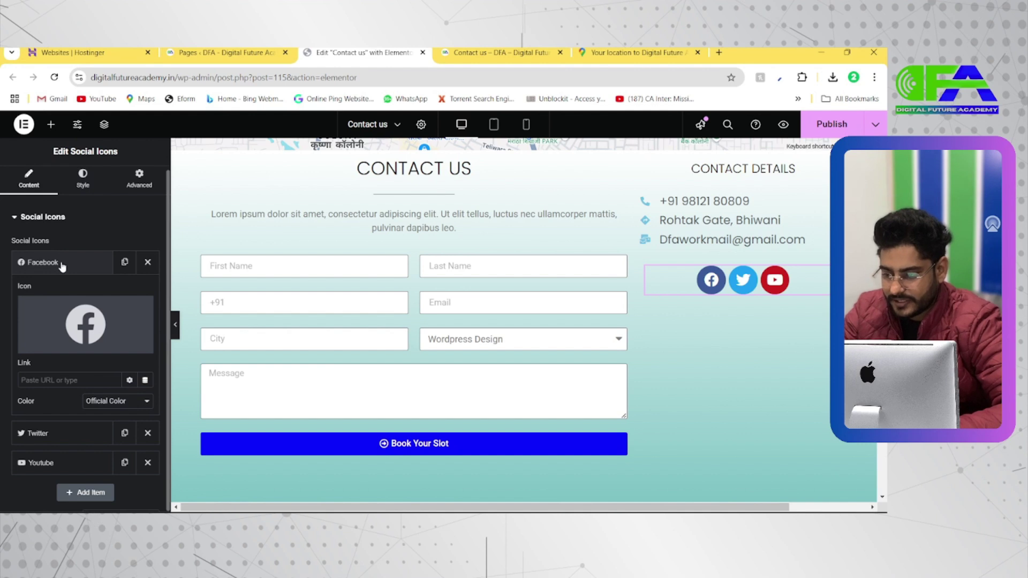
Begin editing the Facebook icon's link, then switch to the Google Maps tab
click(57, 385)
key(alt+Tab)
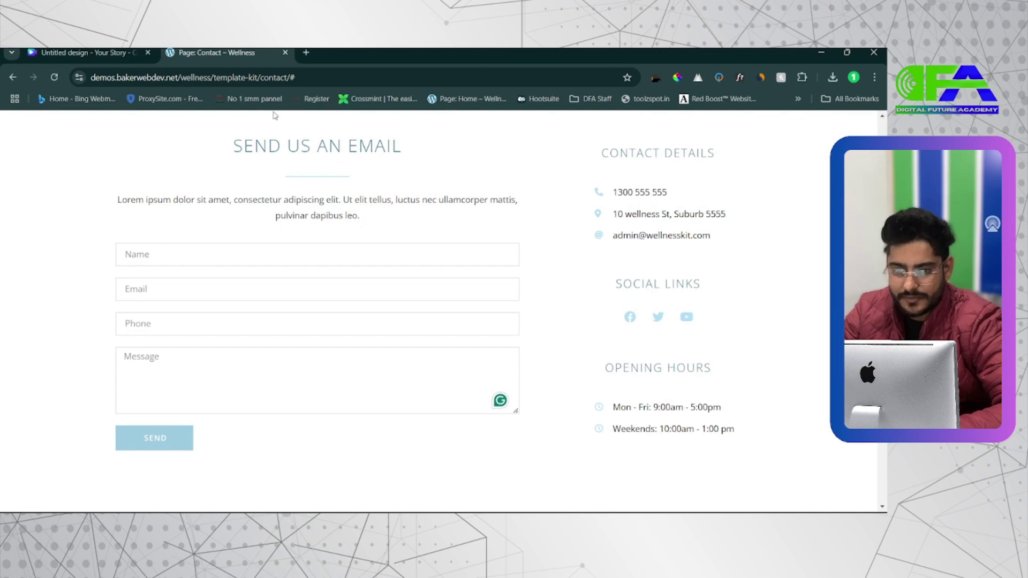
key(alt+Tab)
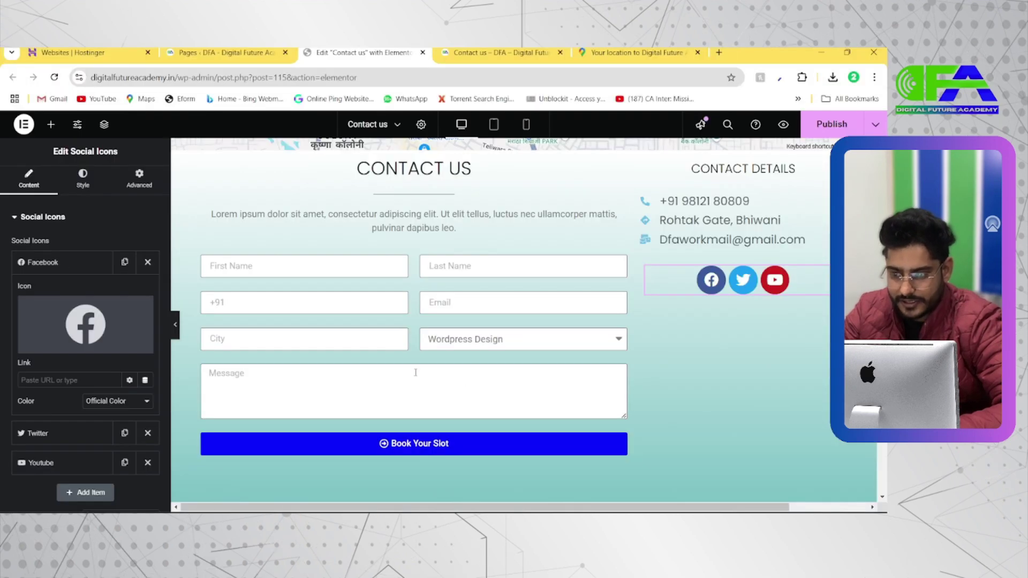
click(696, 52)
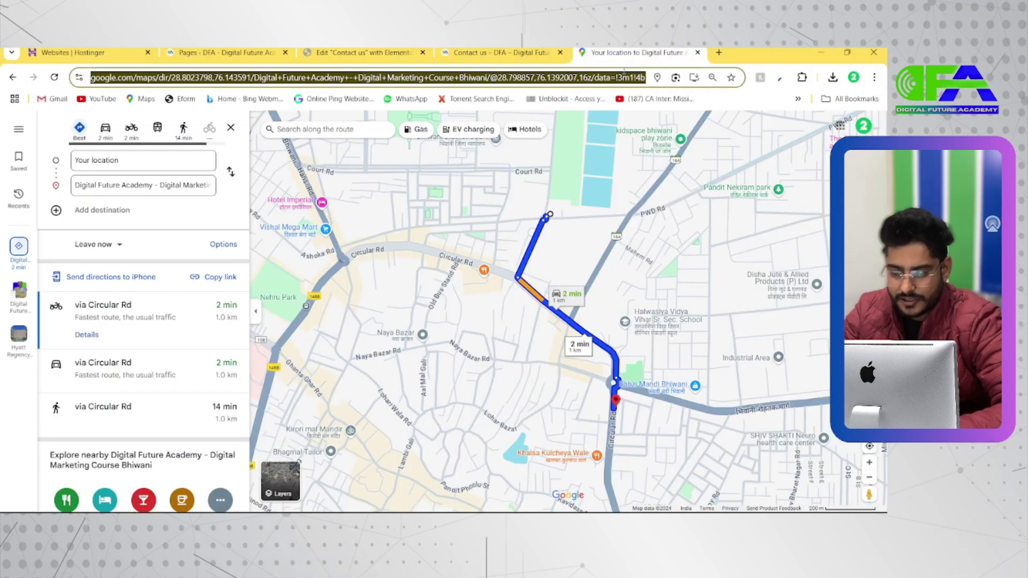
Go to instagram.com, open the academy's profile and select its URL to copy
click(623, 75)
text(instagram.com)
key(Return)
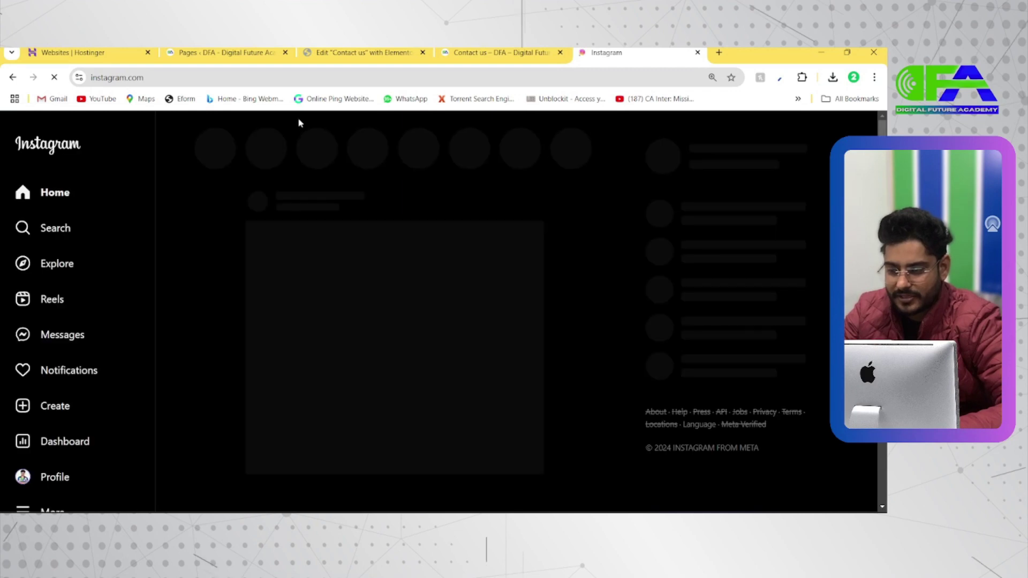
click(57, 477)
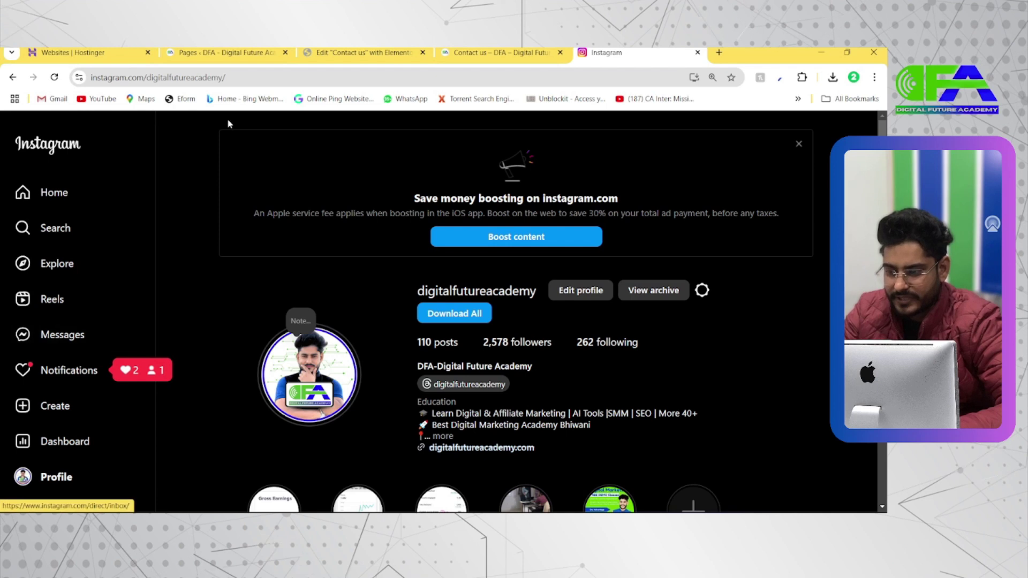
click(158, 77)
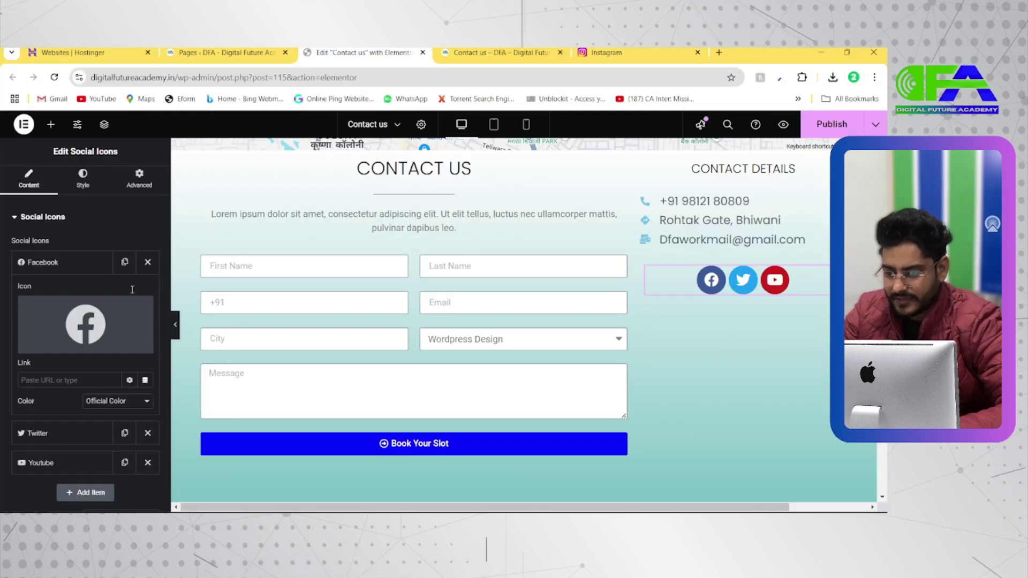
Link the first social icon to the Instagram profile and replace its icon with Instagram
mouse_move(80, 334)
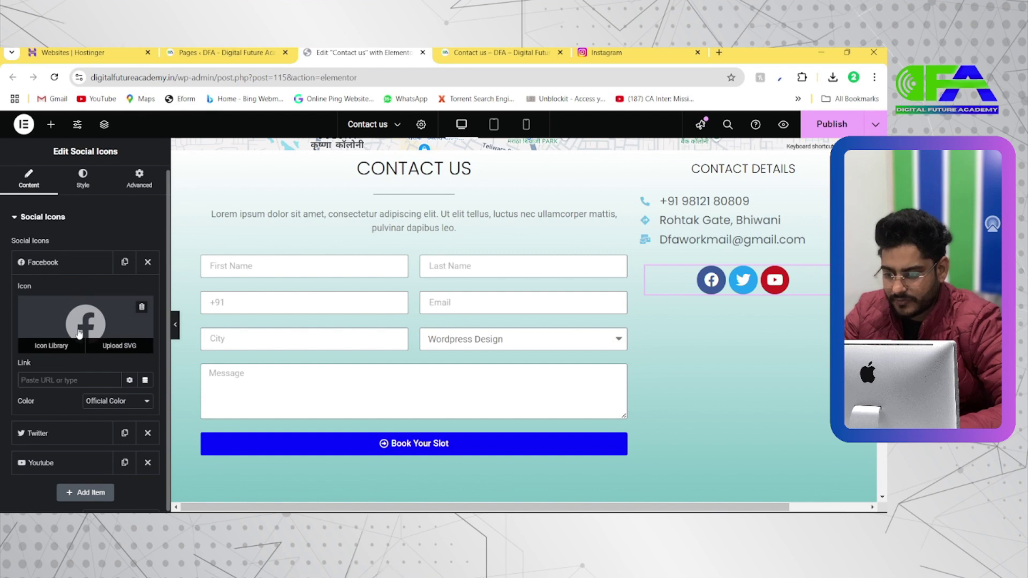
key(ctrl+v)
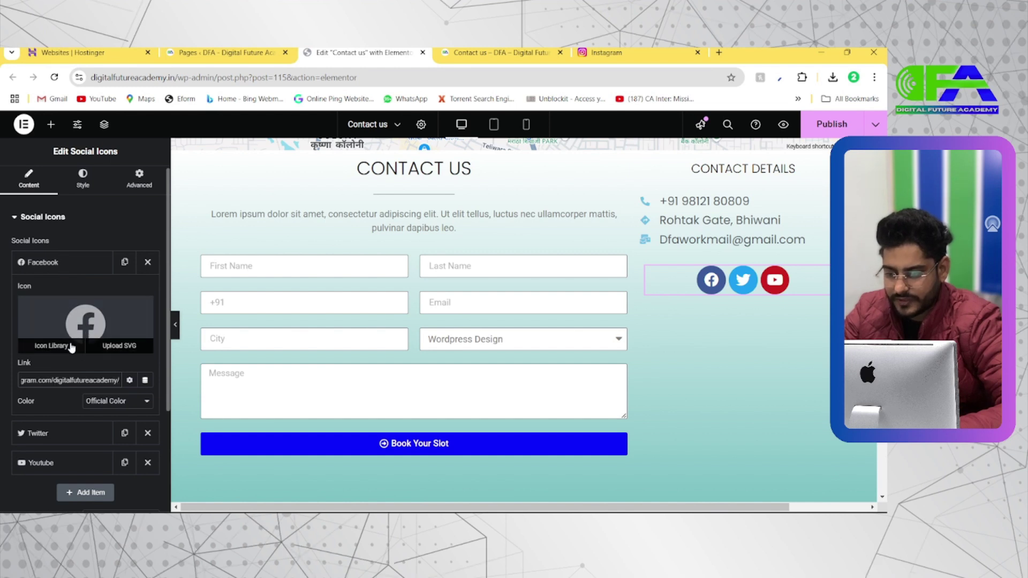
click(71, 346)
click(374, 162)
text(Inst)
click(348, 234)
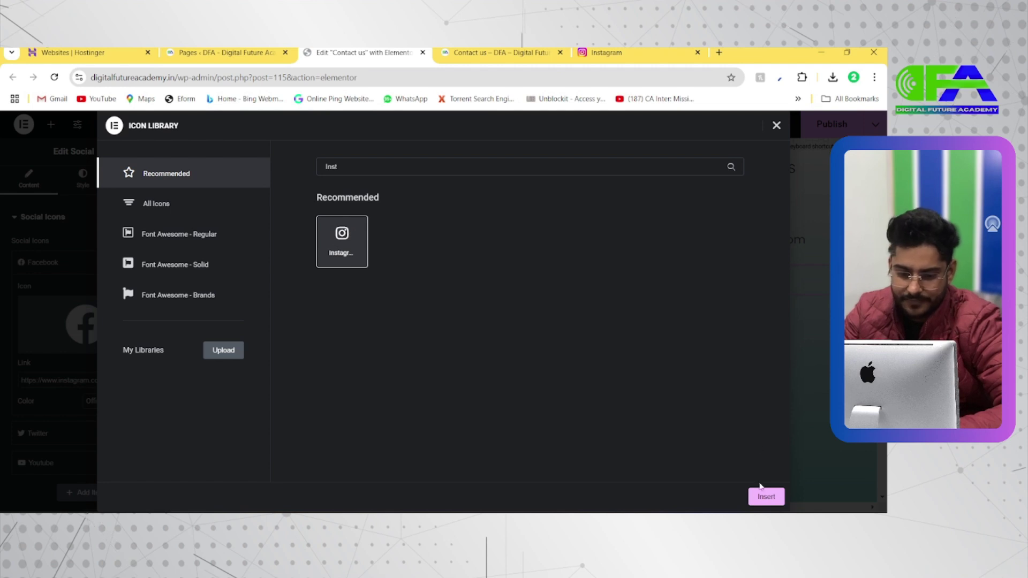
click(765, 496)
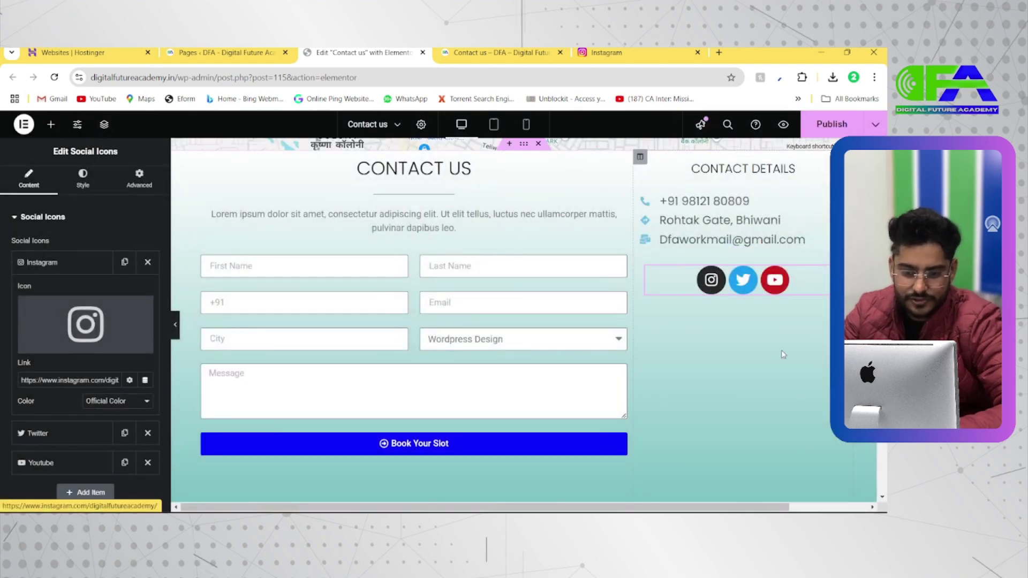
click(81, 264)
click(105, 184)
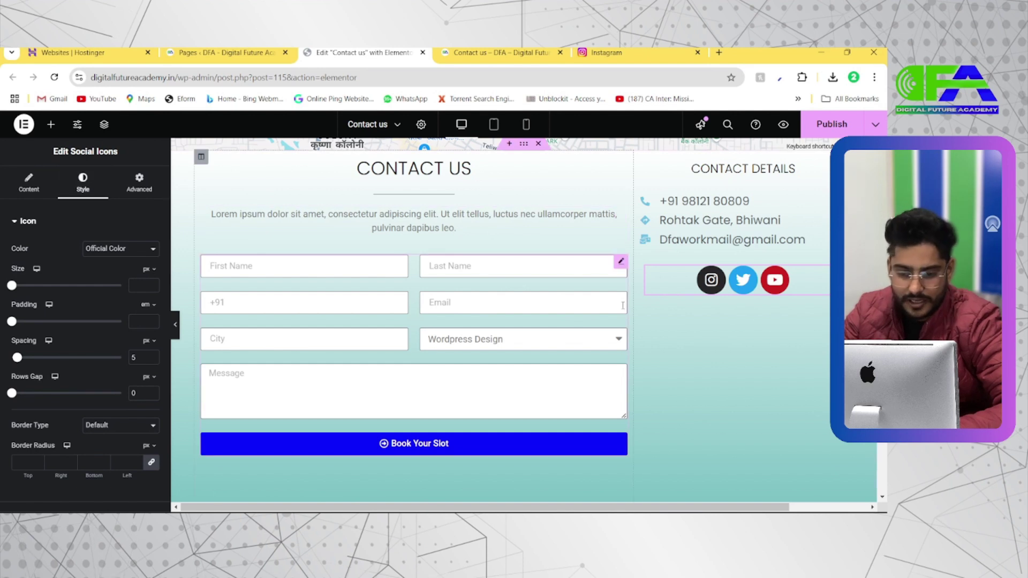
Switch the social icons to custom colours with a bright blue #00ACFF primary colour
key(alt+Tab)
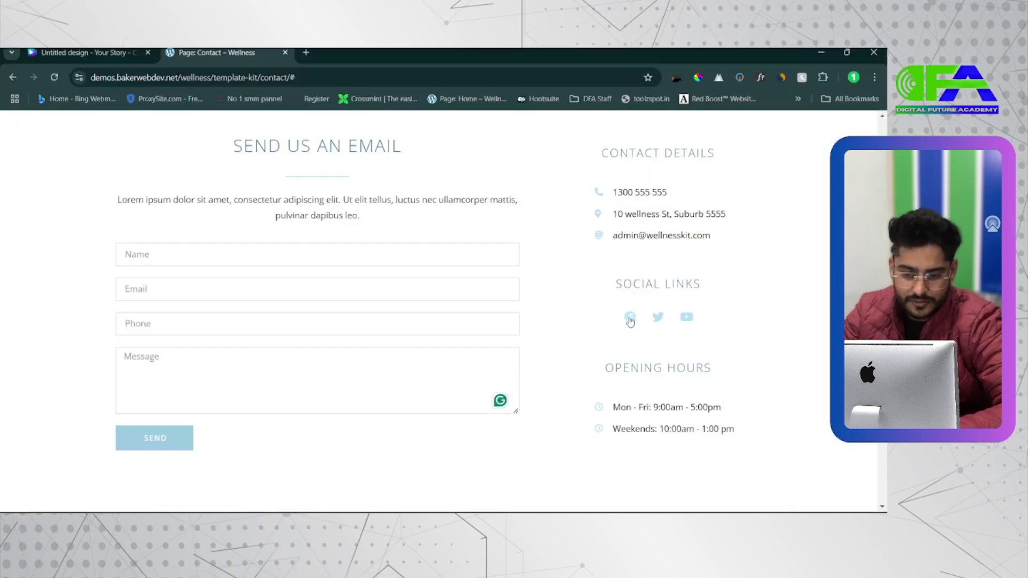
key(alt+Tab)
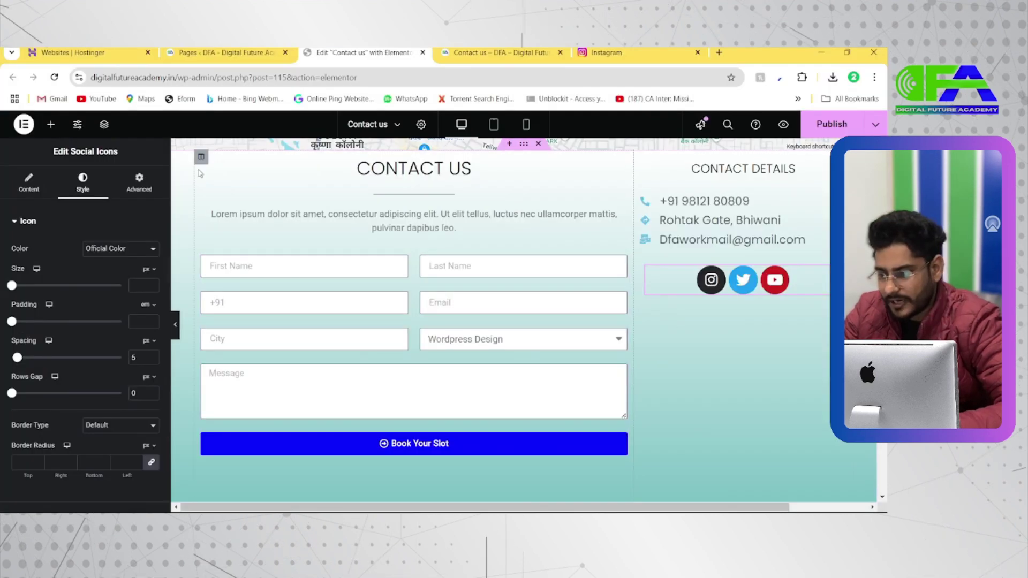
click(29, 183)
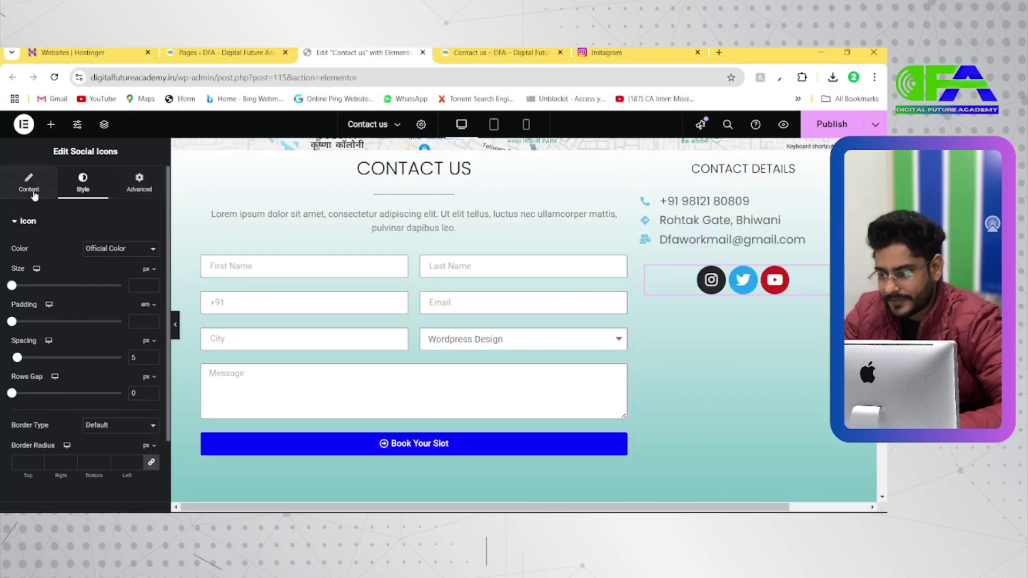
click(83, 184)
click(108, 252)
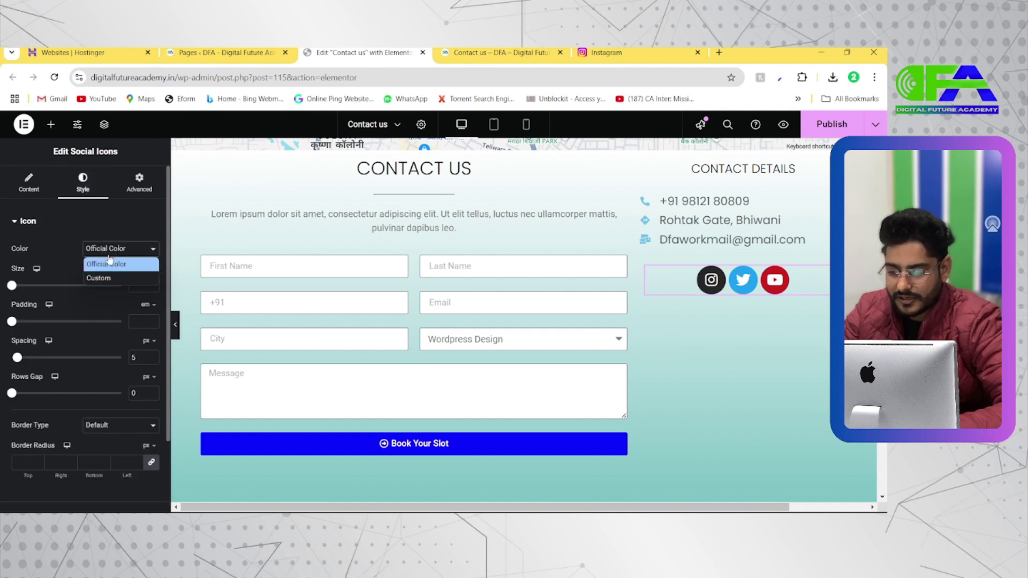
click(129, 281)
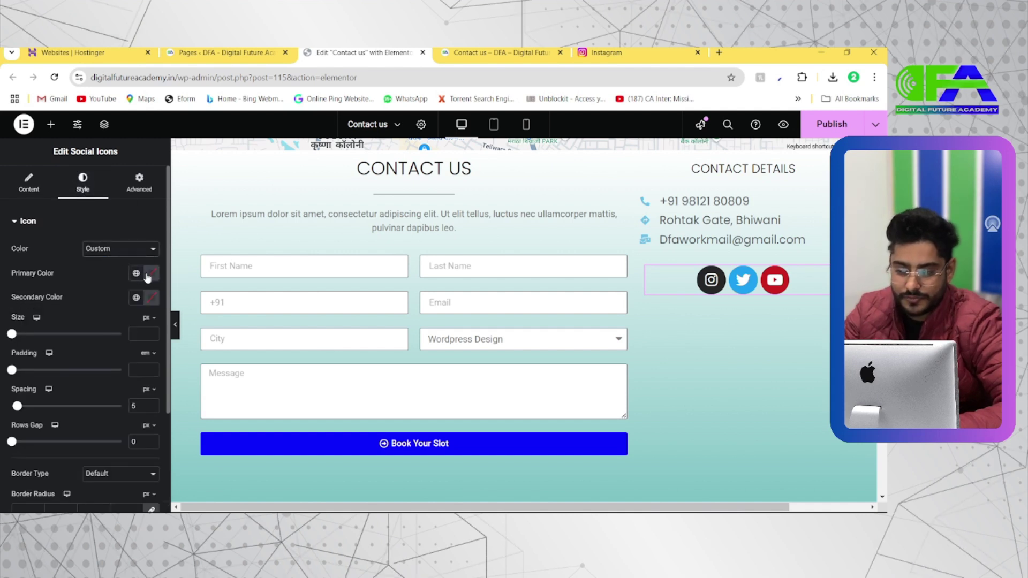
click(150, 274)
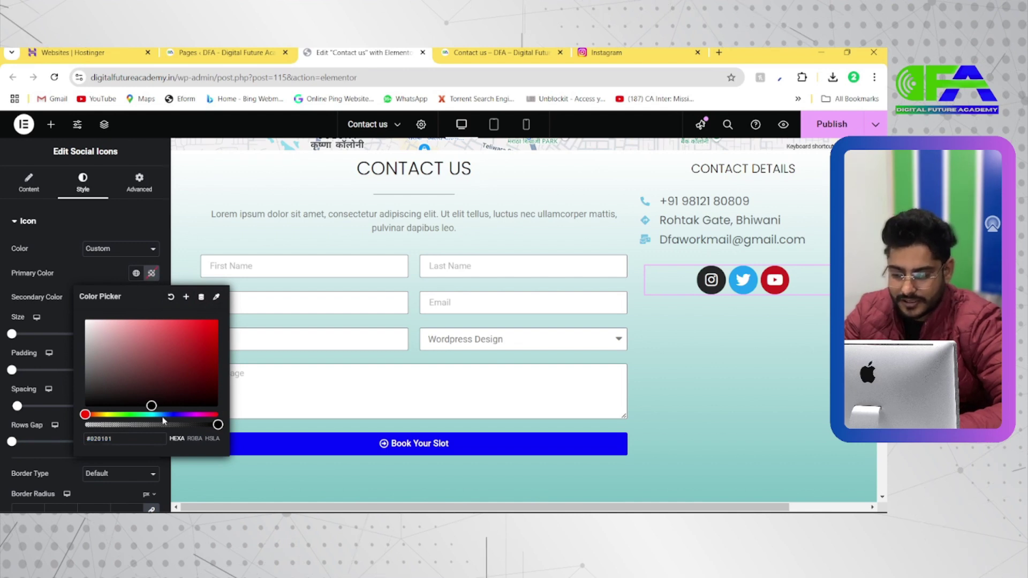
drag(154, 413, 159, 414)
drag(166, 381, 218, 317)
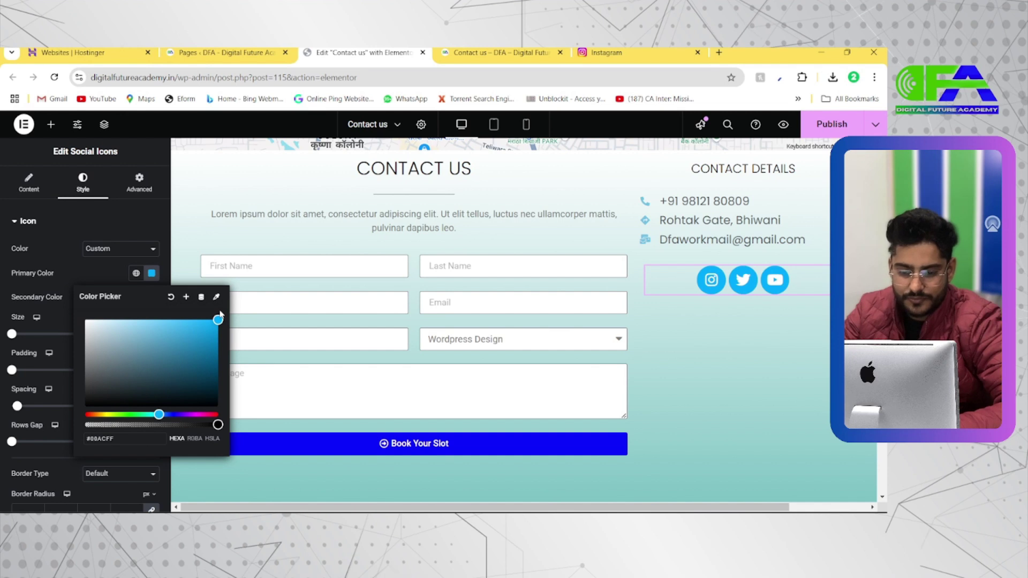
click(152, 275)
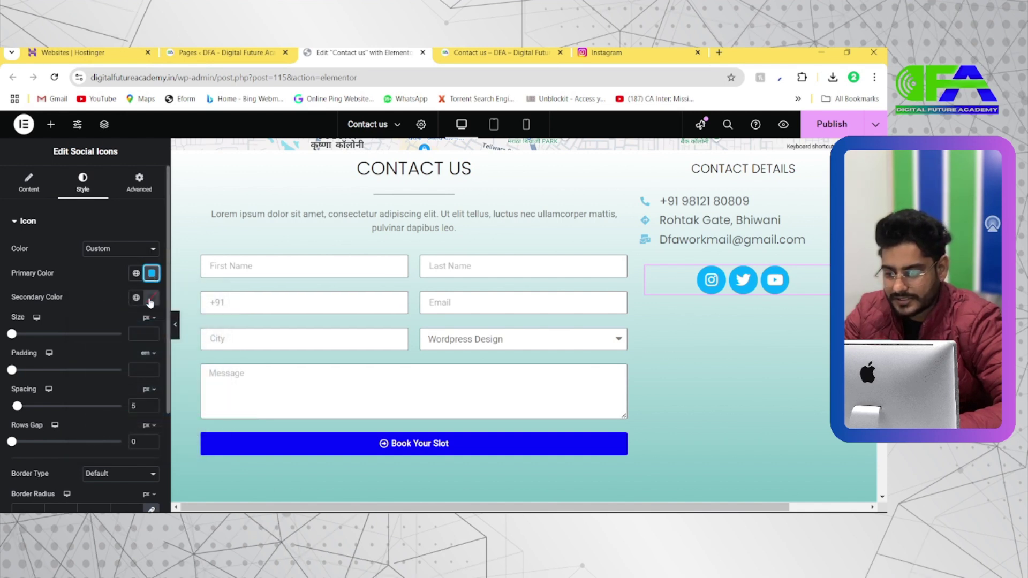
Set the icons' secondary glyph colour to white
click(151, 298)
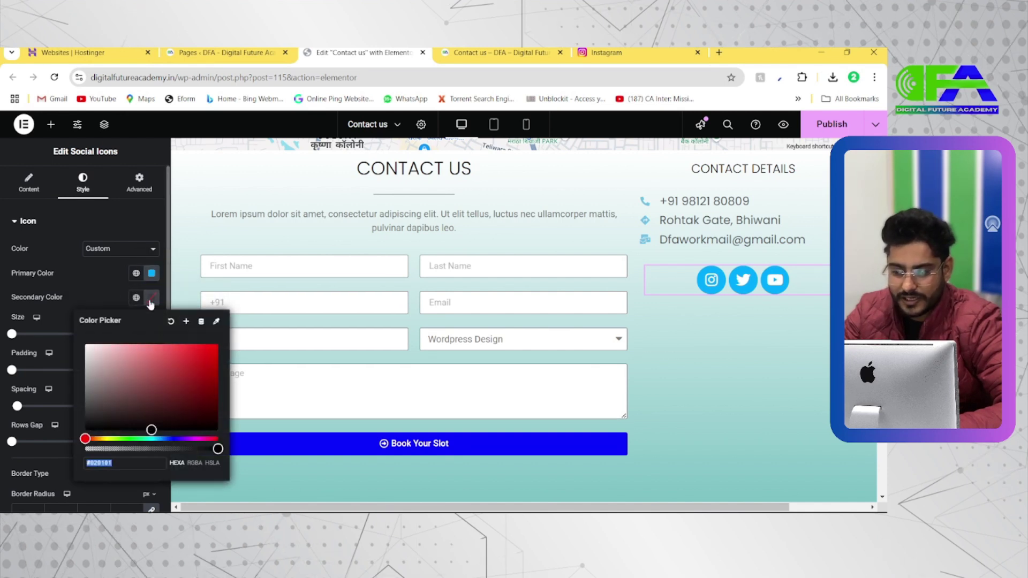
click(115, 423)
drag(116, 423, 121, 341)
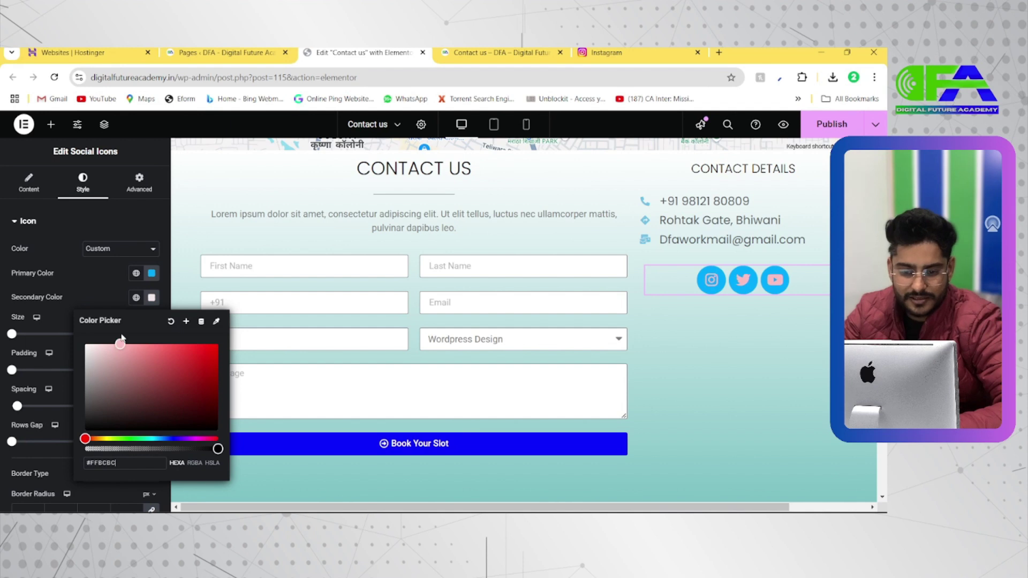
drag(199, 423, 95, 342)
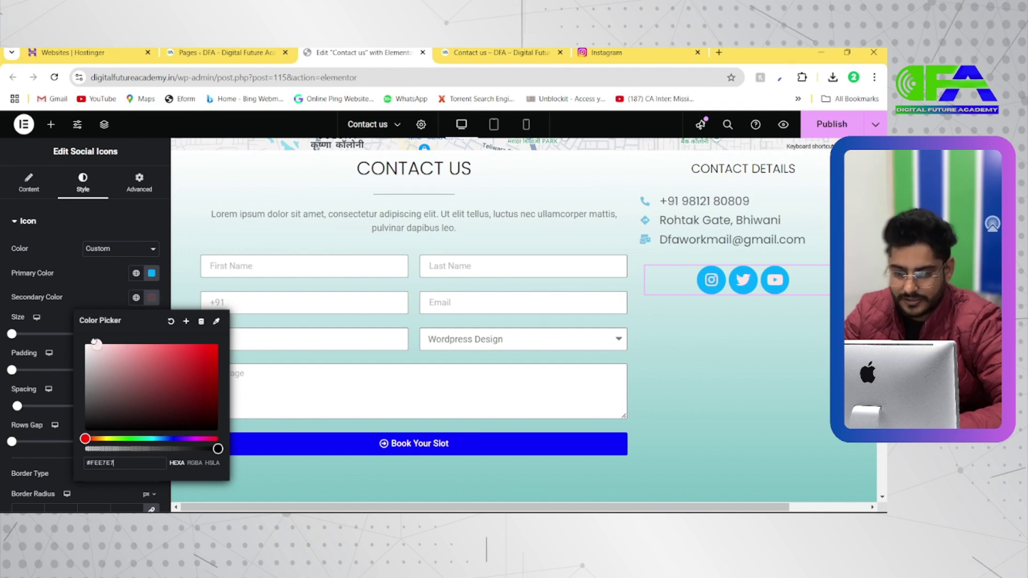
click(151, 273)
click(682, 285)
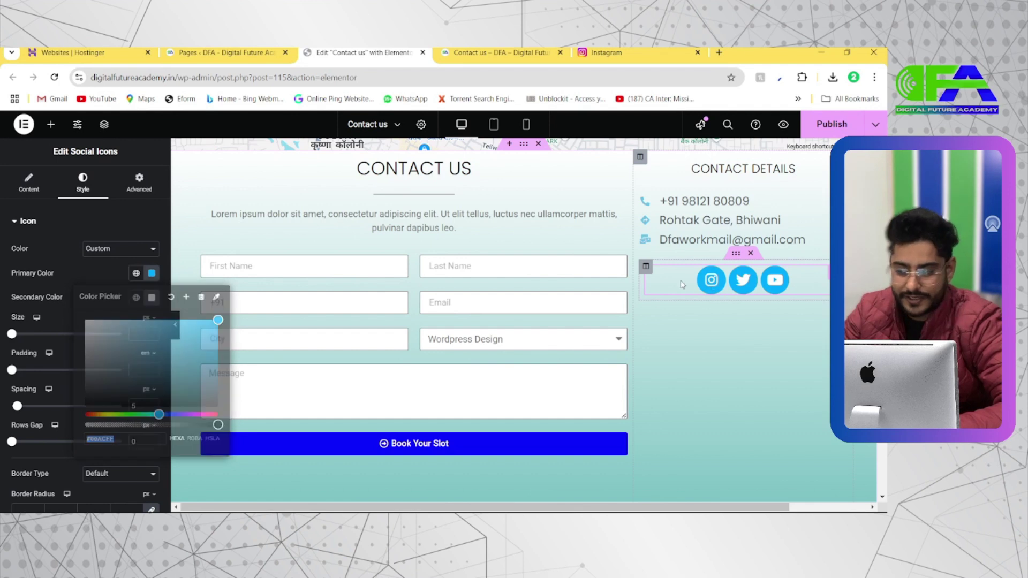
Set the social icon size to 16, padding to 0.3 em and spacing to 30 px
scroll(73, 375, down, 3)
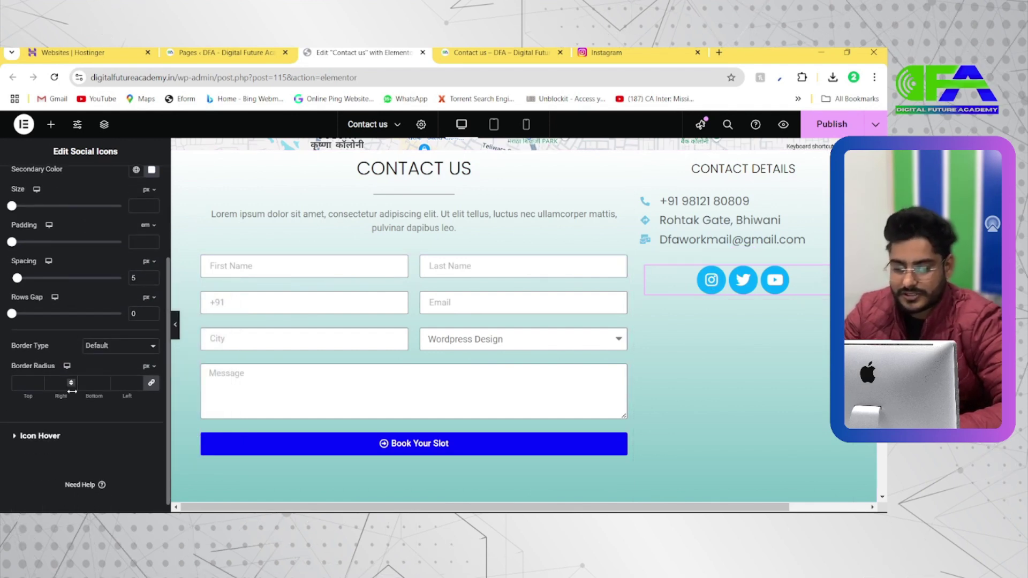
scroll(73, 321, up, 2)
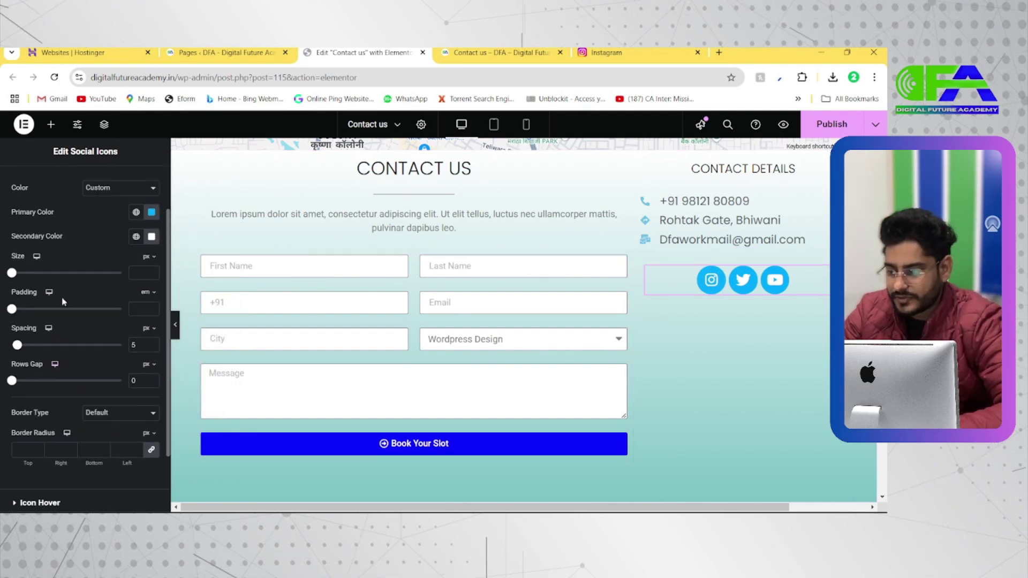
mouse_move(15, 291)
mouse_down()
mouse_move(25, 287)
mouse_move(4, 284)
mouse_move(22, 286)
mouse_up()
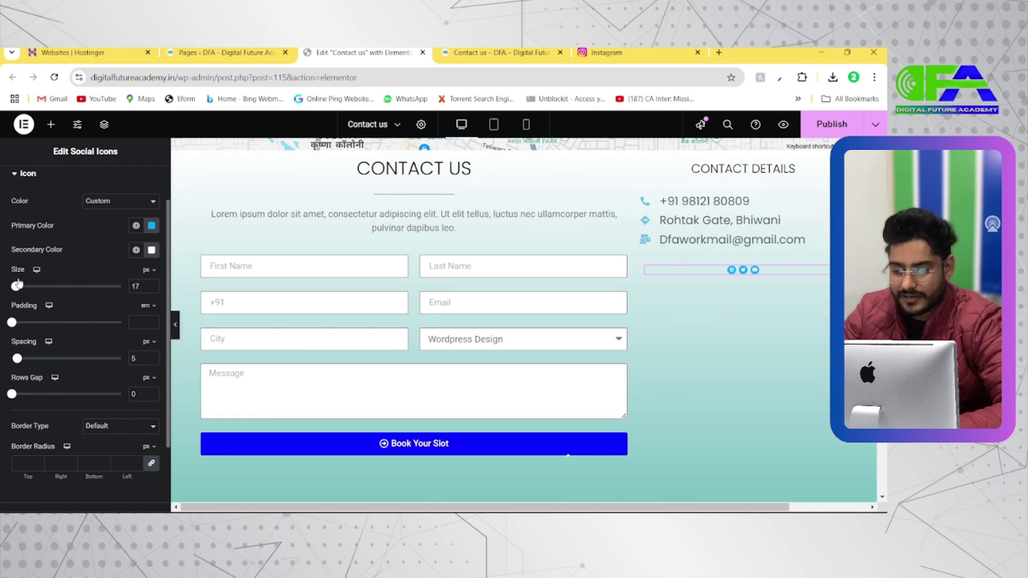
mouse_move(11, 321)
mouse_down()
mouse_move(31, 323)
mouse_move(13, 323)
mouse_move(27, 289)
mouse_move(14, 293)
mouse_move(8, 332)
mouse_up()
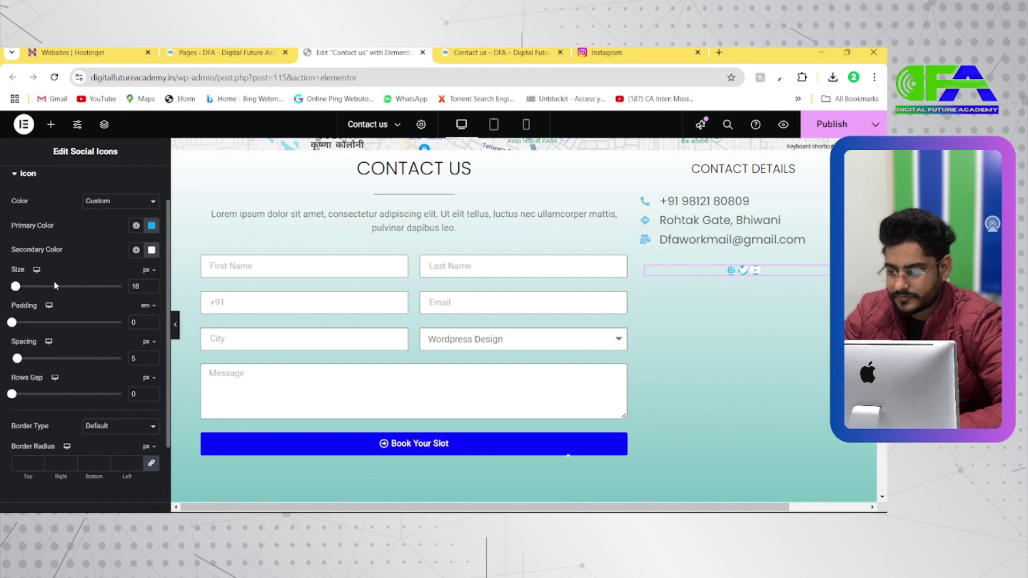
drag(17, 323, 22, 325)
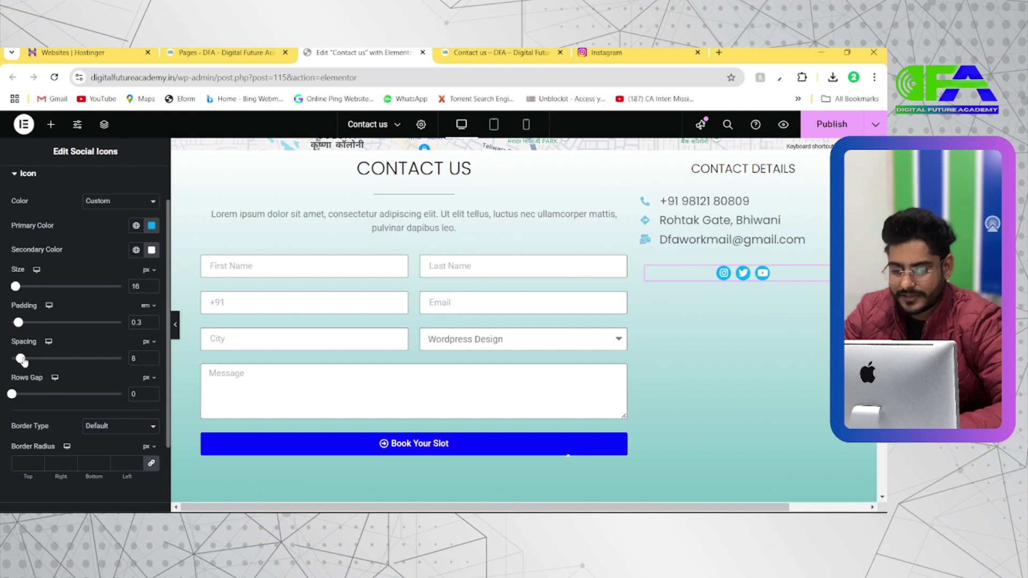
drag(35, 360, 39, 359)
drag(12, 394, 44, 393)
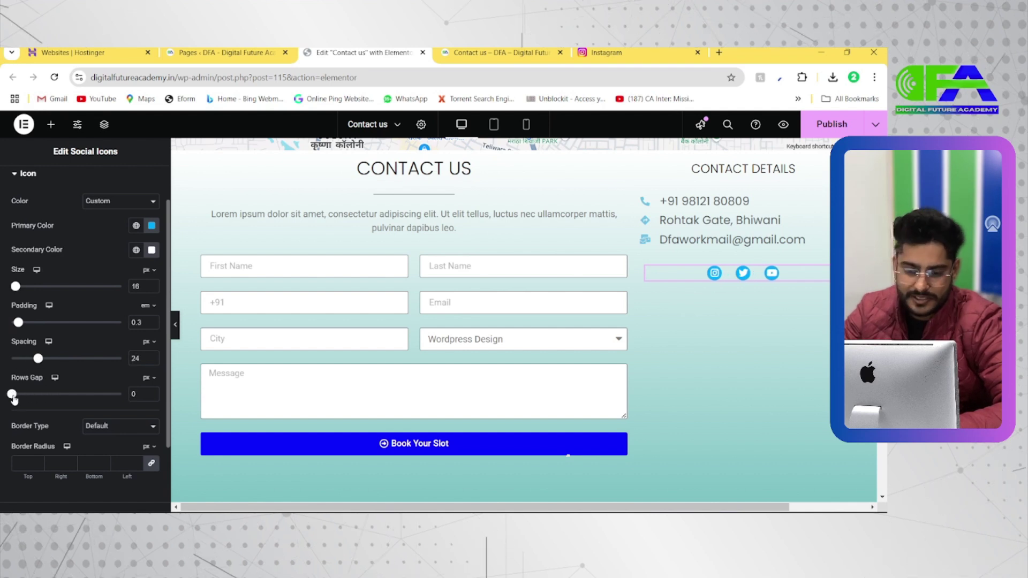
mouse_move(38, 360)
mouse_down()
mouse_move(56, 360)
mouse_move(46, 364)
mouse_up()
scroll(54, 431, down, 3)
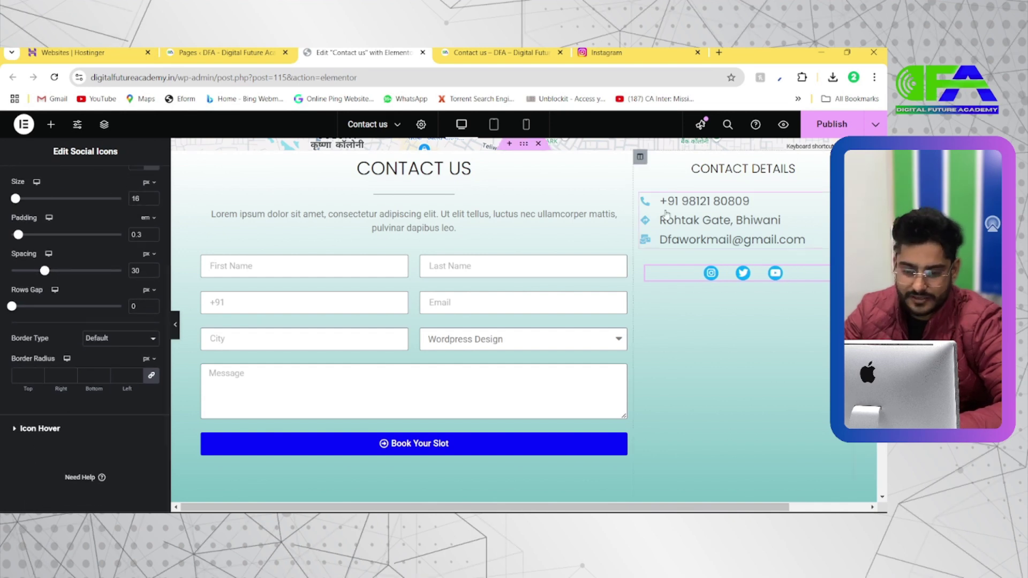
Set the social icons' hover primary colour to deep blue #0100FF
click(53, 428)
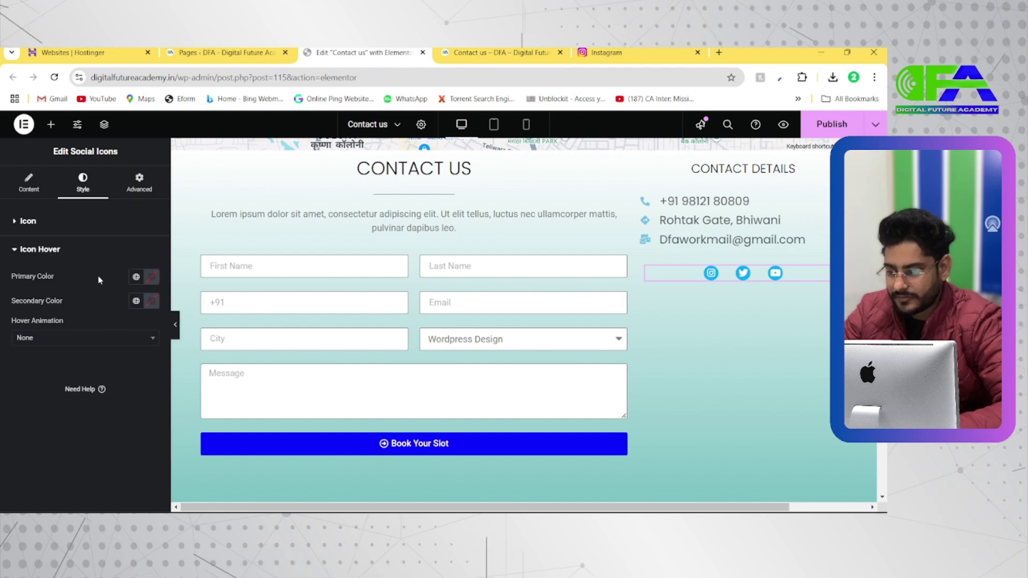
click(151, 276)
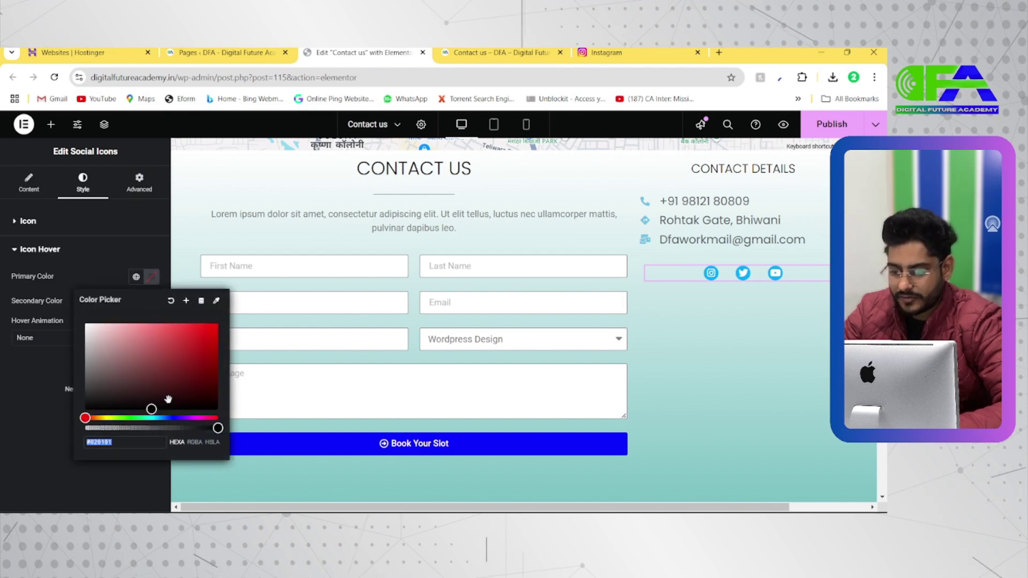
drag(181, 418, 174, 417)
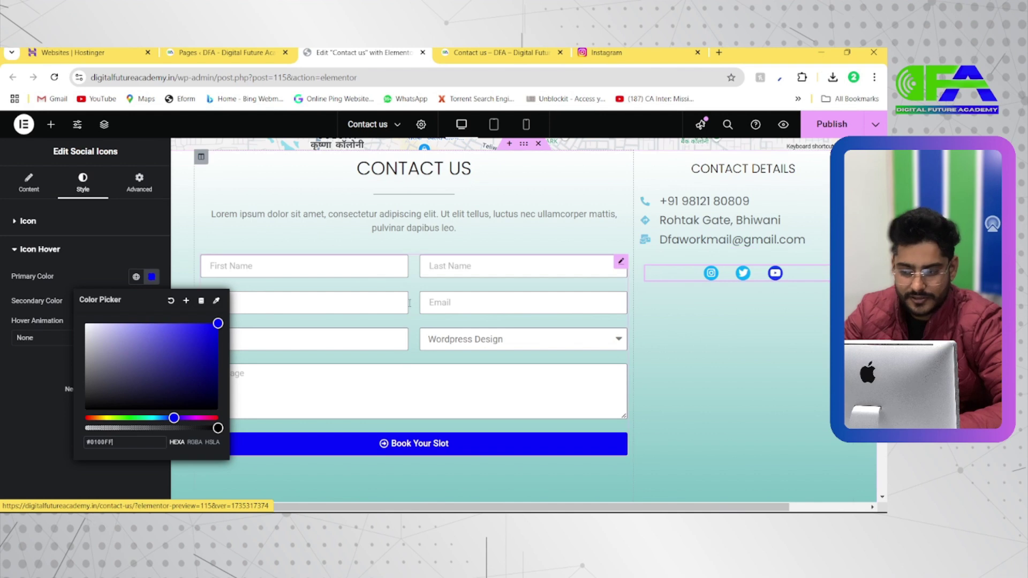
click(123, 254)
click(29, 182)
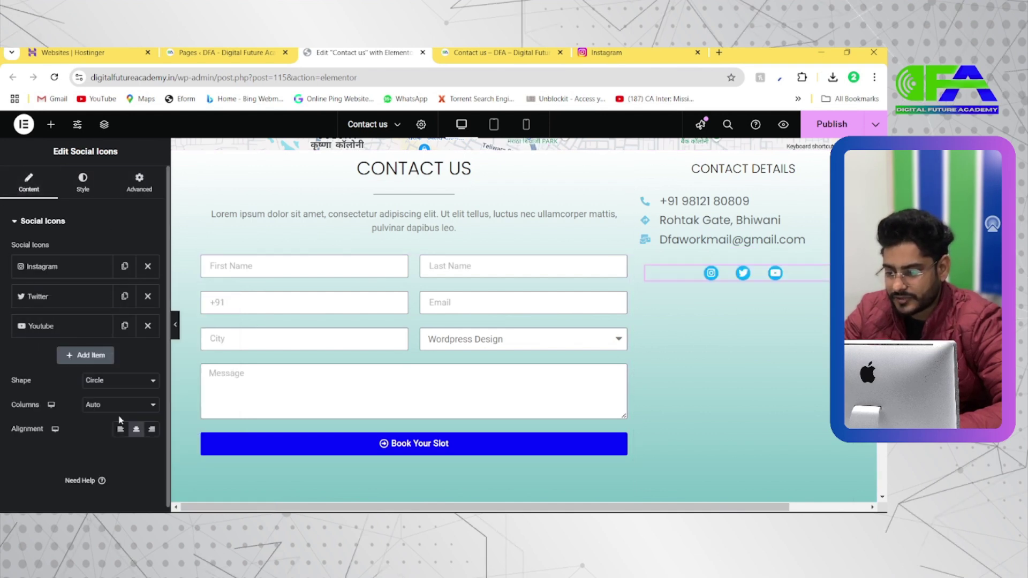
Left-align the social icons, then check the reference Wellness contact page's layout
click(120, 429)
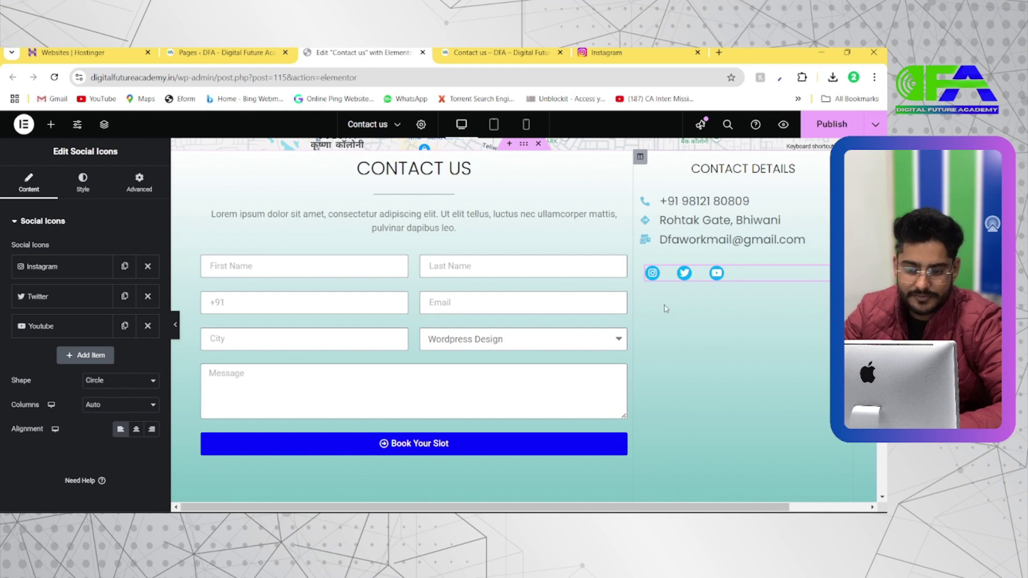
key(alt+Tab)
scroll(595, 353, down, 3)
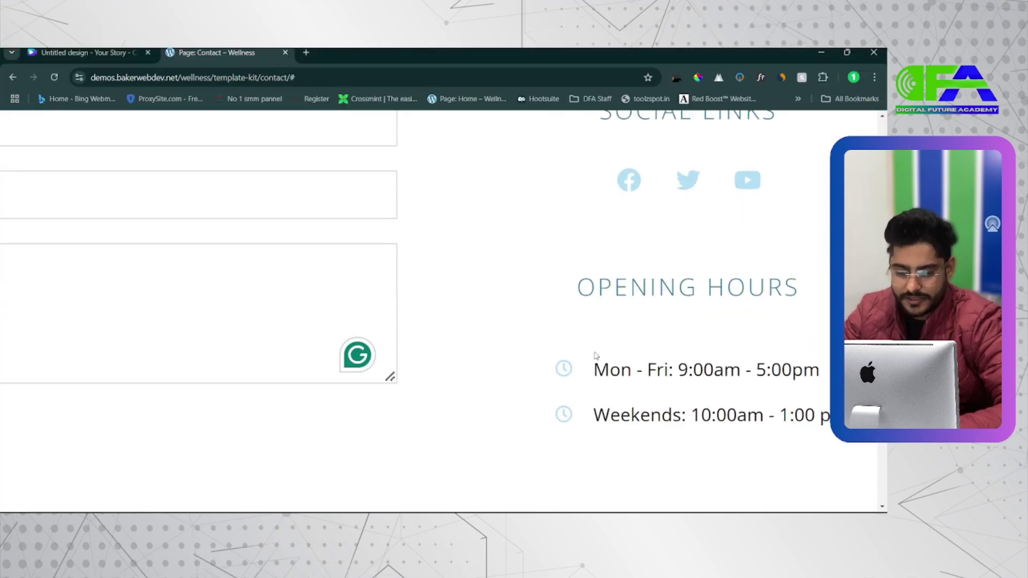
scroll(596, 356, down, 5)
drag(596, 357, 736, 443)
click(748, 432)
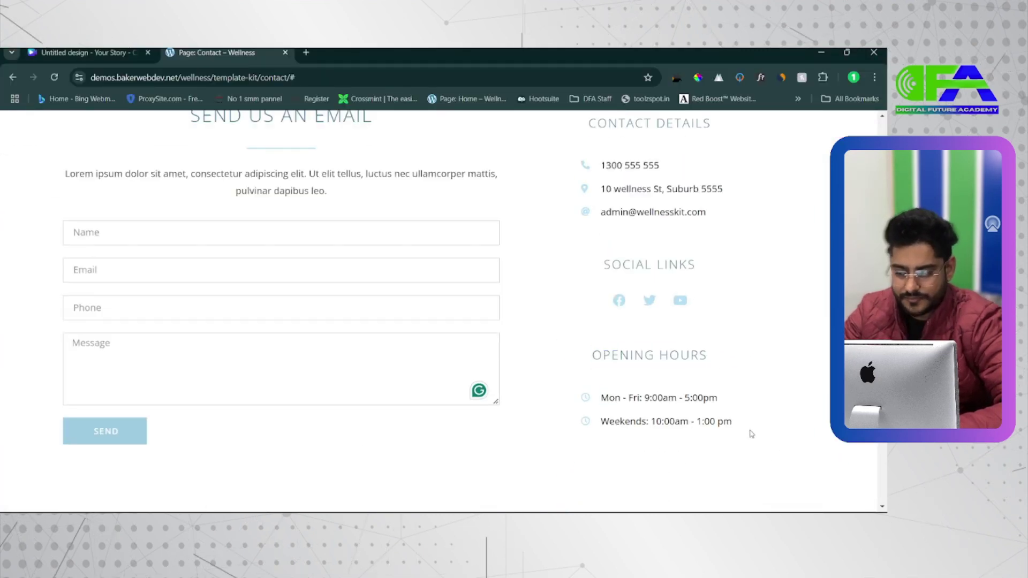
scroll(751, 434, down, 1)
key(alt+Tab)
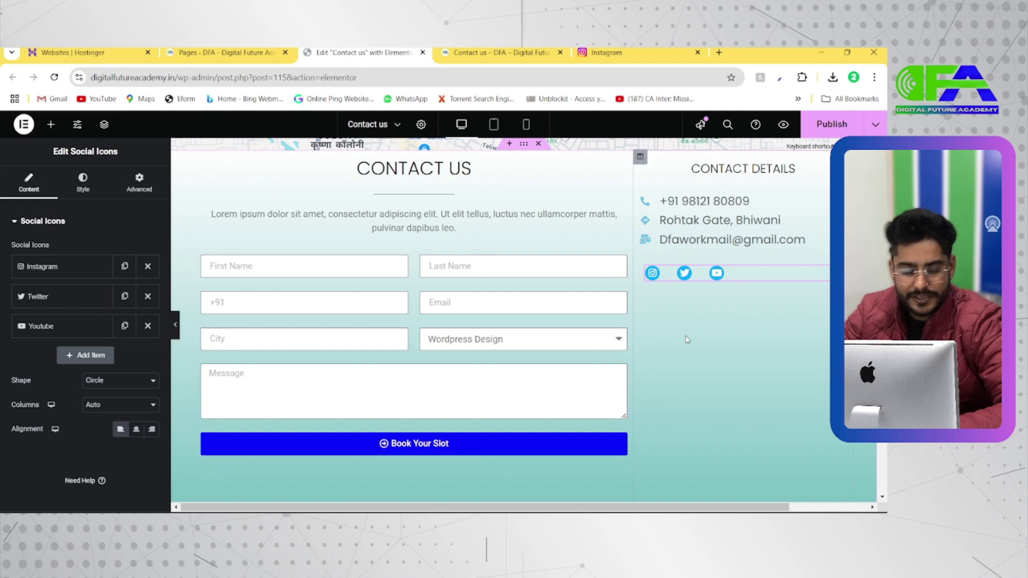